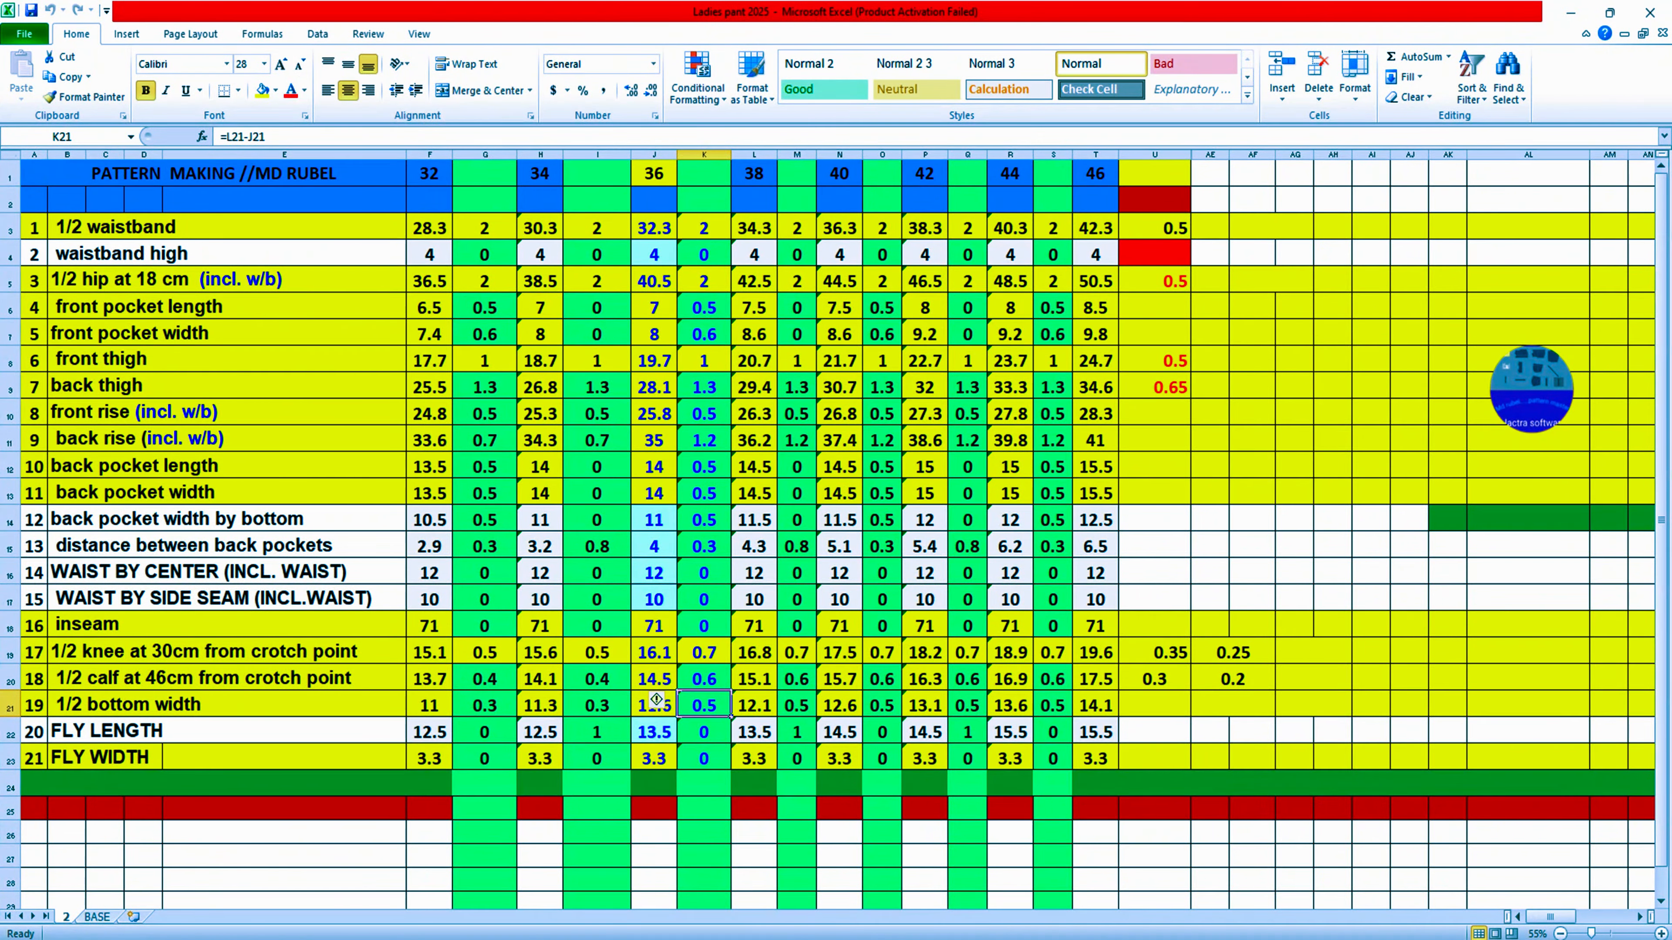
Step: Review the 1/2 calf row of the ladies pant measurement chart and switch to ModarisV7R2
mouse_move(1549, 916)
left_mouse_down()
mouse_move(1606, 918)
mouse_move(1550, 918)
left_mouse_up()
left_click(8, 682)
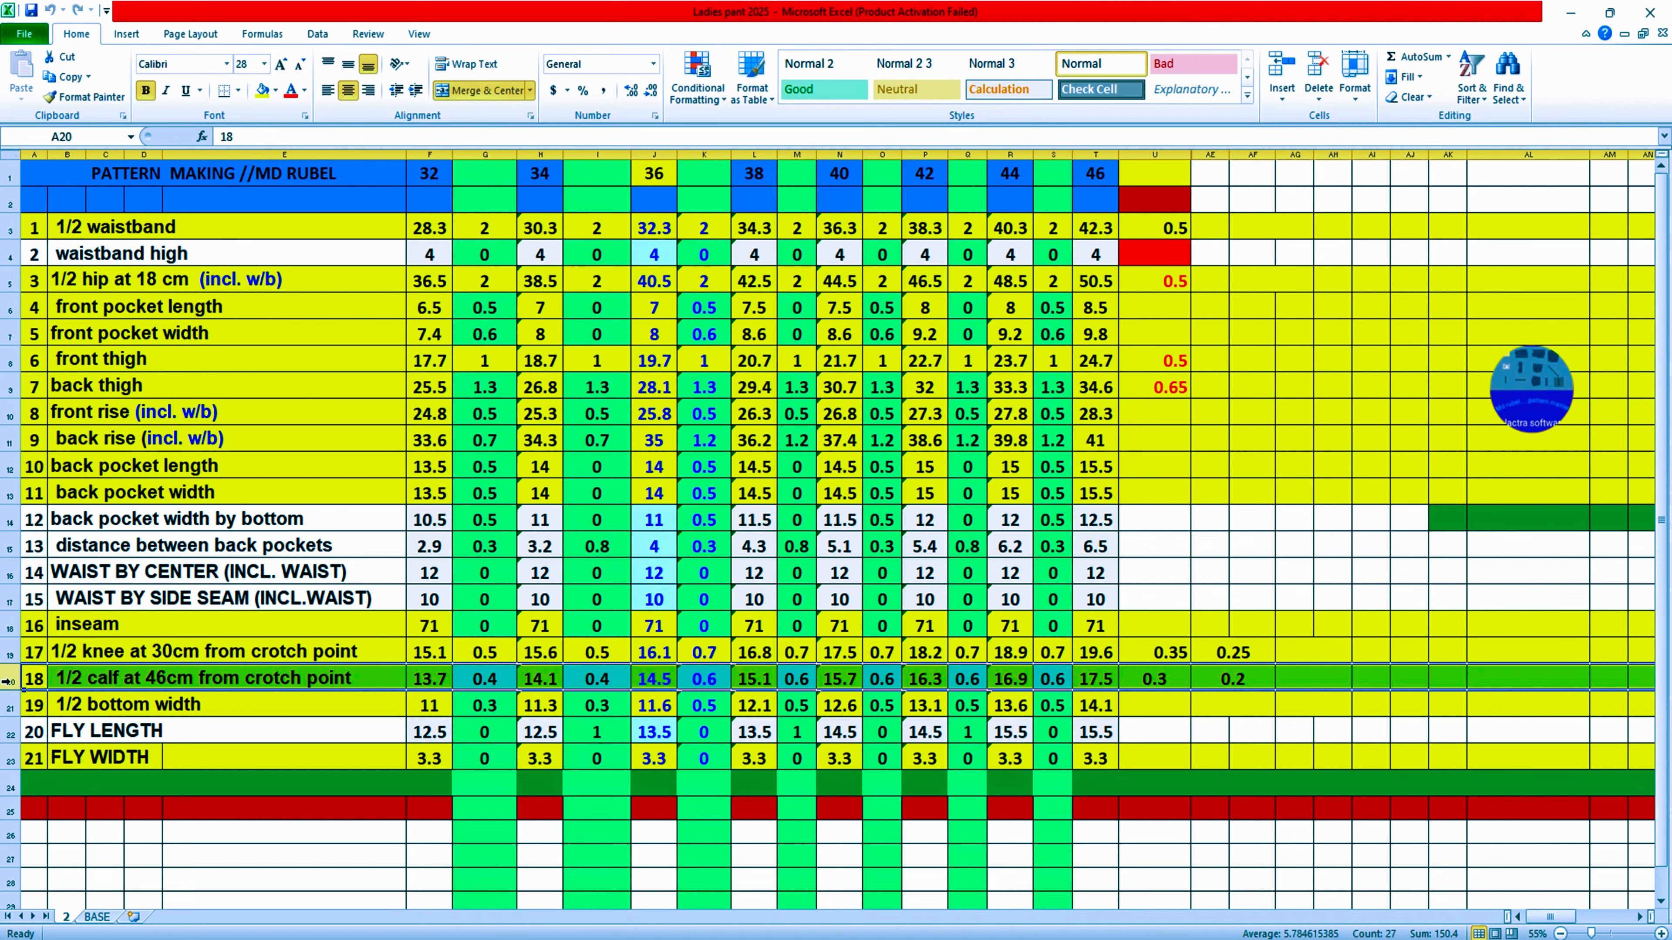
left_click(1571, 12)
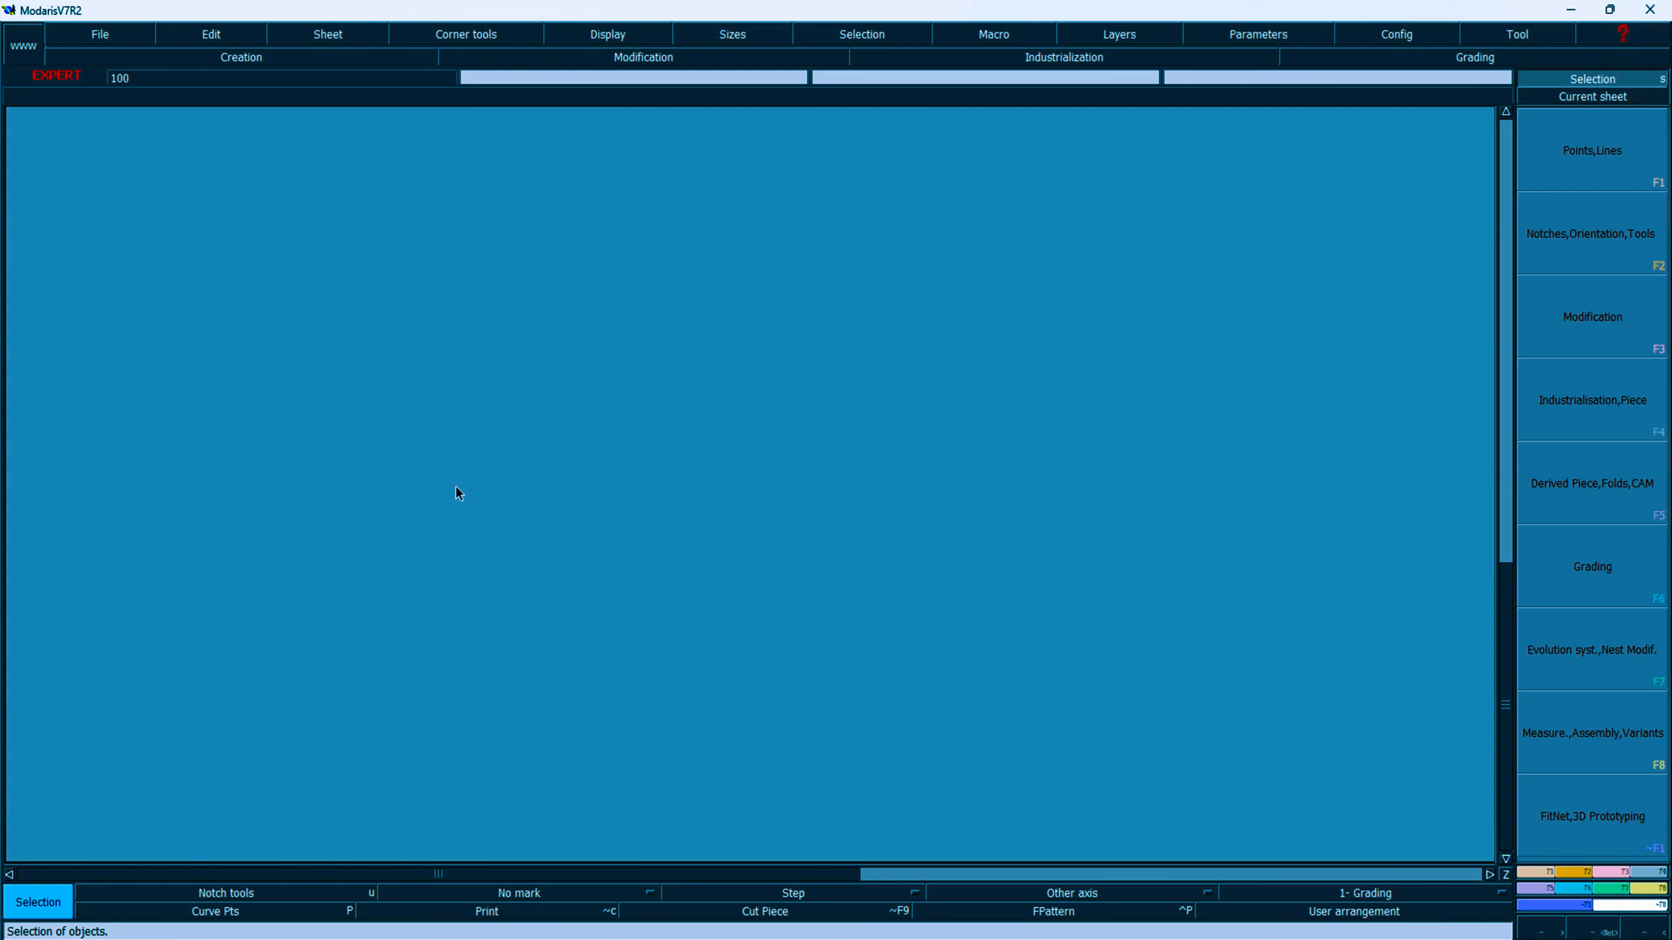
Step: Open the model file "Ladies pant width gardding" from the "ladies pant 15 1 2025" folder
left_click(100, 35)
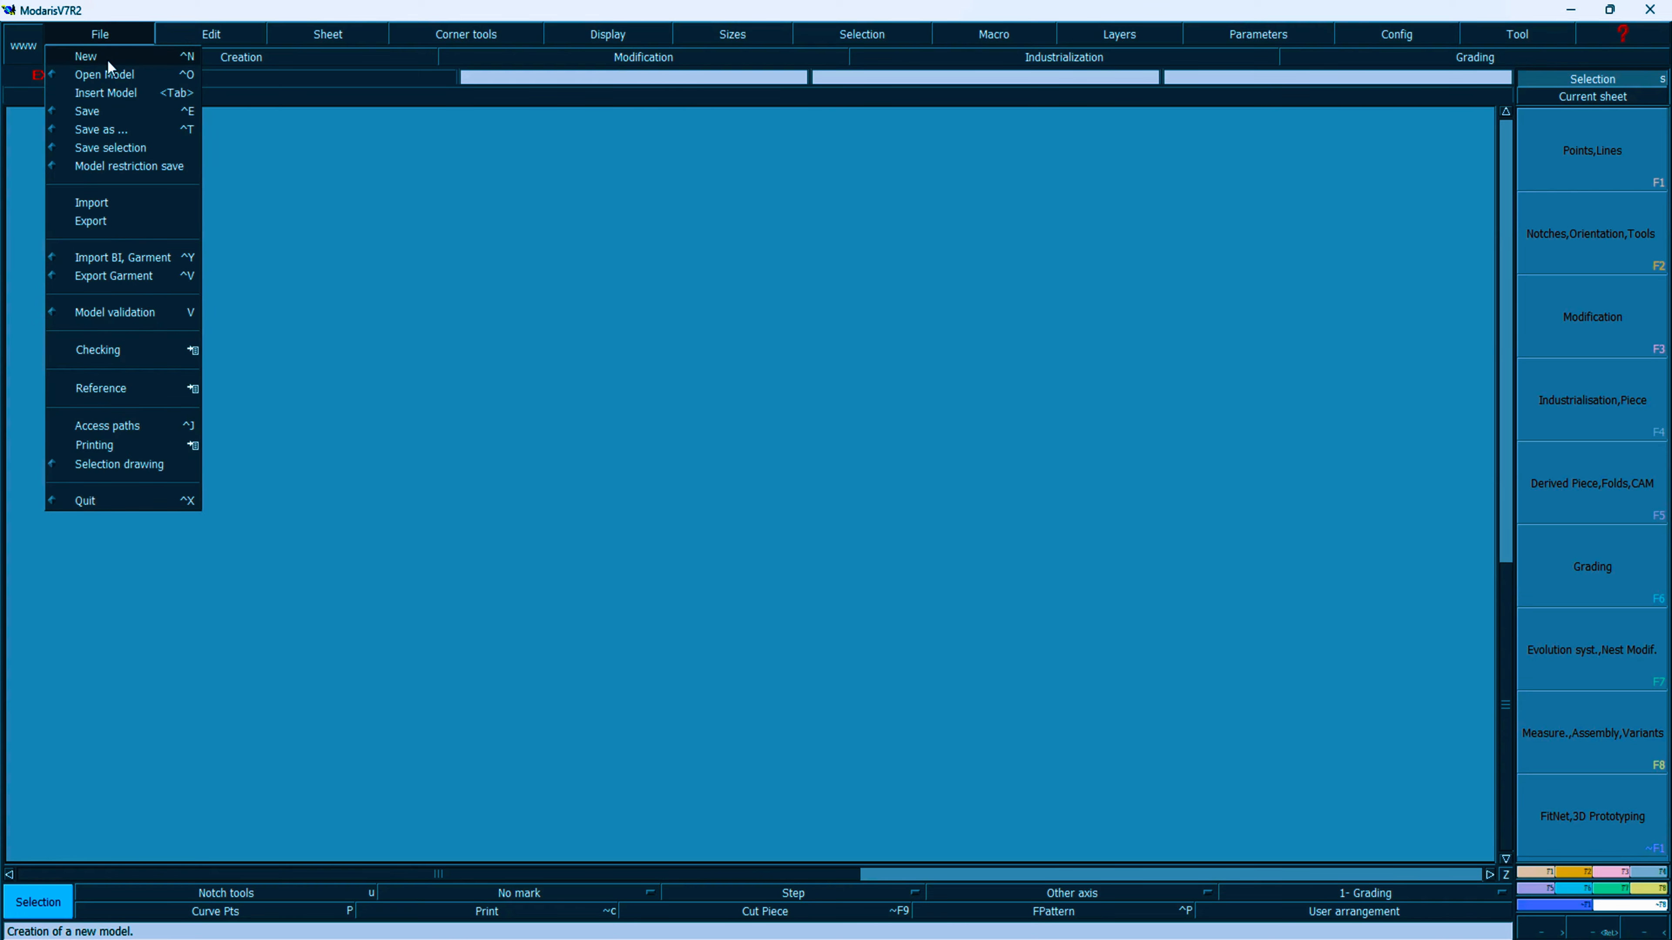
left_click(109, 72)
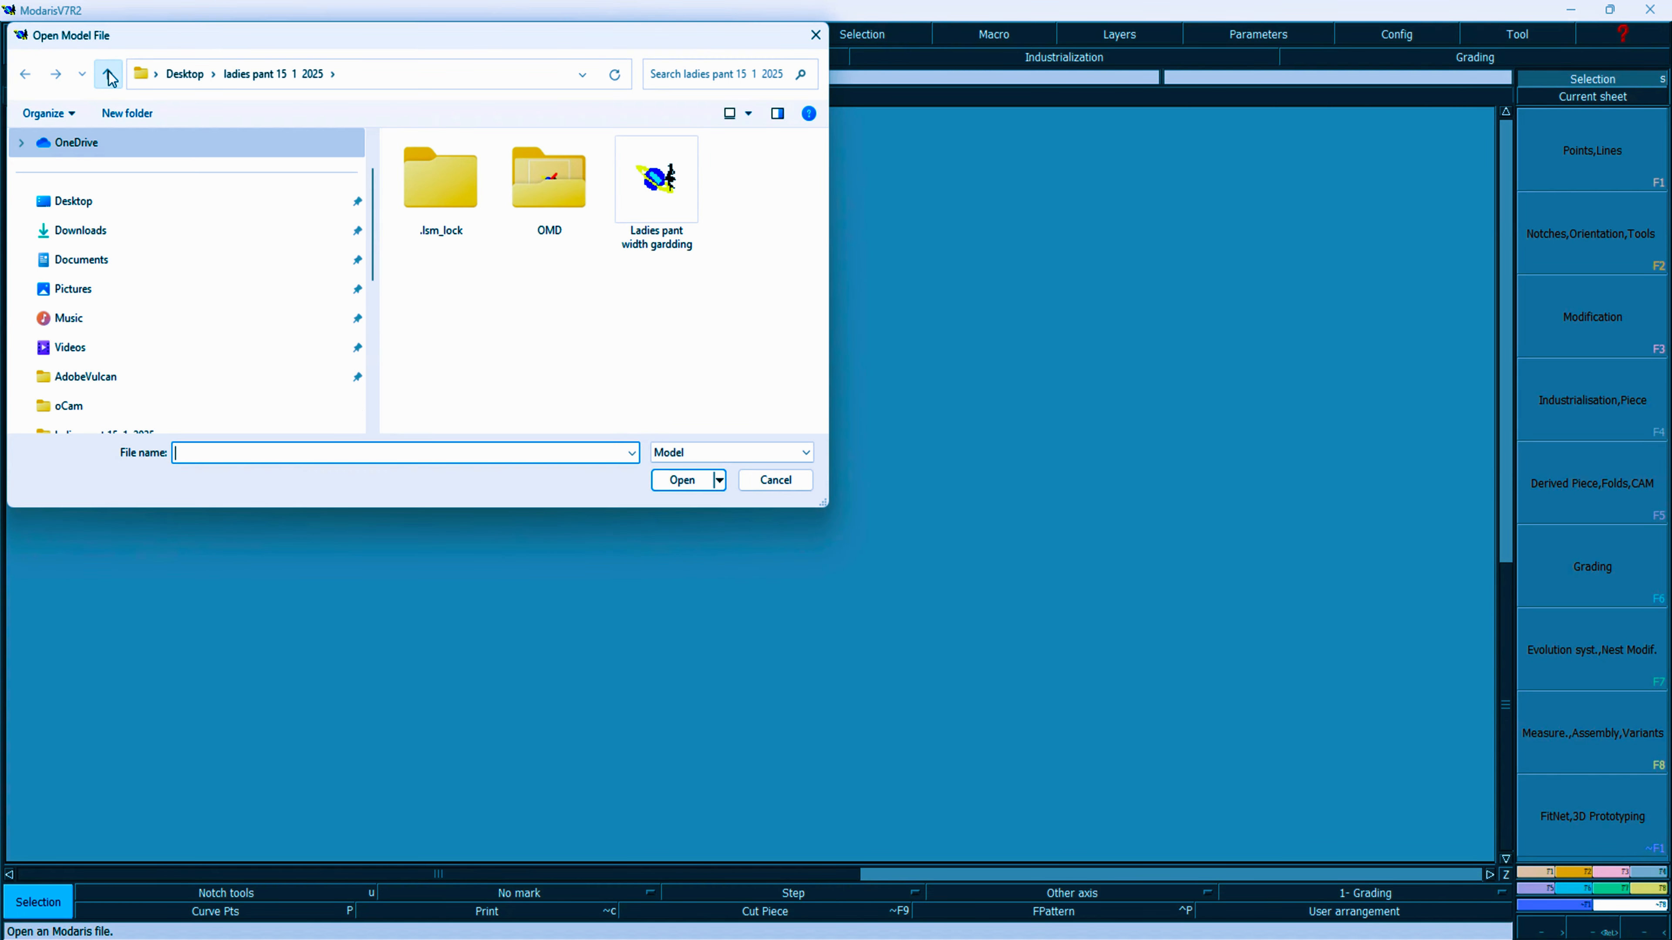
double_click(675, 192)
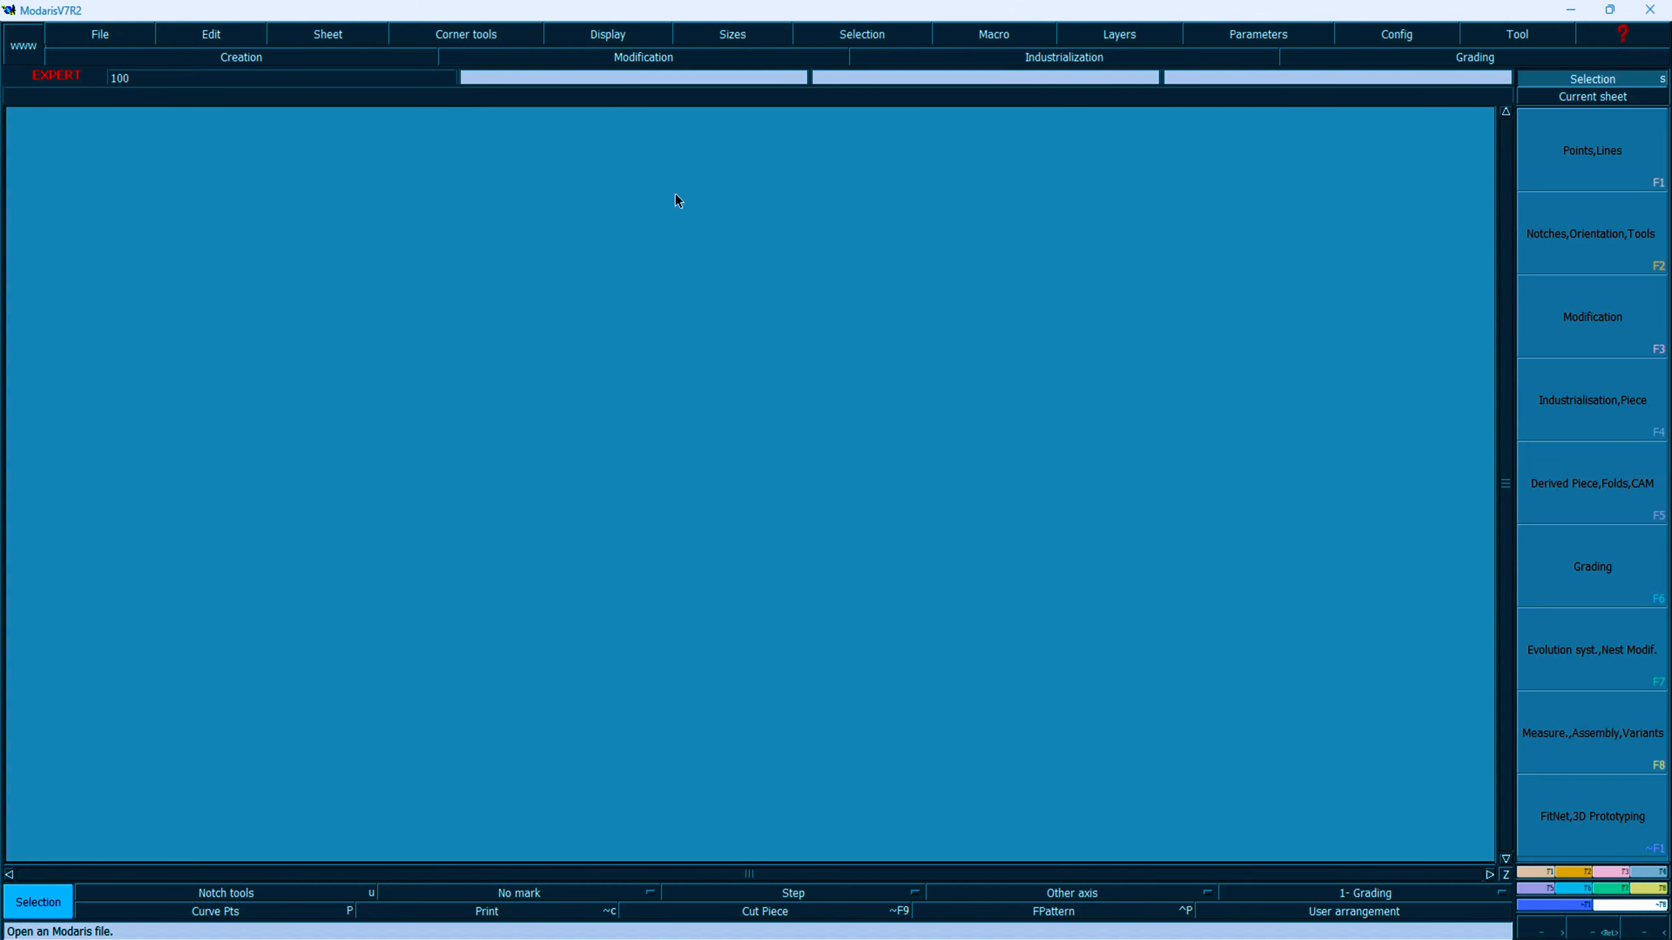
left_click(782, 588)
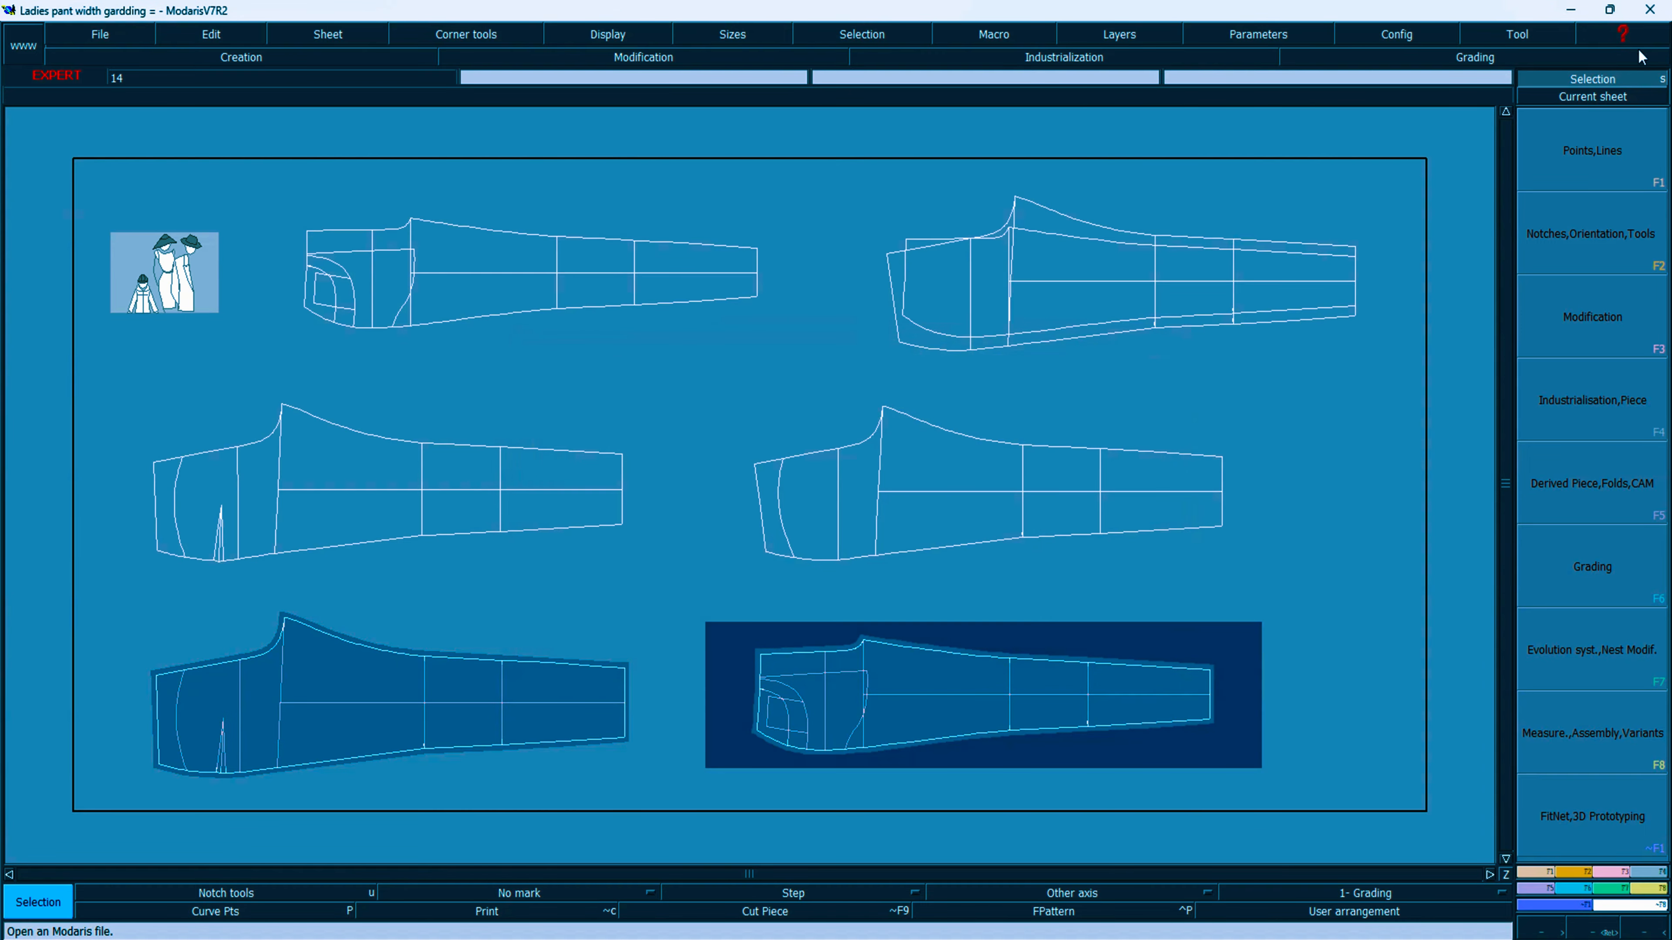
Step: Make the seamed front pant piece the current sheet and display its nest of sizes
left_click(1593, 96)
left_click(1141, 748)
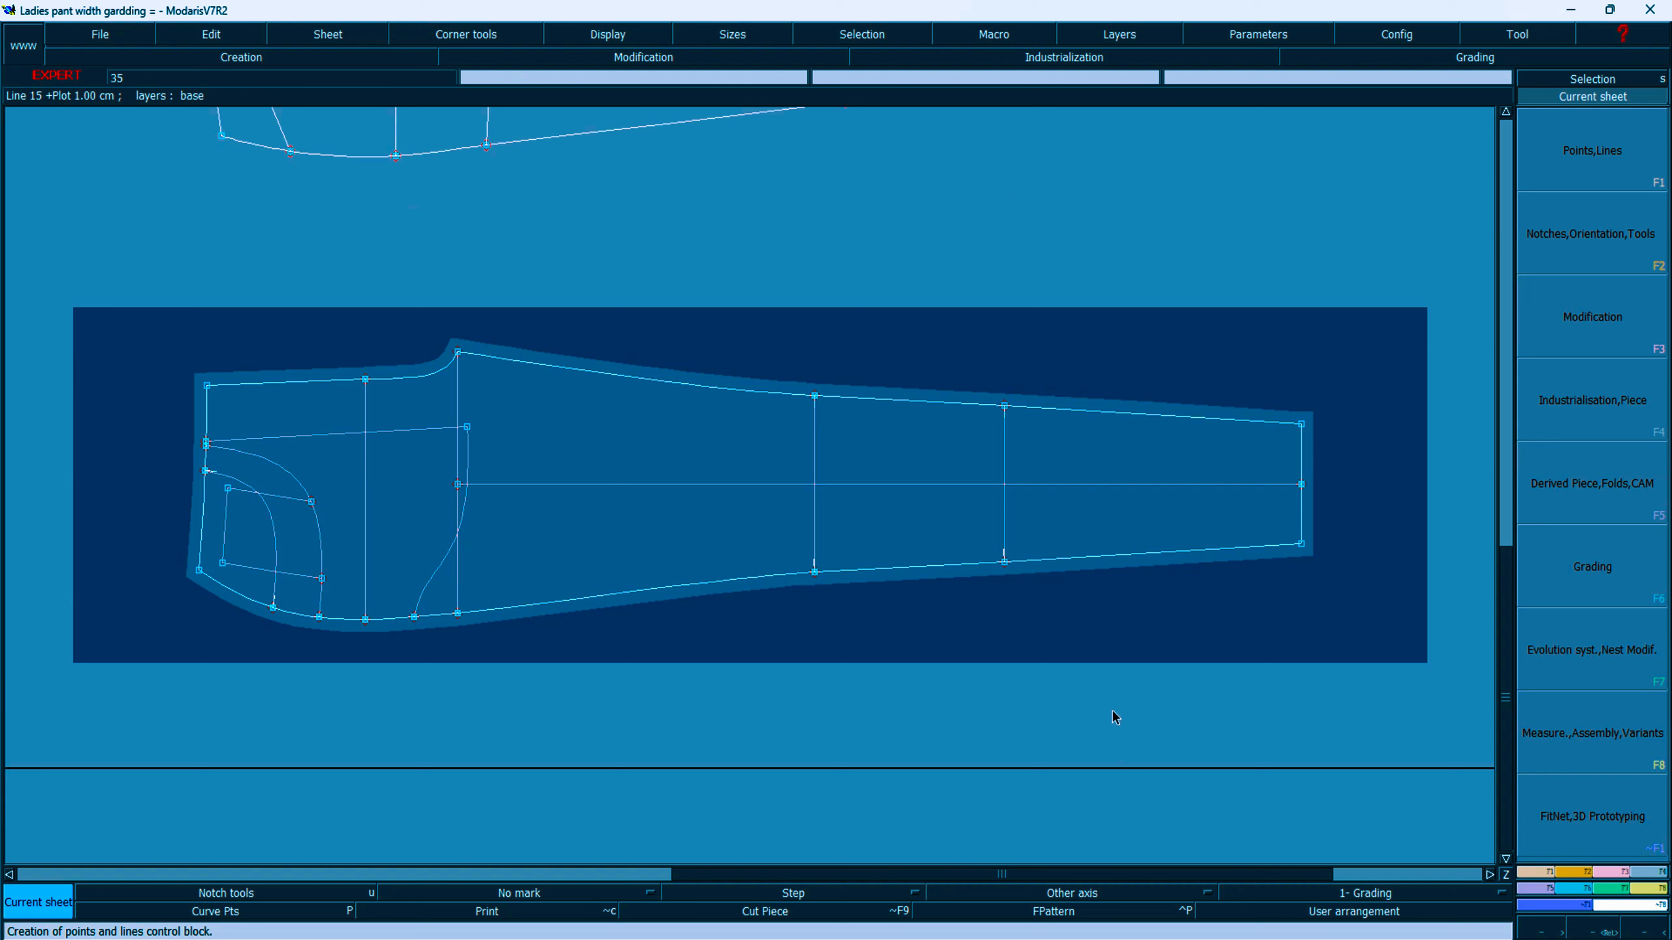
key("F10")
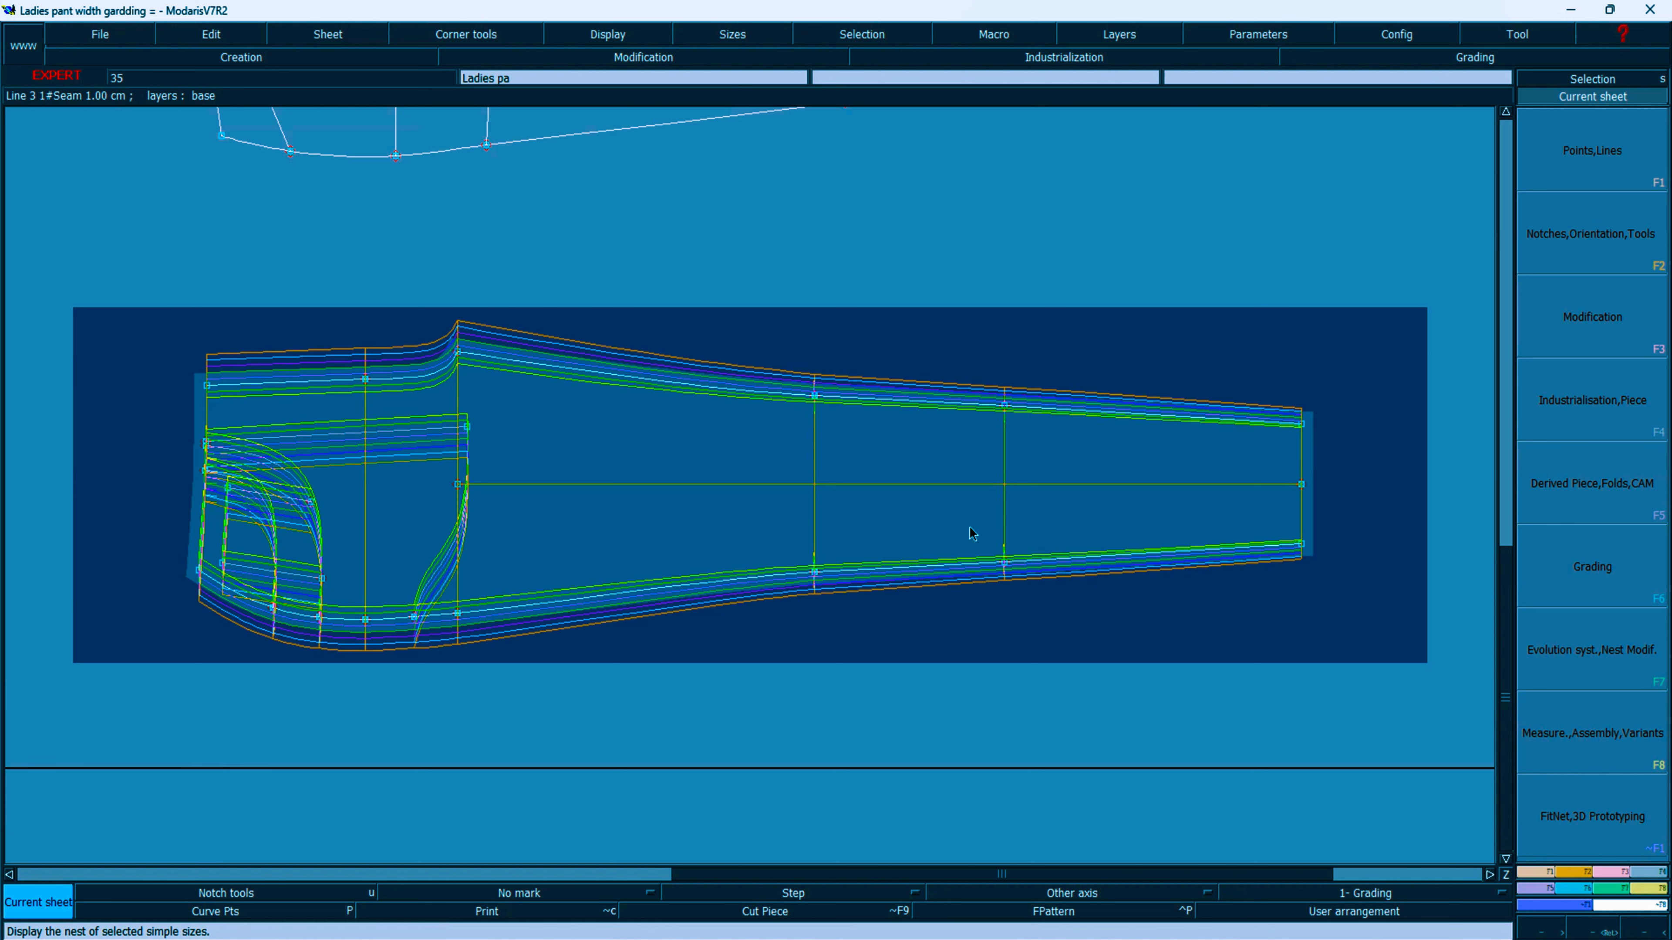
Step: Display the title blocks with the size list around the pattern pieces
left_click(607, 34)
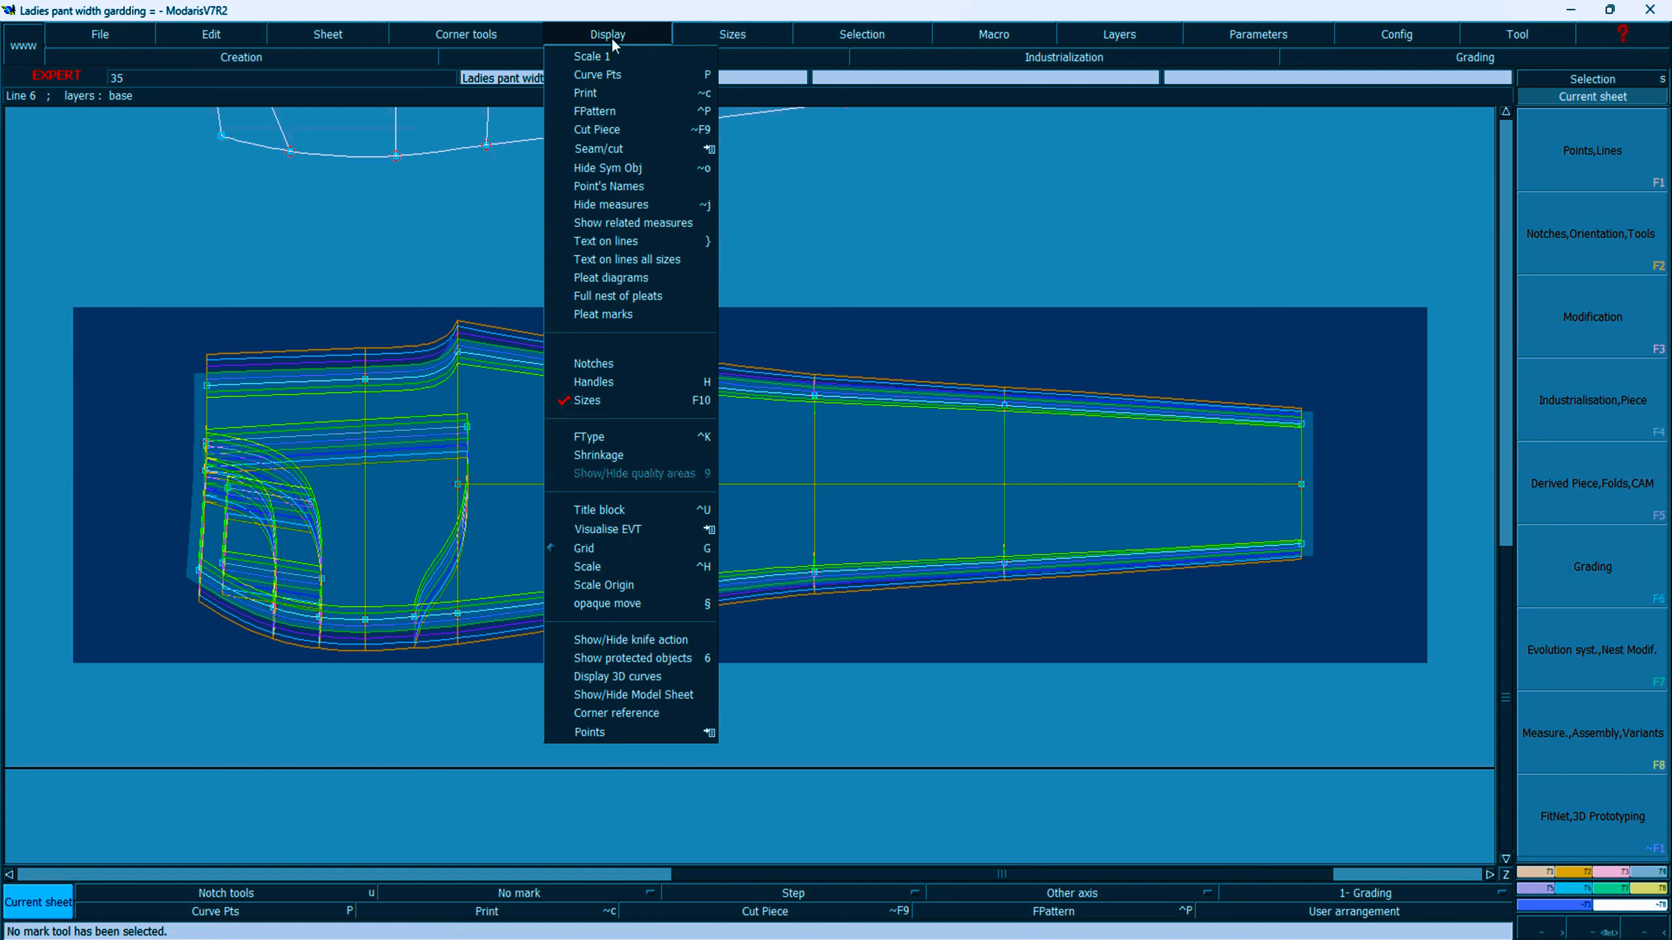
left_click(592, 511)
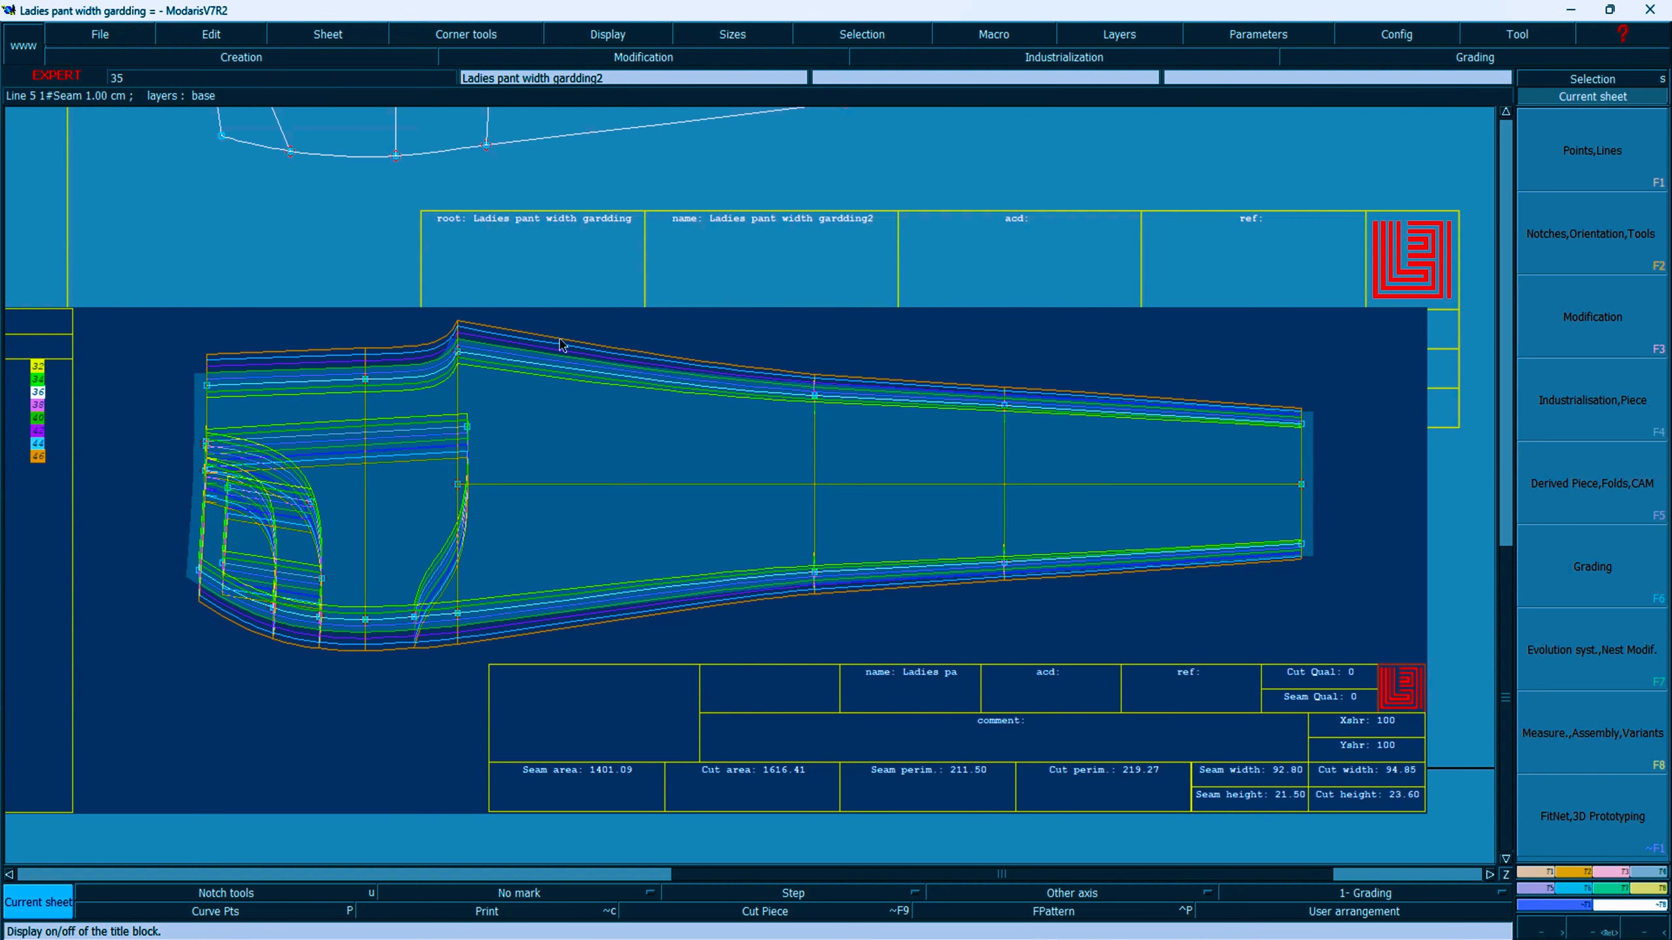
left_click(607, 37)
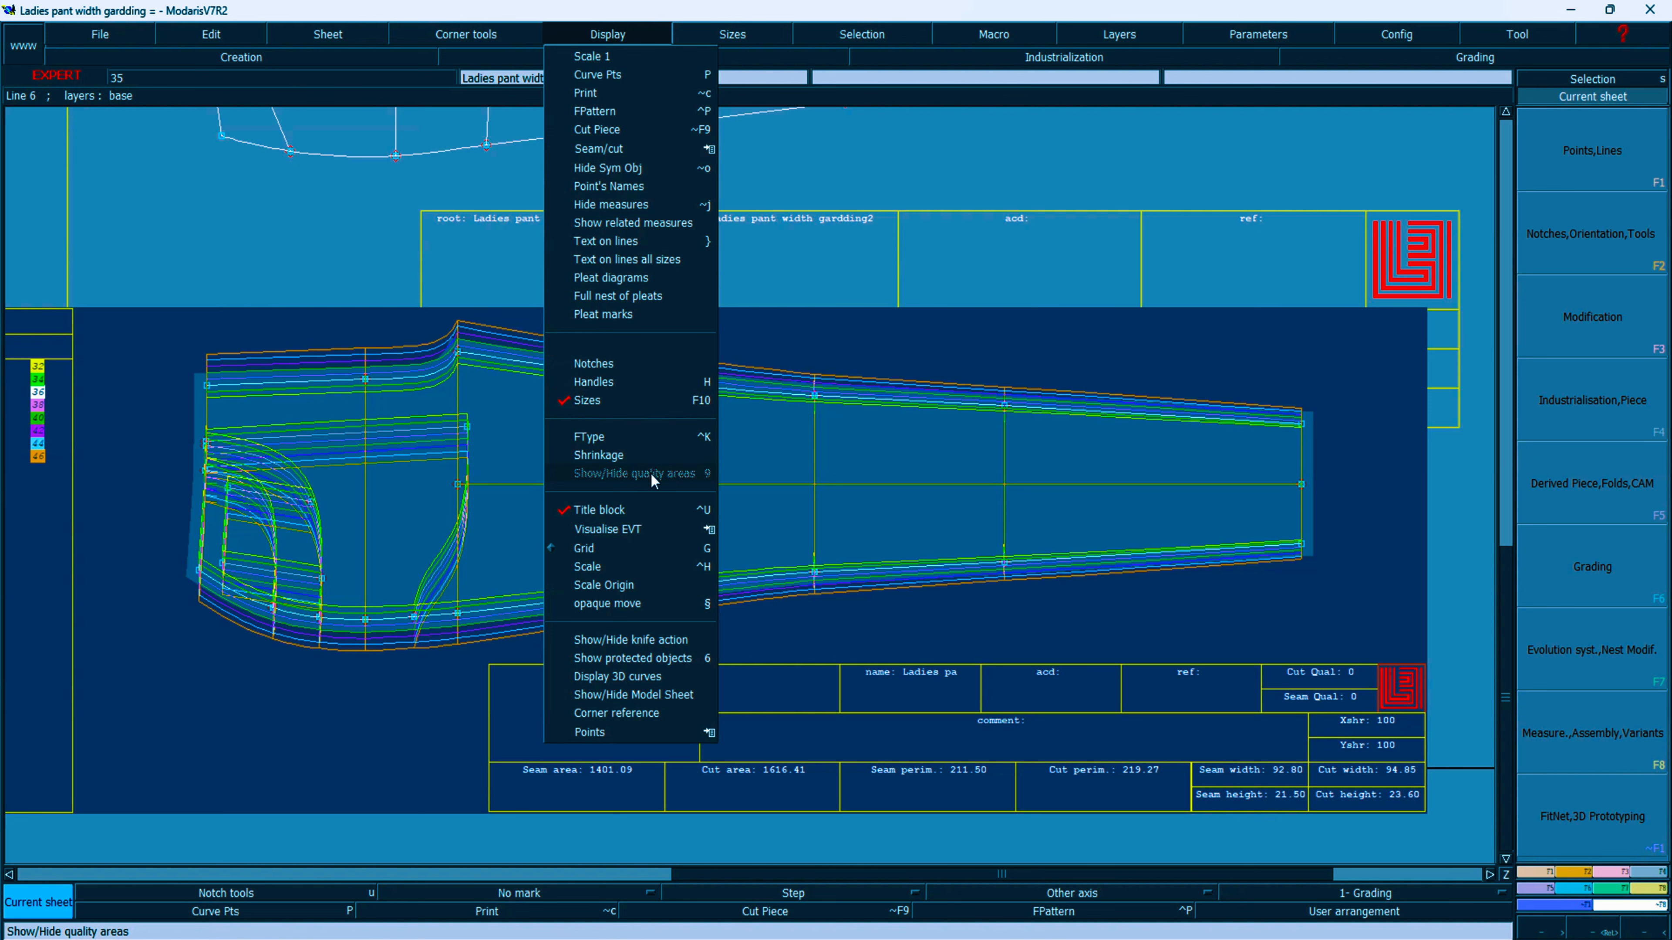
left_click(1012, 312)
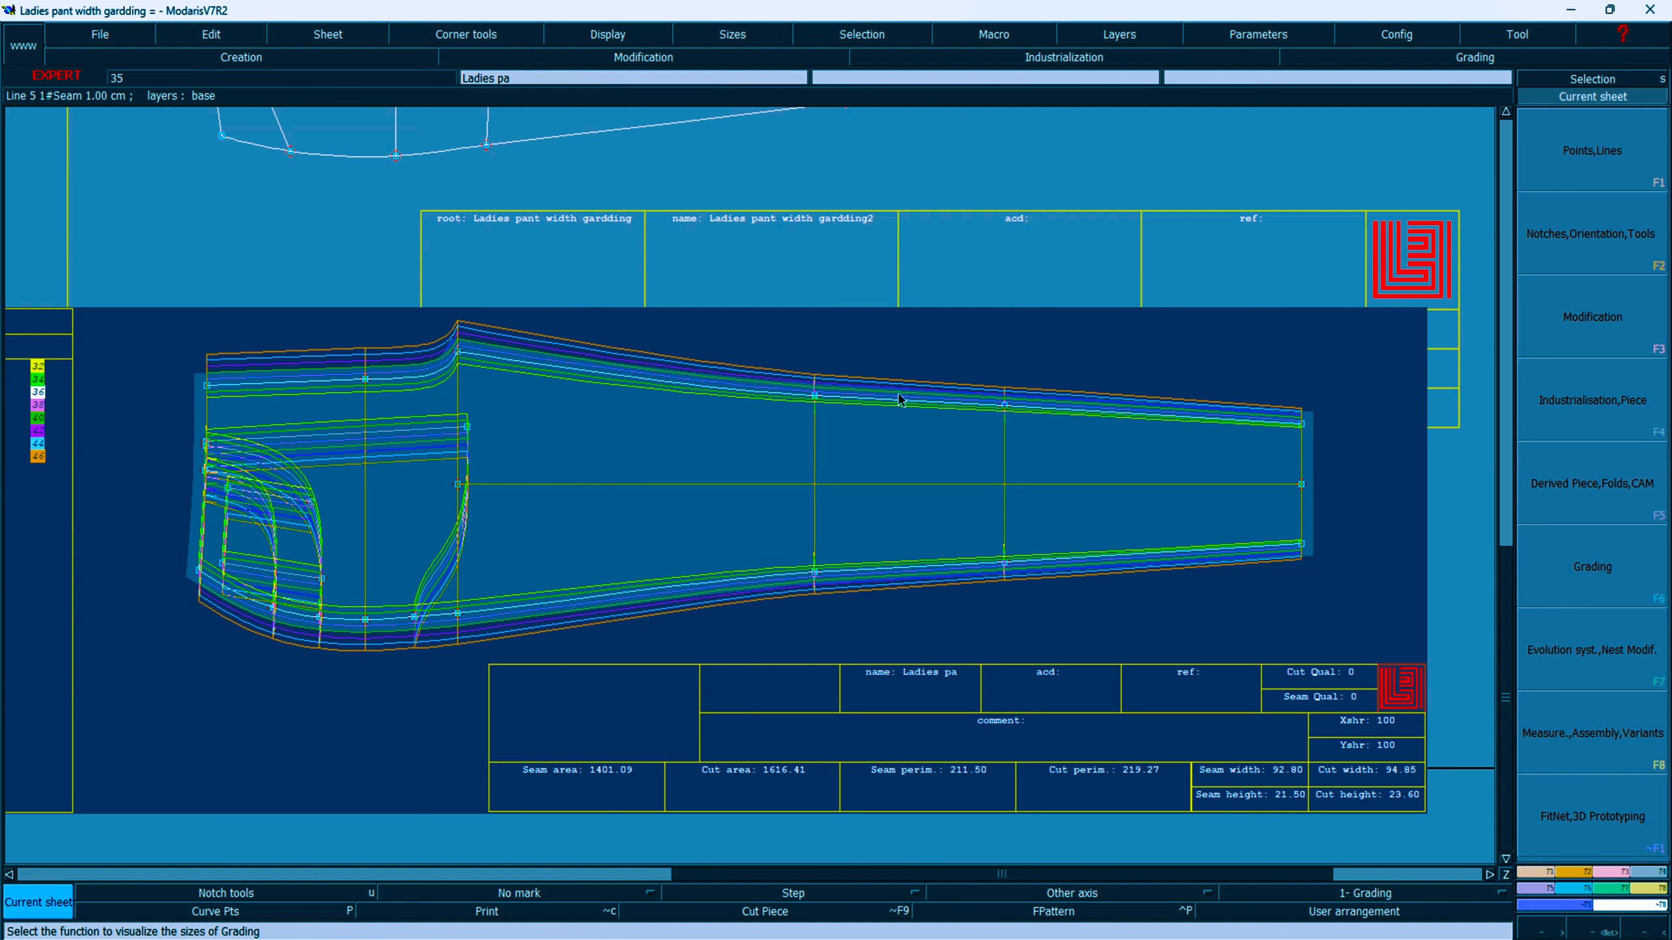
Step: Rearrange the sheets, make the seamed back piece with the dart the current sheet, and display its size nest
key("j")
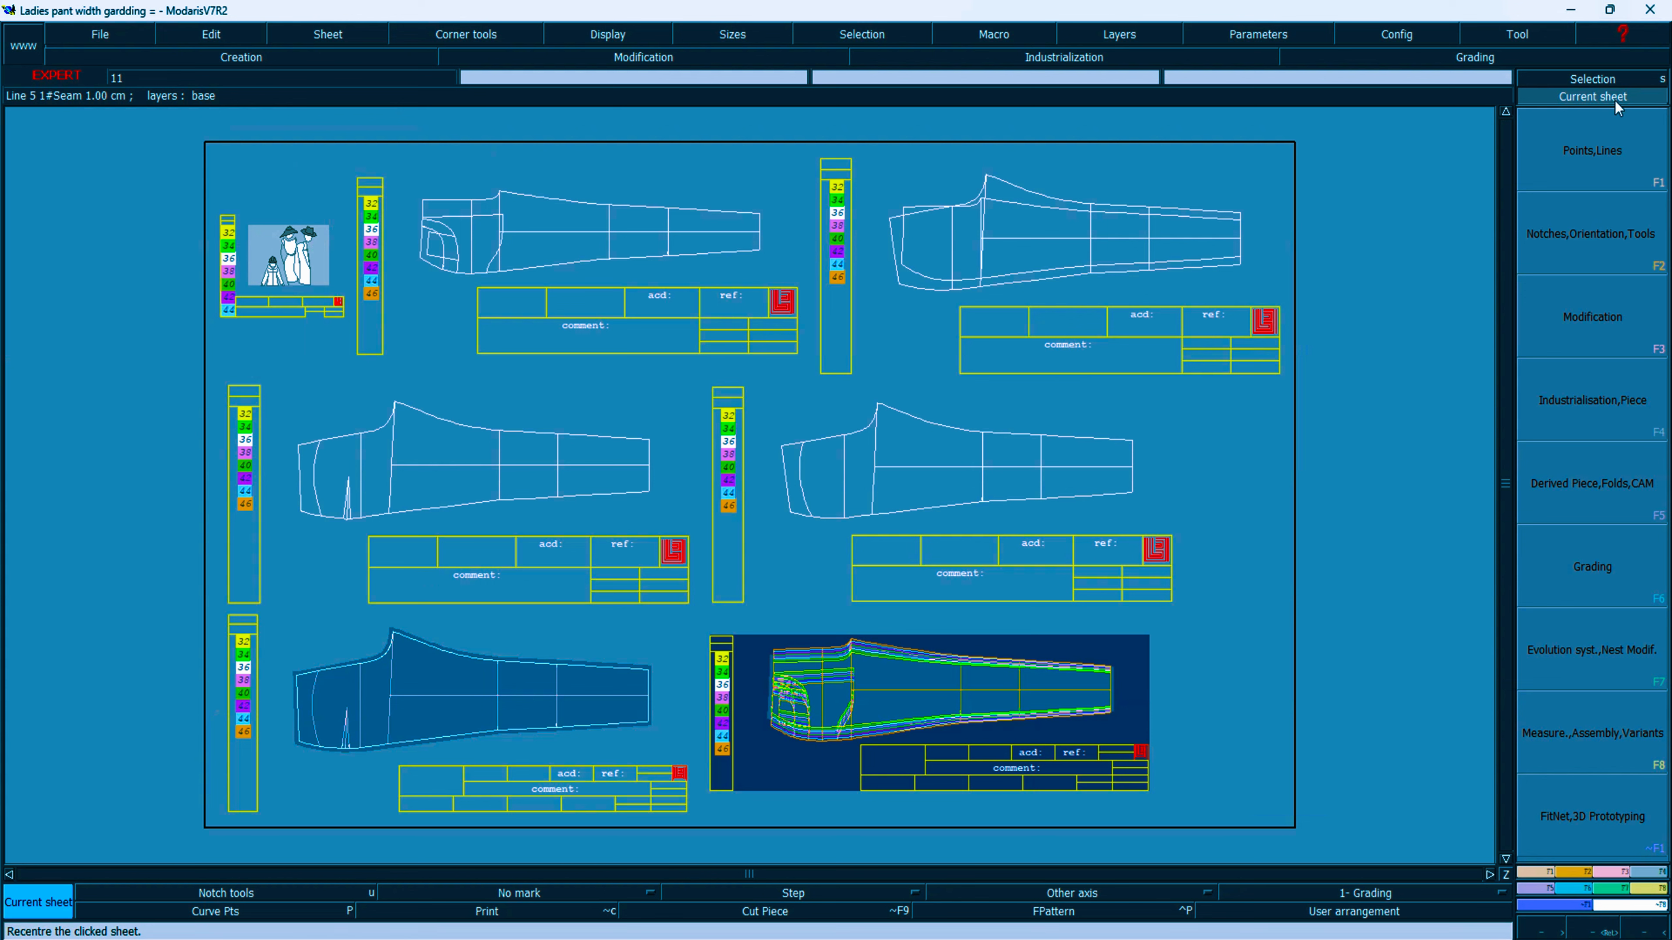
left_click(460, 721)
key("F12")
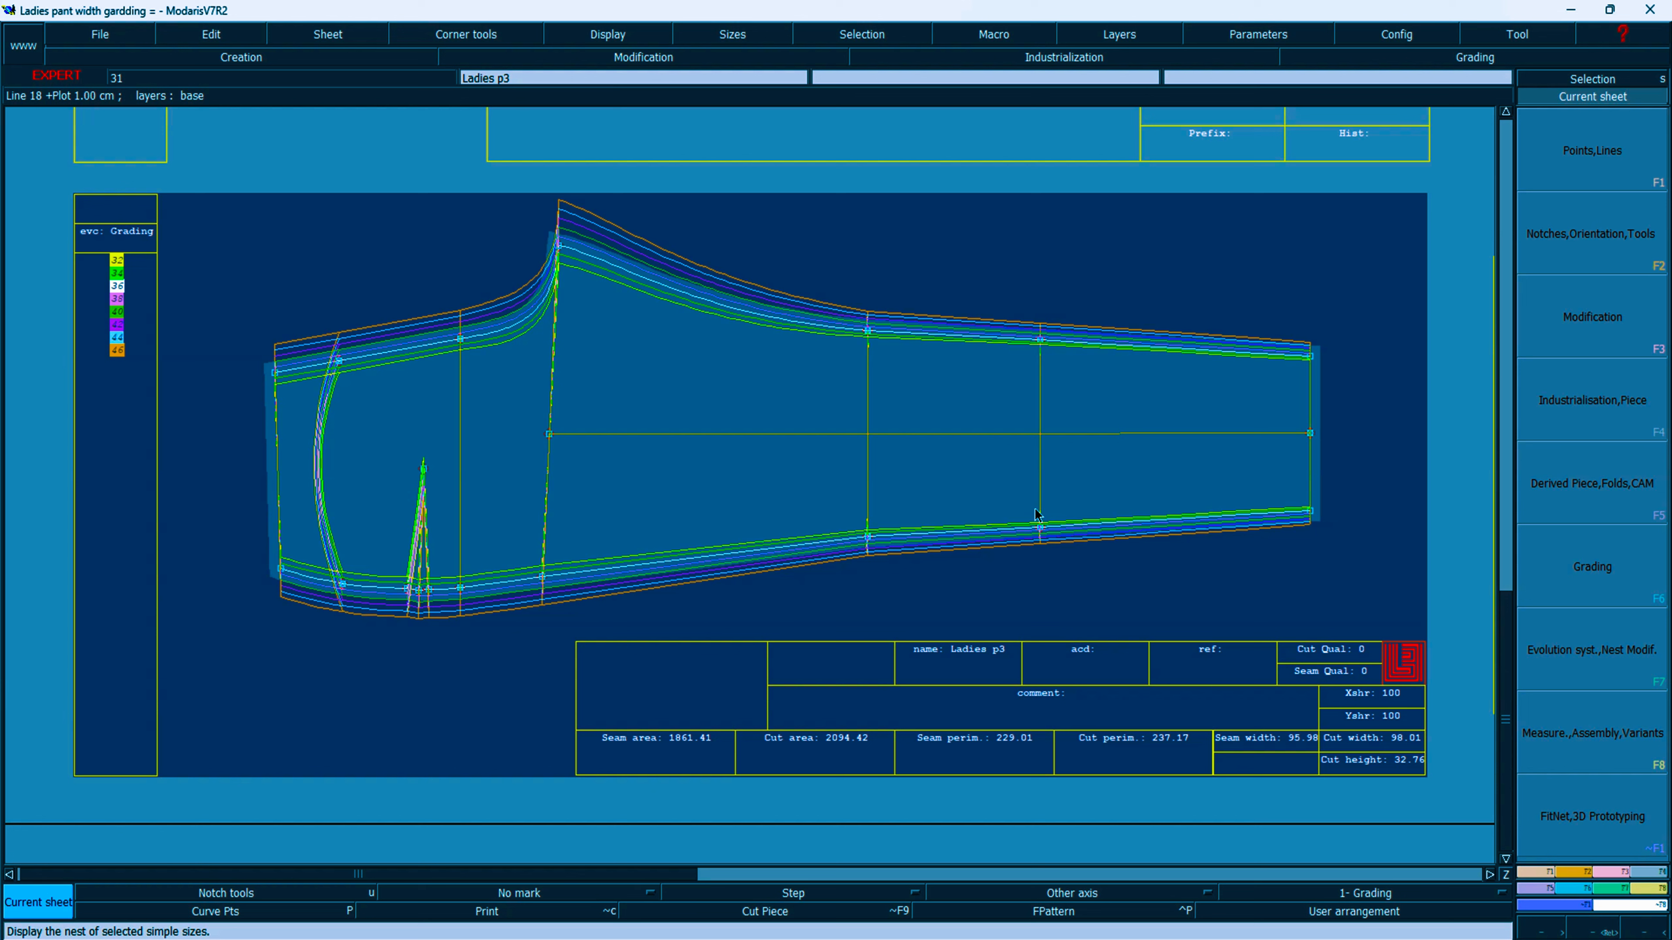
Step: Rearrange all sheets and make the seamed front piece the current sheet, with its full outline in close view
key("j")
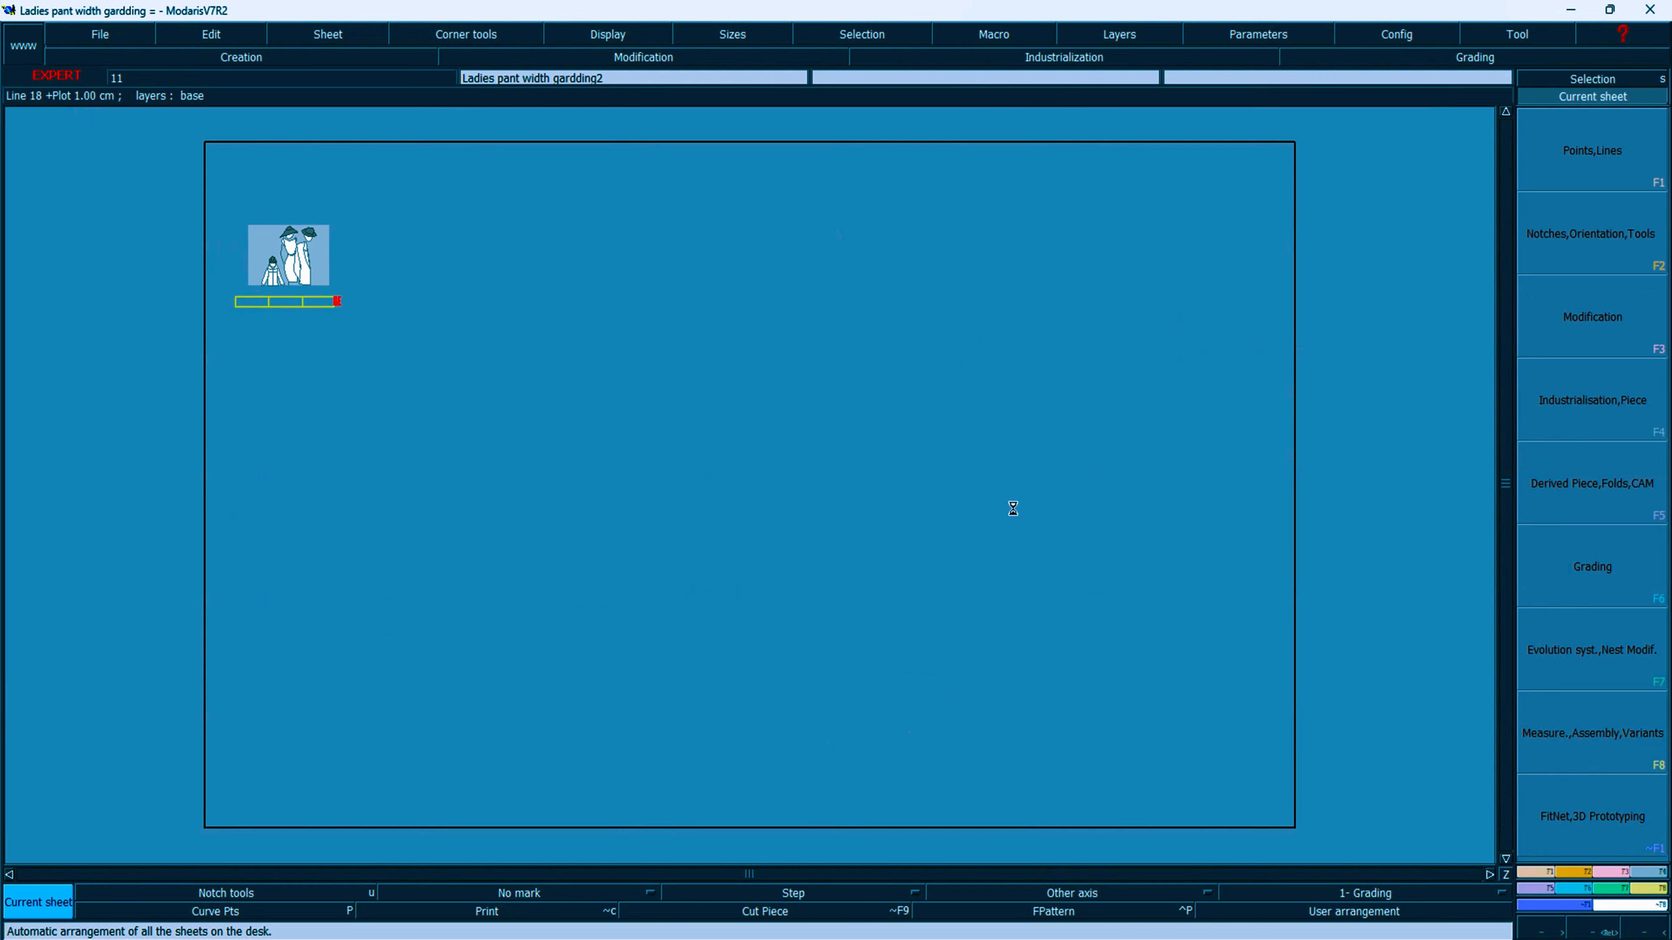
left_click(1002, 742)
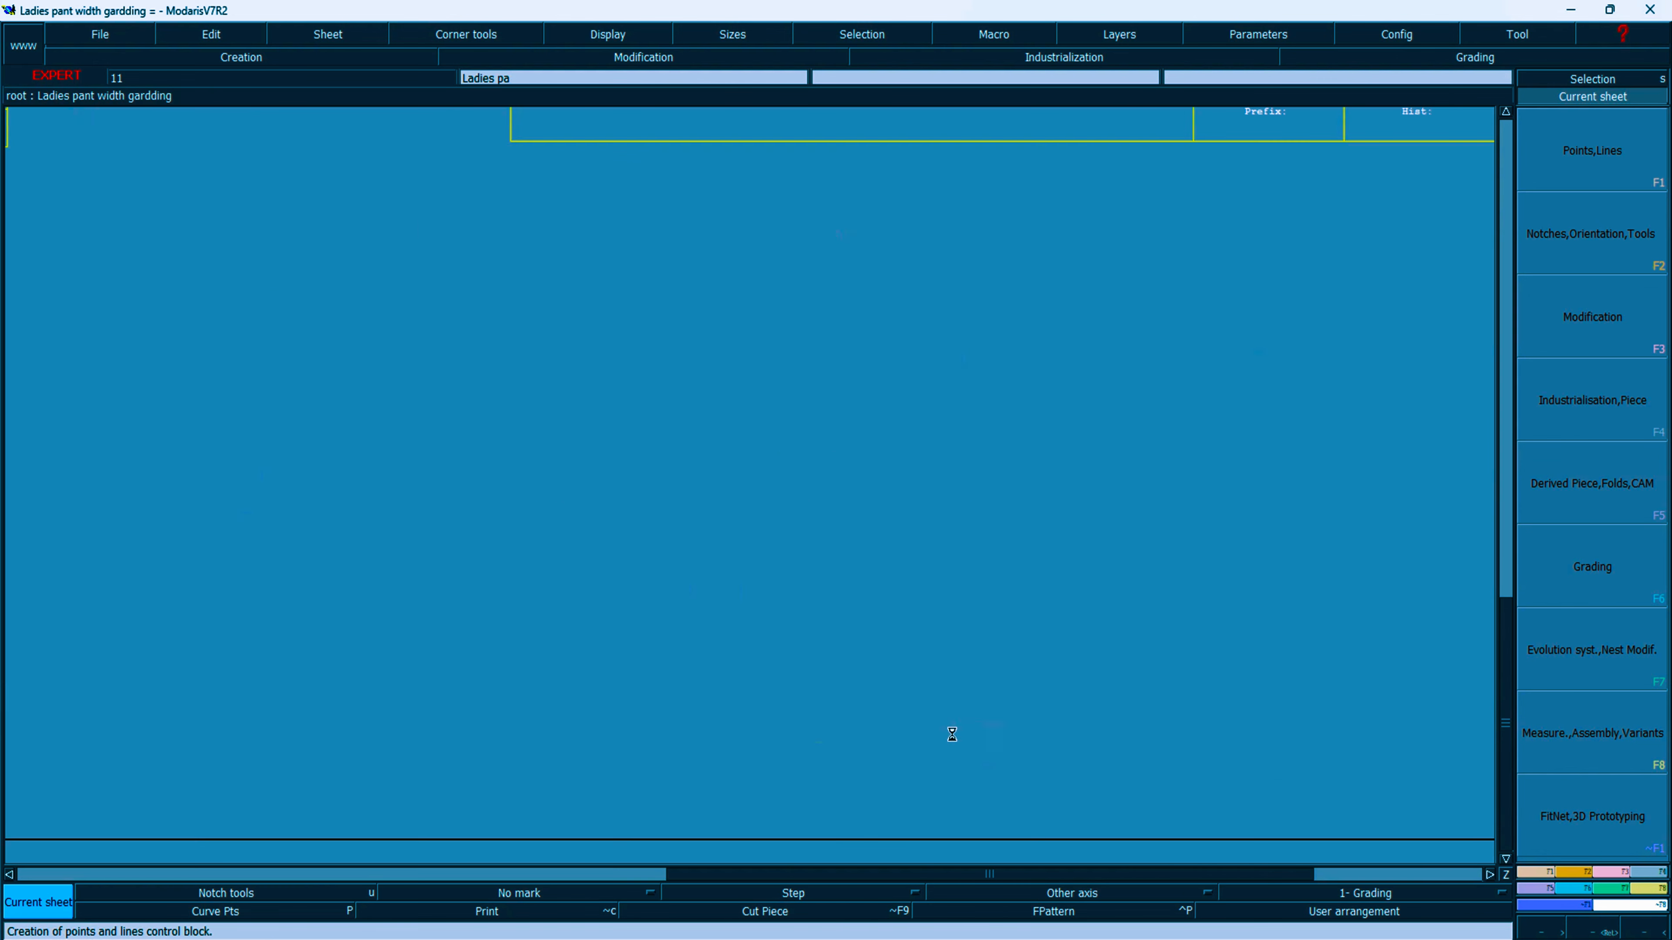
key("Return")
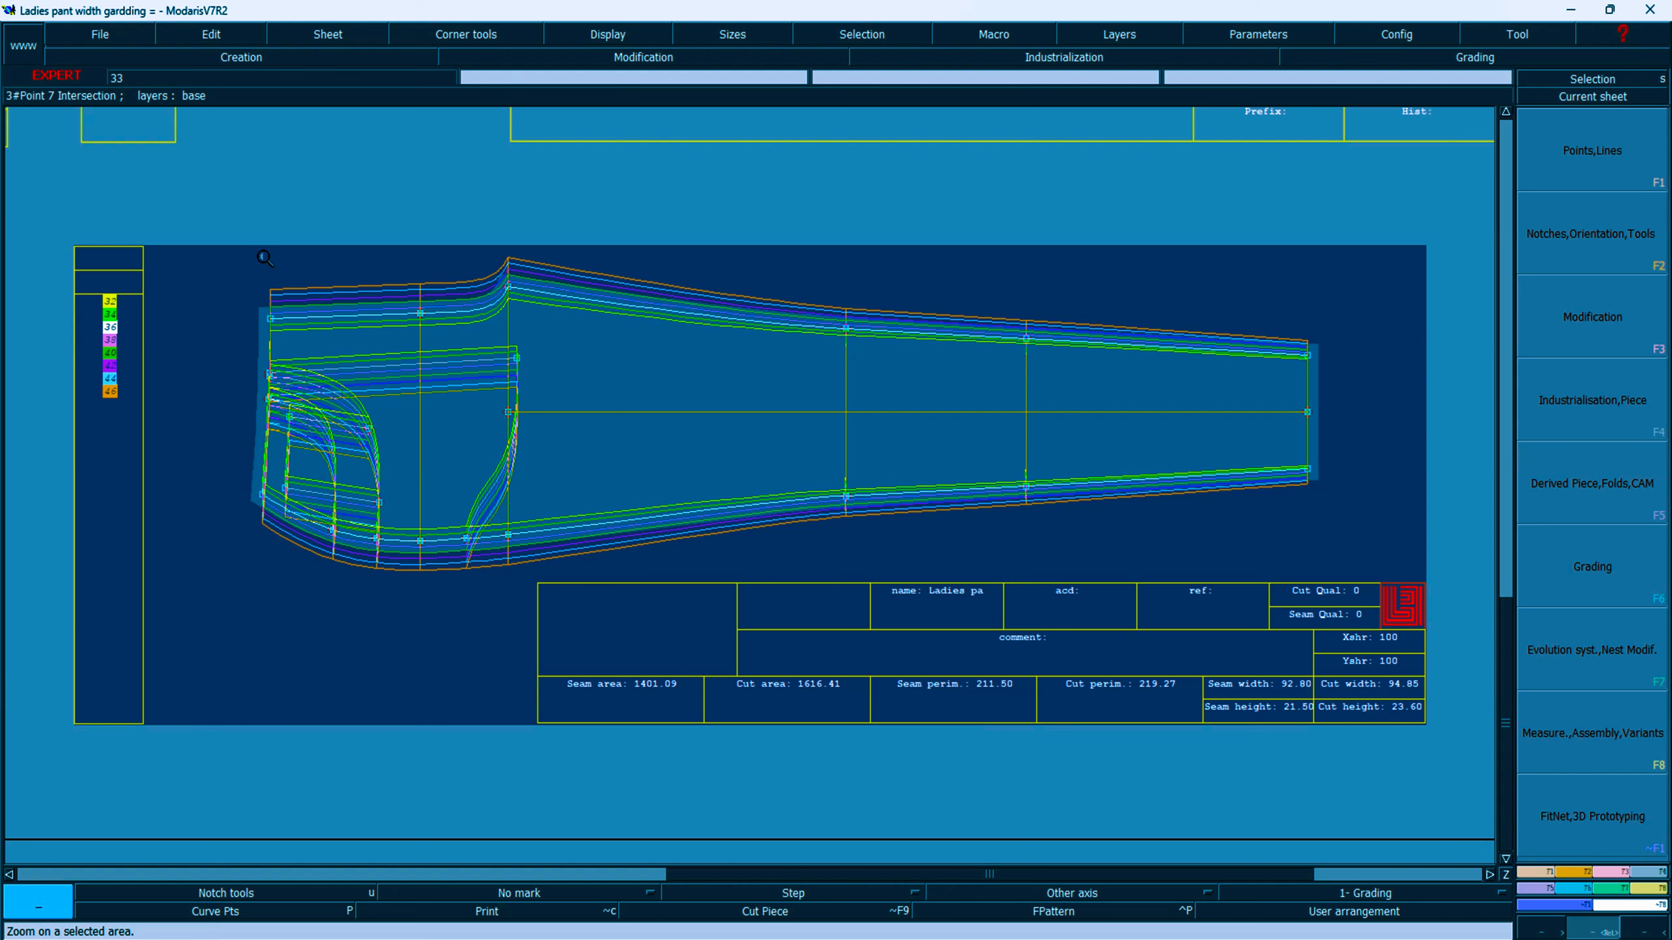
left_click_drag(210, 223, 1357, 598)
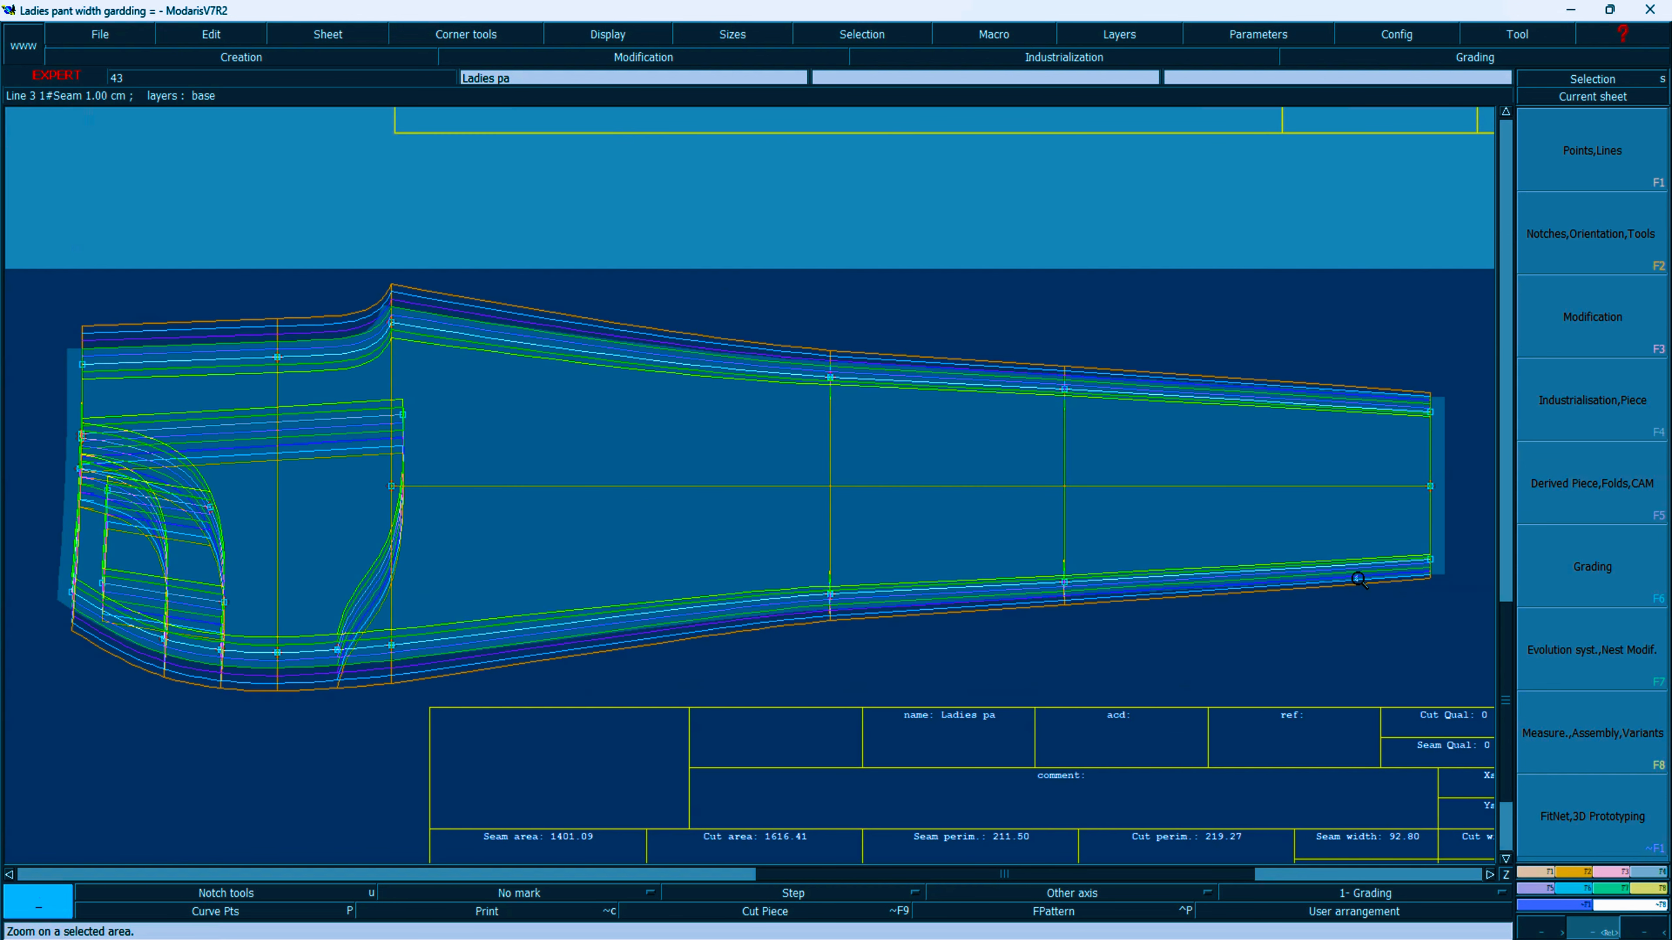
Step: Create a developed point on the front piece's inseam, running from the hem corner up to the crotch point
key("s")
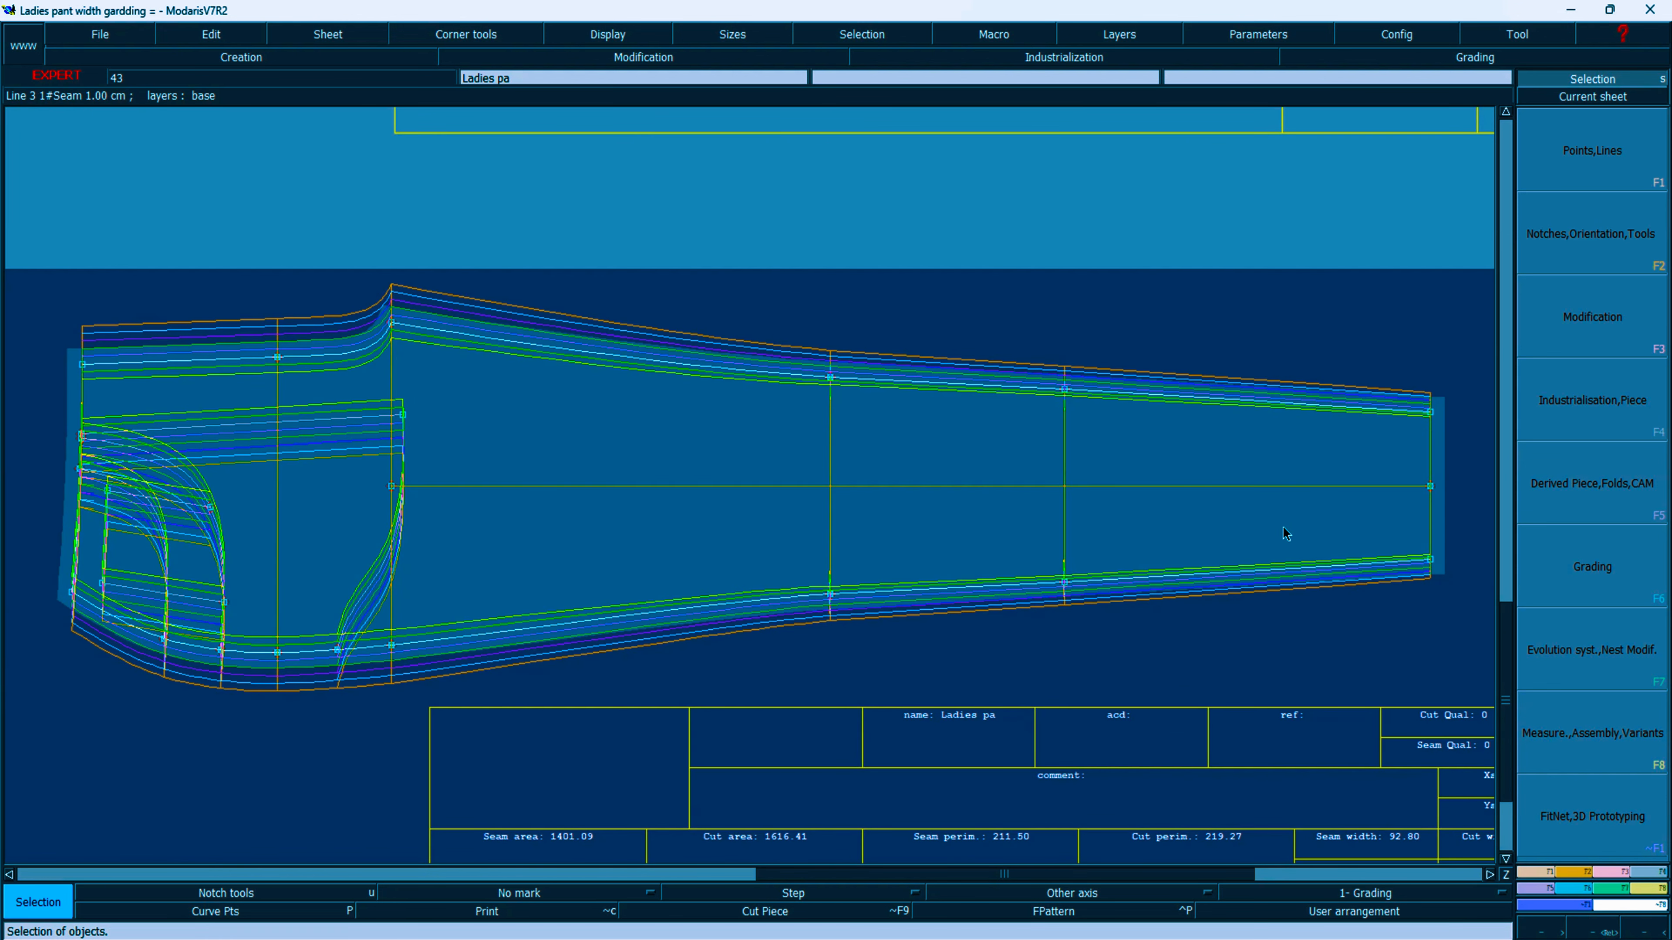
key("d")
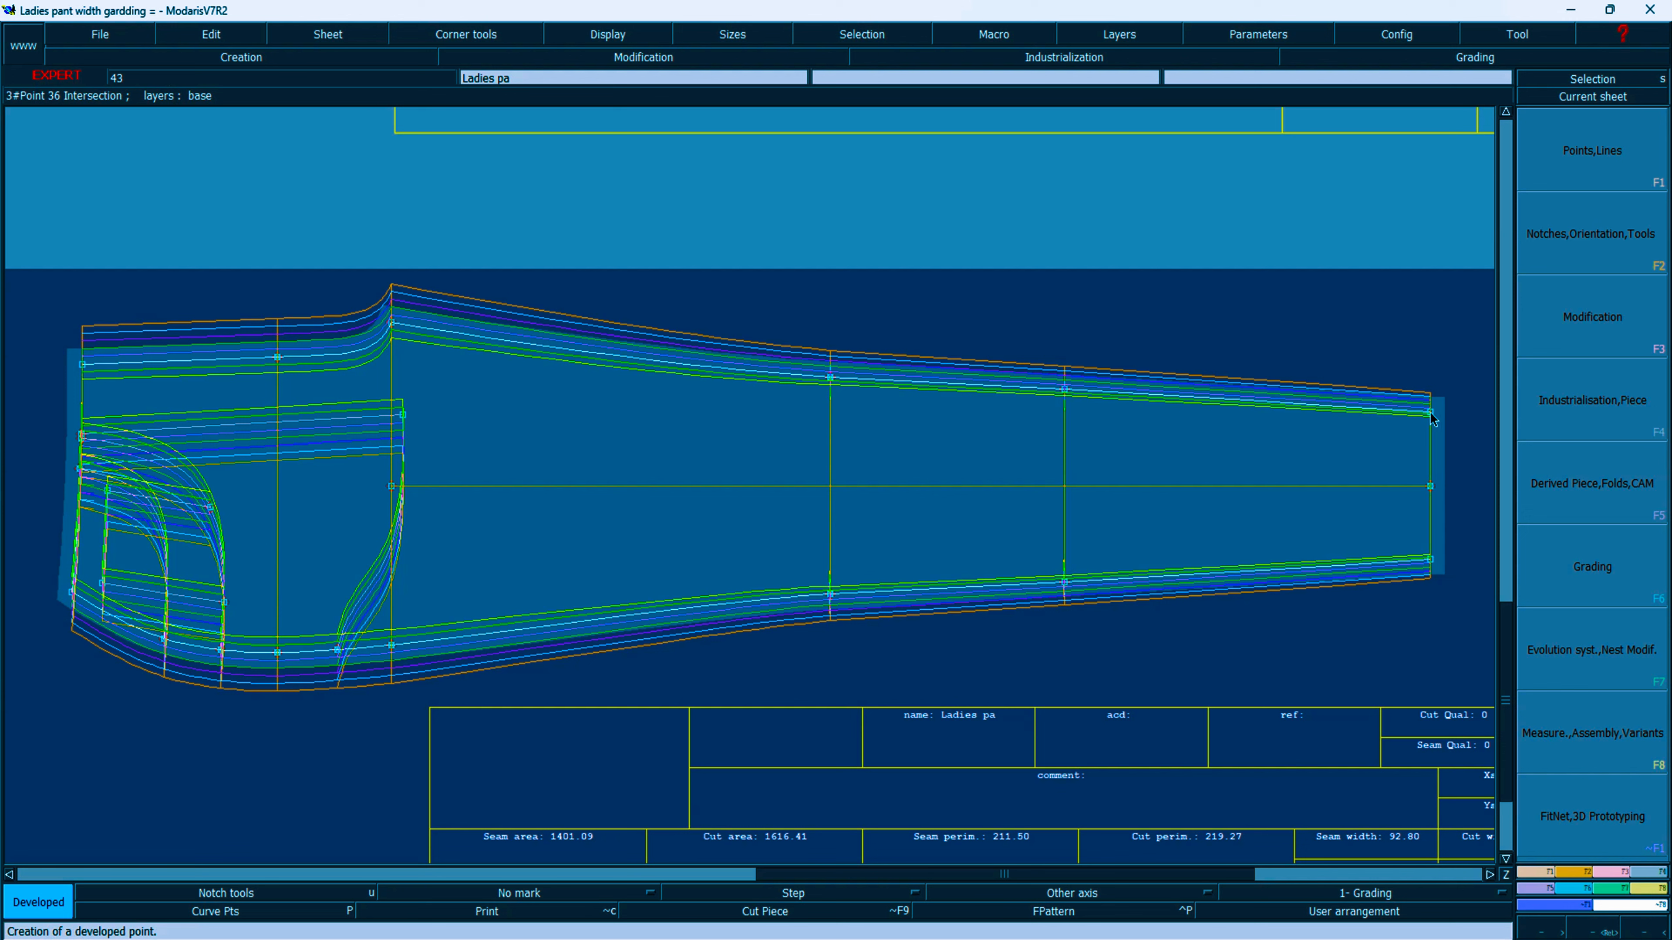
key("F1")
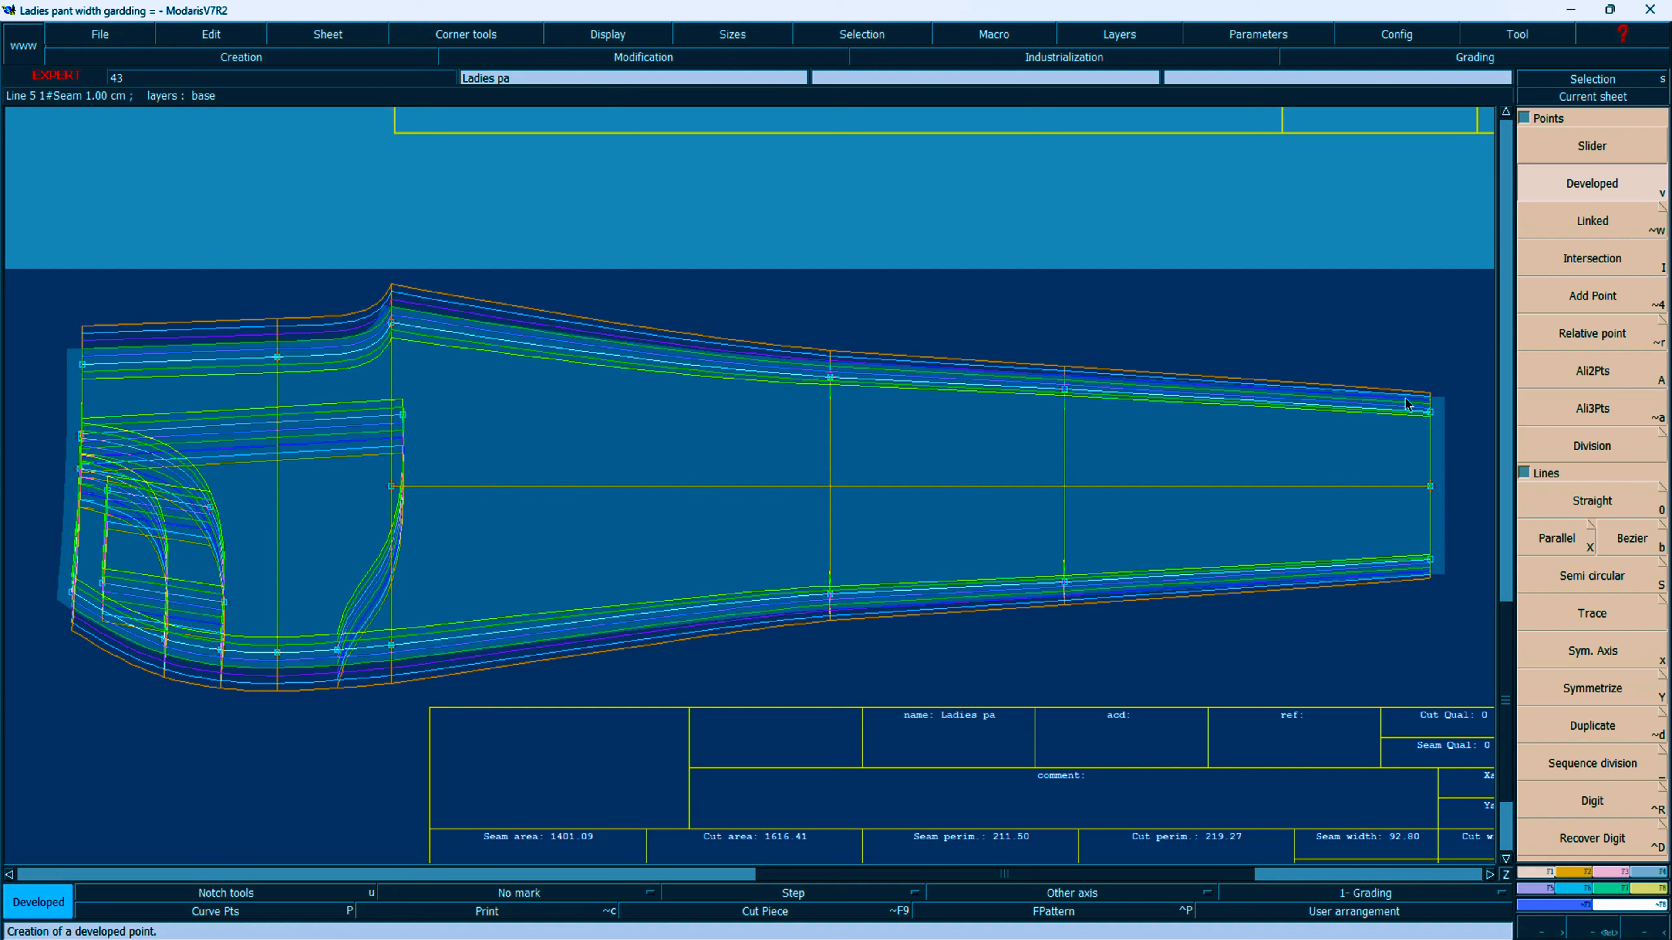
key("z")
left_click_drag(324, 264, 1462, 472)
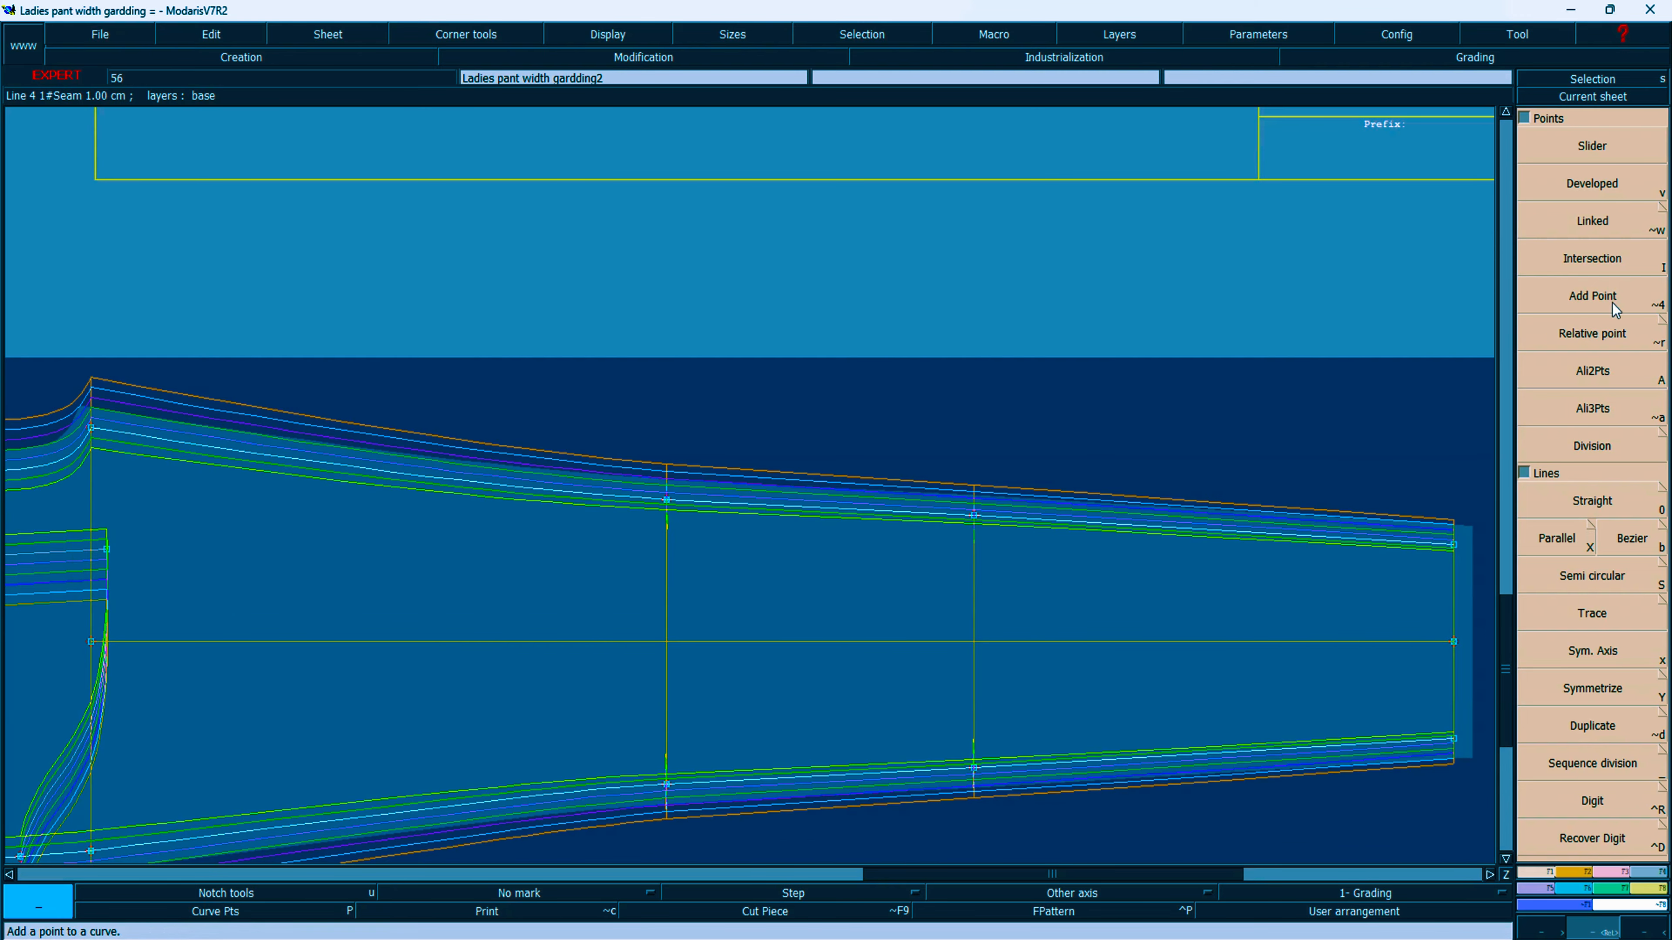
left_click(1590, 183)
left_click(1454, 545)
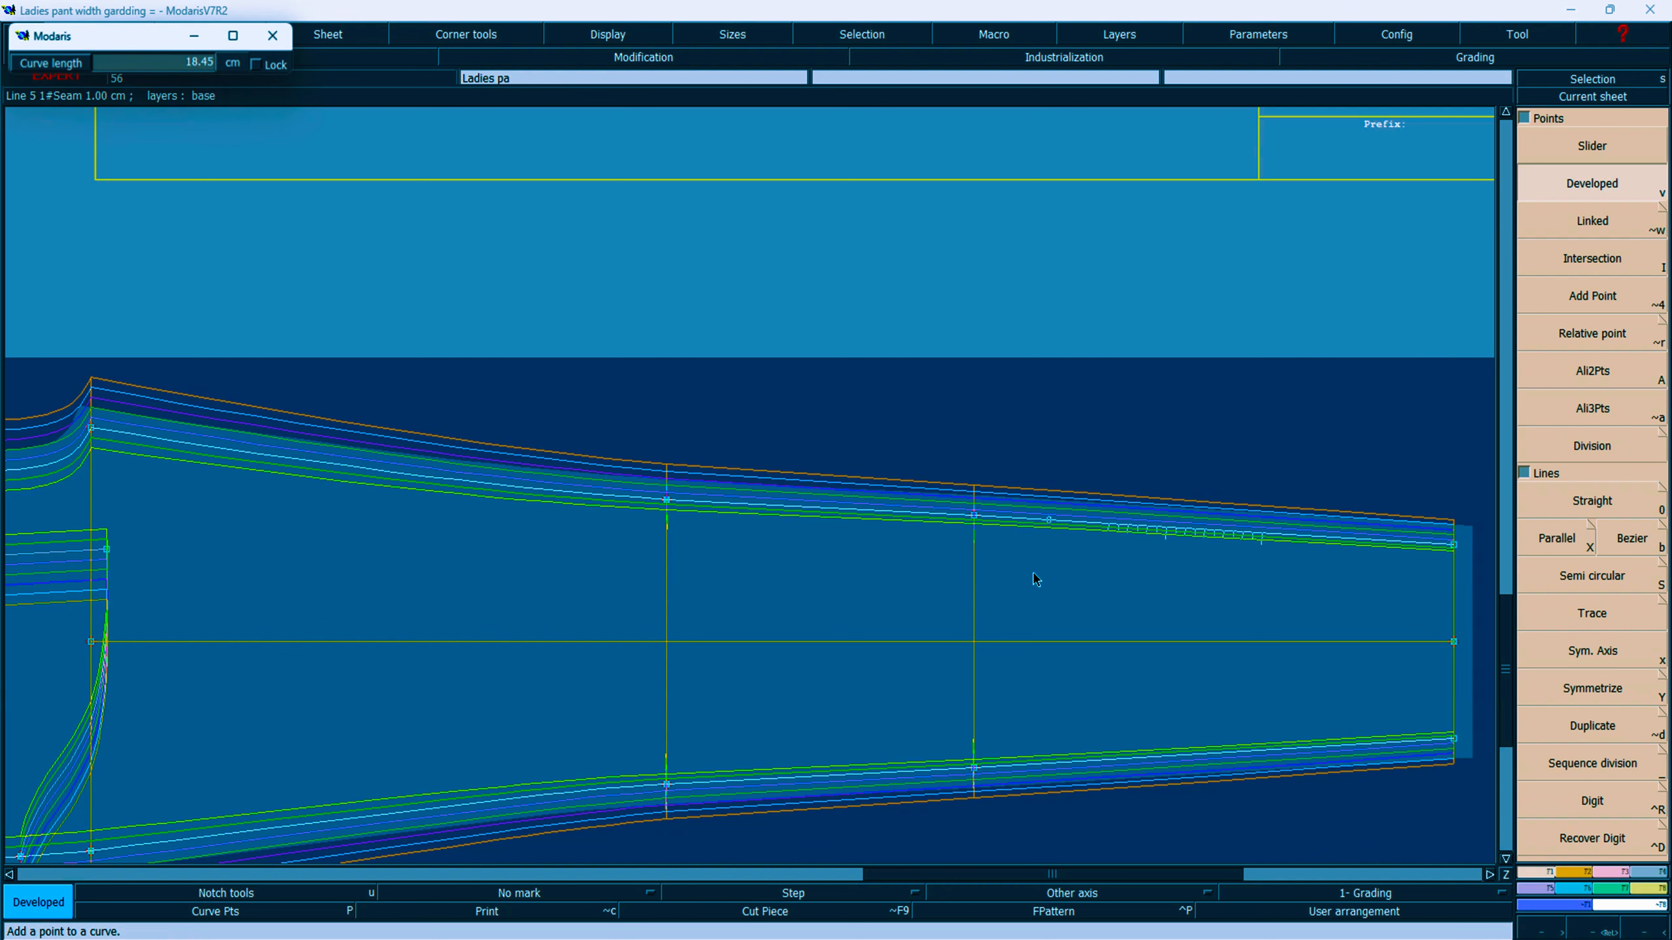
left_click(86, 475)
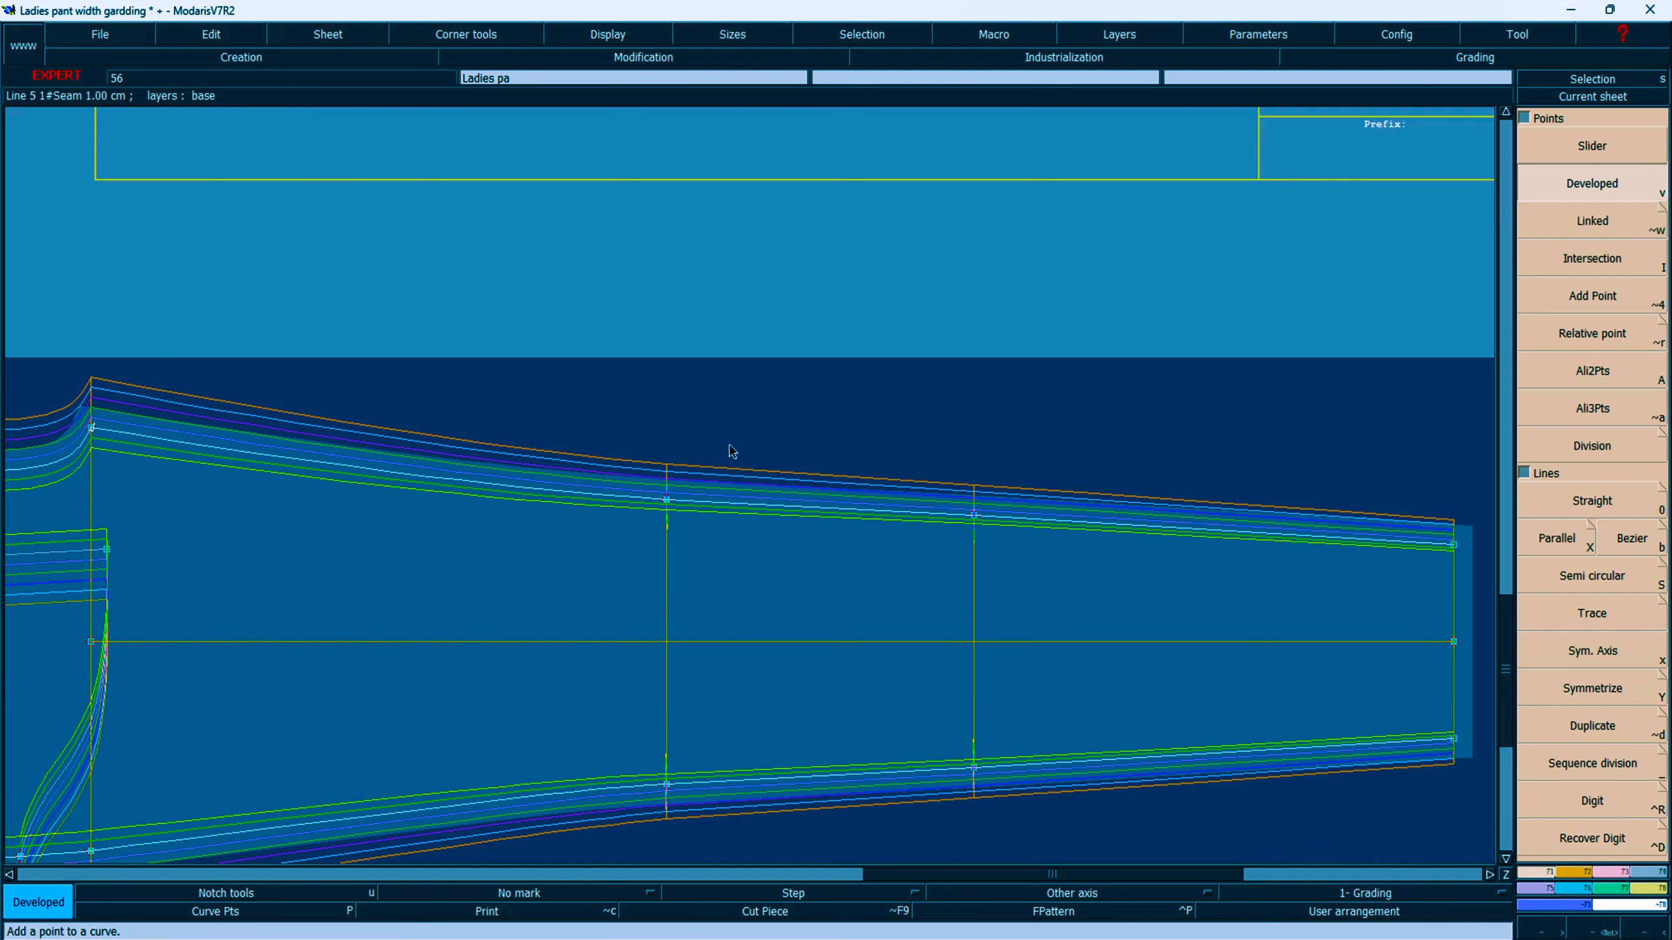
Step: Create a dynamic length measure along the front inseam between crotch and hem and check it for every size
key("Home")
key("Return")
left_click_drag(417, 243, 1303, 495)
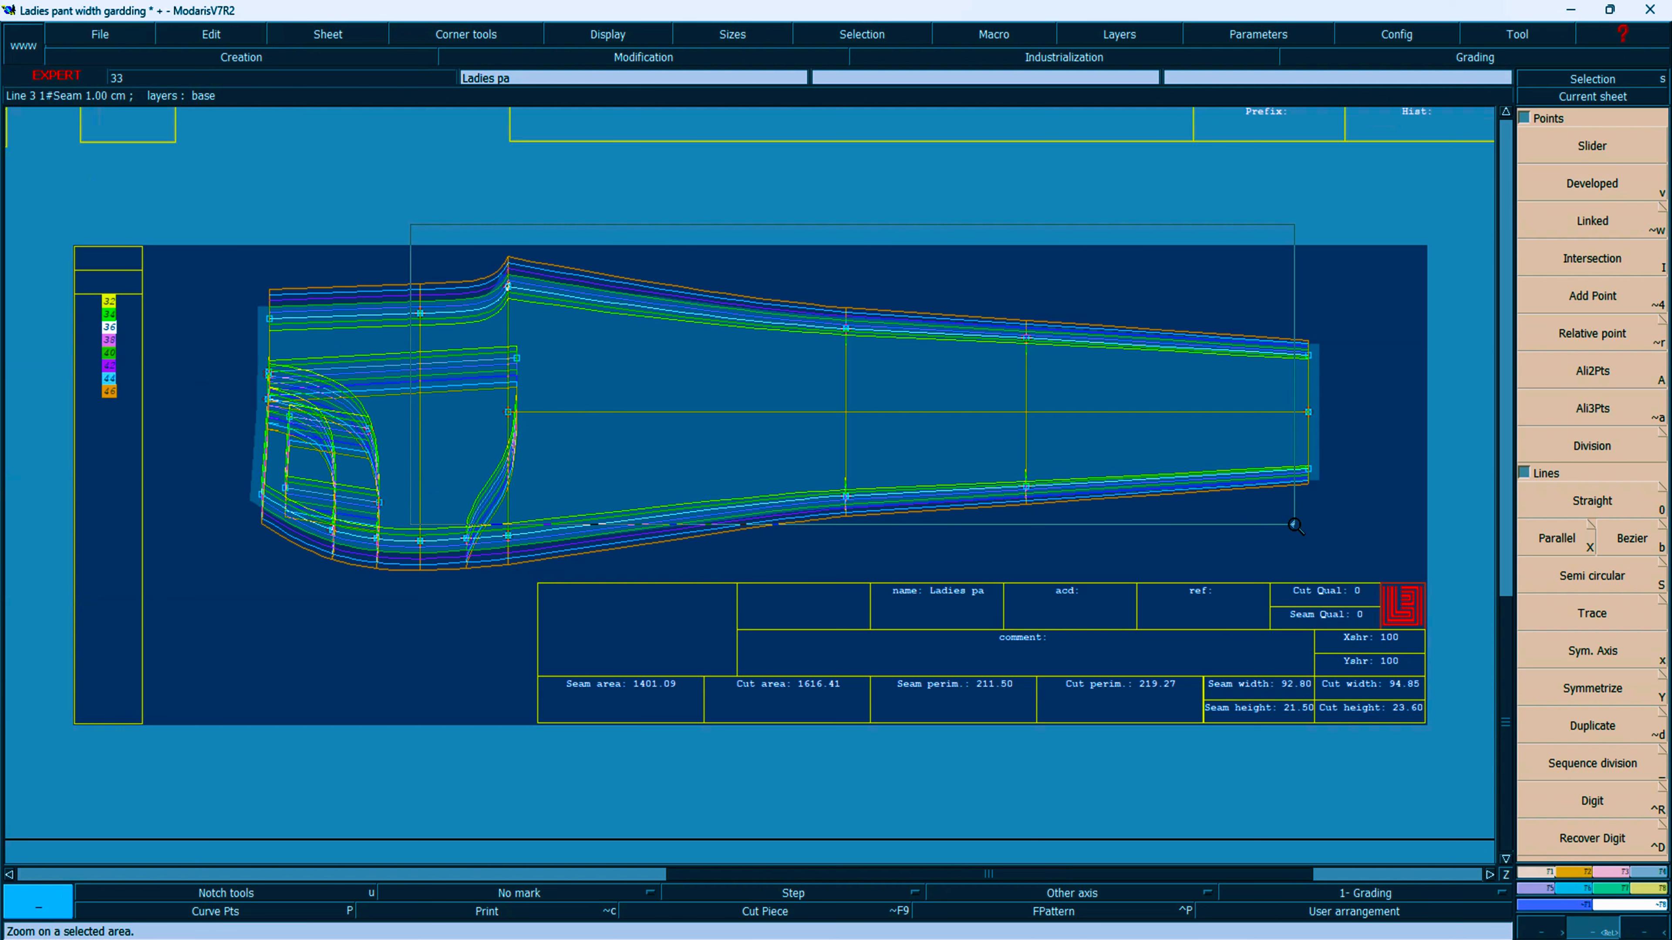
key("s")
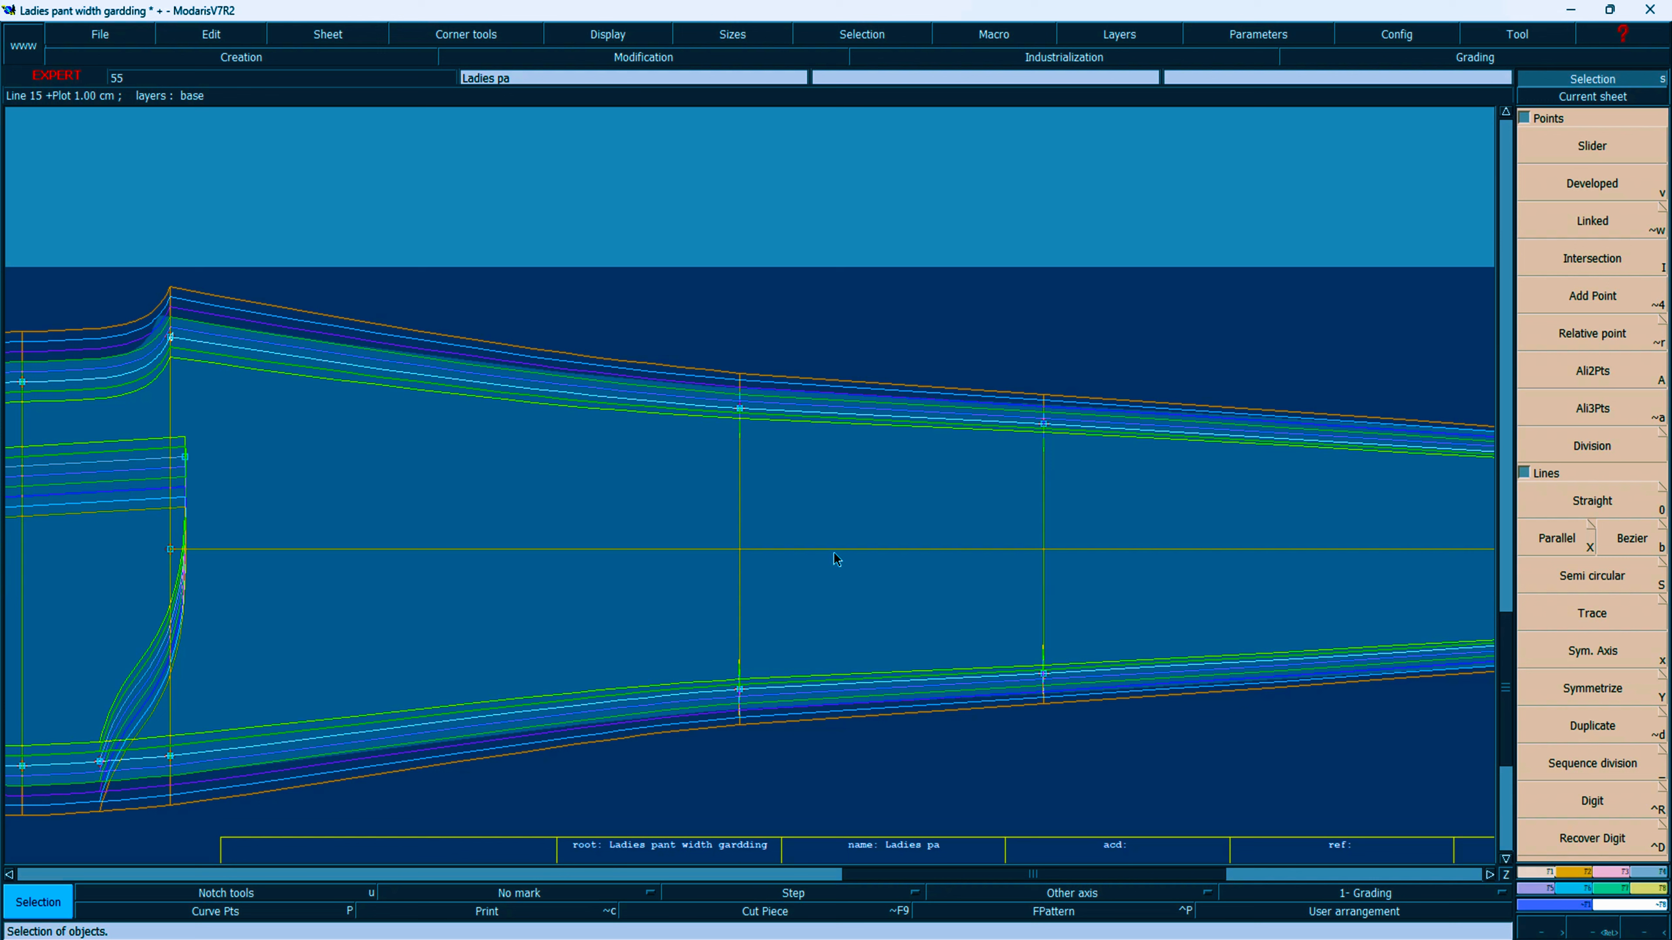
key("l")
left_click(802, 416)
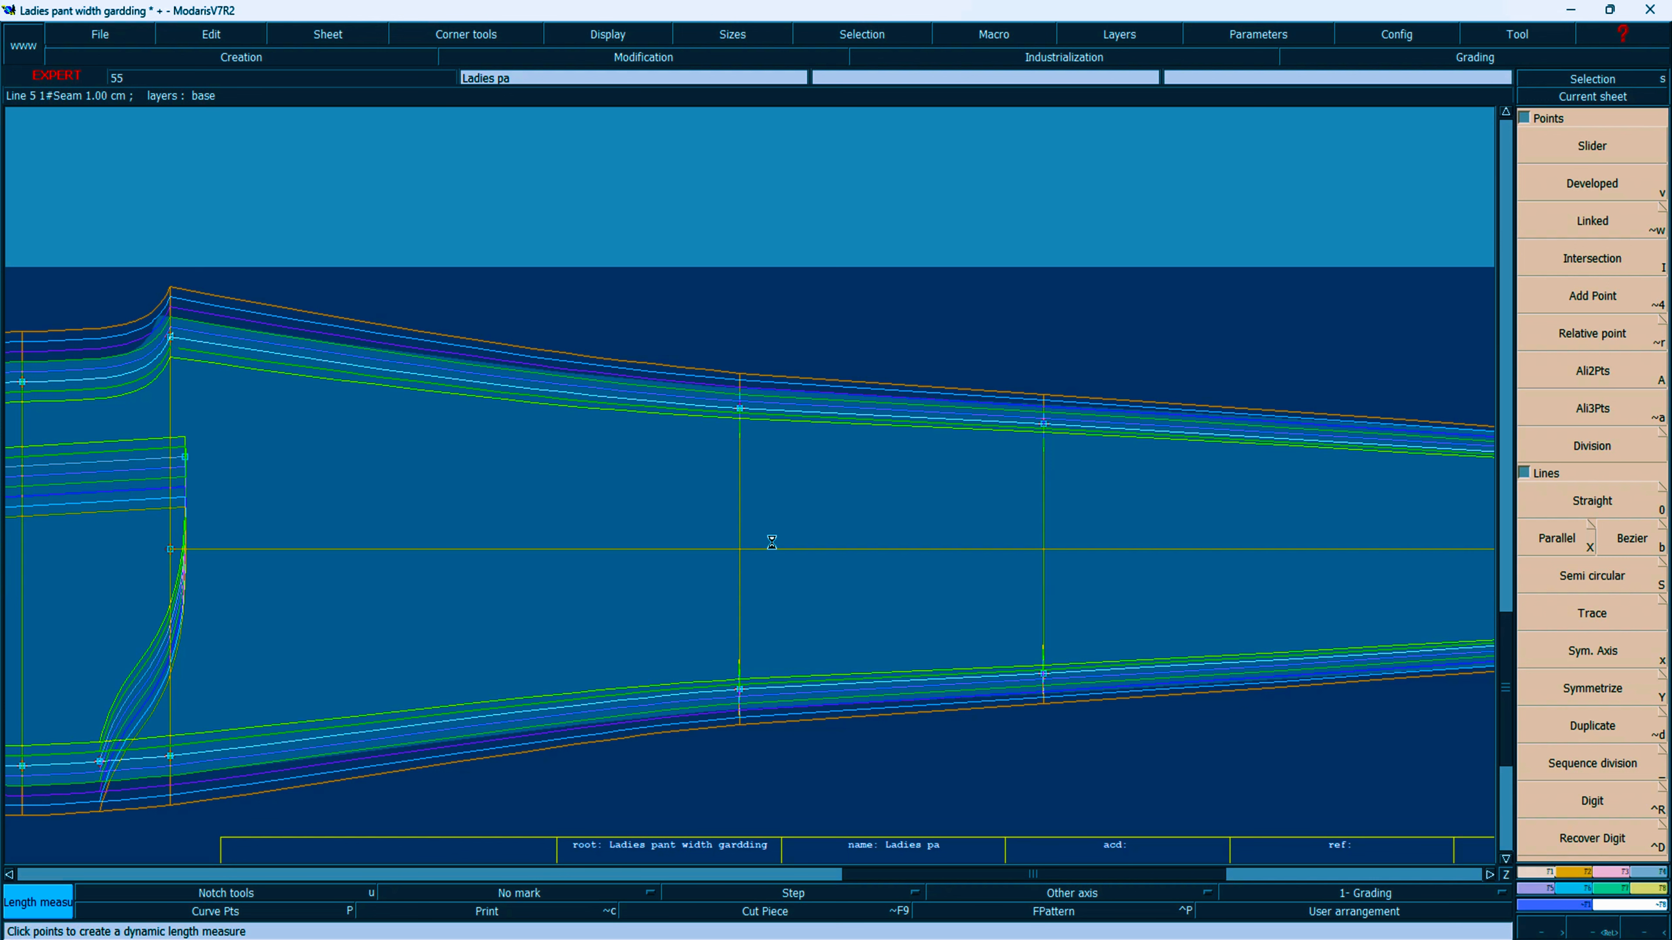
key("Return")
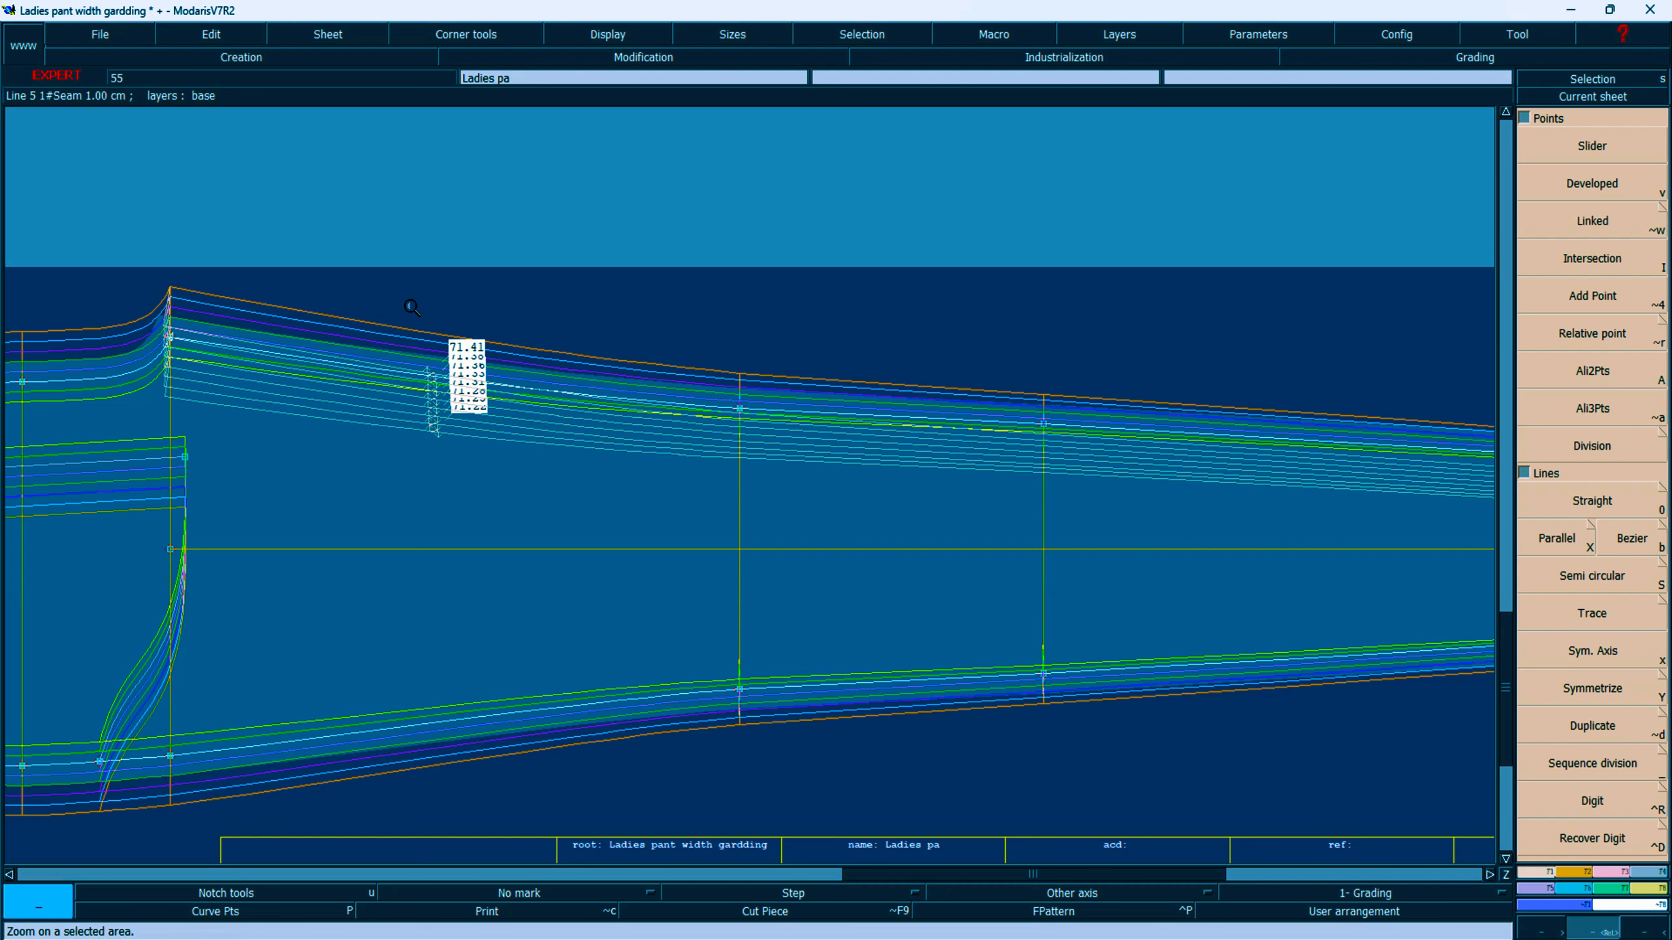
left_click_drag(409, 303, 598, 484)
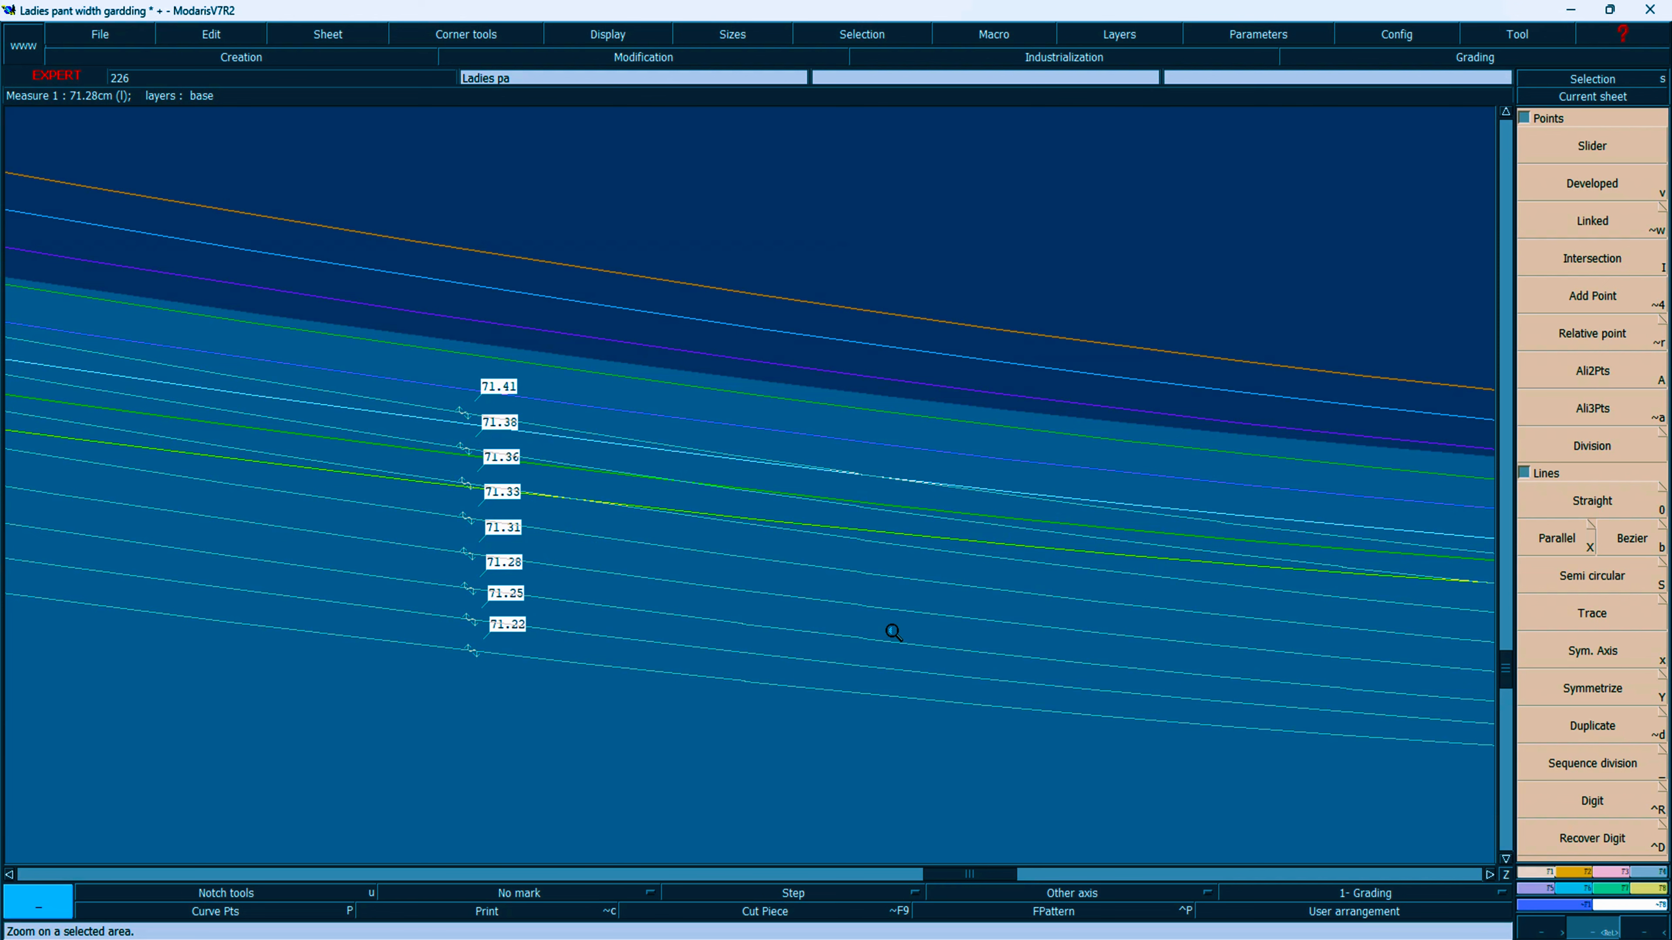
Step: Use ReportX to transfer the developed point's X grading to the front piece's crotch point
key("Home")
left_click_drag(340, 238, 815, 468)
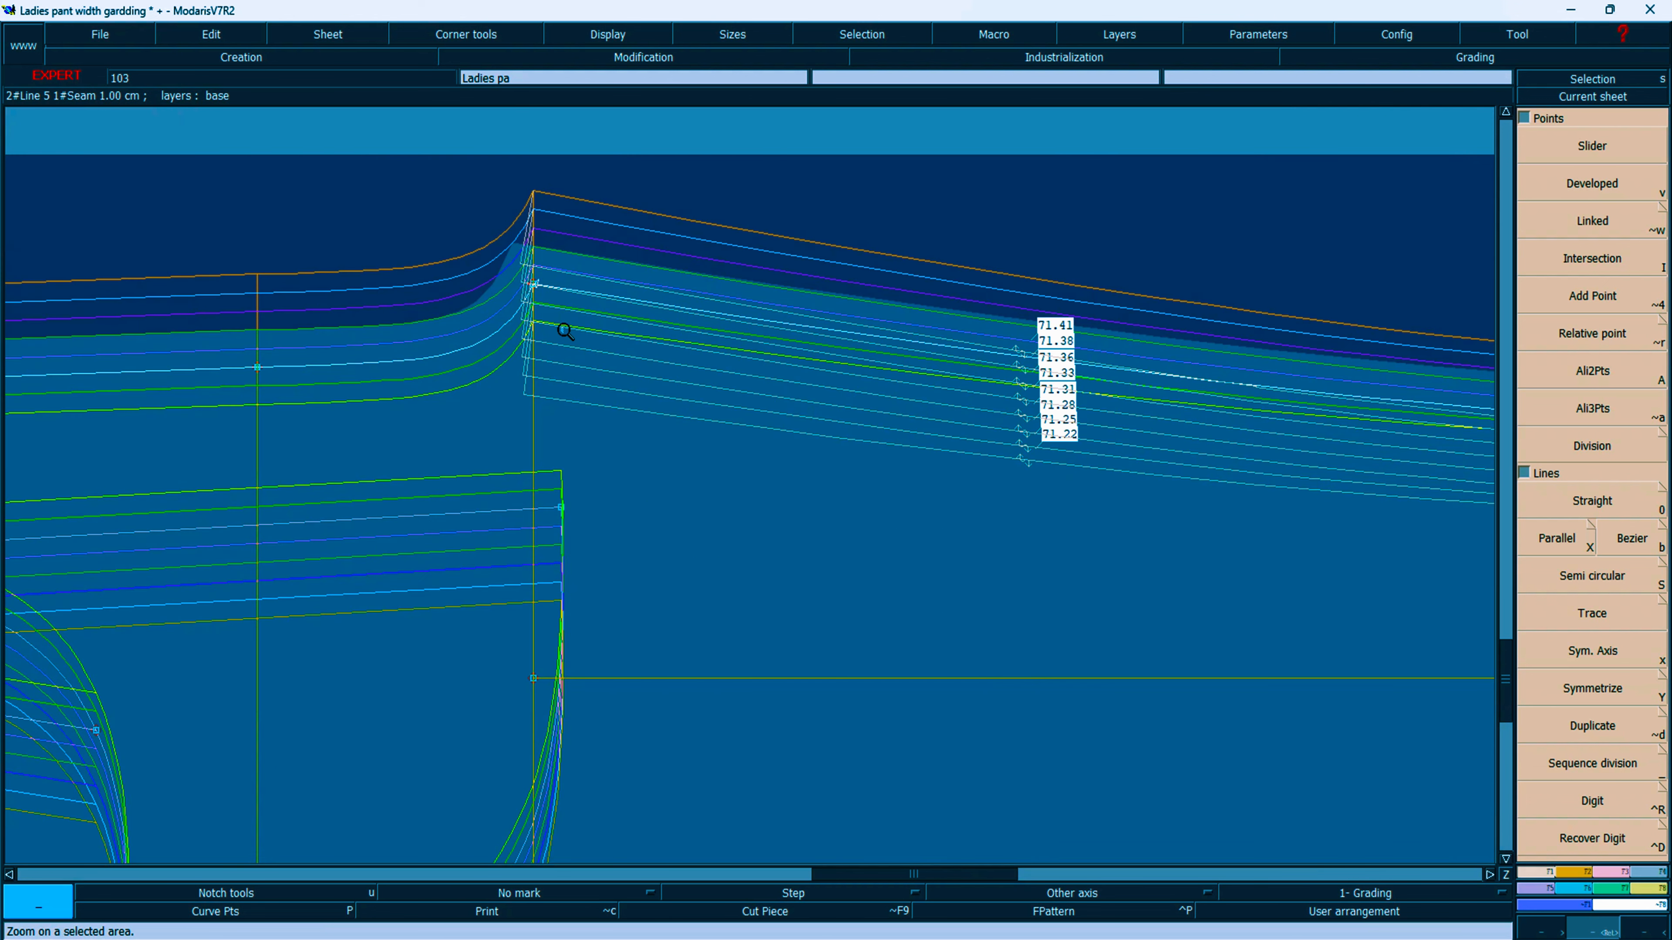
left_click_drag(471, 235, 787, 437)
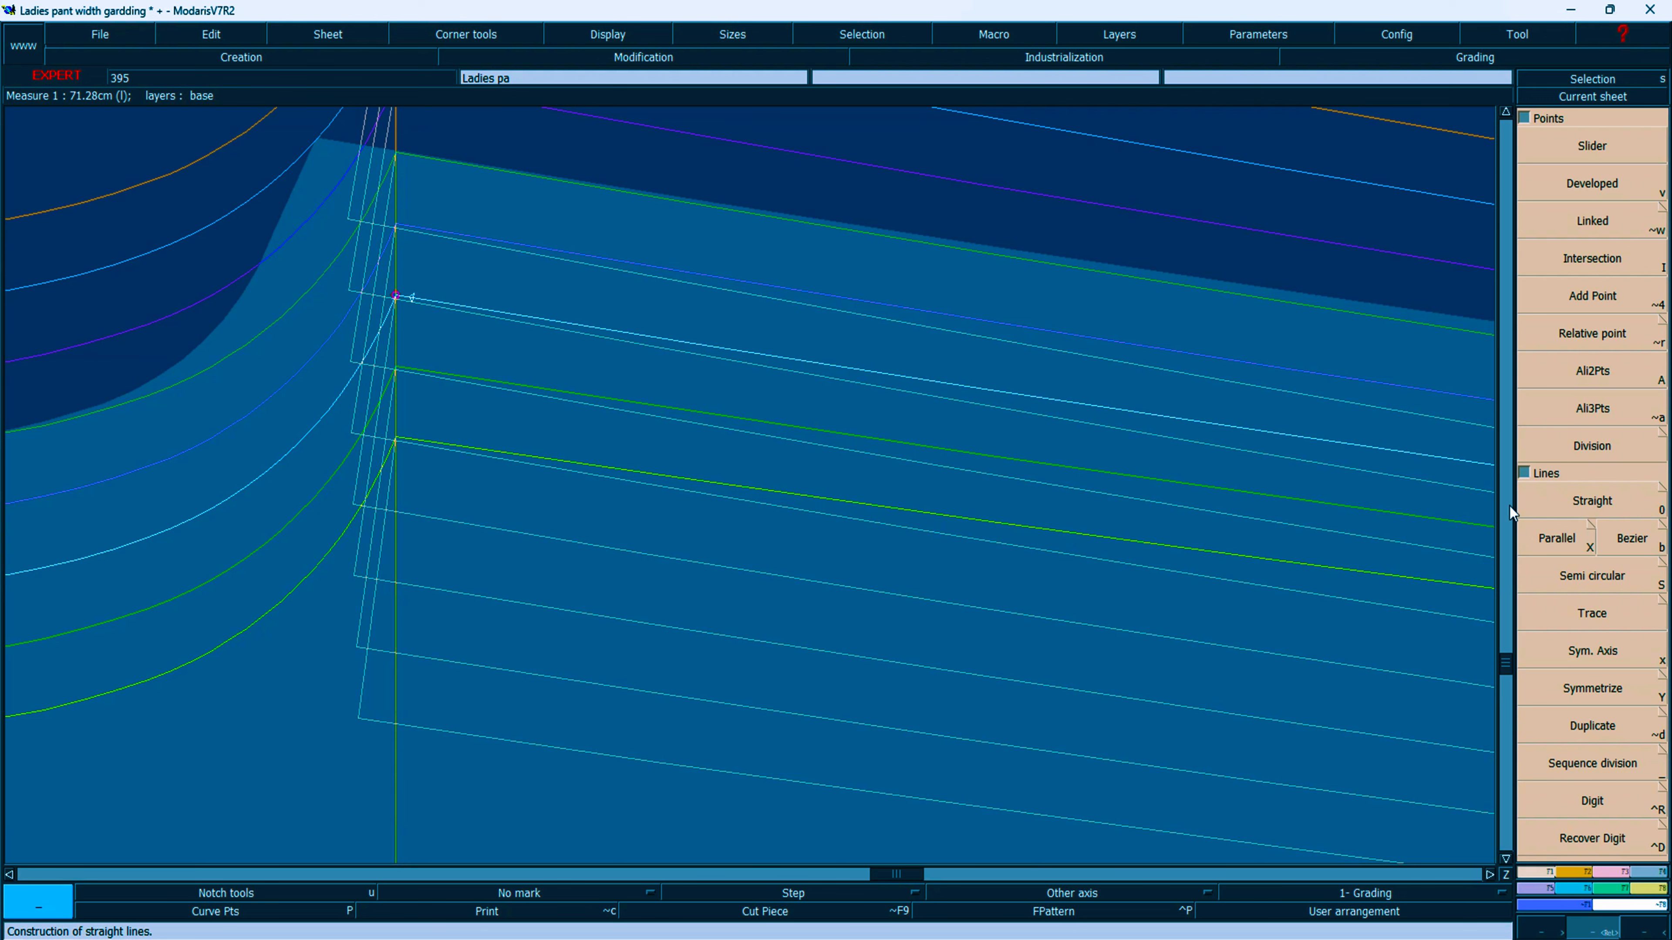
key("F6")
left_click(1551, 422)
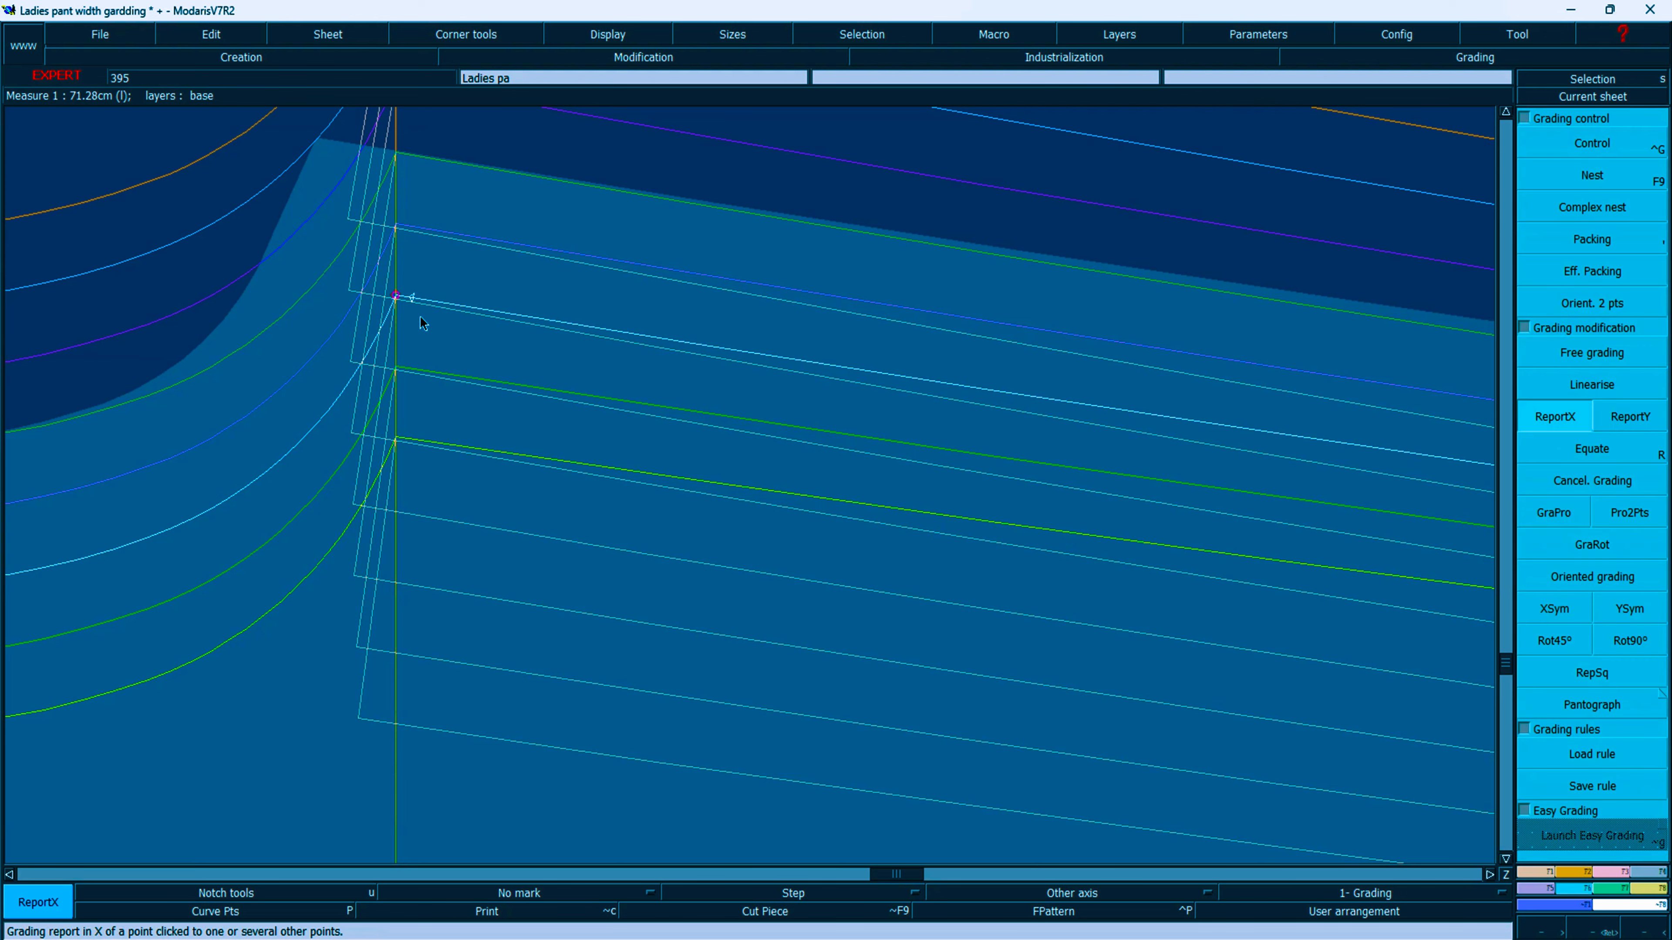
left_click(397, 297)
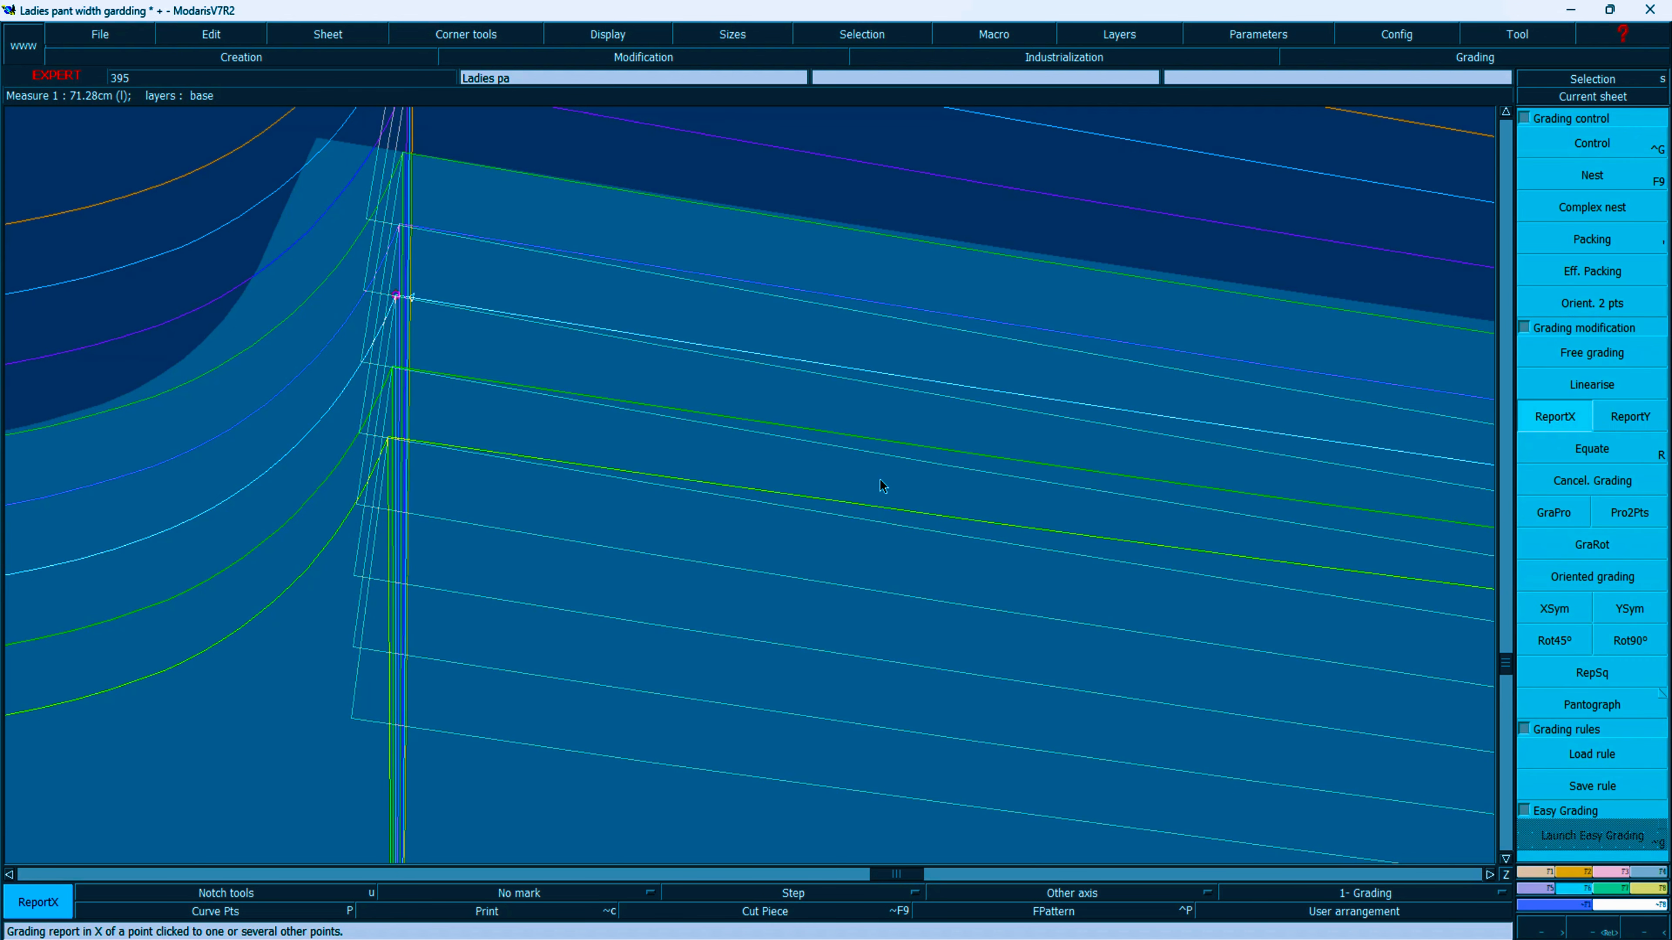
Step: Check the front inseam length measures across all sizes
key("Home")
key("Return")
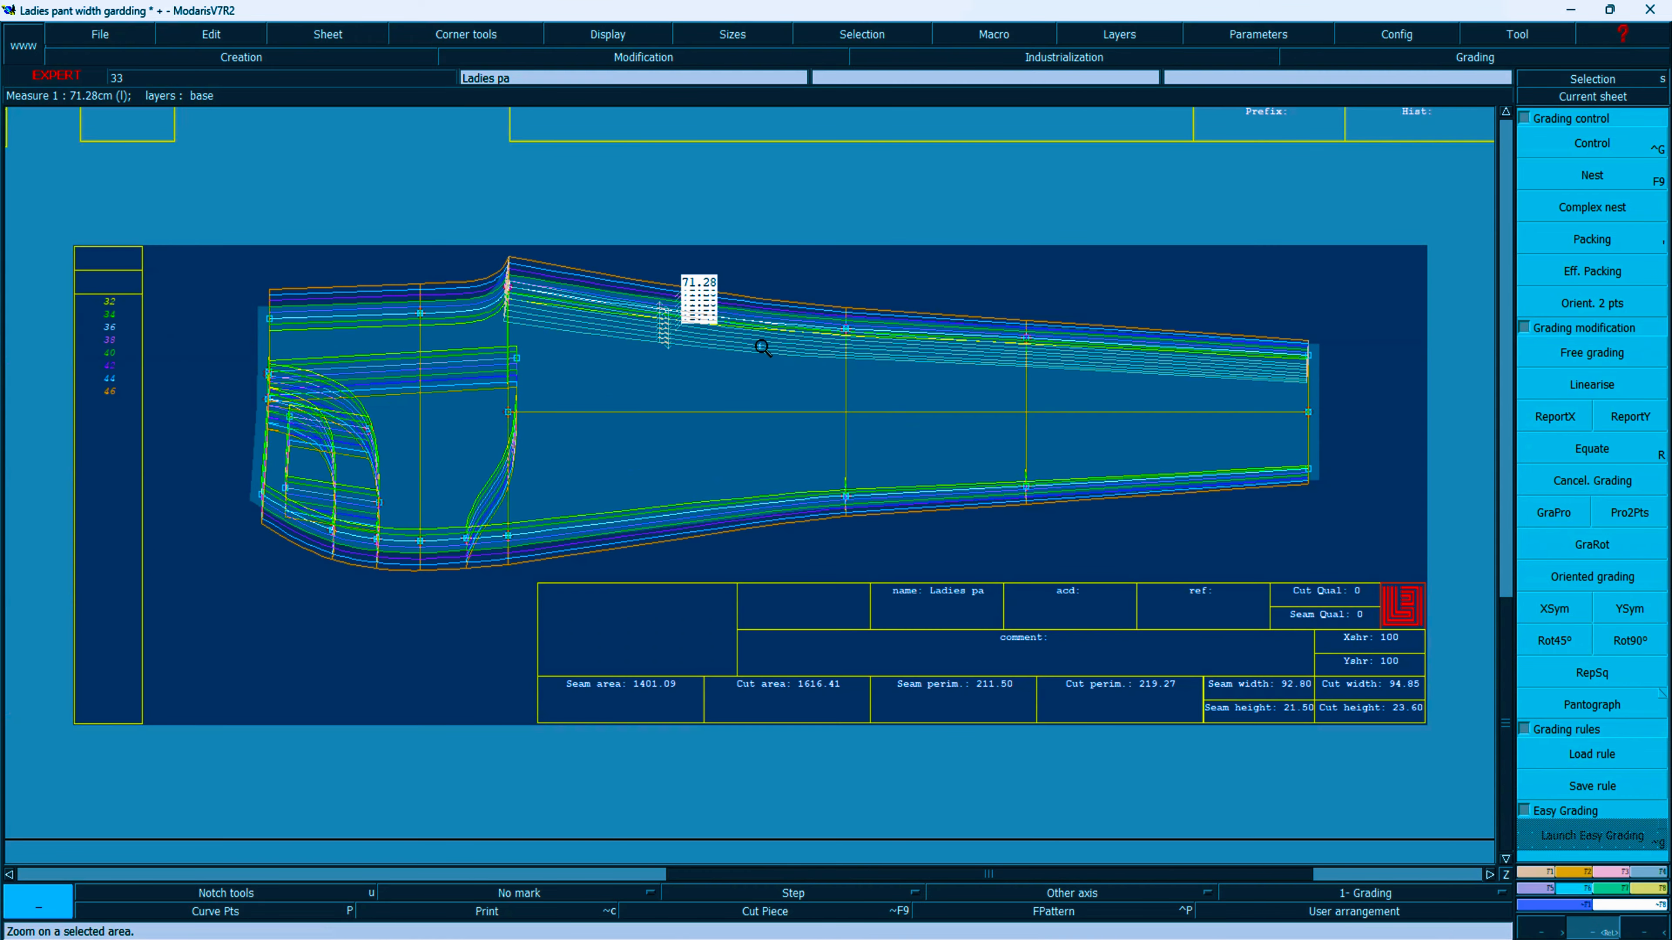
left_click_drag(620, 251, 764, 347)
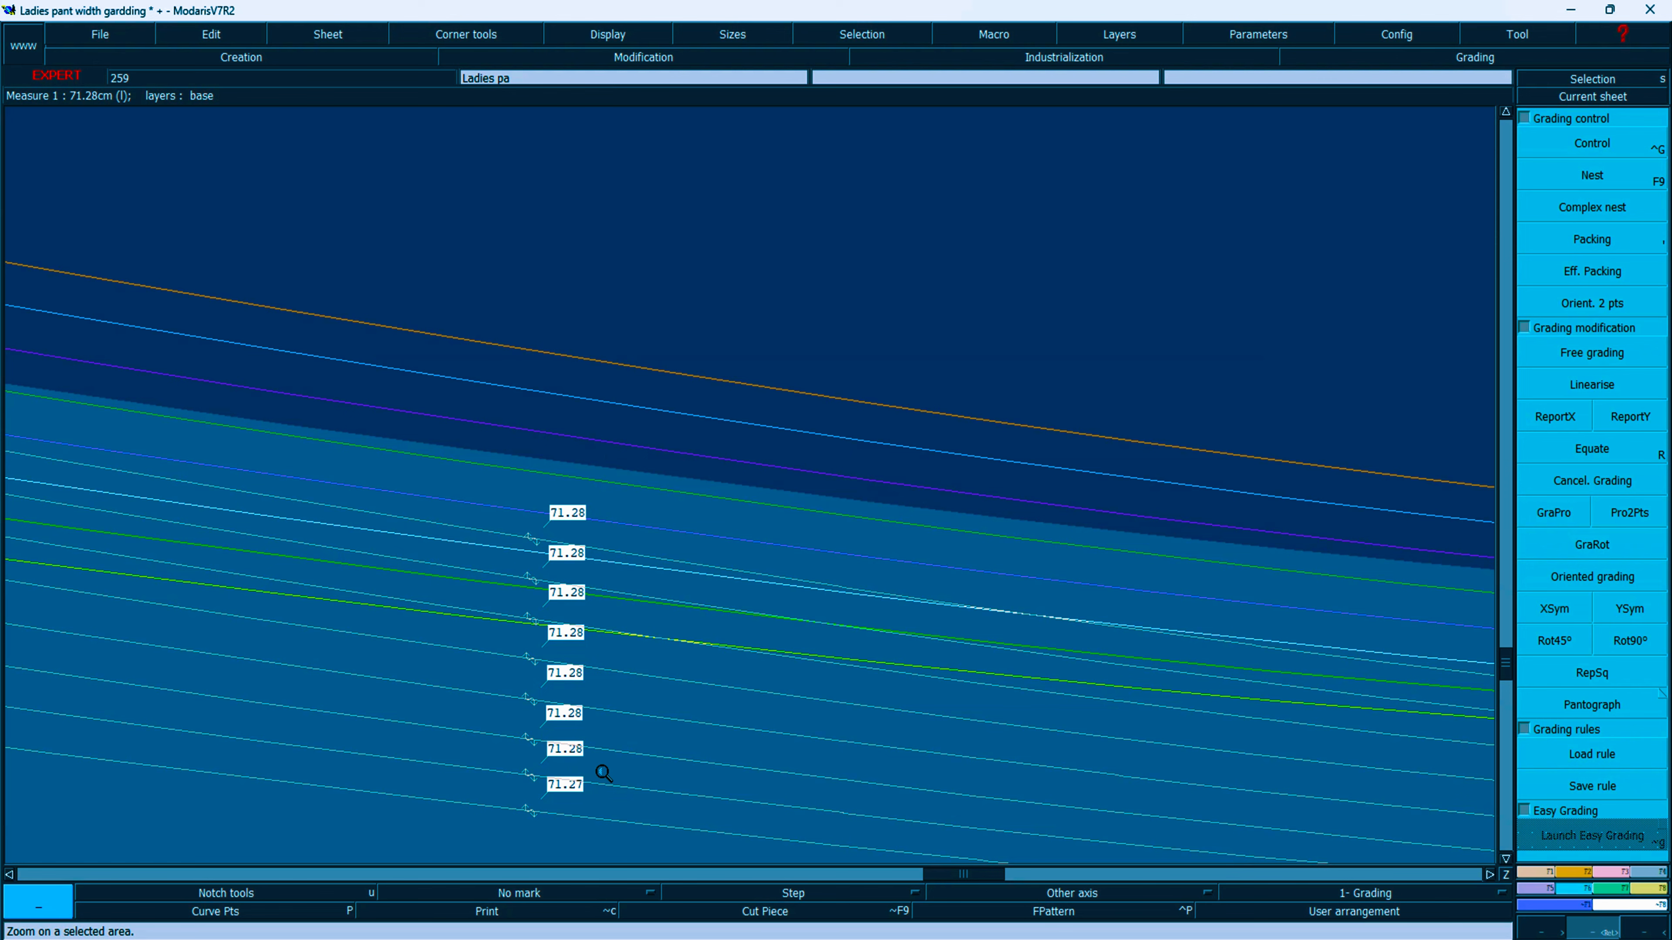
Step: Set the front crotch point's ddx grading for size 46 to 0.00
key("Home")
key("Return")
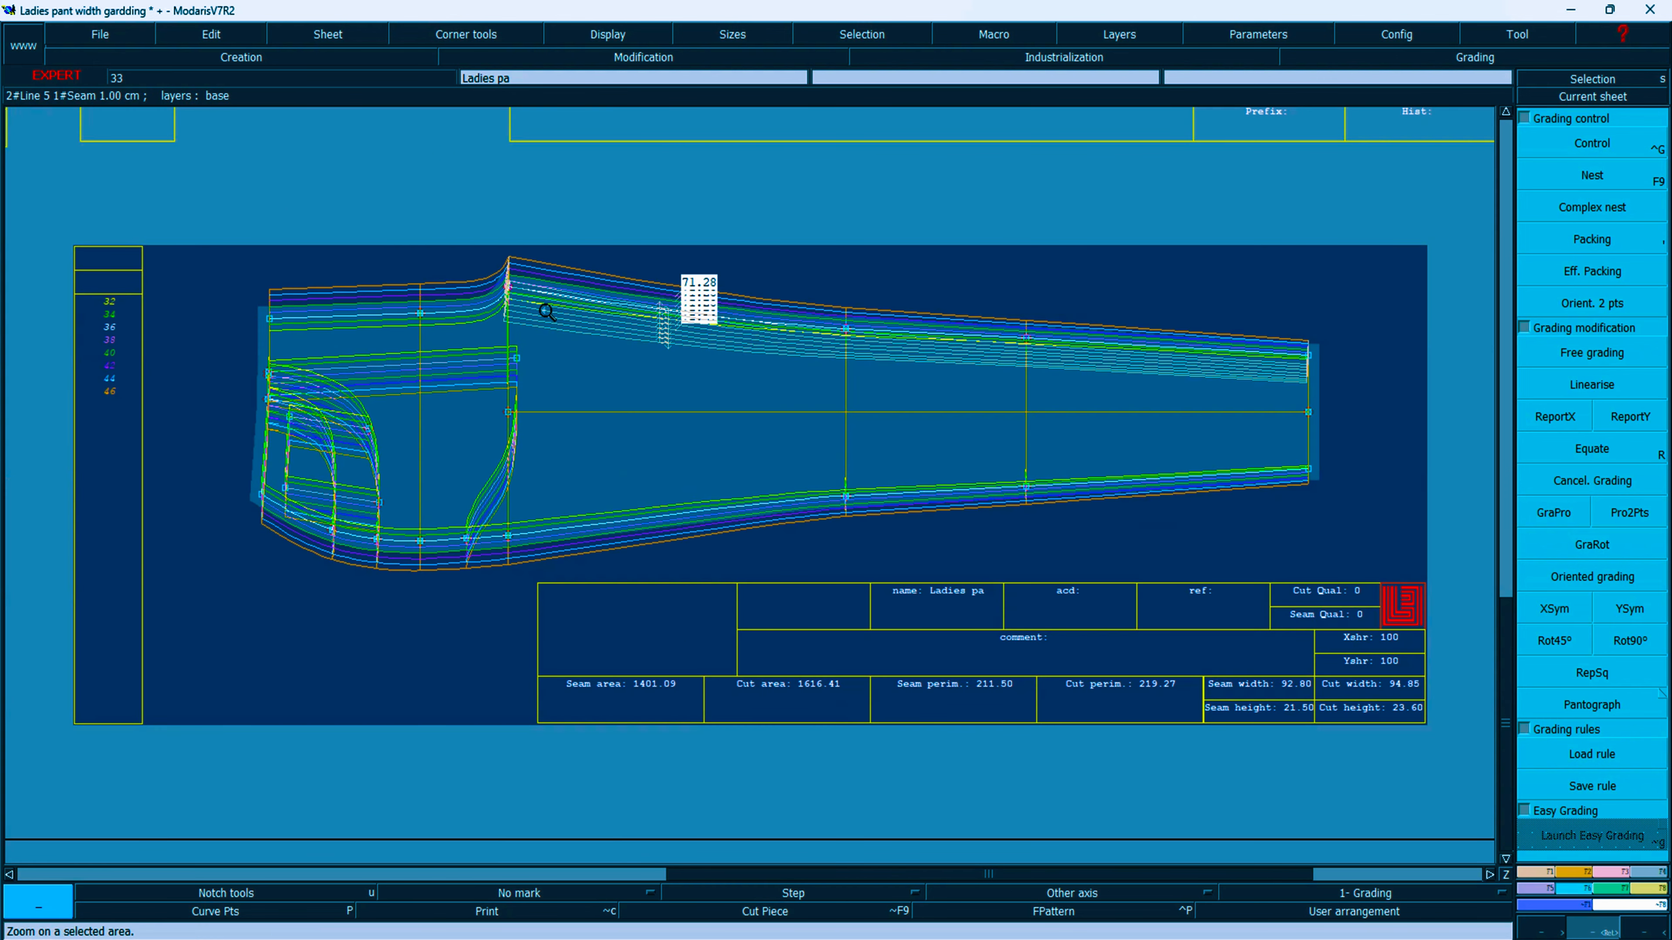
left_click_drag(413, 241, 579, 346)
left_click_drag(691, 333, 1037, 527)
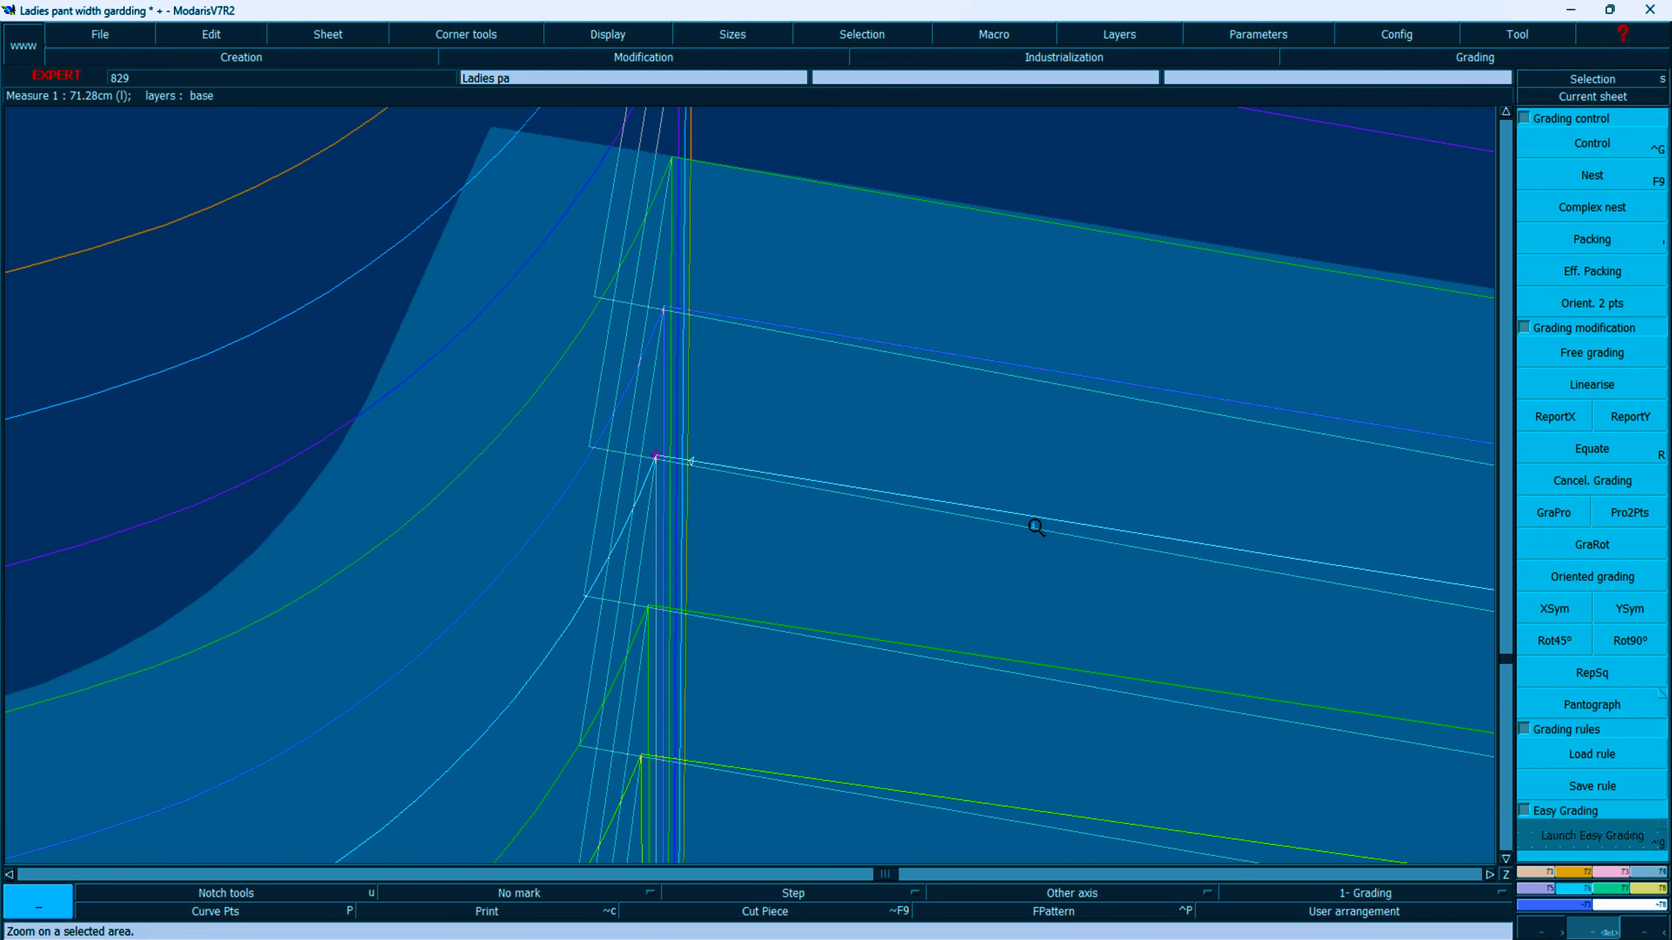
key("Home")
key("Return")
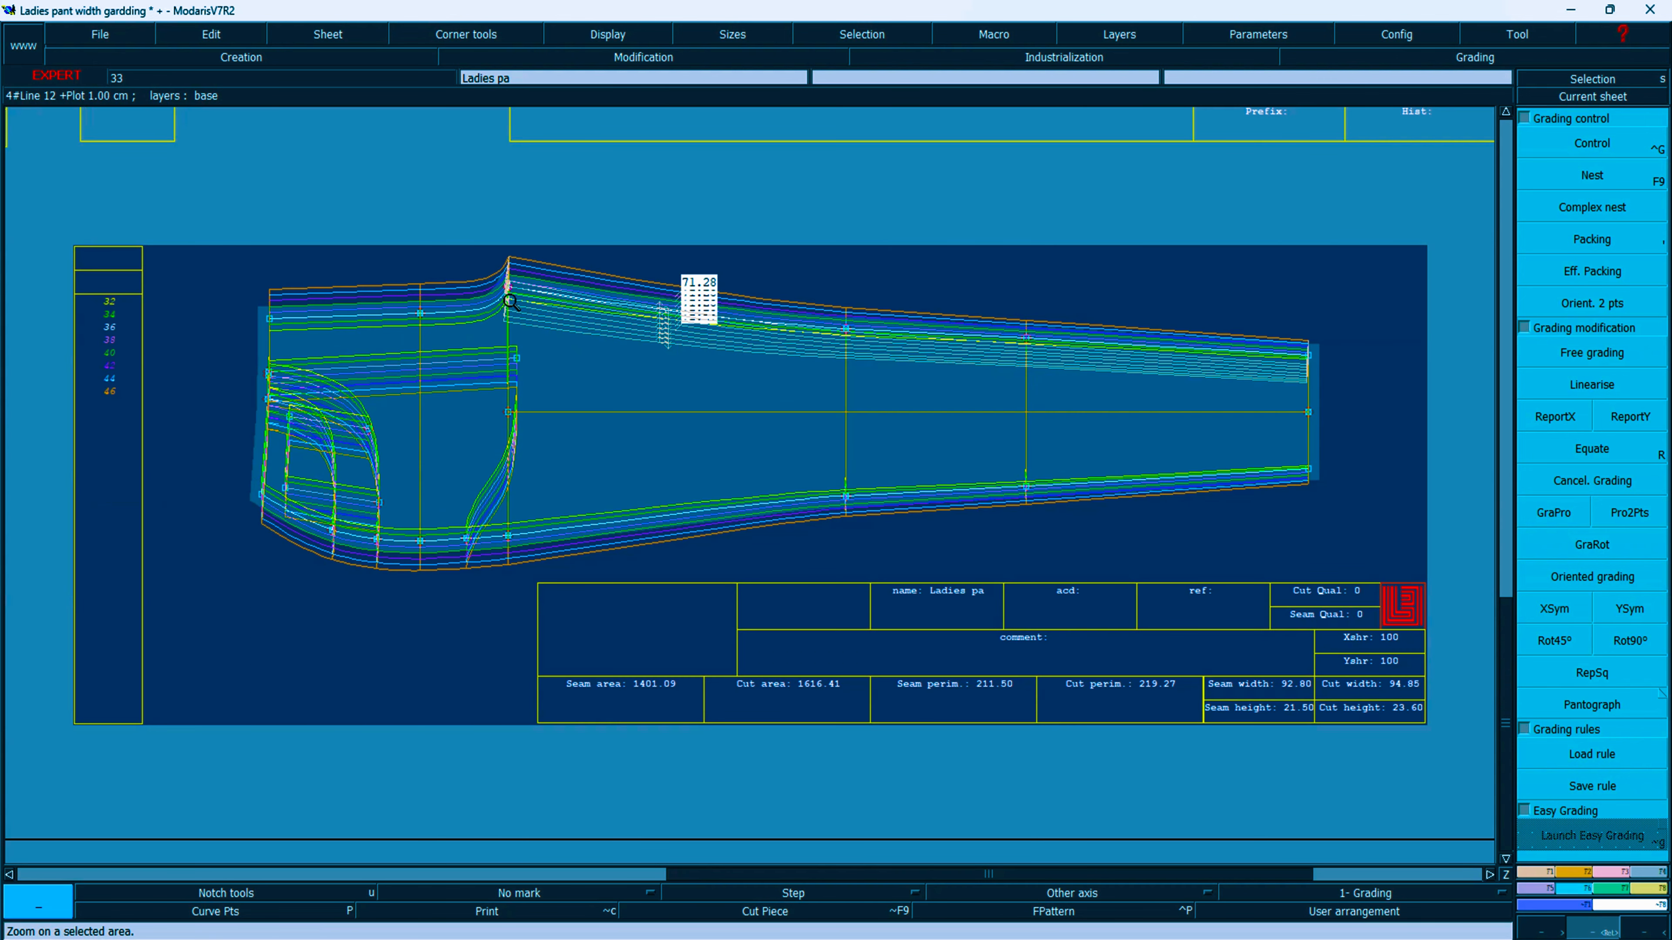
left_click_drag(414, 247, 580, 344)
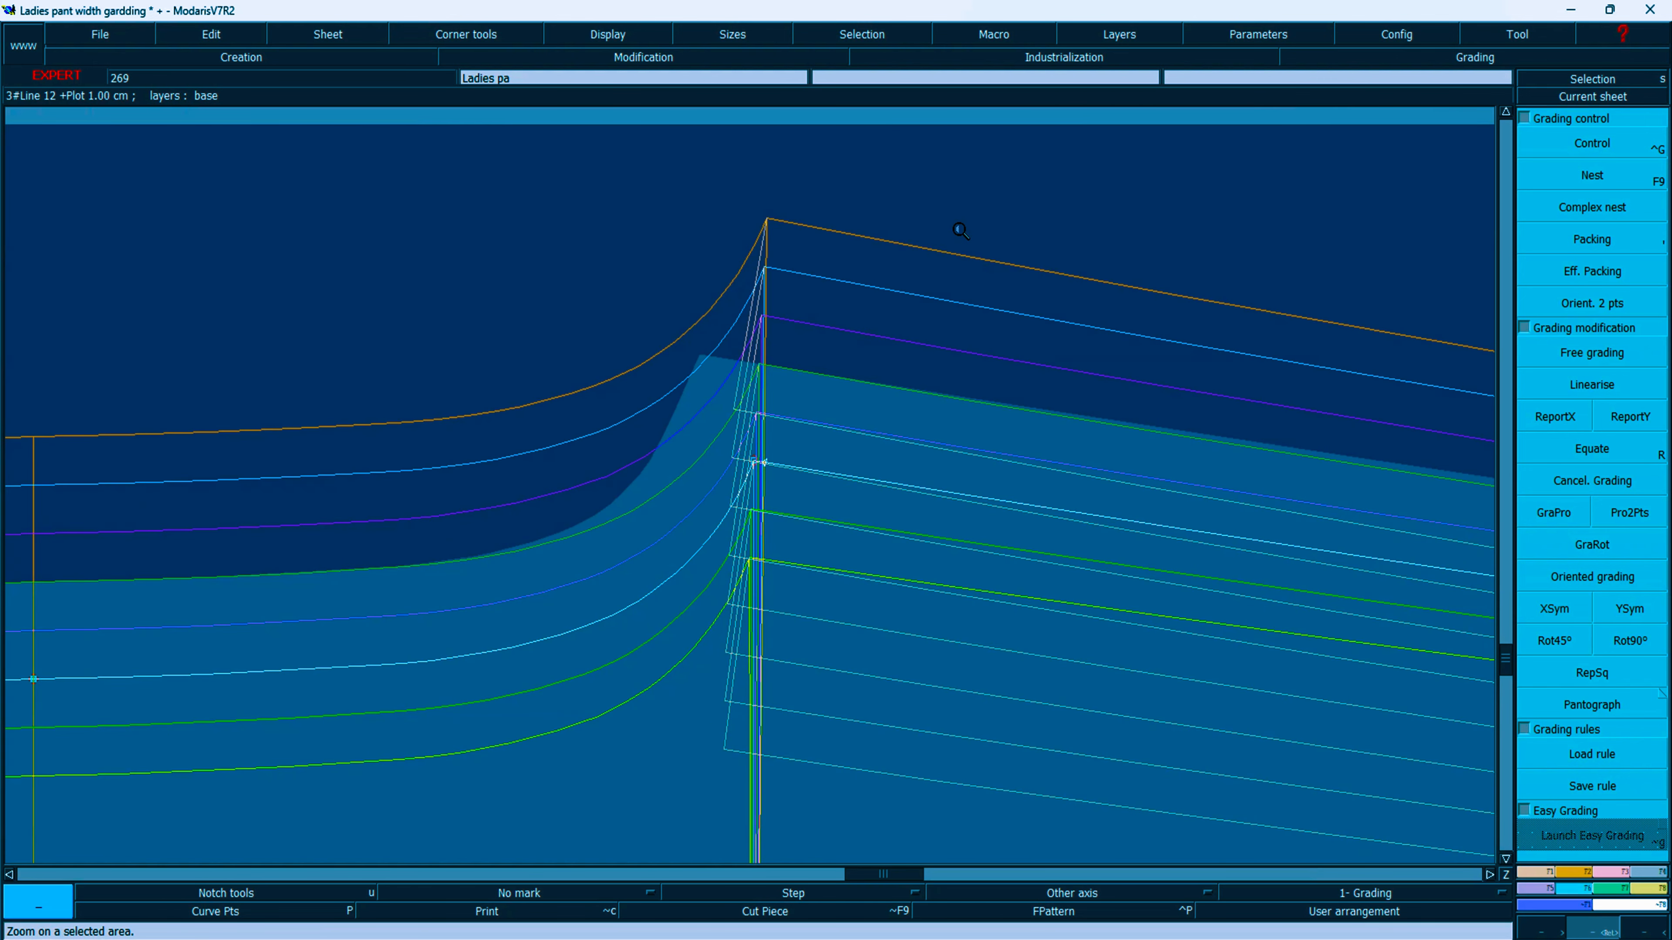
left_click(1547, 139)
left_click(753, 463)
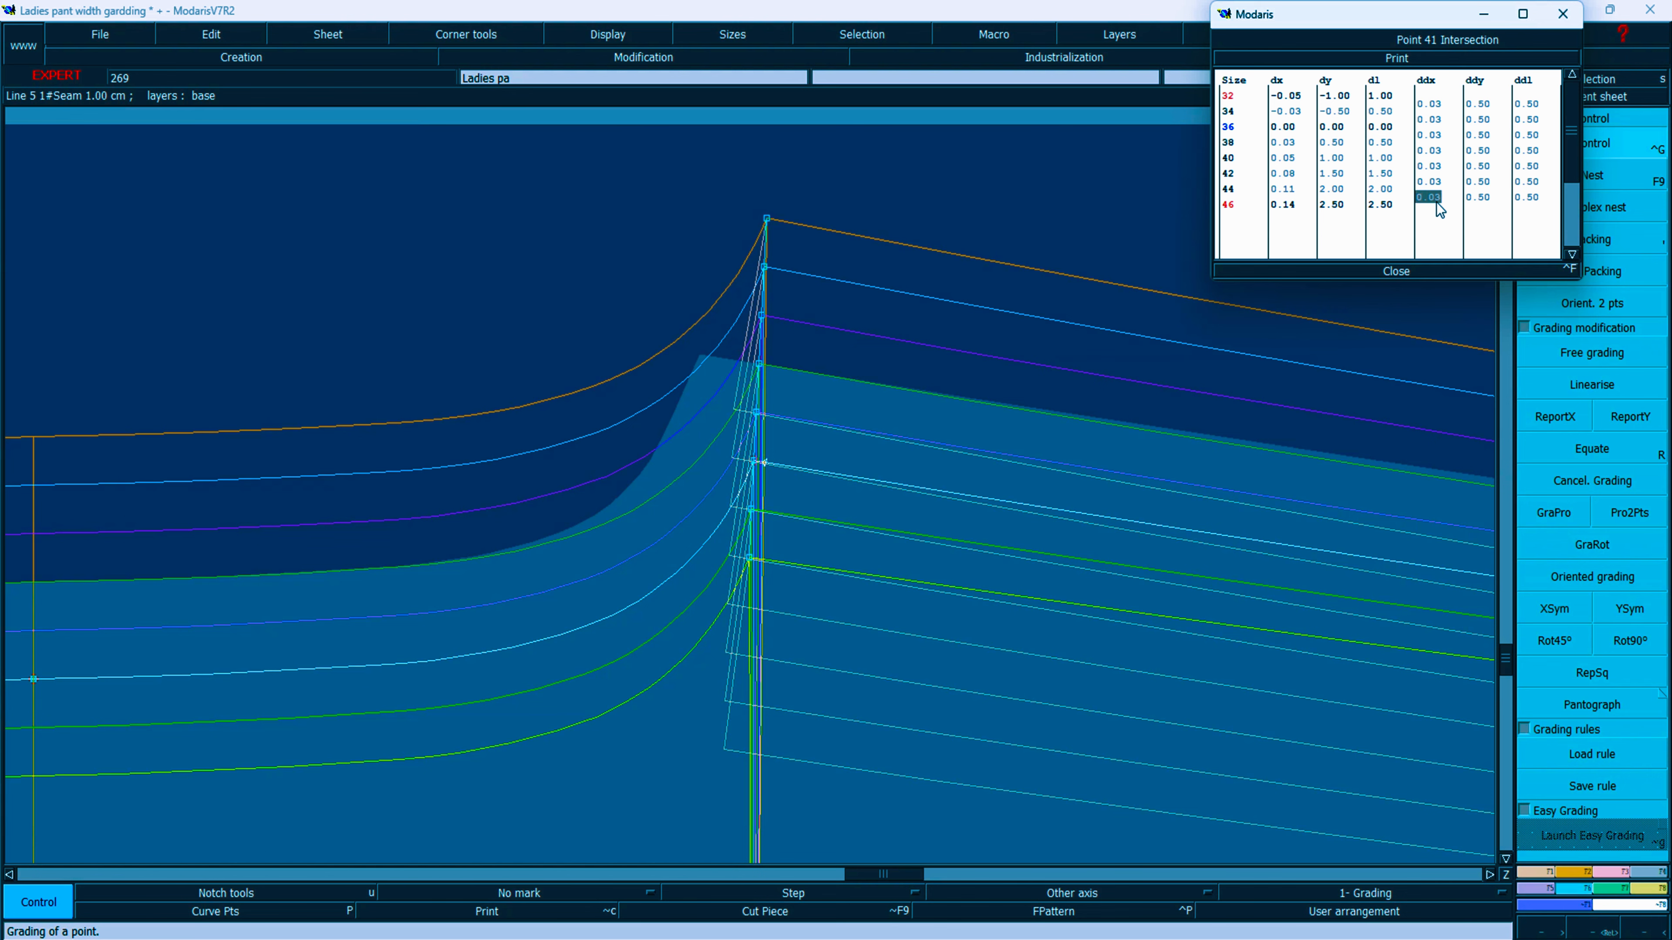
type("00")
key("Return")
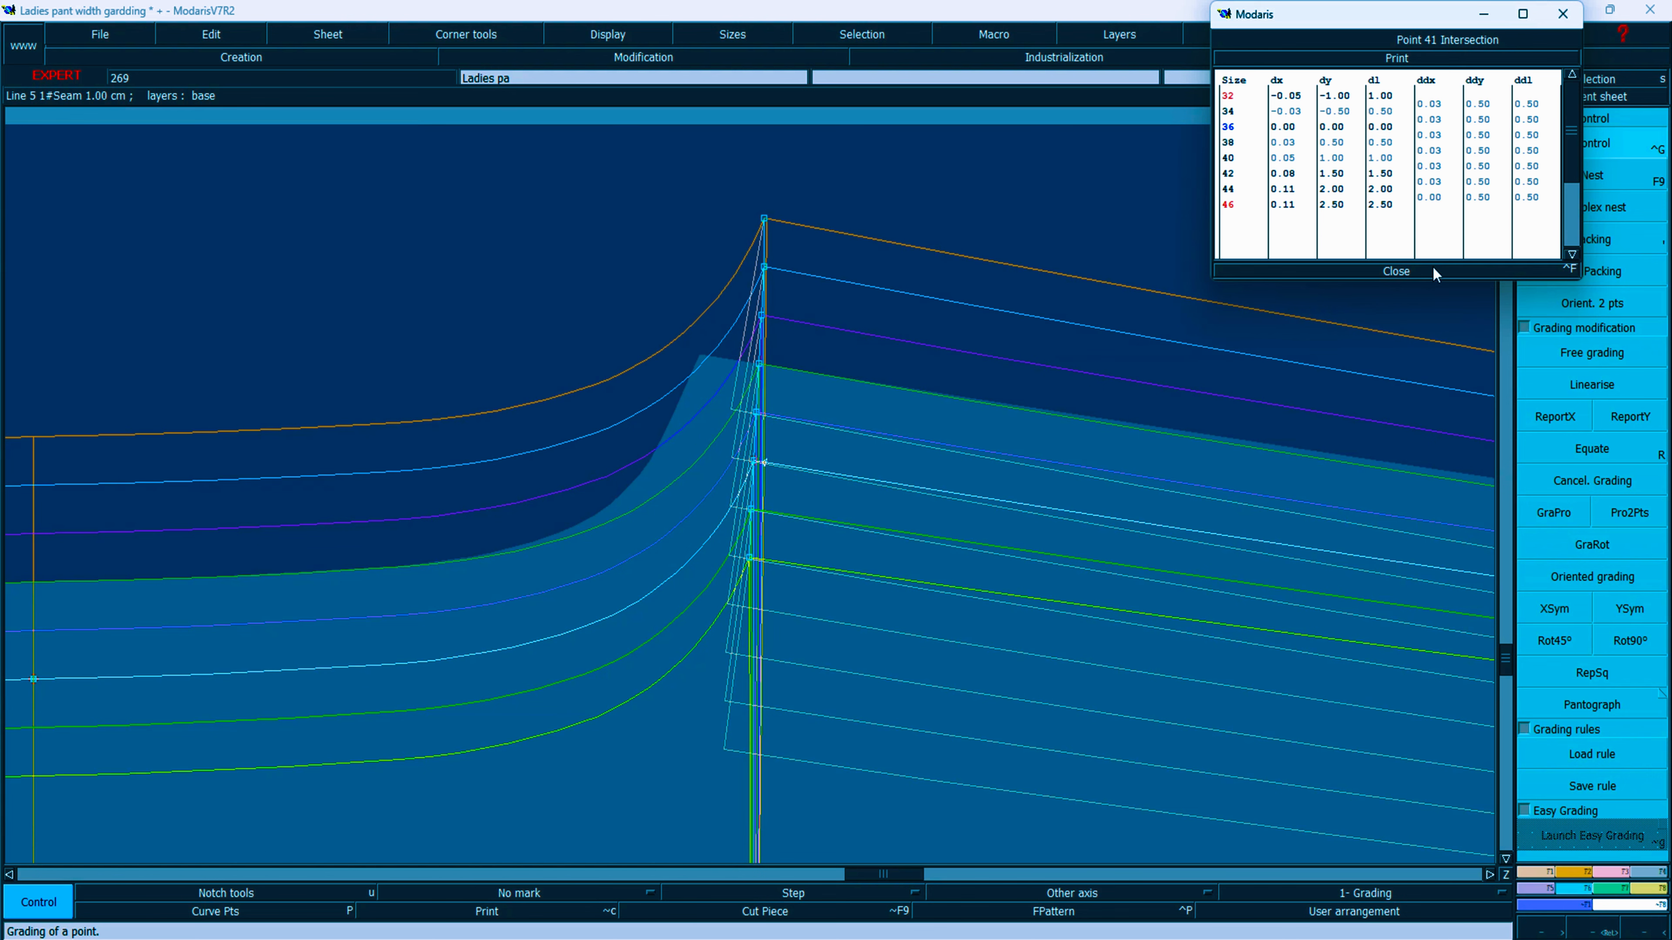
left_click(1398, 272)
Step: Check the front inseam measures for all sizes and undo the size 46 grading change
key("Home")
key("Return")
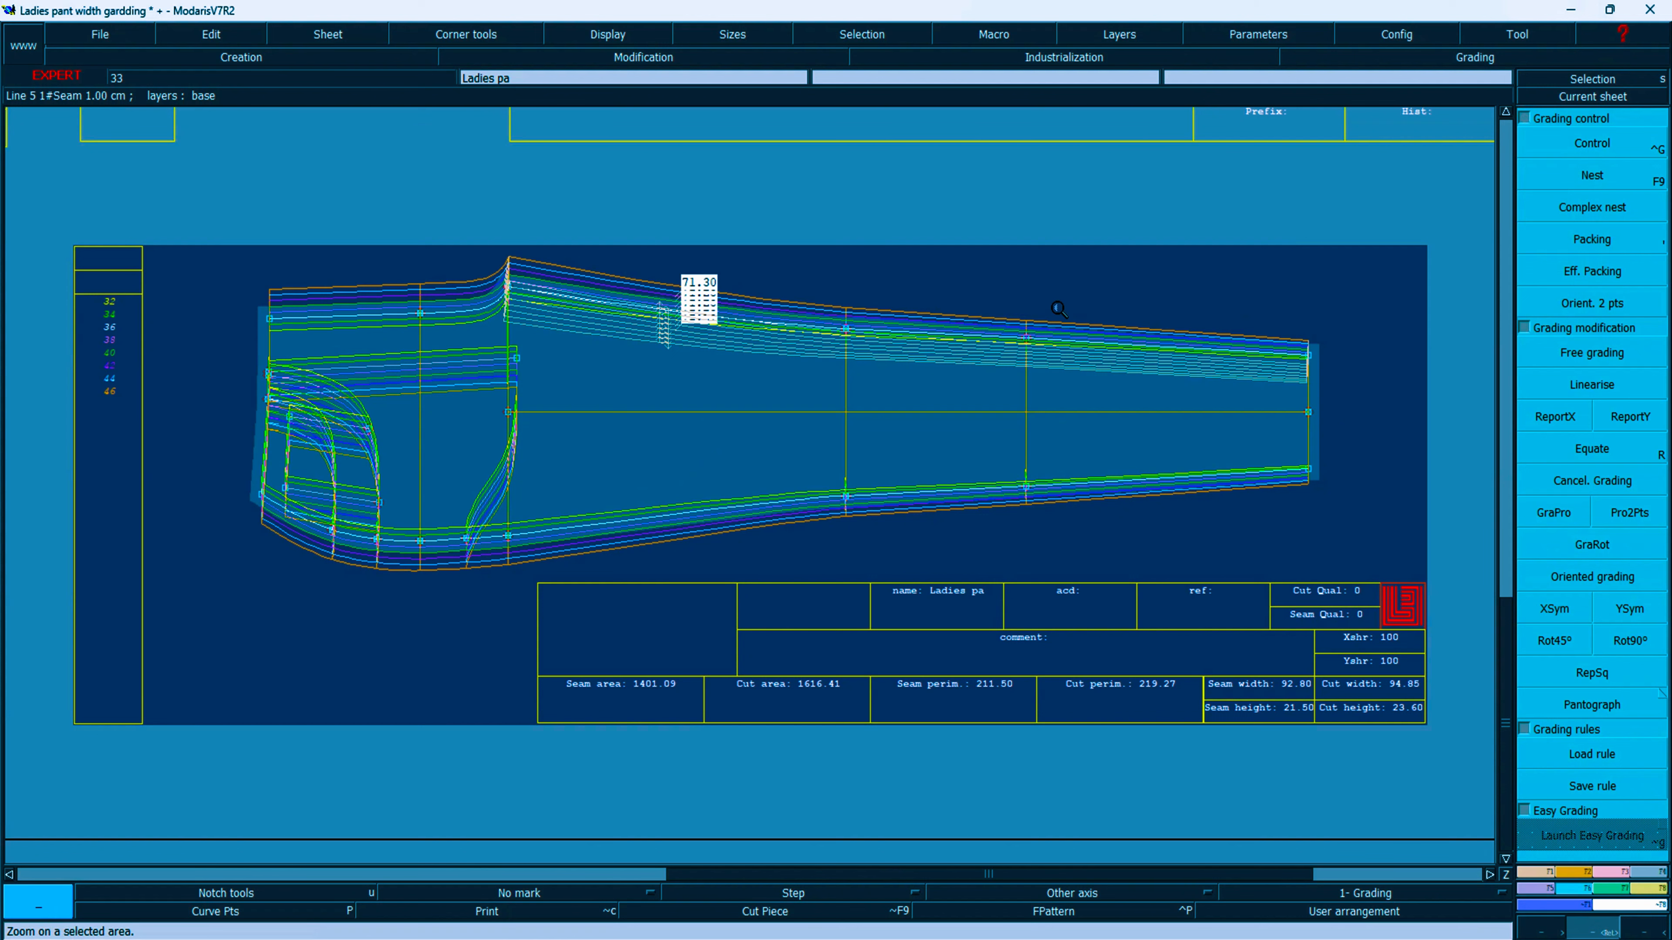
left_click_drag(697, 300, 782, 387)
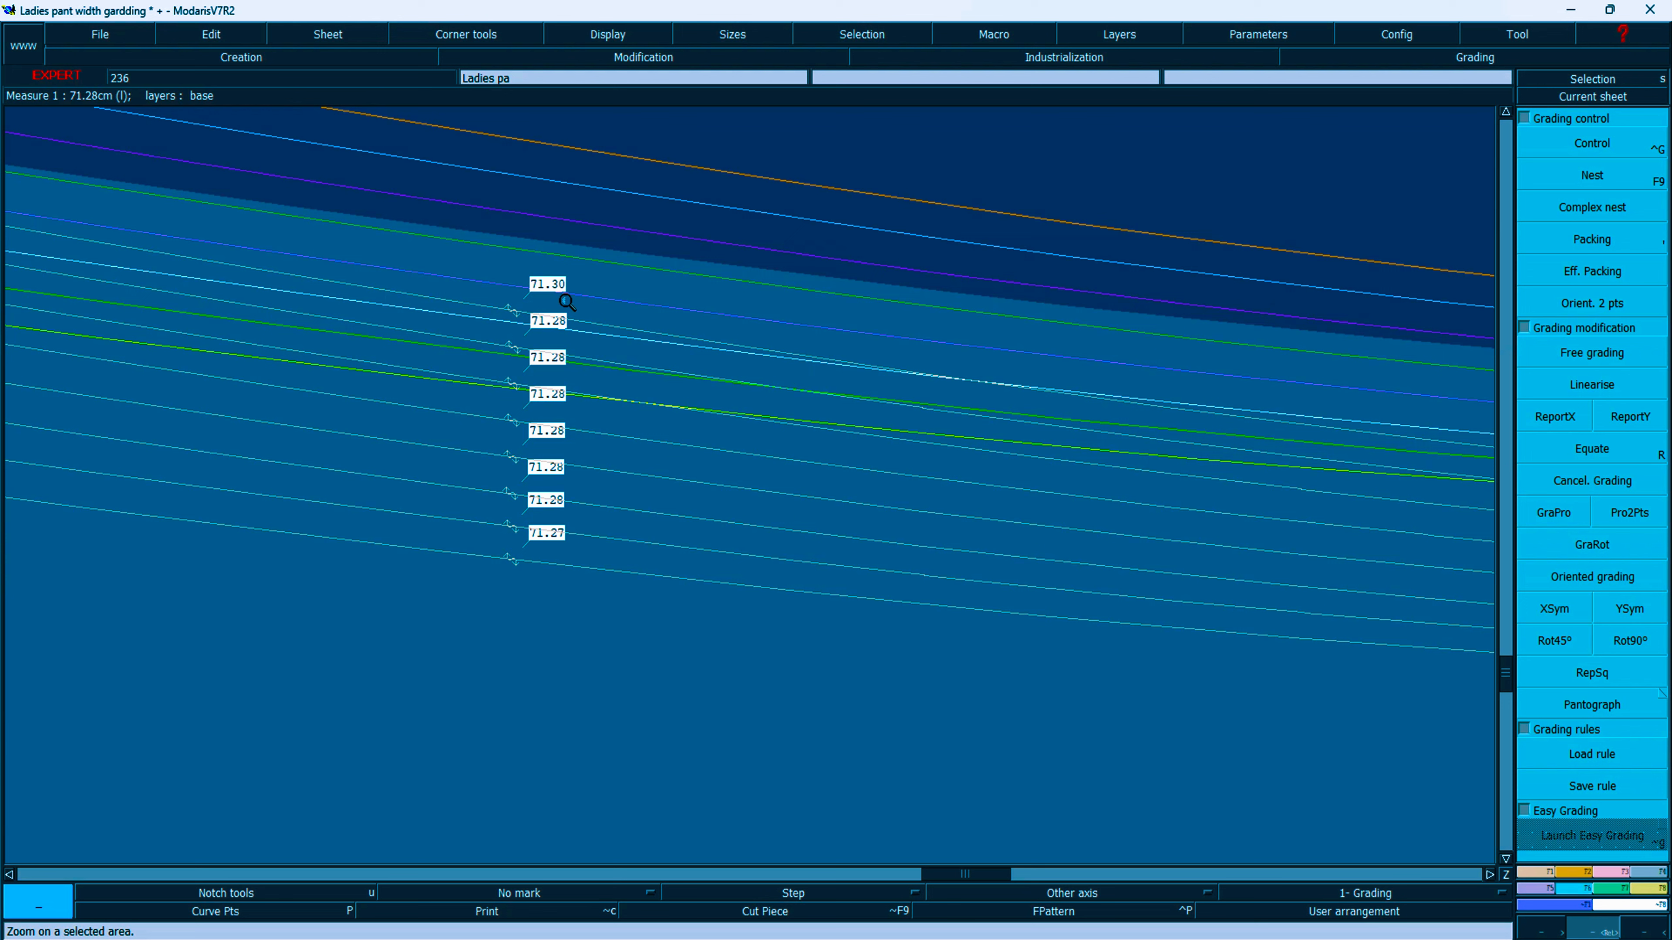
key("ctrl+z")
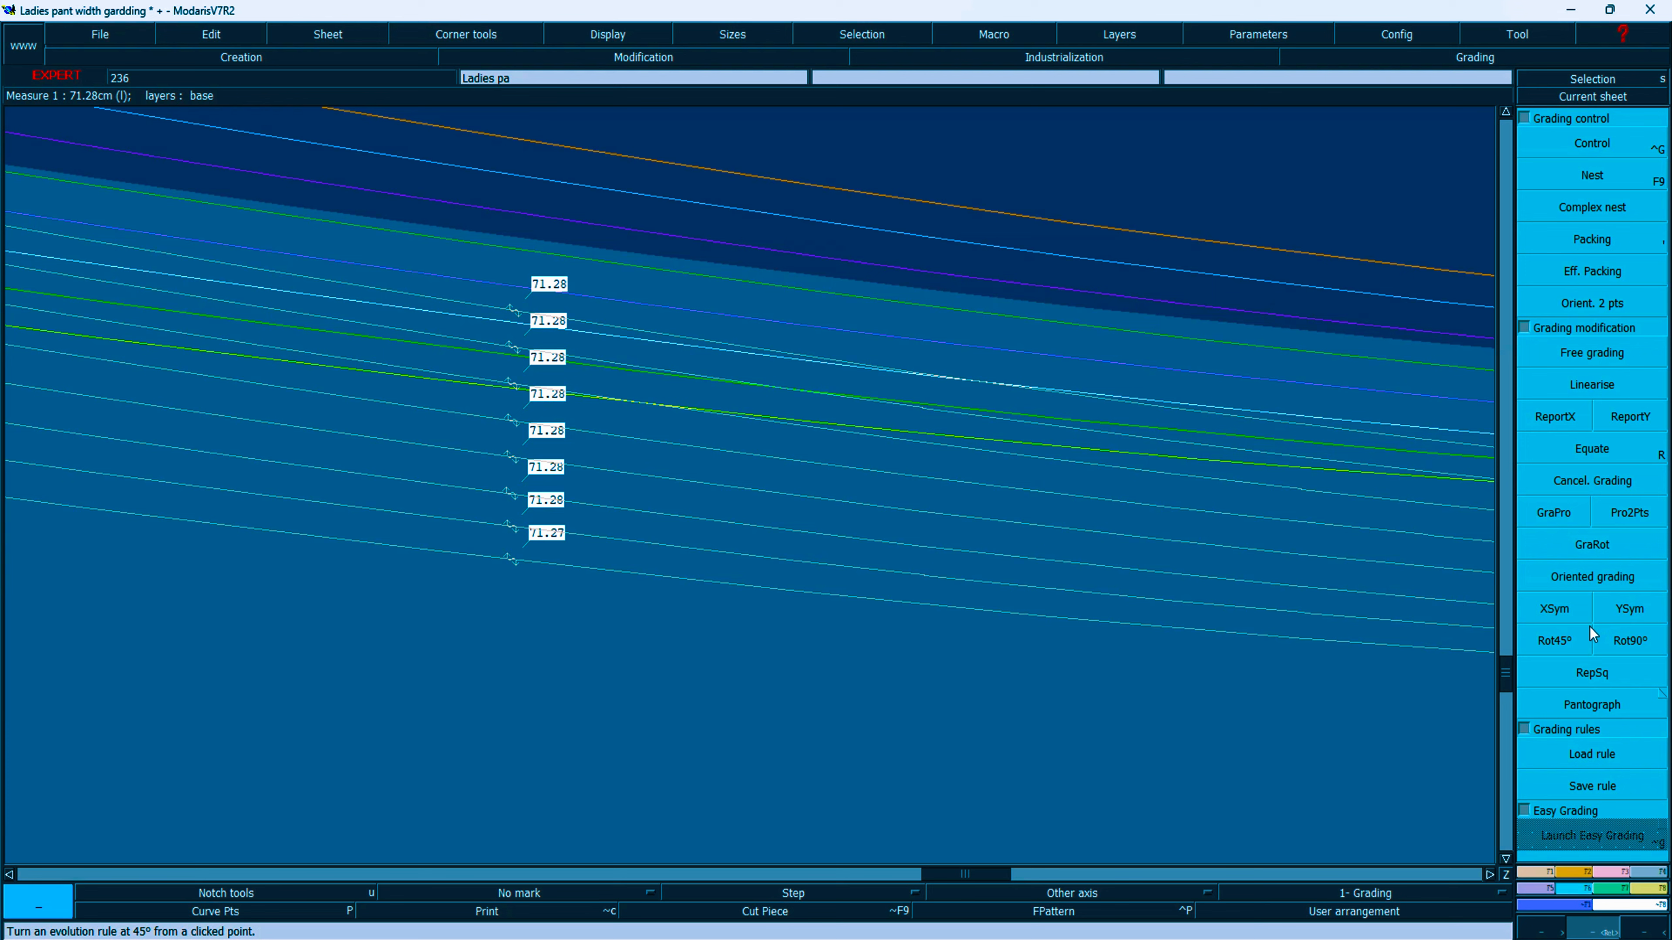
Step: List the front inseam length measure in the measurement chart MChart, and widen and reposition the chart window
key("F8")
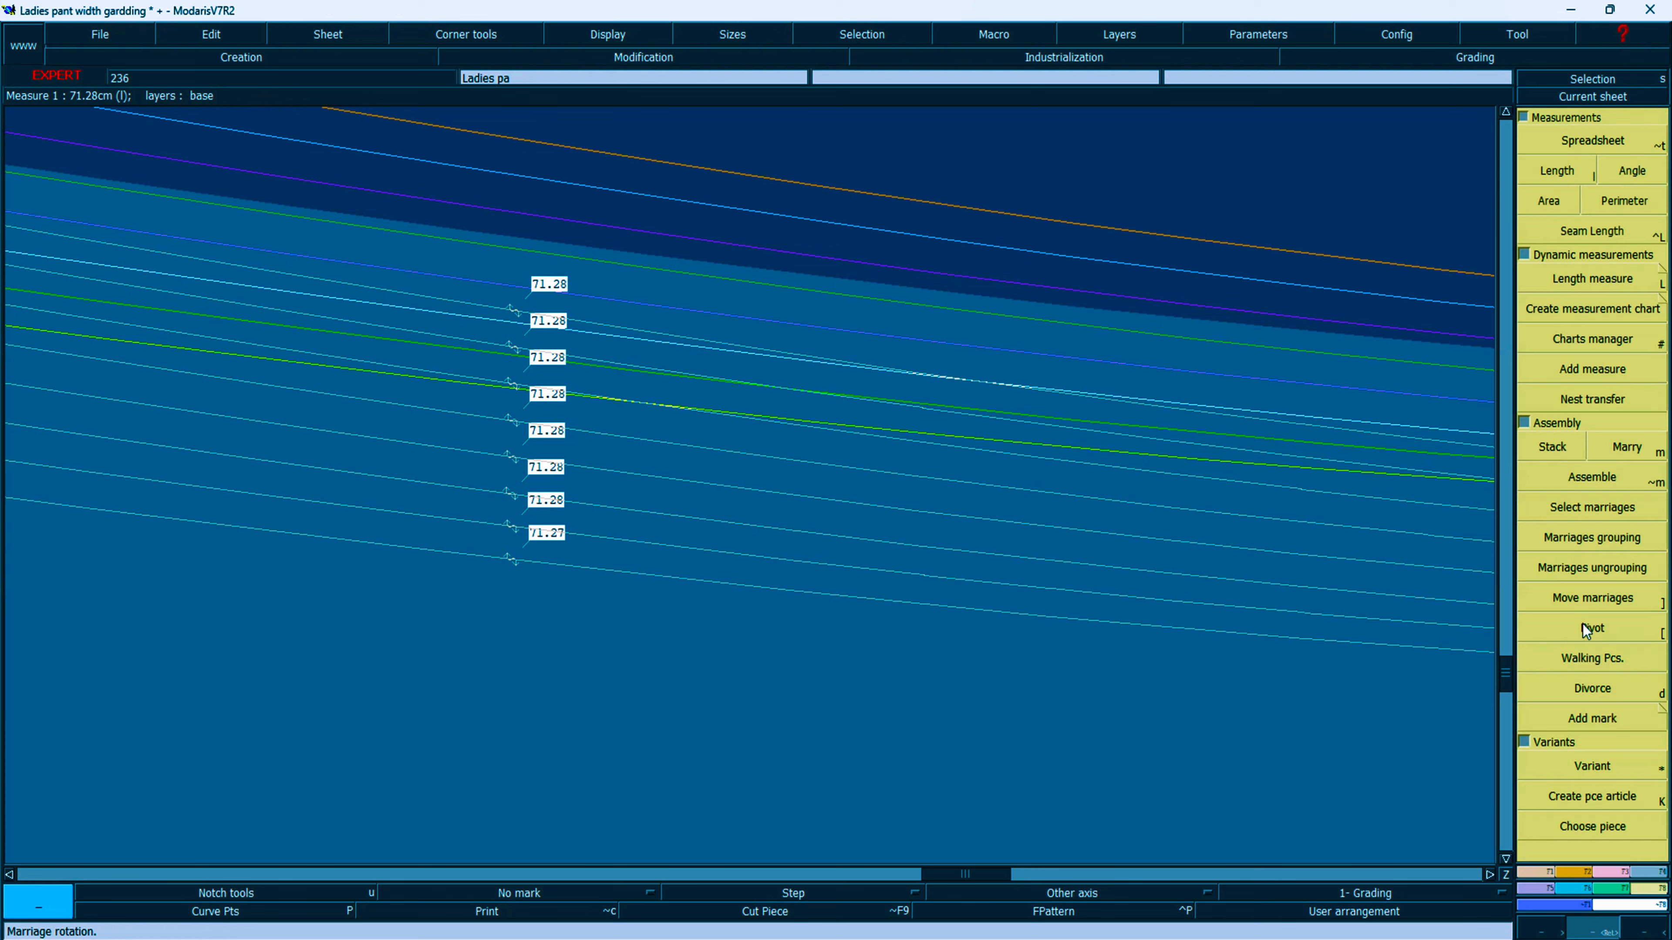
left_click(1612, 346)
left_click(658, 441)
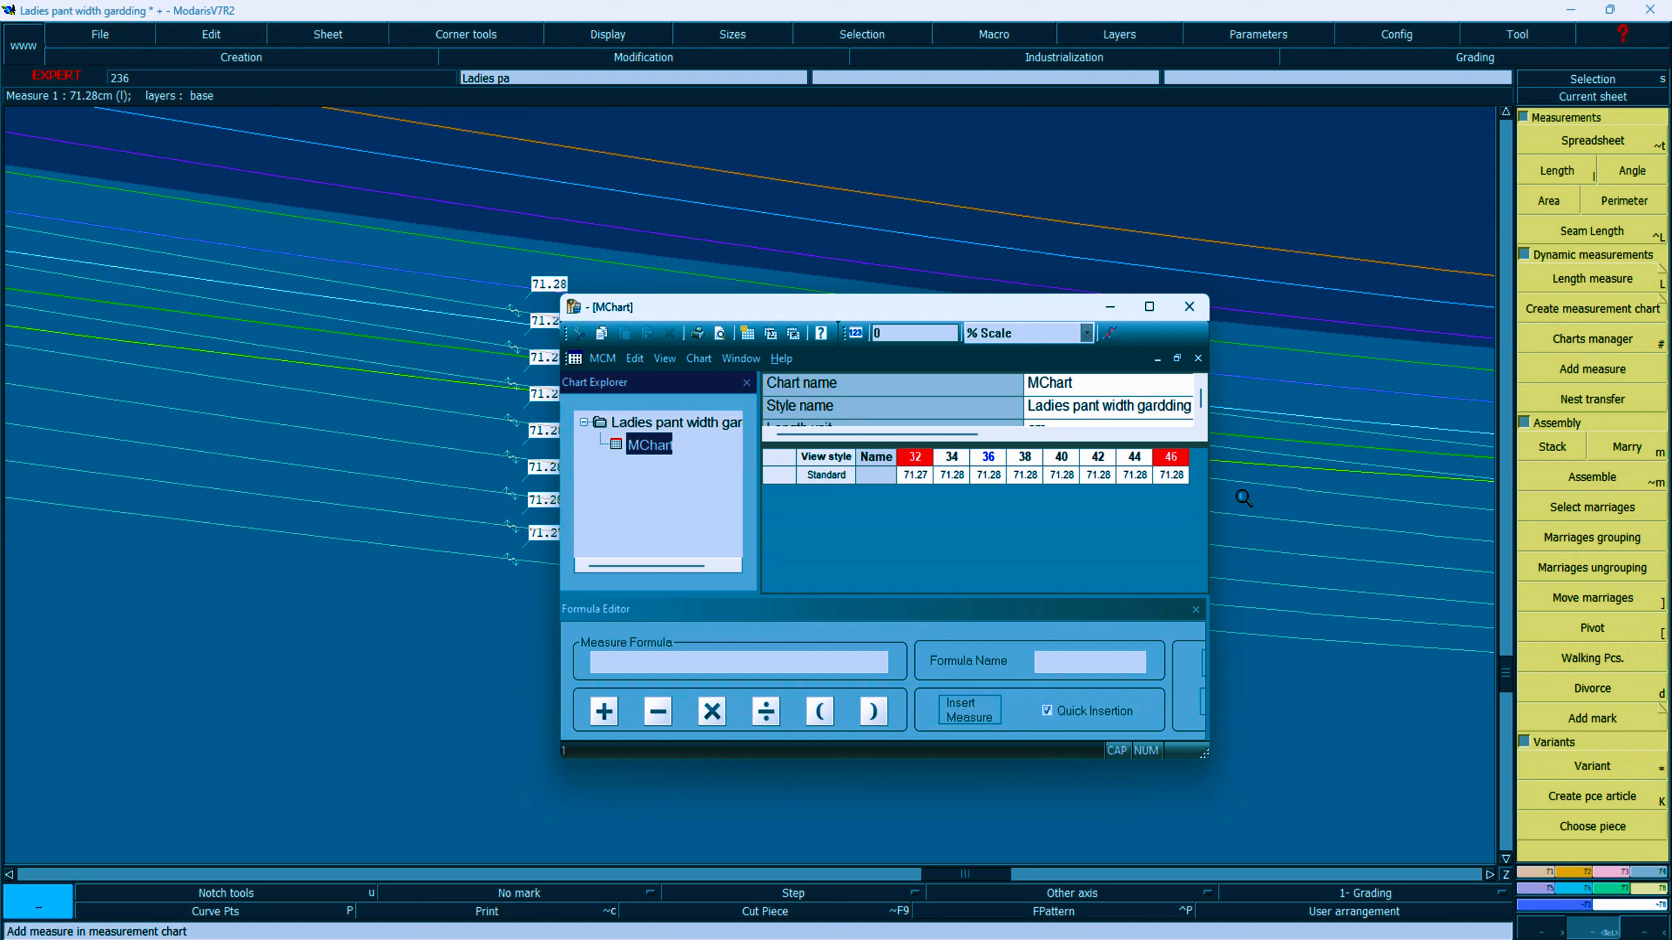
left_click(1329, 441)
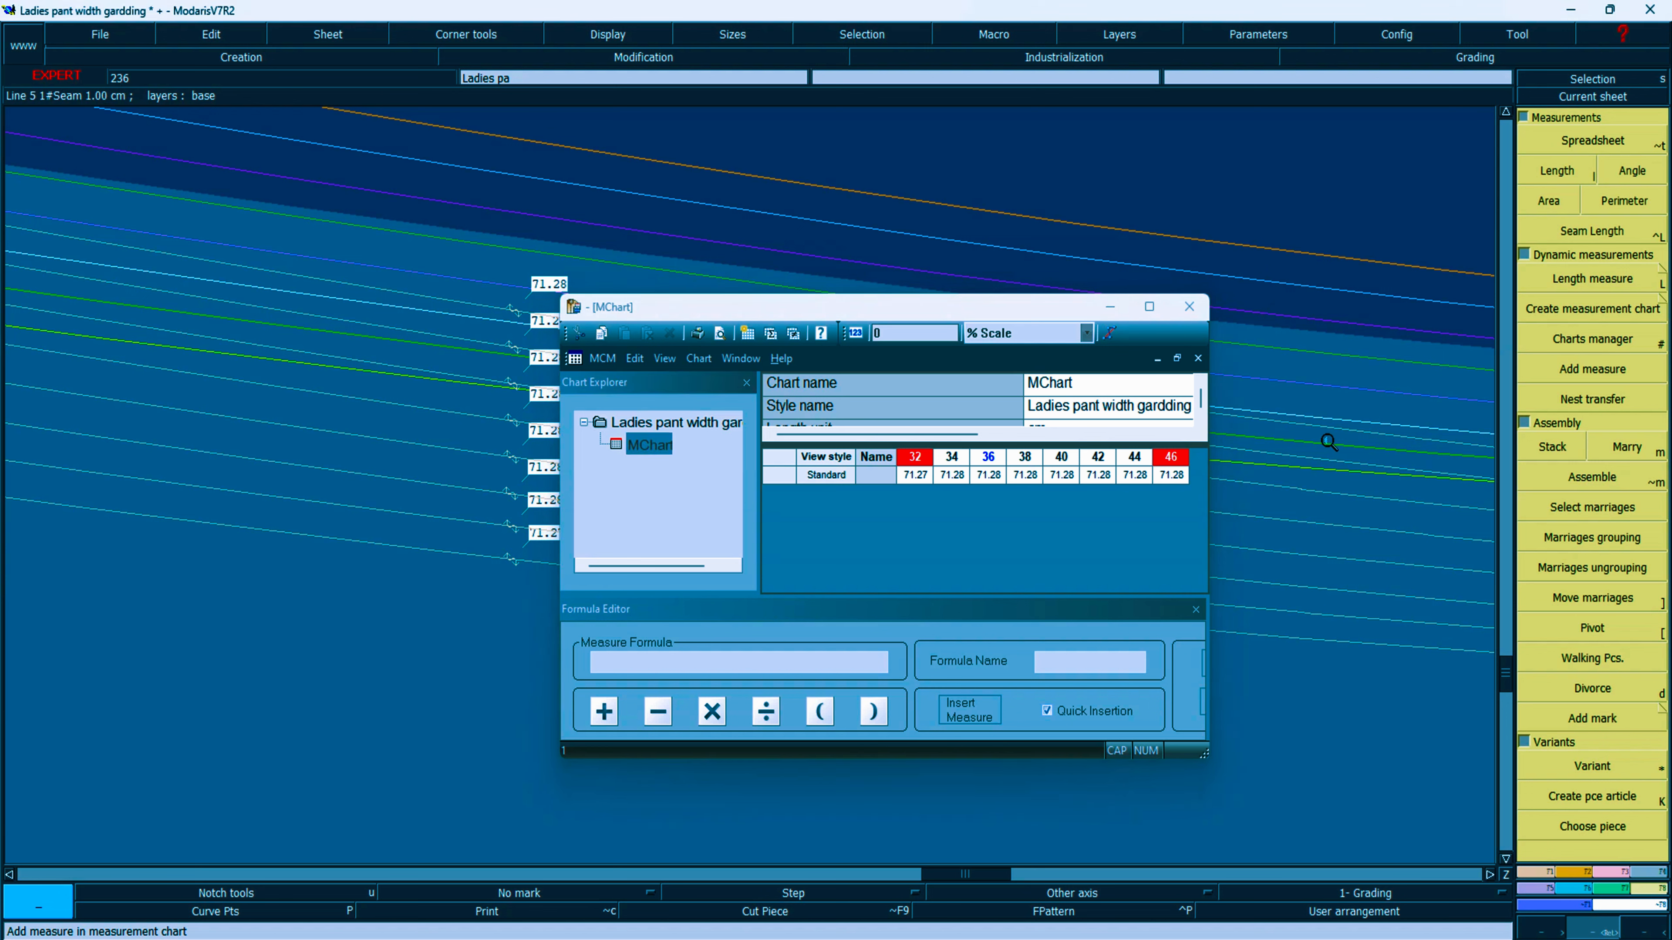
key("s")
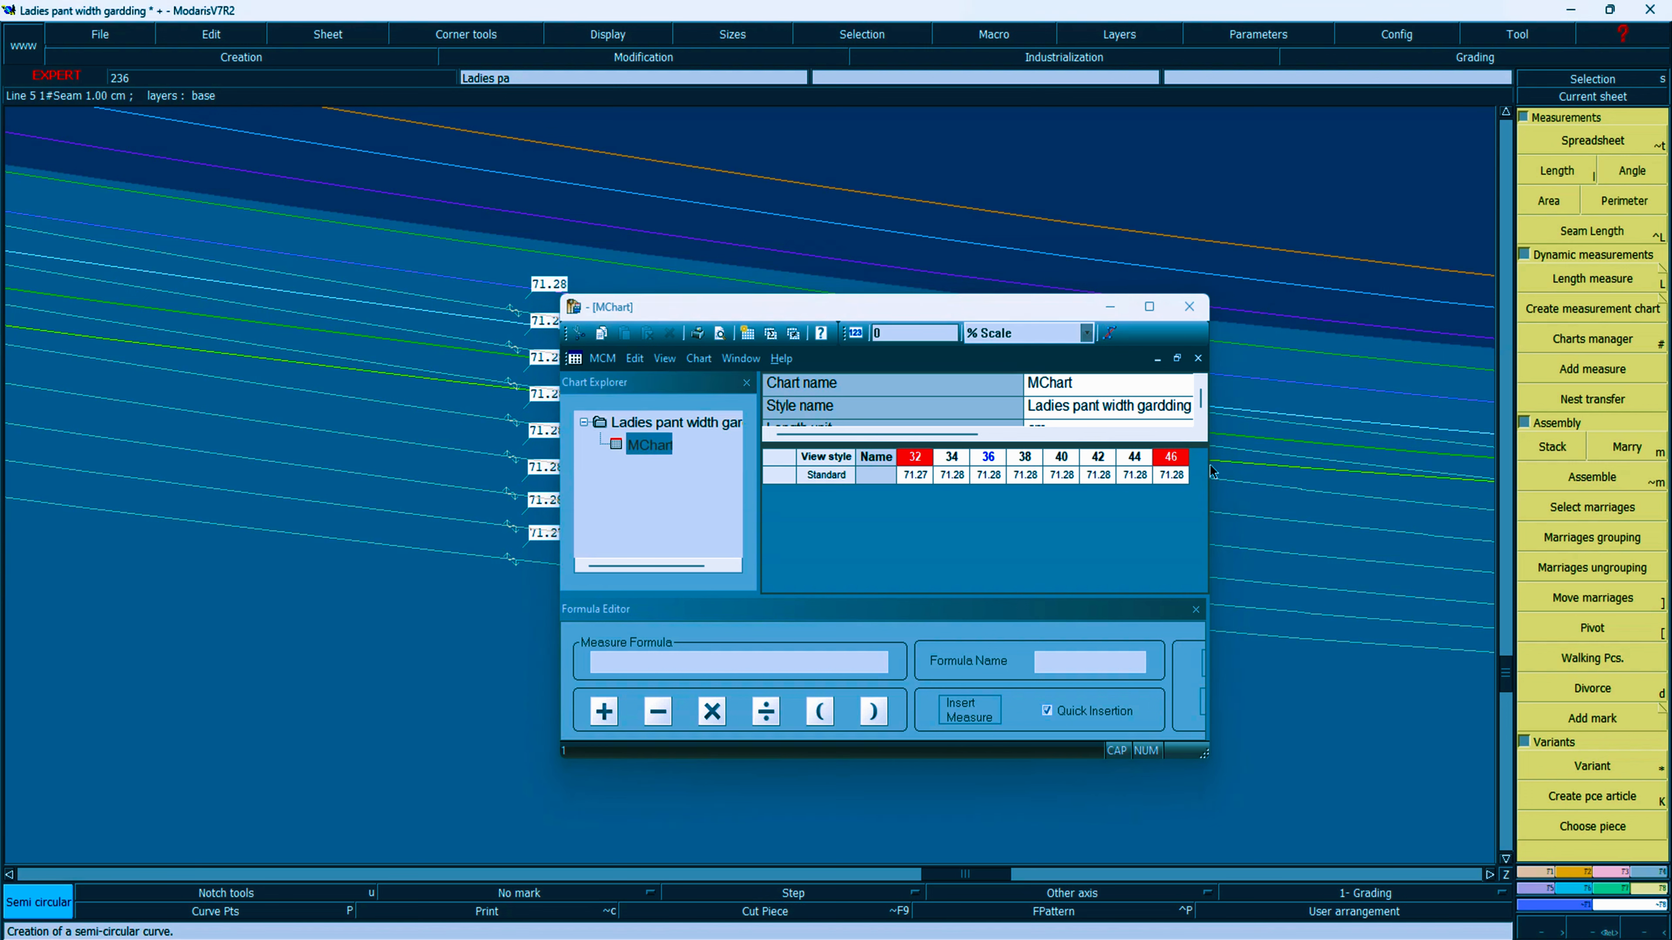
left_click_drag(1209, 462, 1382, 462)
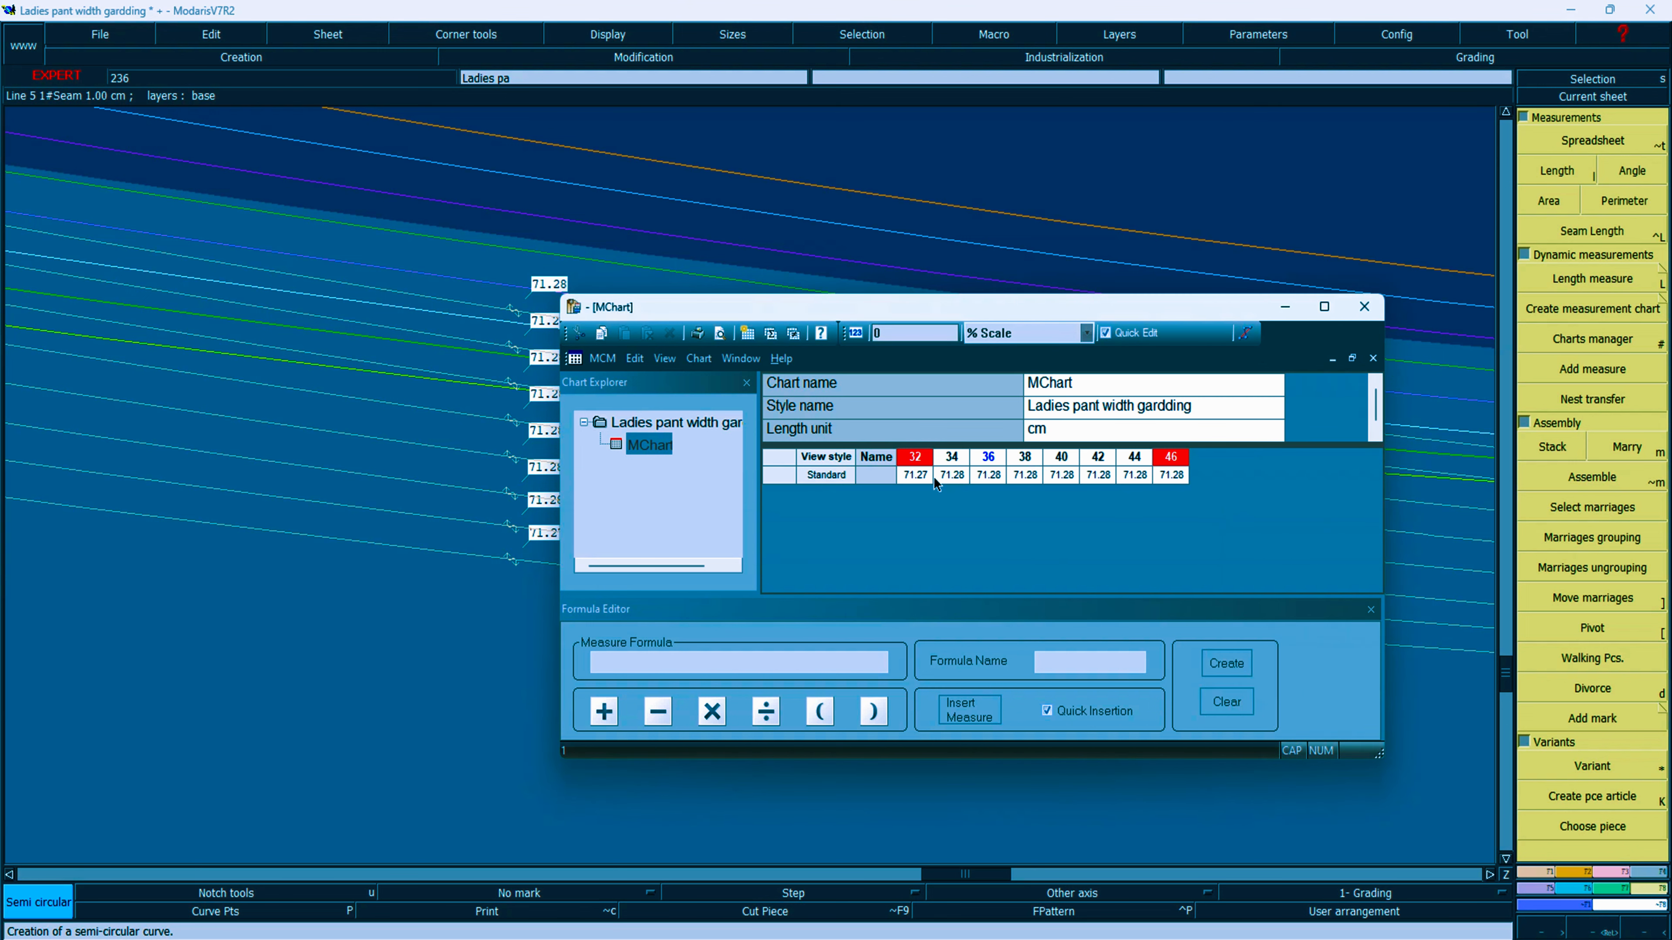
left_click_drag(946, 309, 723, 613)
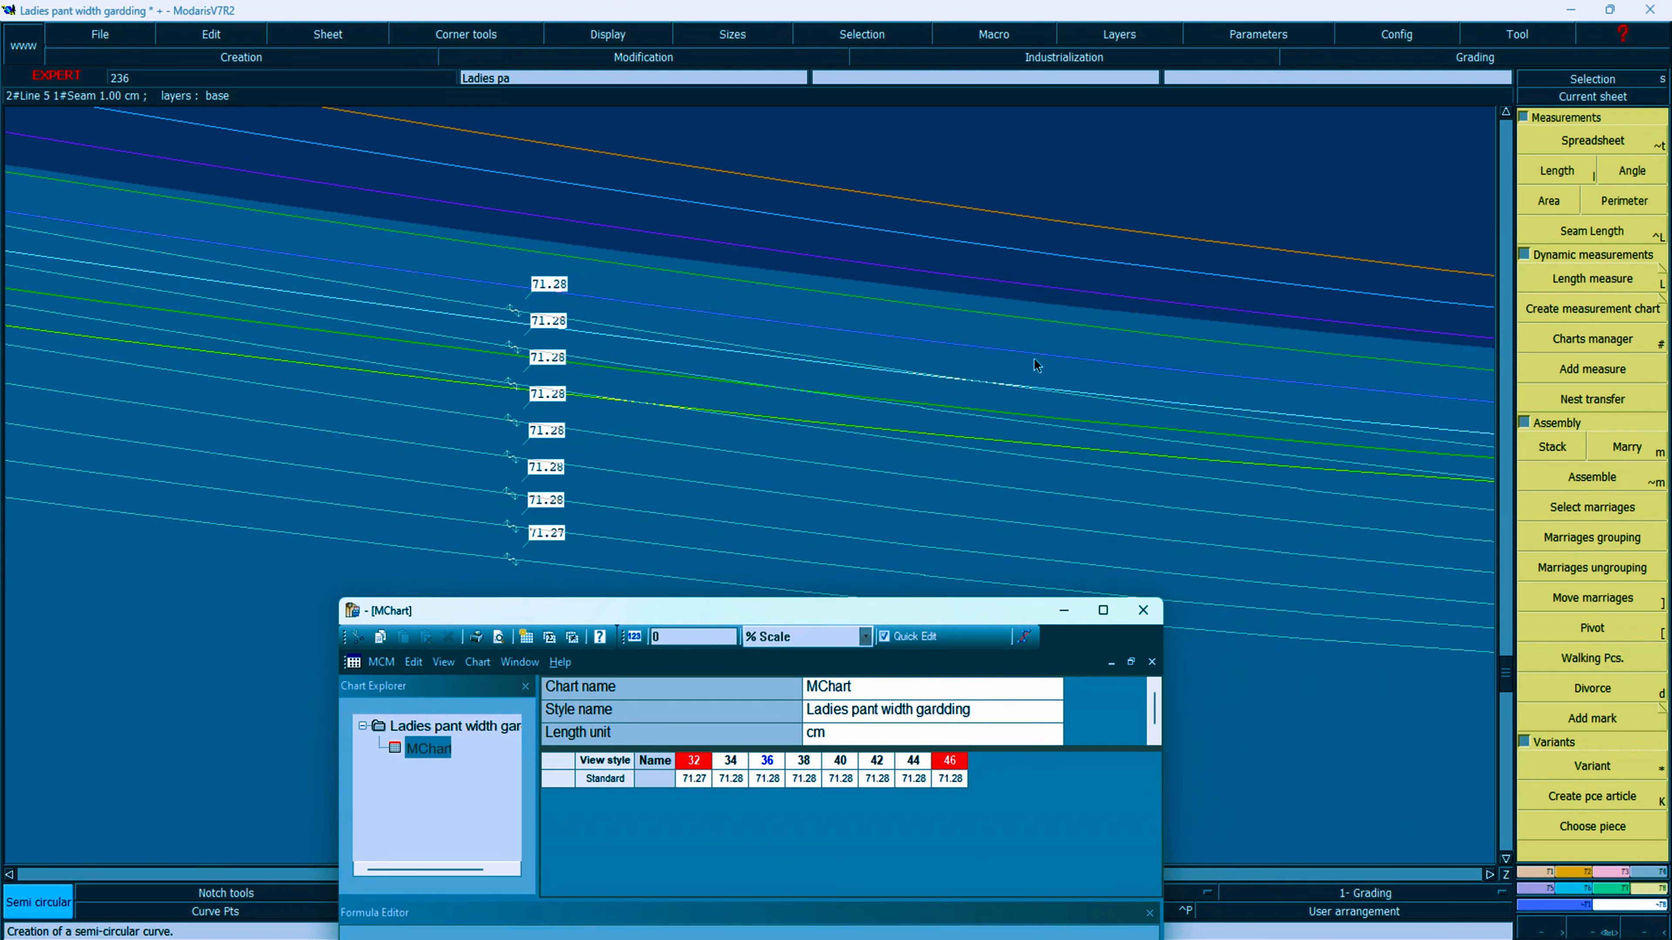
Step: Hide the dynamic measures displayed on the front piece's inseam
left_click(1065, 151)
key("Home")
key("z")
left_click_drag(394, 257, 1016, 469)
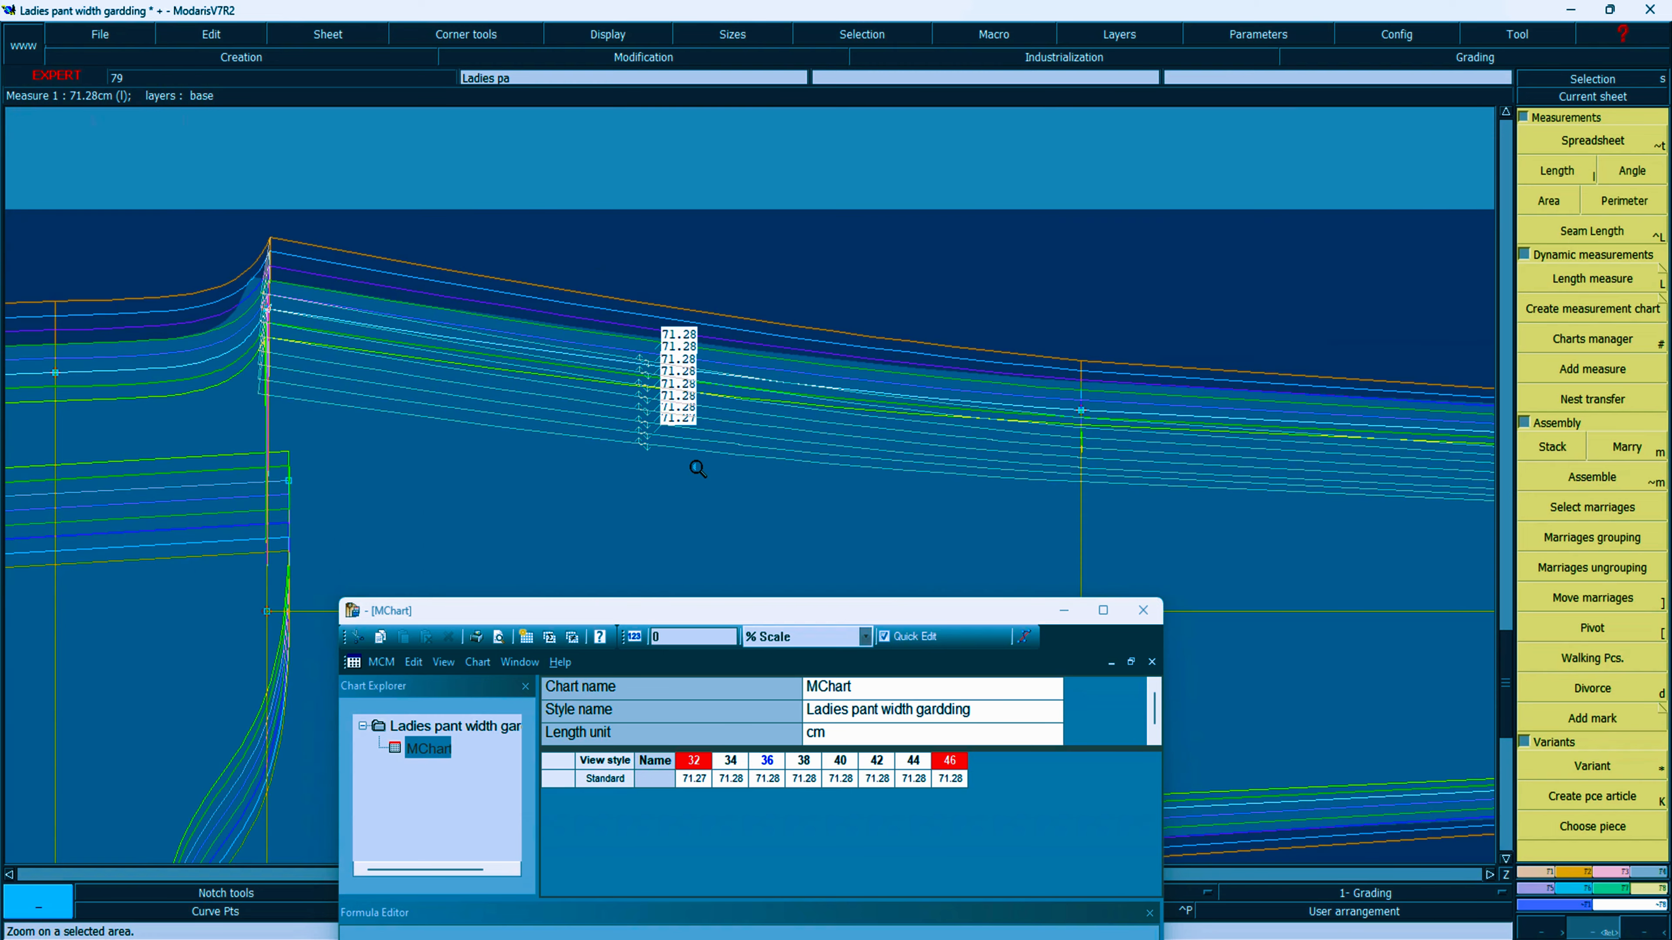
left_click(623, 35)
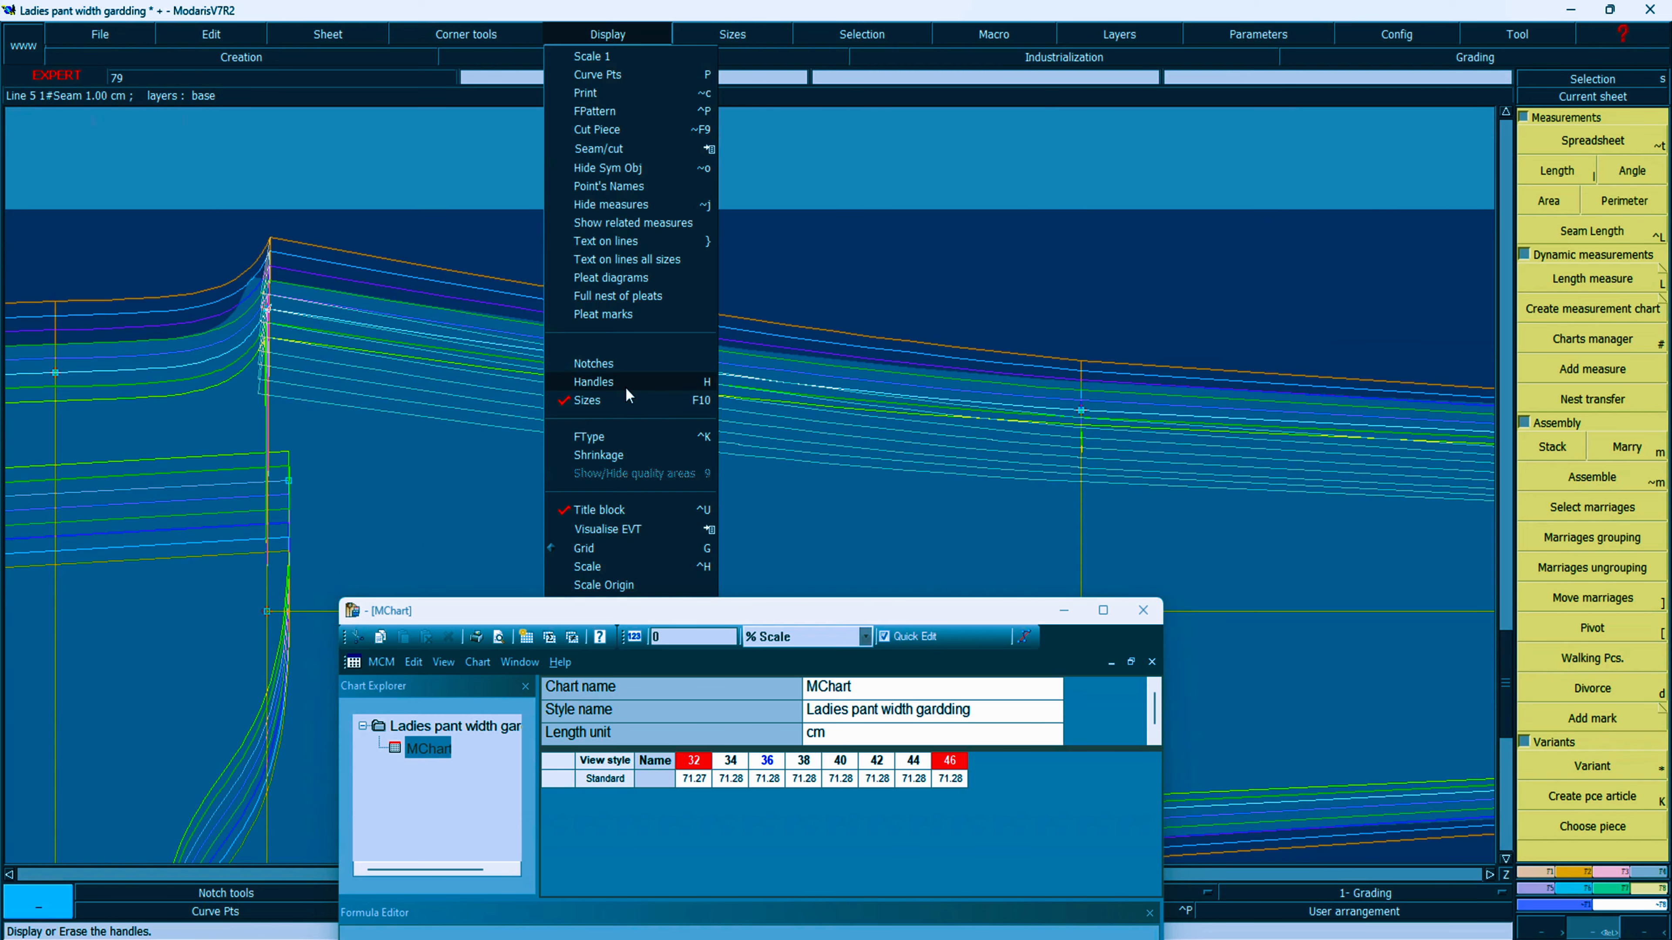
left_click(607, 204)
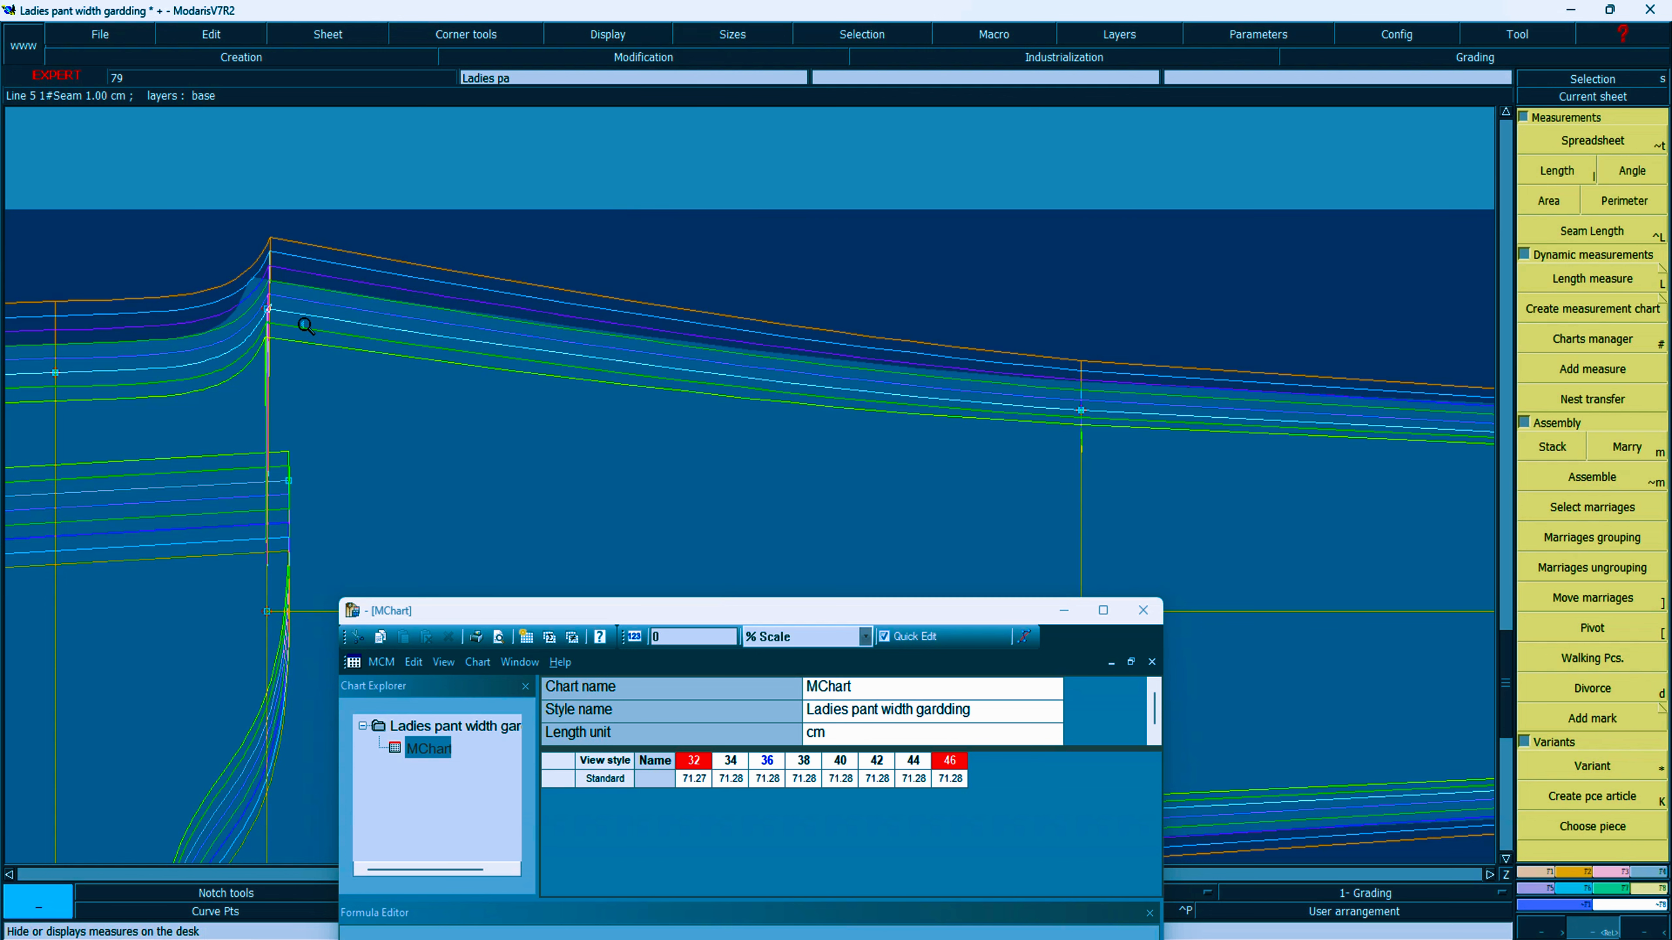
Step: Delete the developed point on the front inseam beside the crotch point
left_click_drag(213, 272, 404, 372)
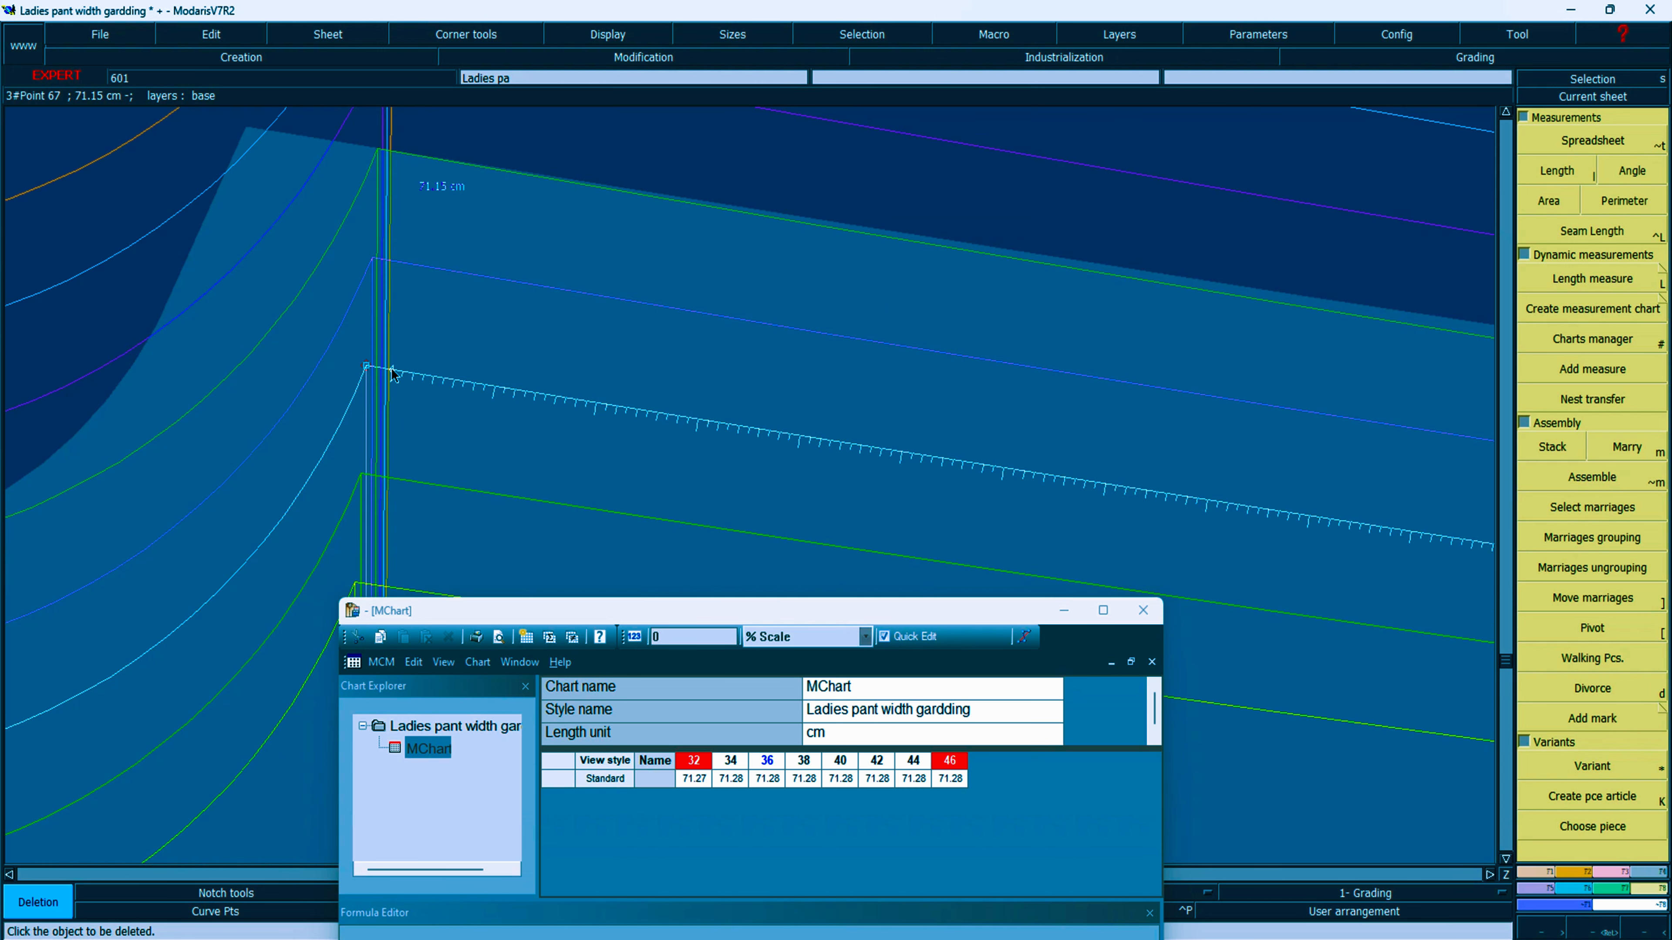
key("Home")
key("Return")
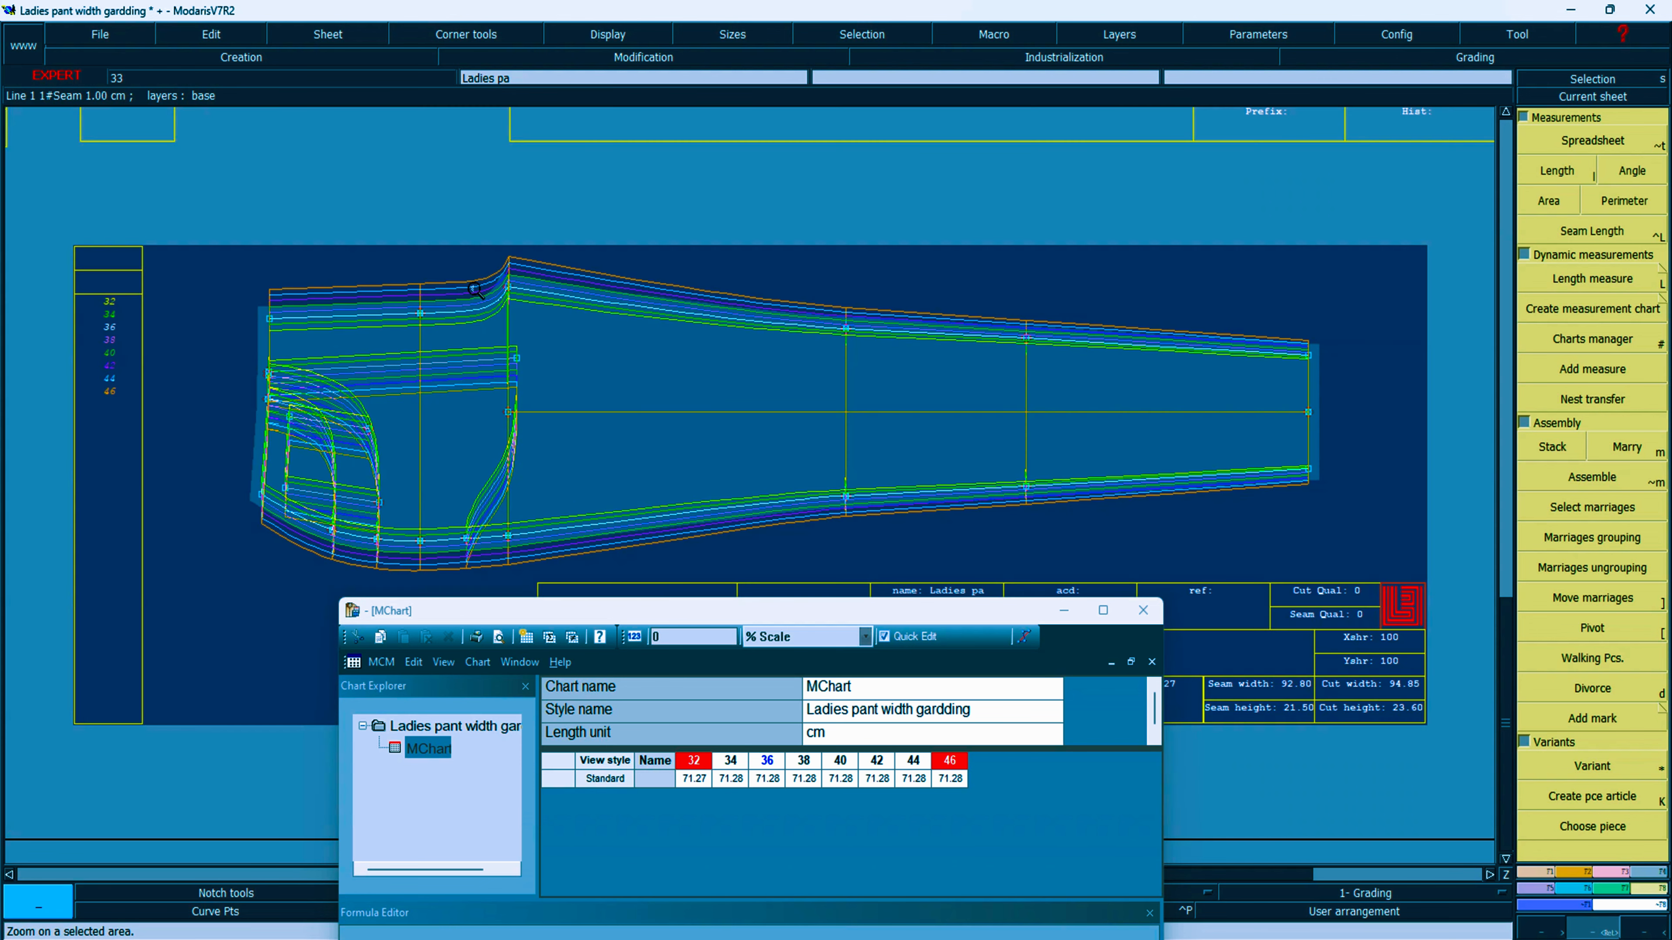
Step: Open the front crotch point's grading values and set ddx for size 32 to 0.00
left_click_drag(465, 264, 562, 348)
left_click(1611, 172)
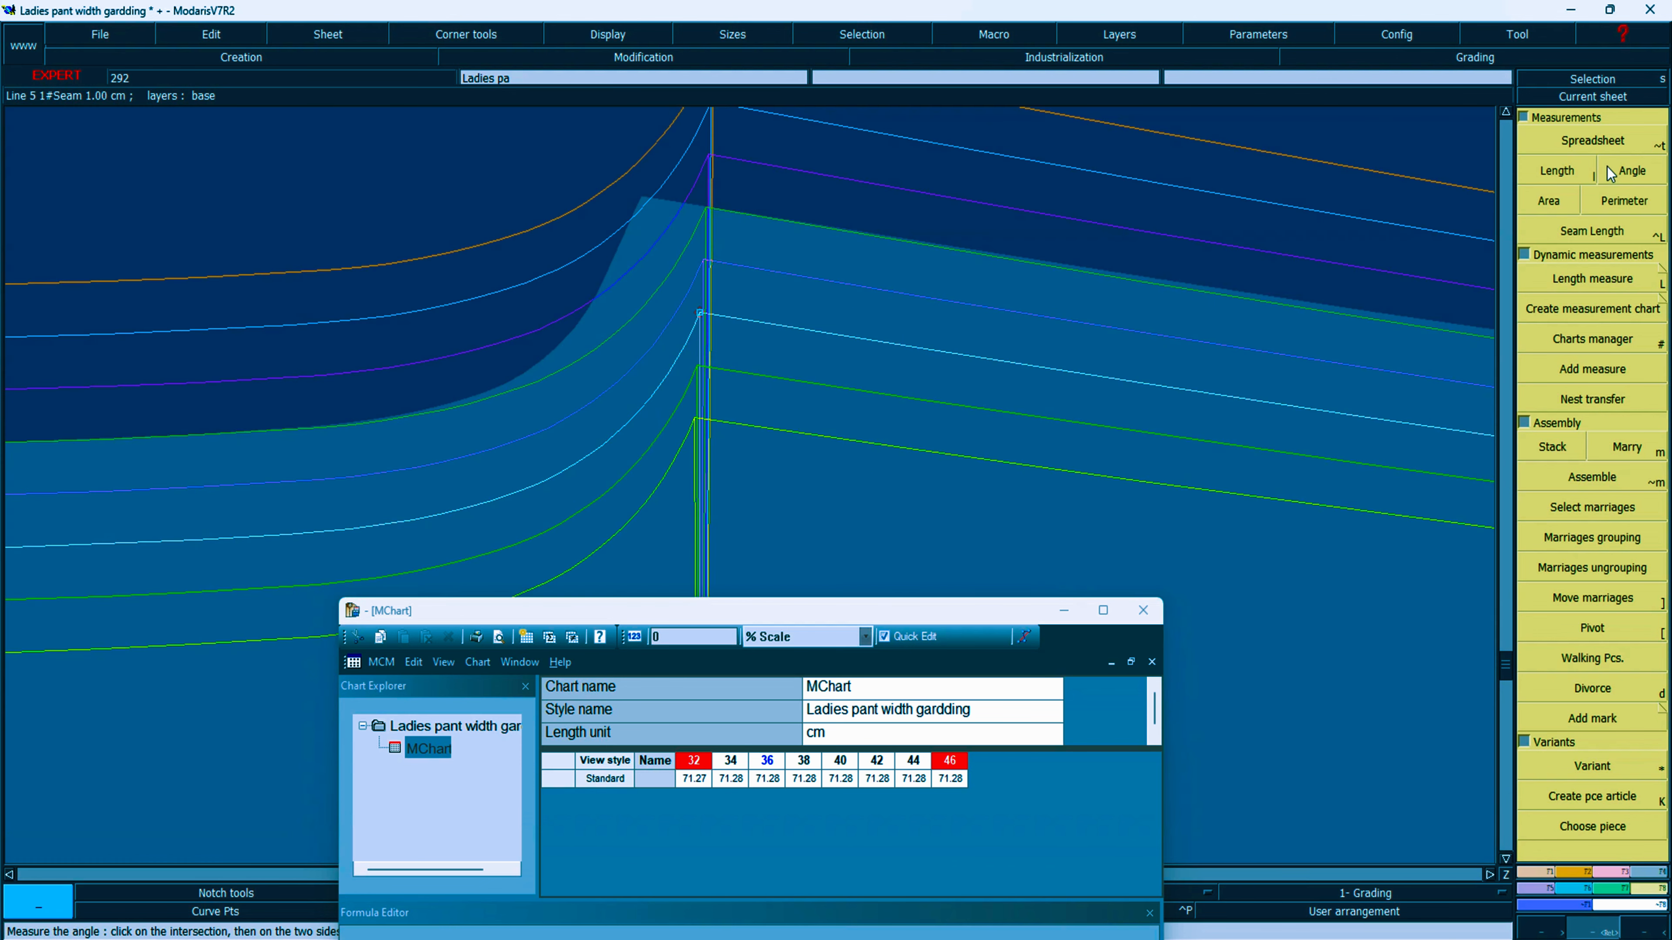
key("F6")
left_click(1590, 153)
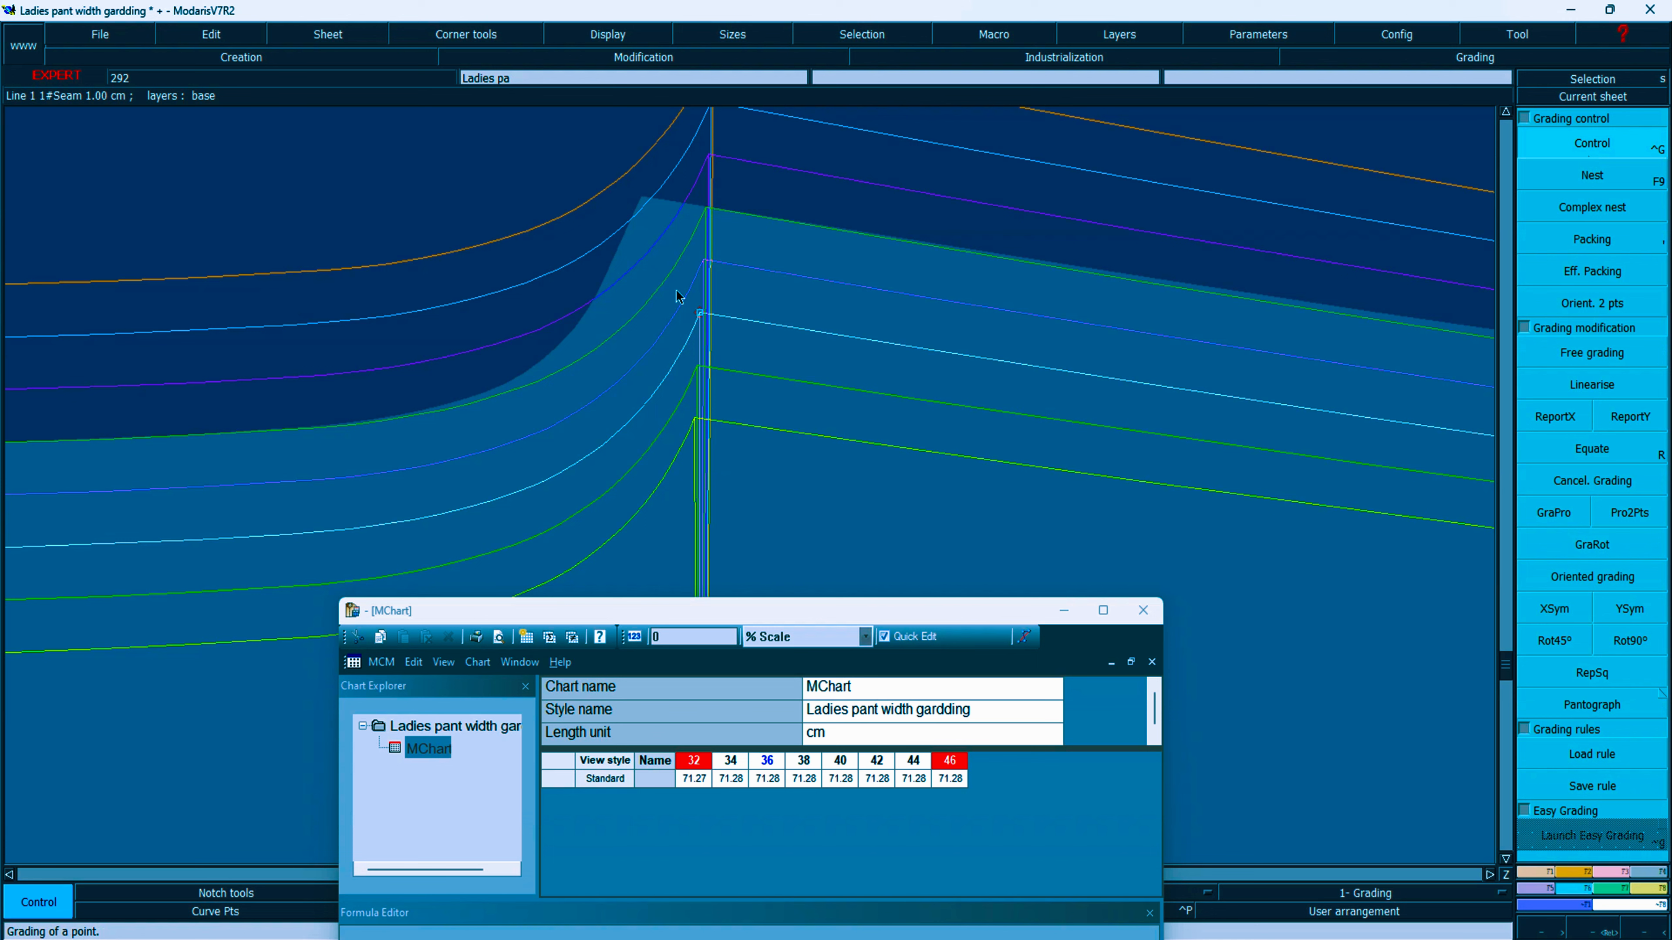
left_click(698, 315)
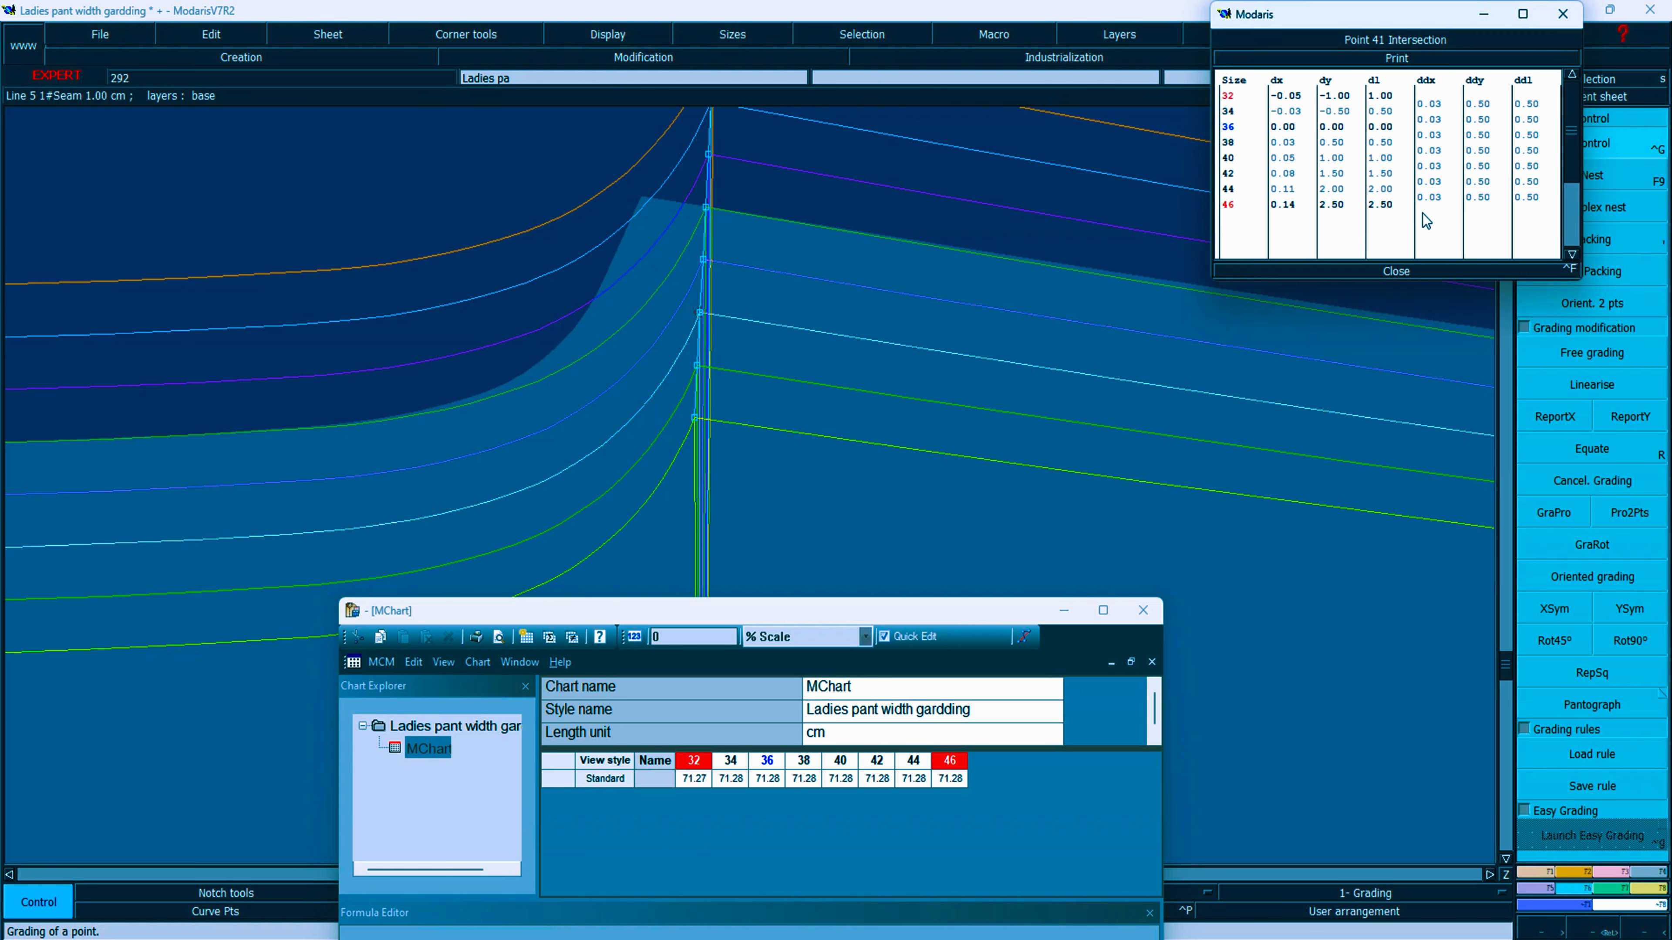
left_click(1431, 199)
left_click(1435, 106)
type("0")
key("Return")
left_click(1435, 106)
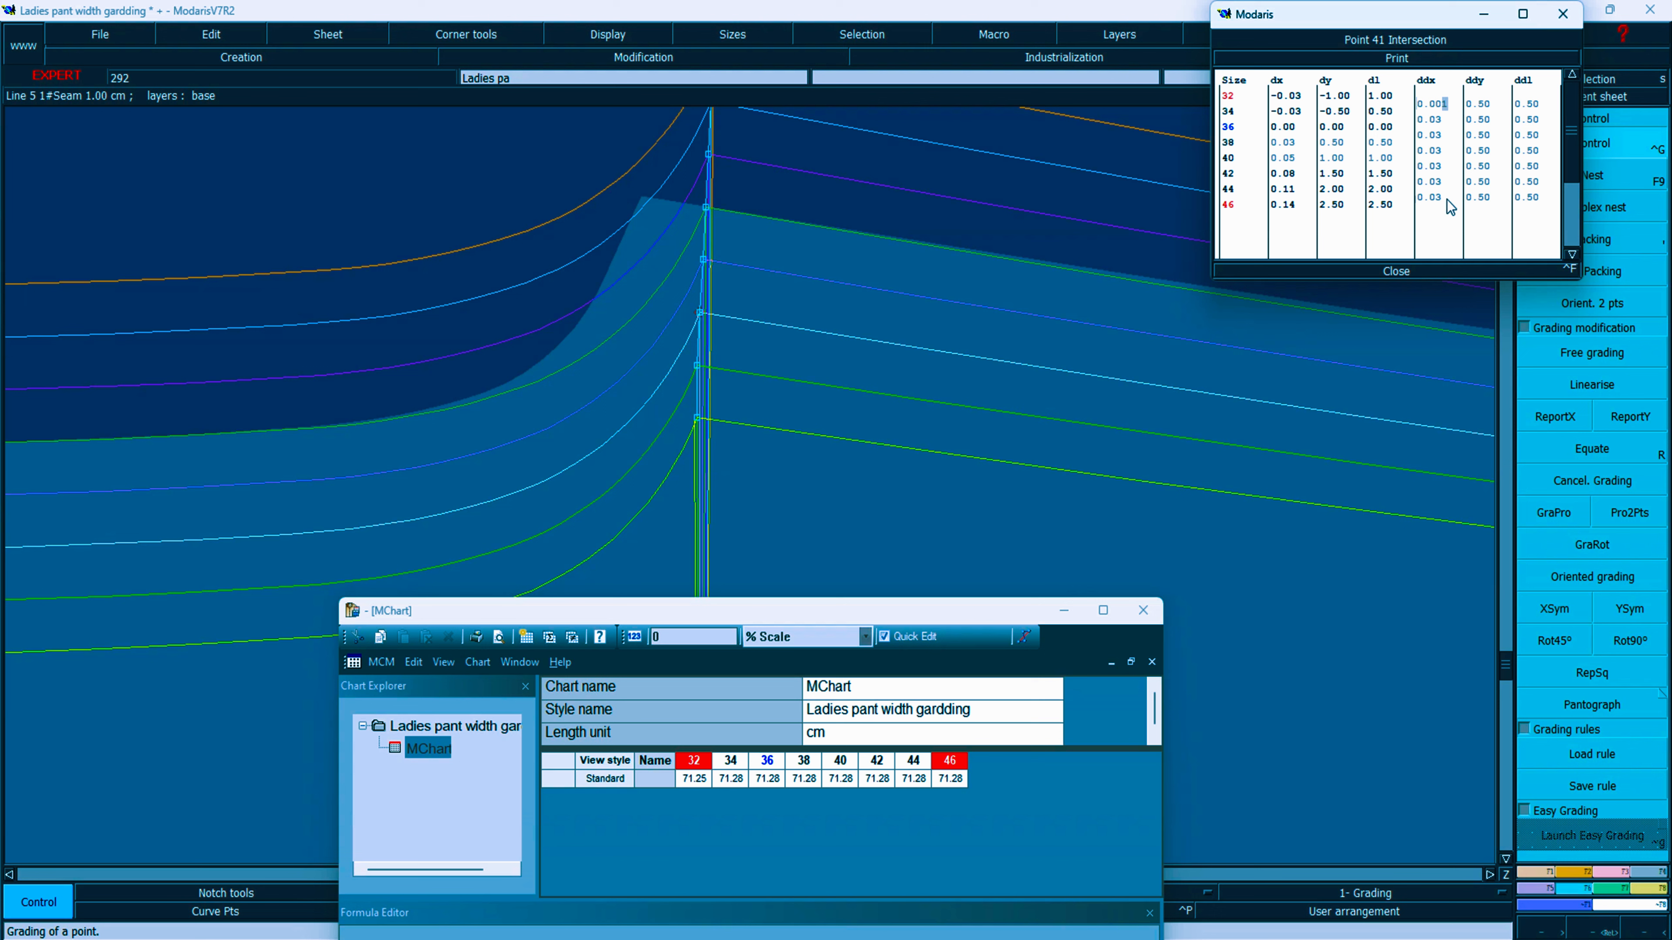
Step: Try finer ddx values for size 32 at the front crotch point, such as 0.001
double_click(1443, 108)
type("1")
key("Left")
left_click(1430, 107)
left_click(1403, 271)
left_click(1403, 272)
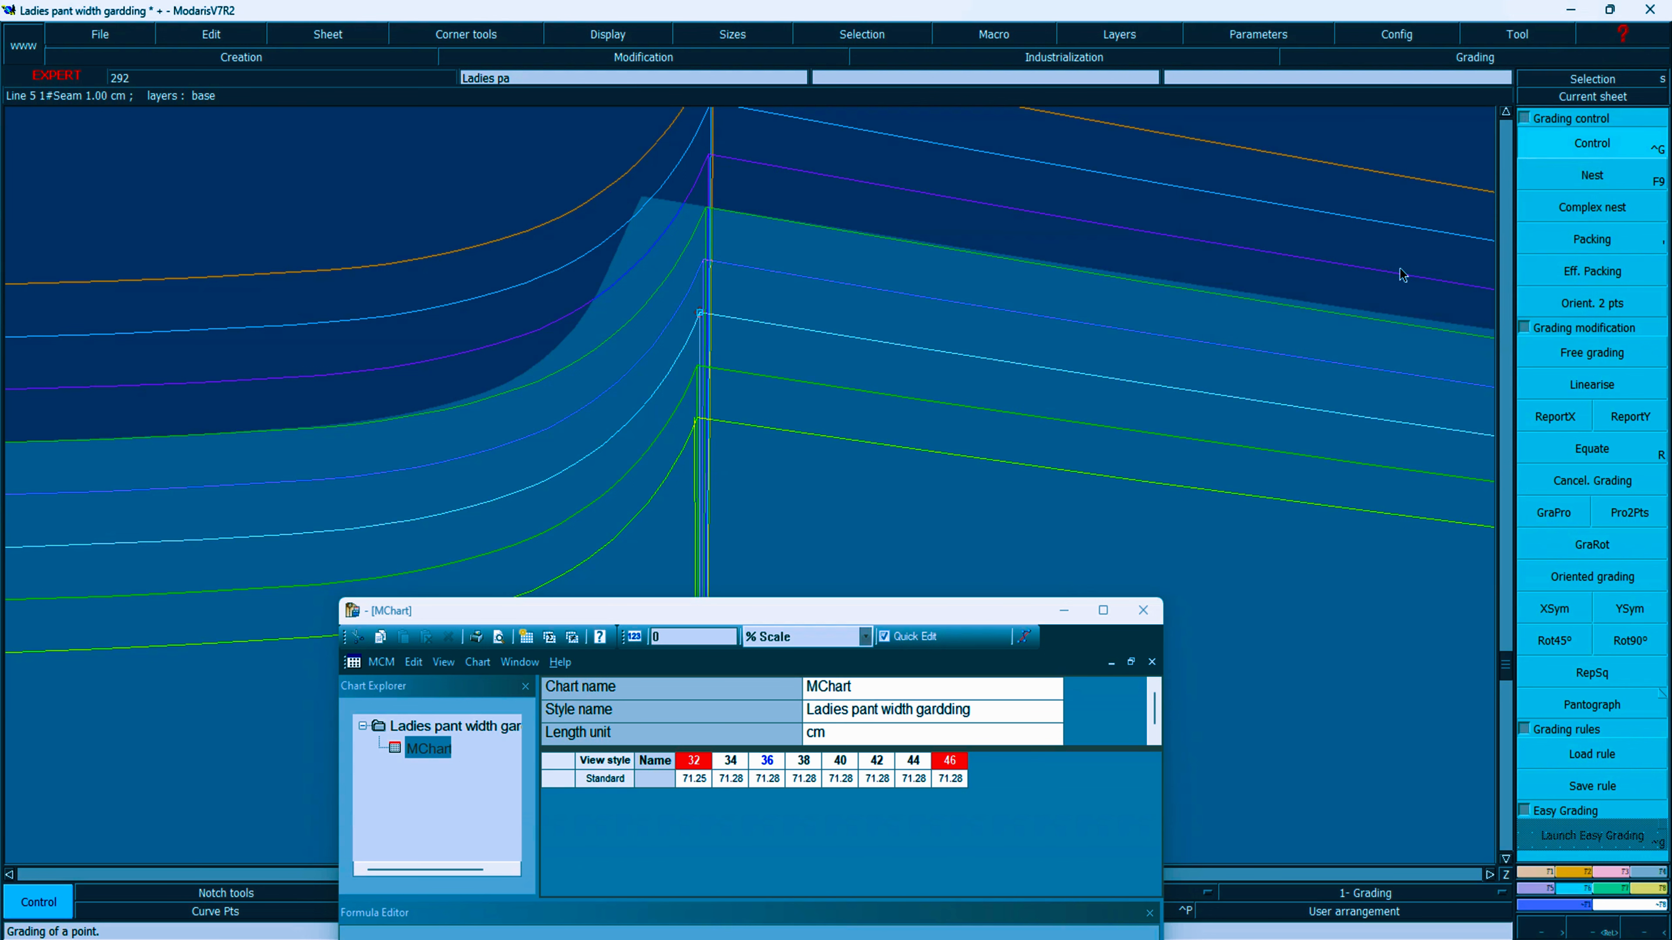
left_click(700, 314)
left_click(1428, 105)
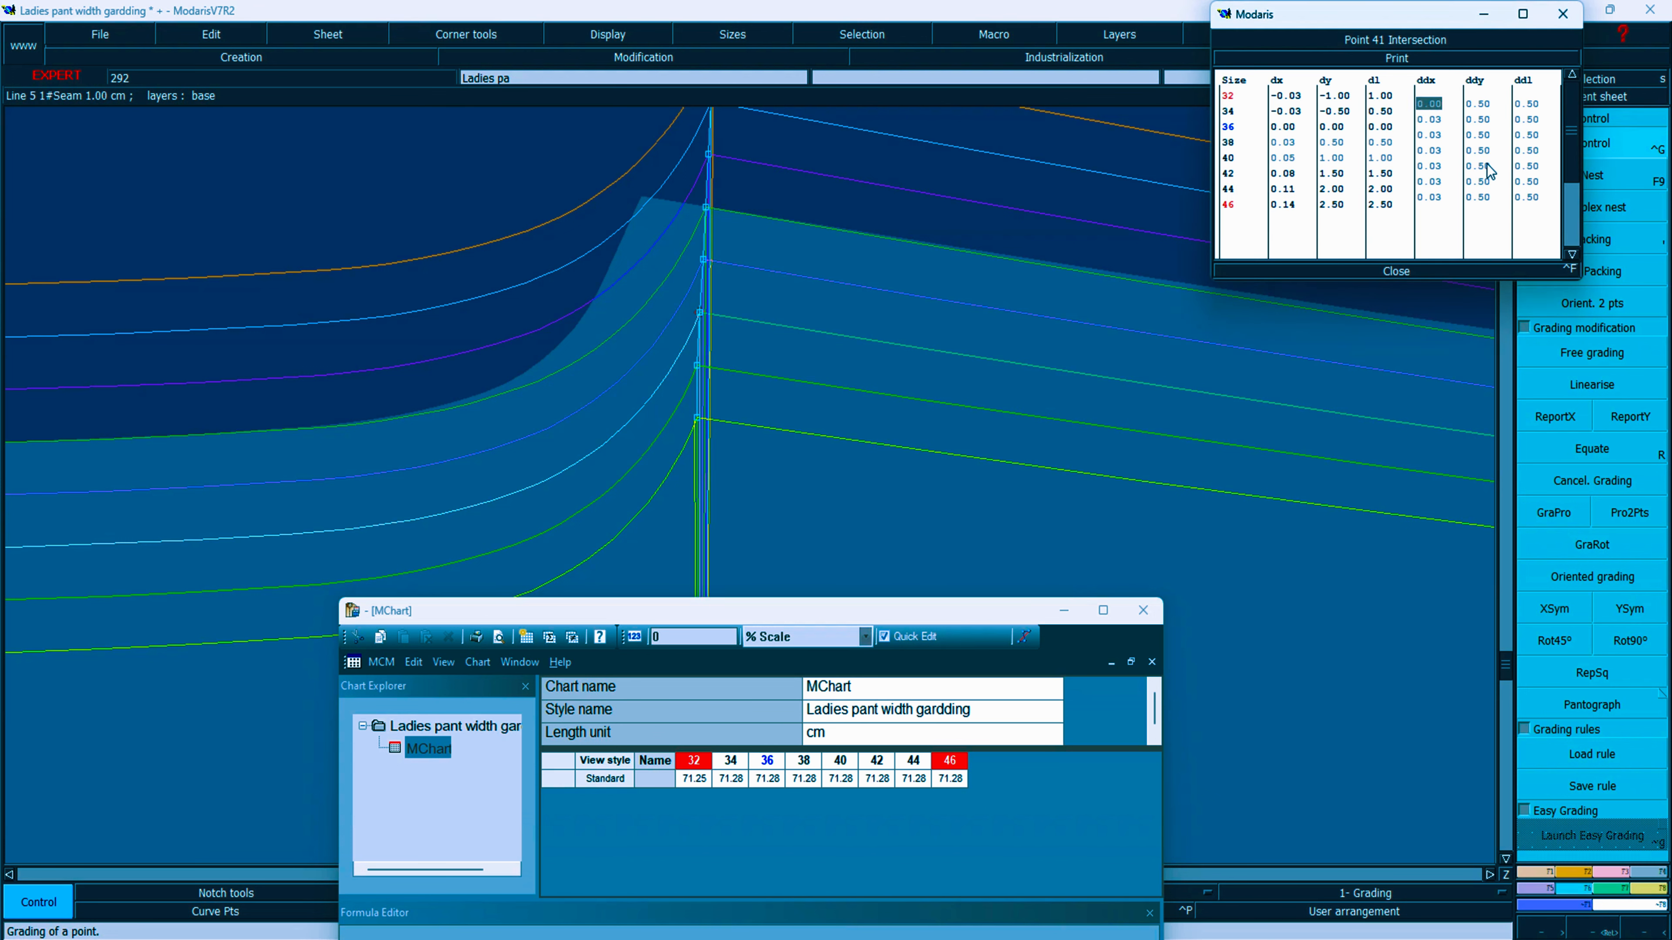
type("05")
left_click(1394, 271)
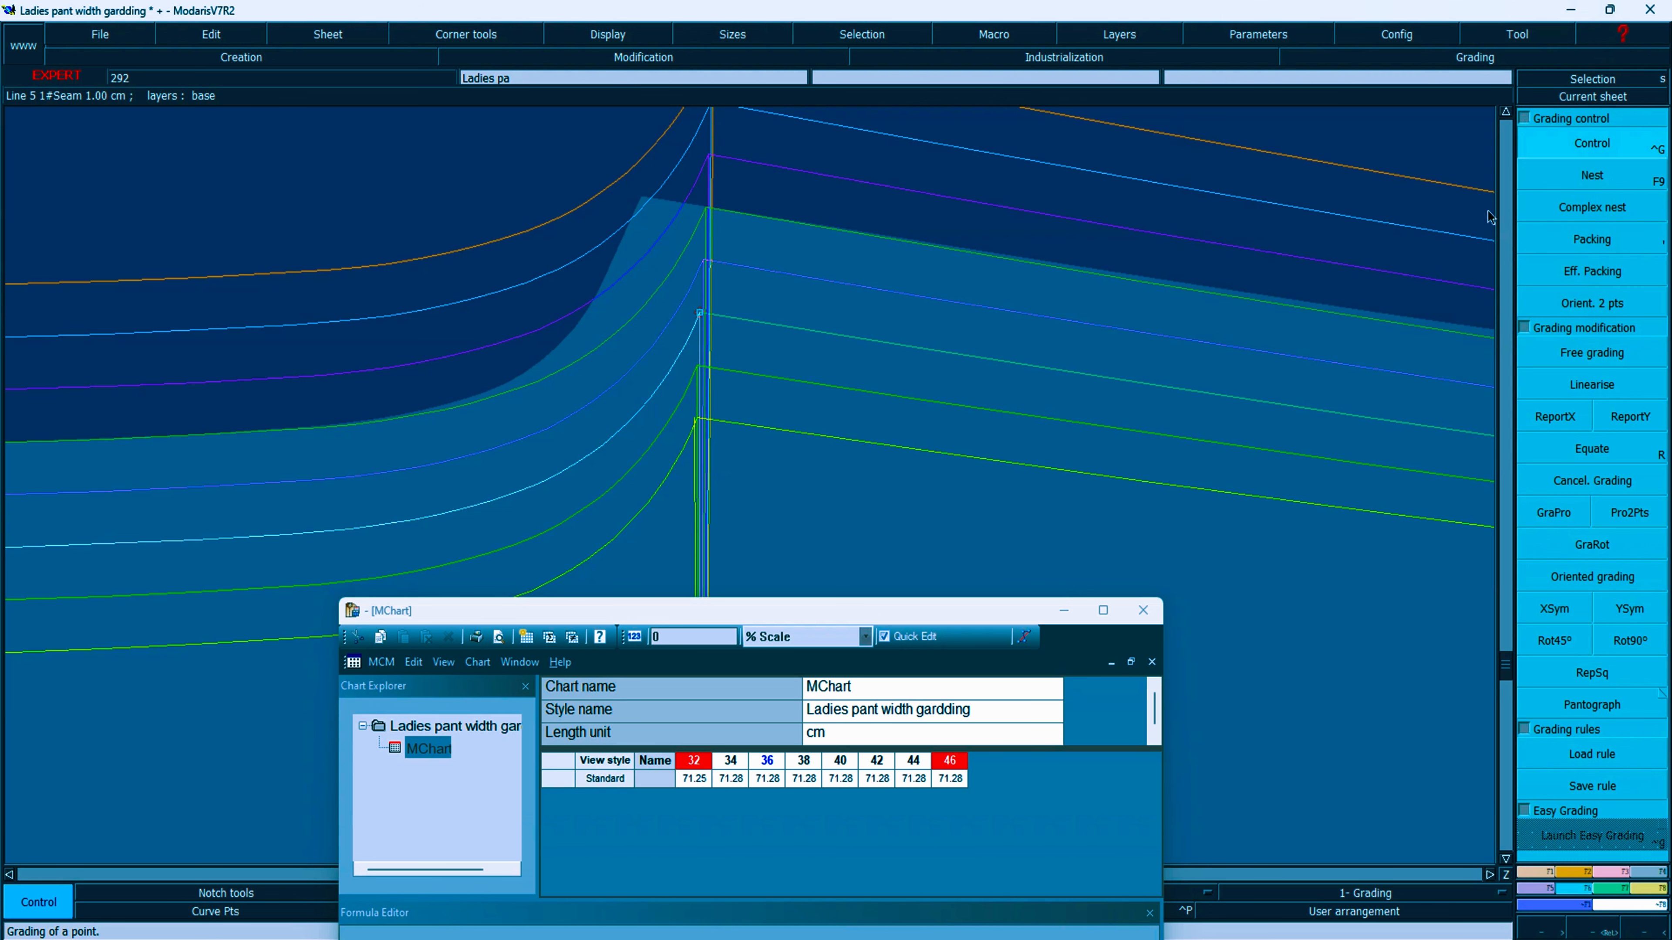
Step: Adjust the front crotch point's ddx for size 32 until its inseam length in MChart matches the other sizes
left_click(702, 319)
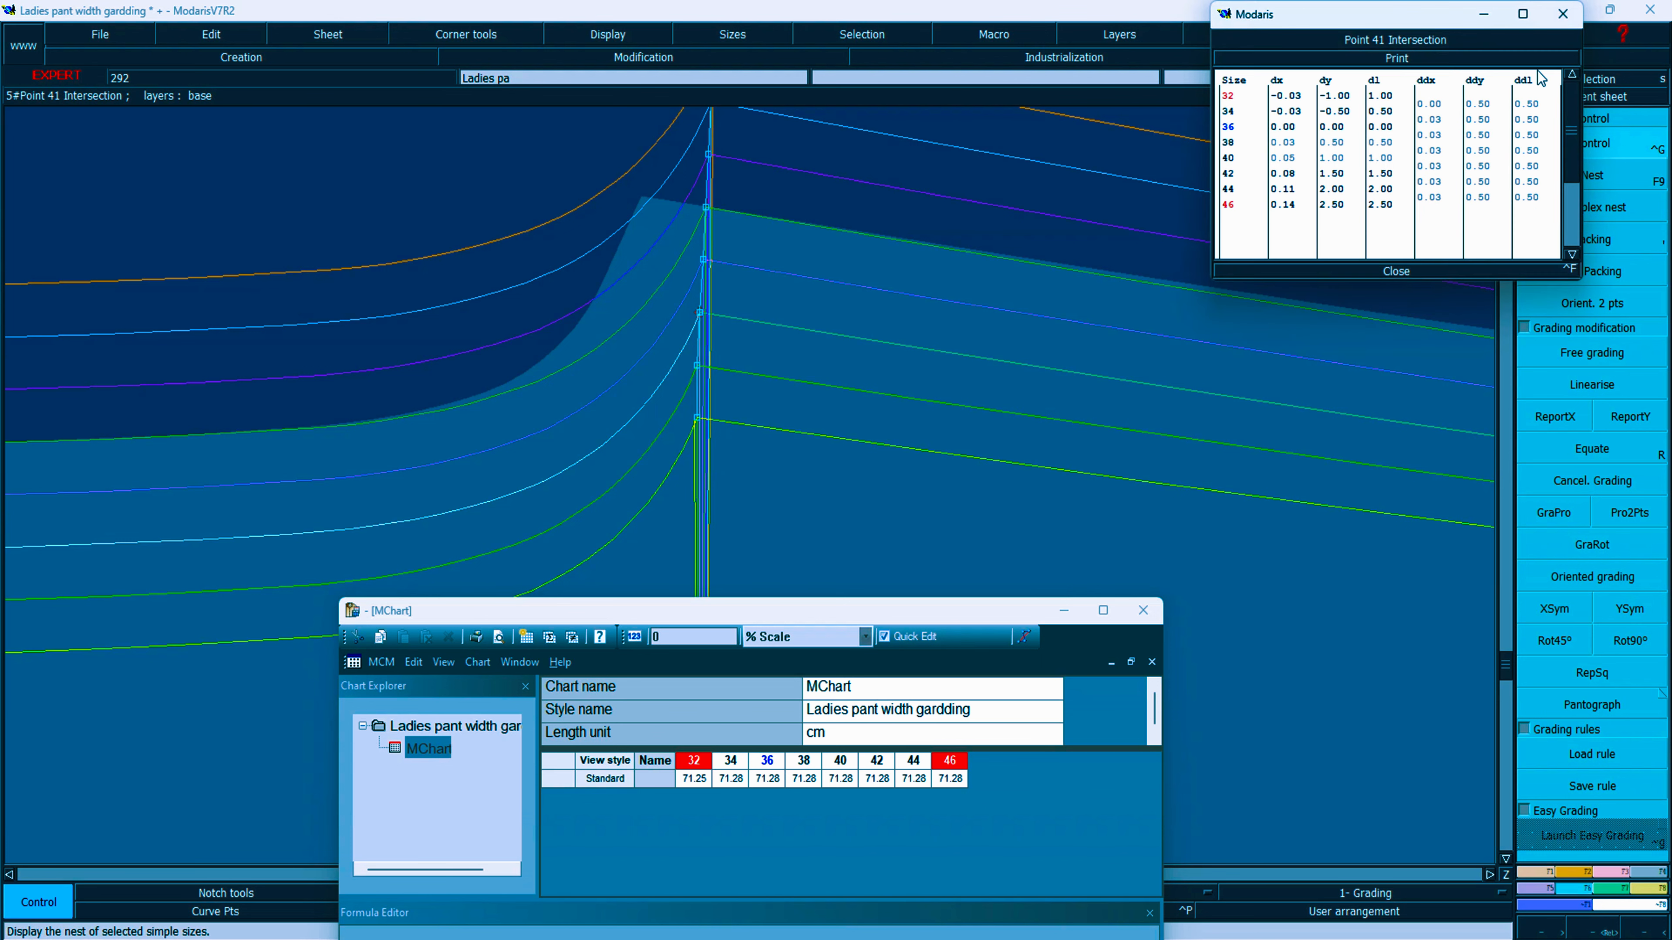
left_click(1427, 105)
type("0")
key("Return")
left_click(1425, 105)
type("0")
key("Return")
left_click(1426, 105)
type("0")
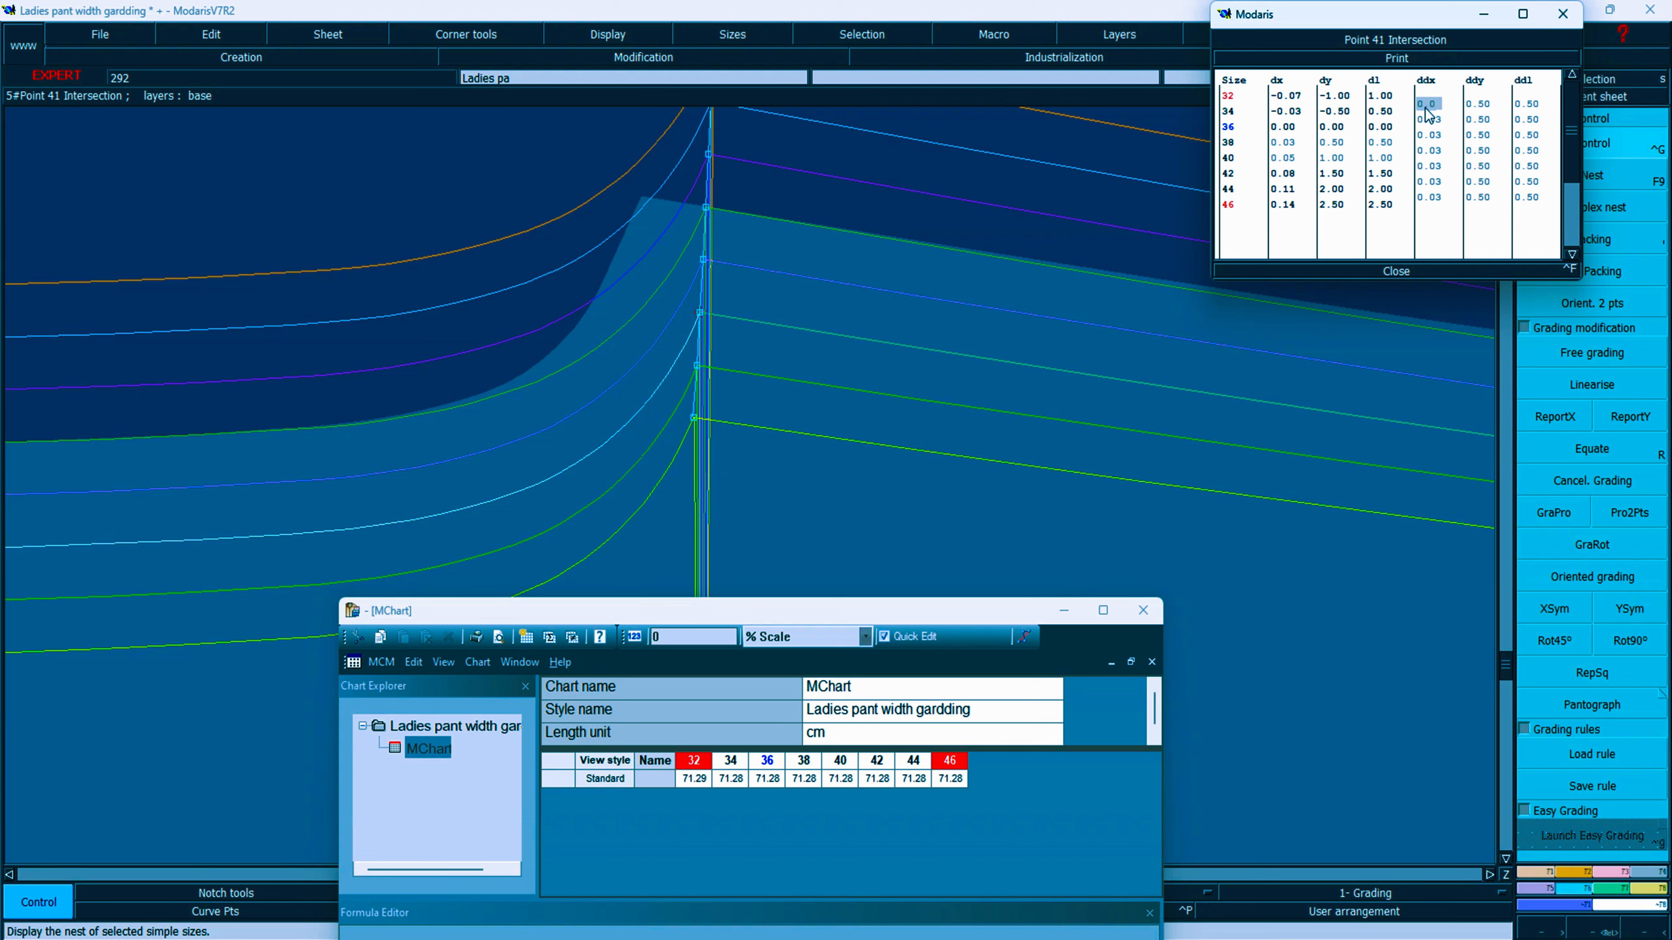
key("Return")
left_click(1413, 272)
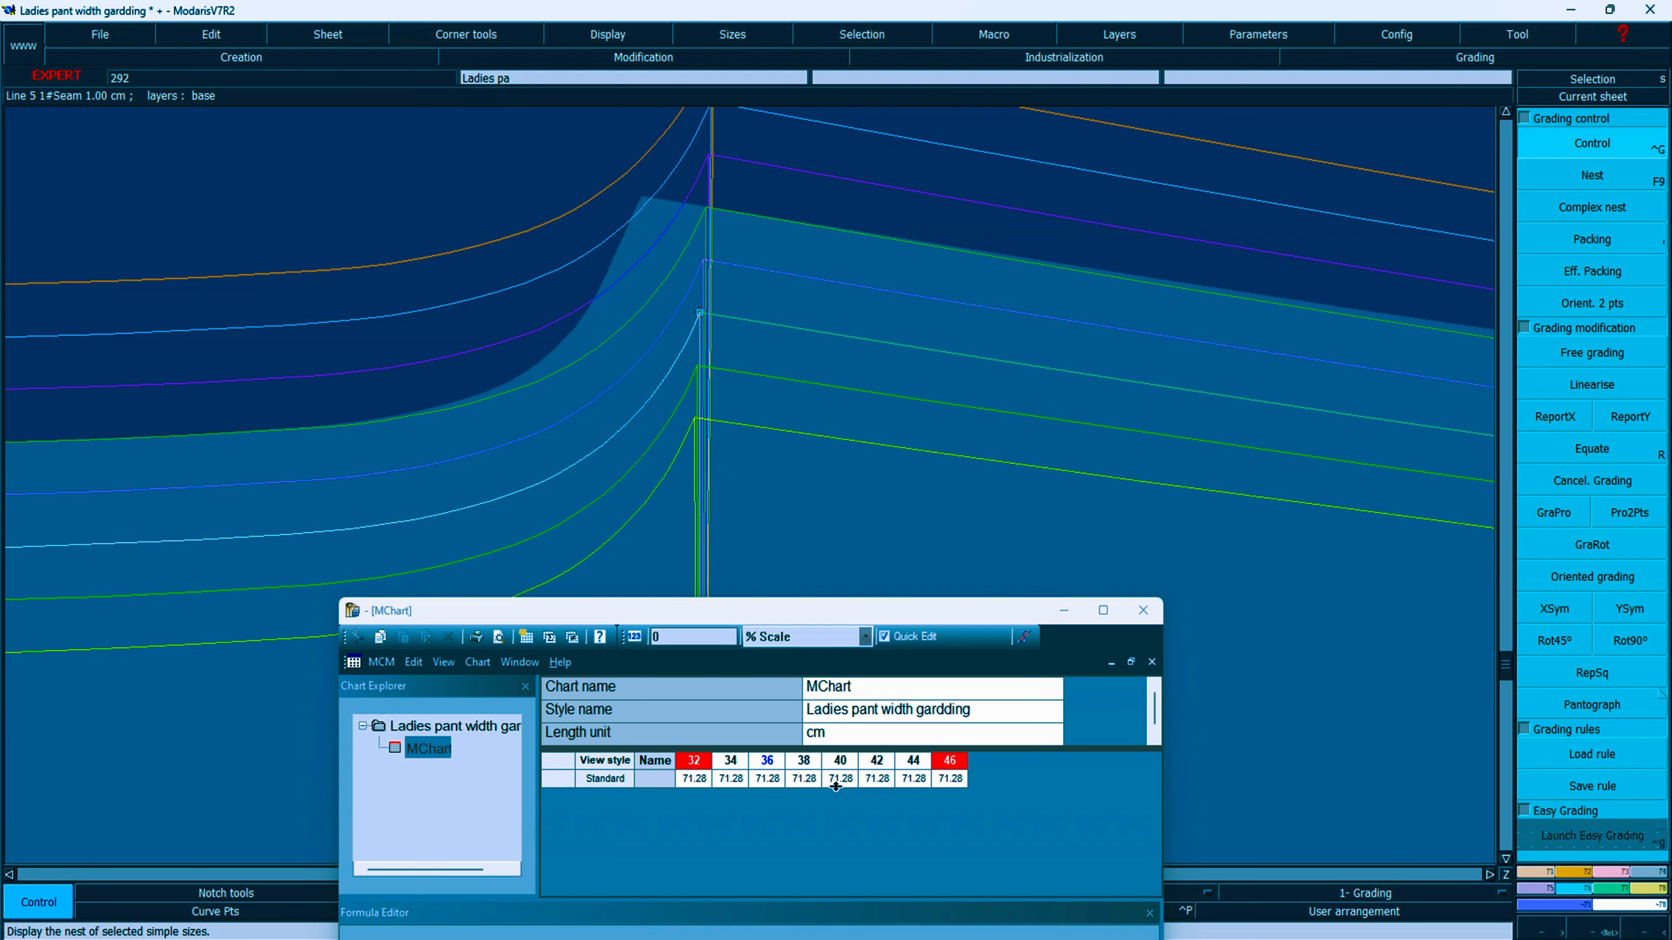
Step: Delete the front inseam measure from MChart and move the chart window clear of the arranged pattern sheets
key("Home")
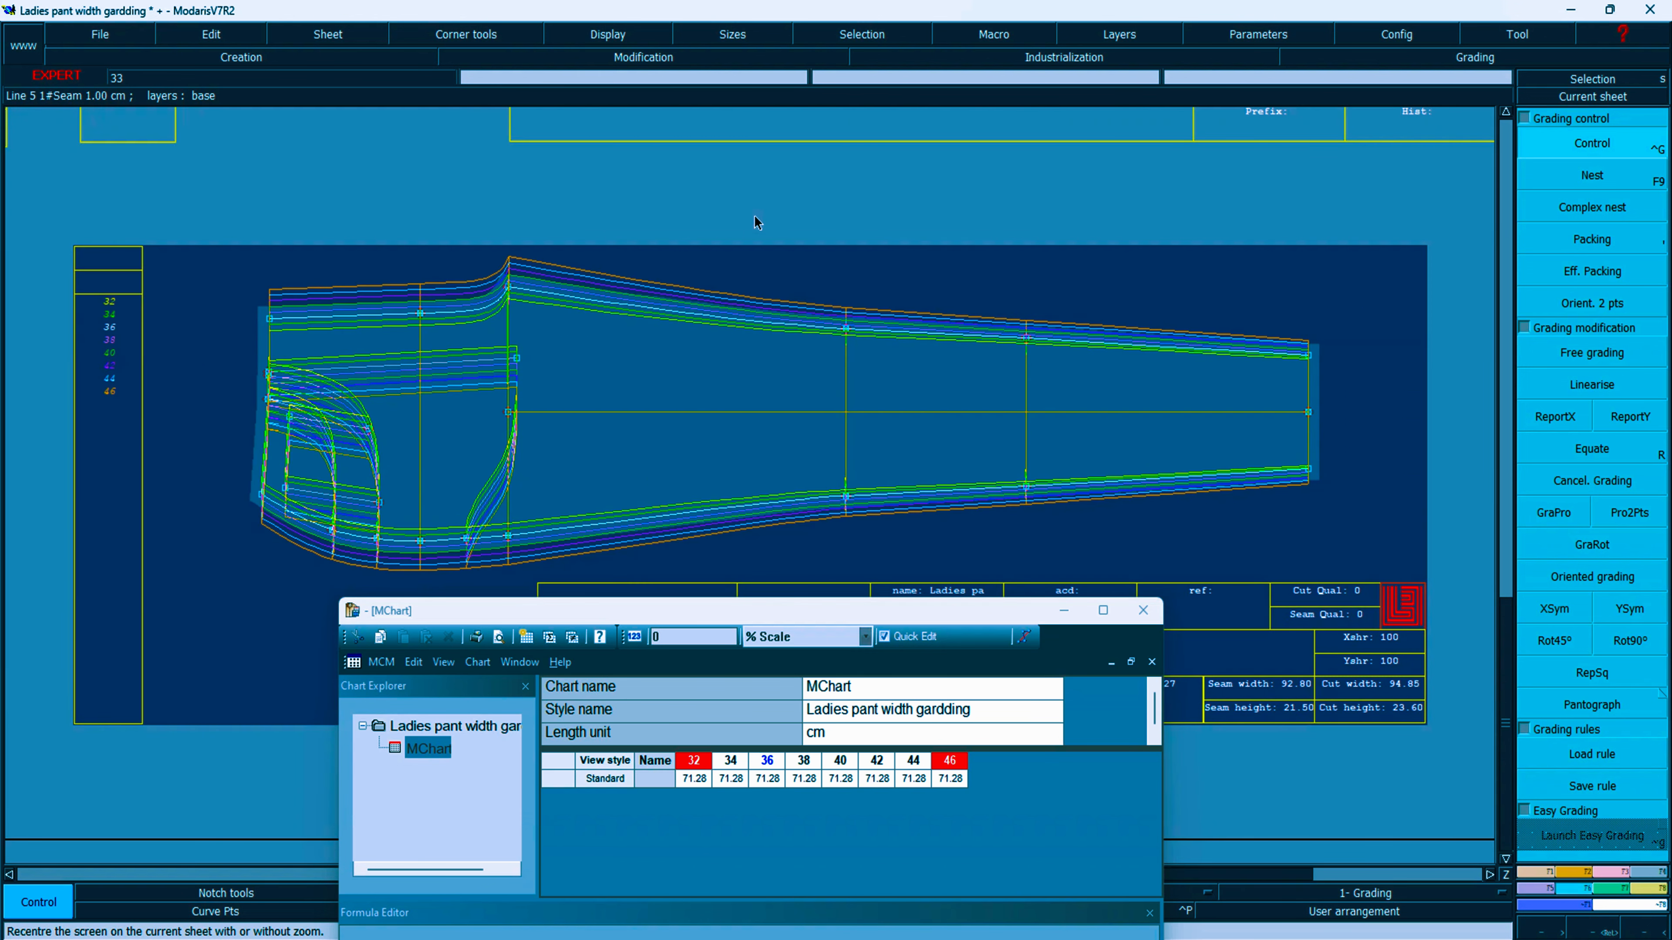
key("j")
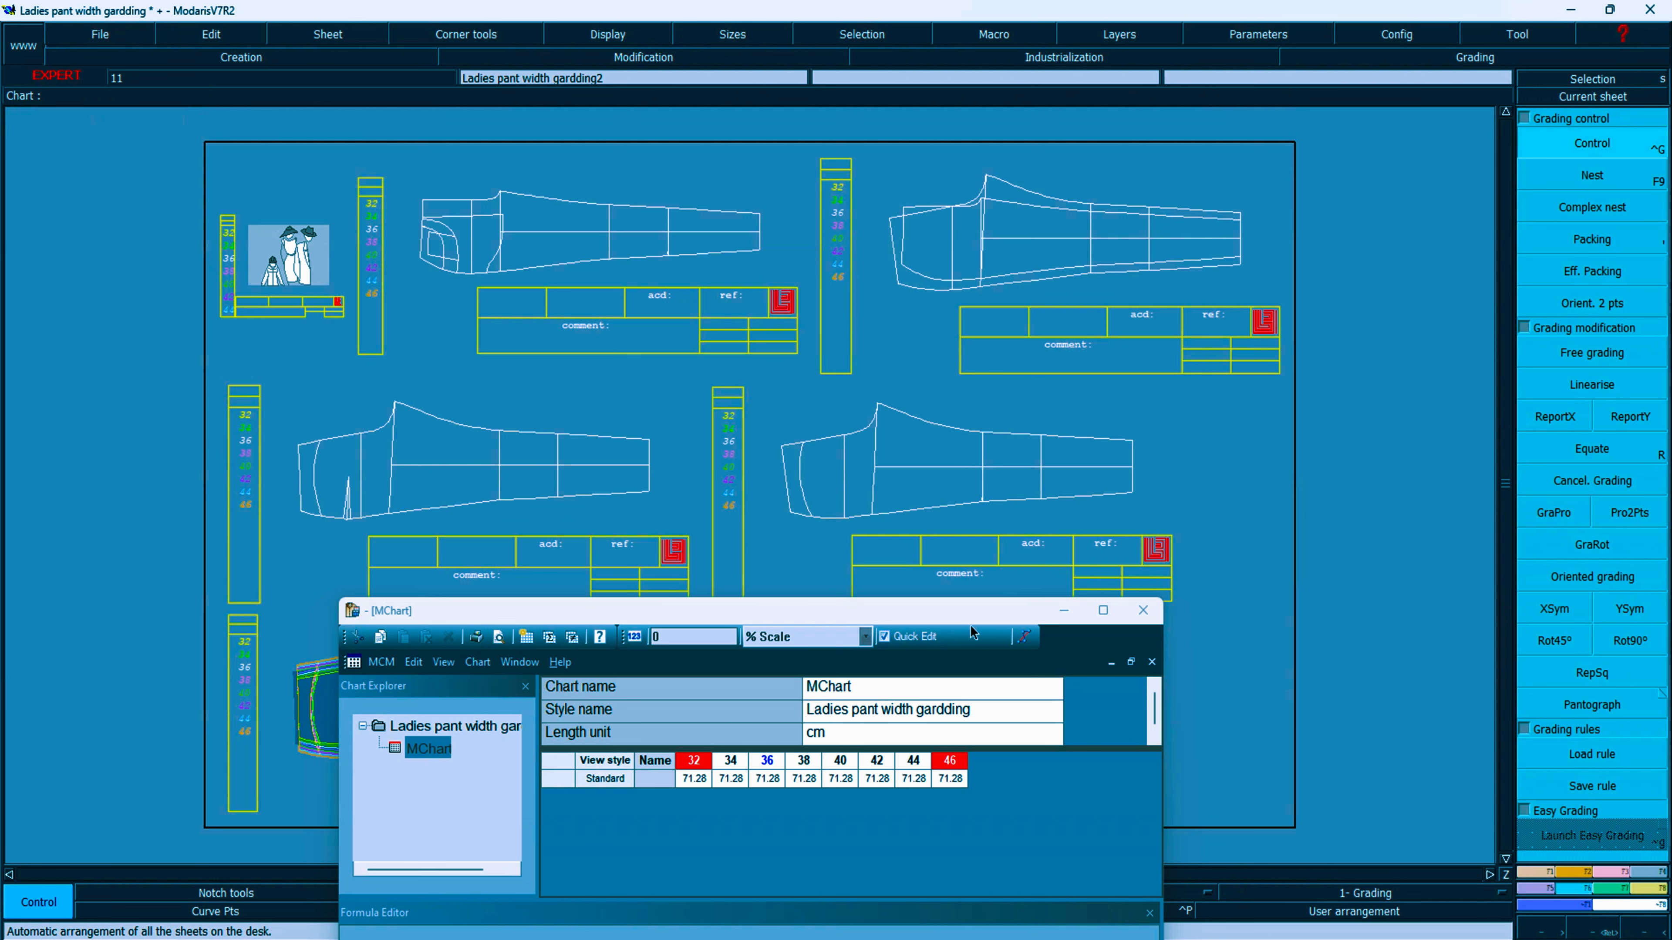
left_click(555, 779)
key("Delete")
left_click_drag(738, 627, 690, 860)
Step: Make the back piece Ladies p3 the current sheet and hide its graded size nest
left_click(1611, 99)
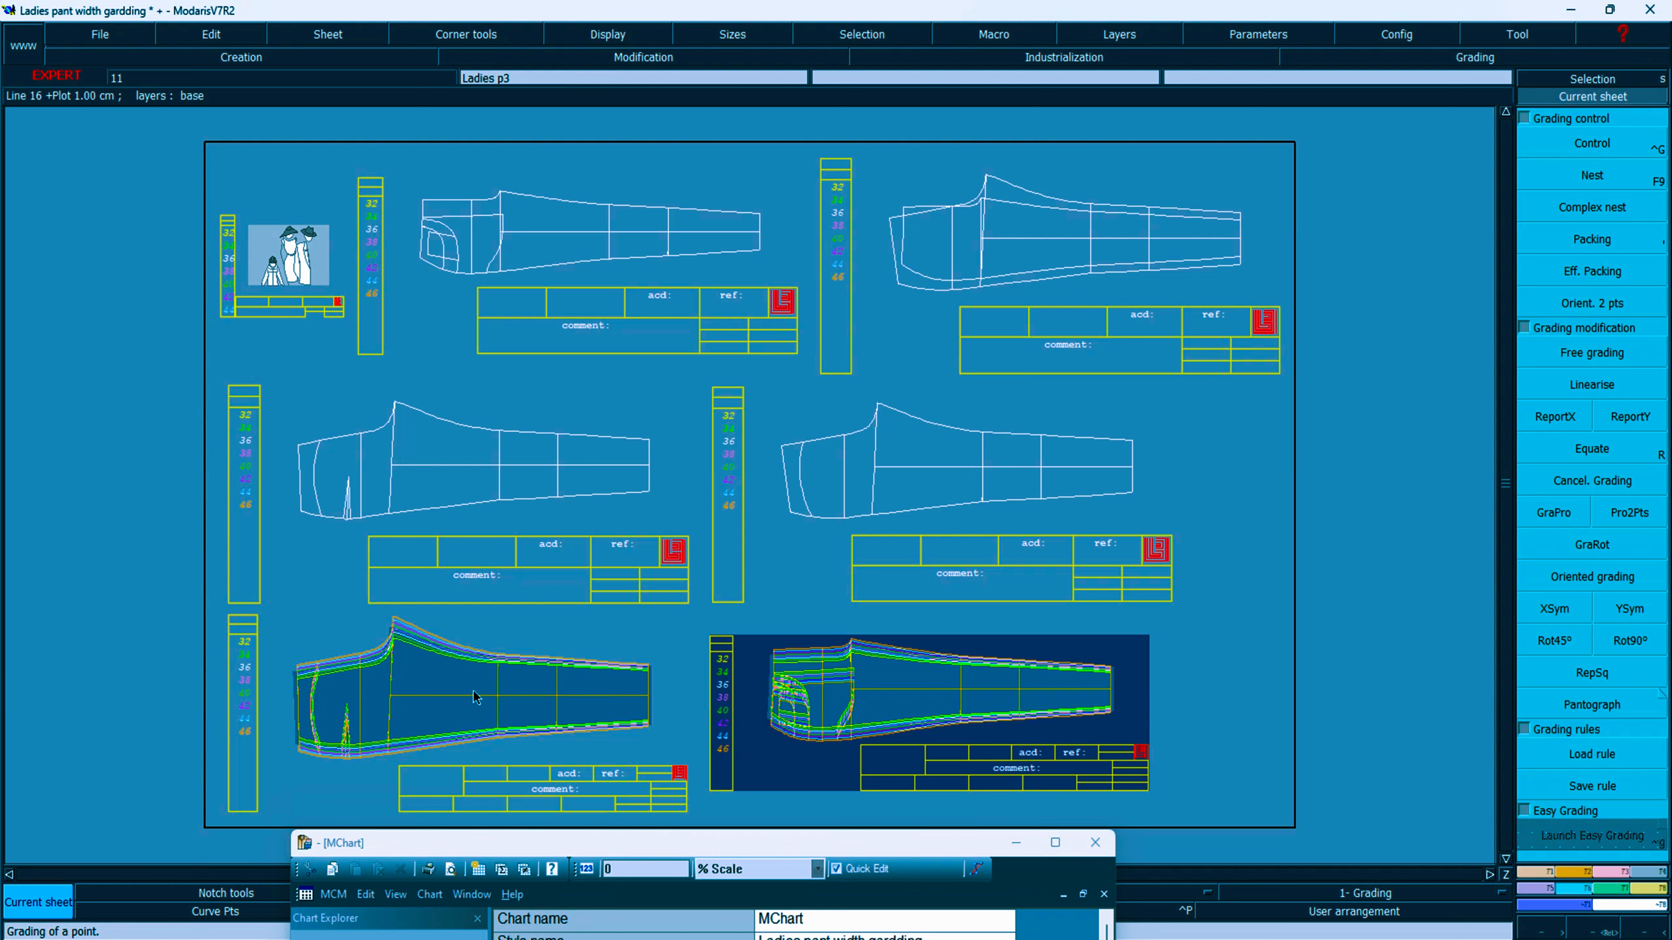
key("F10")
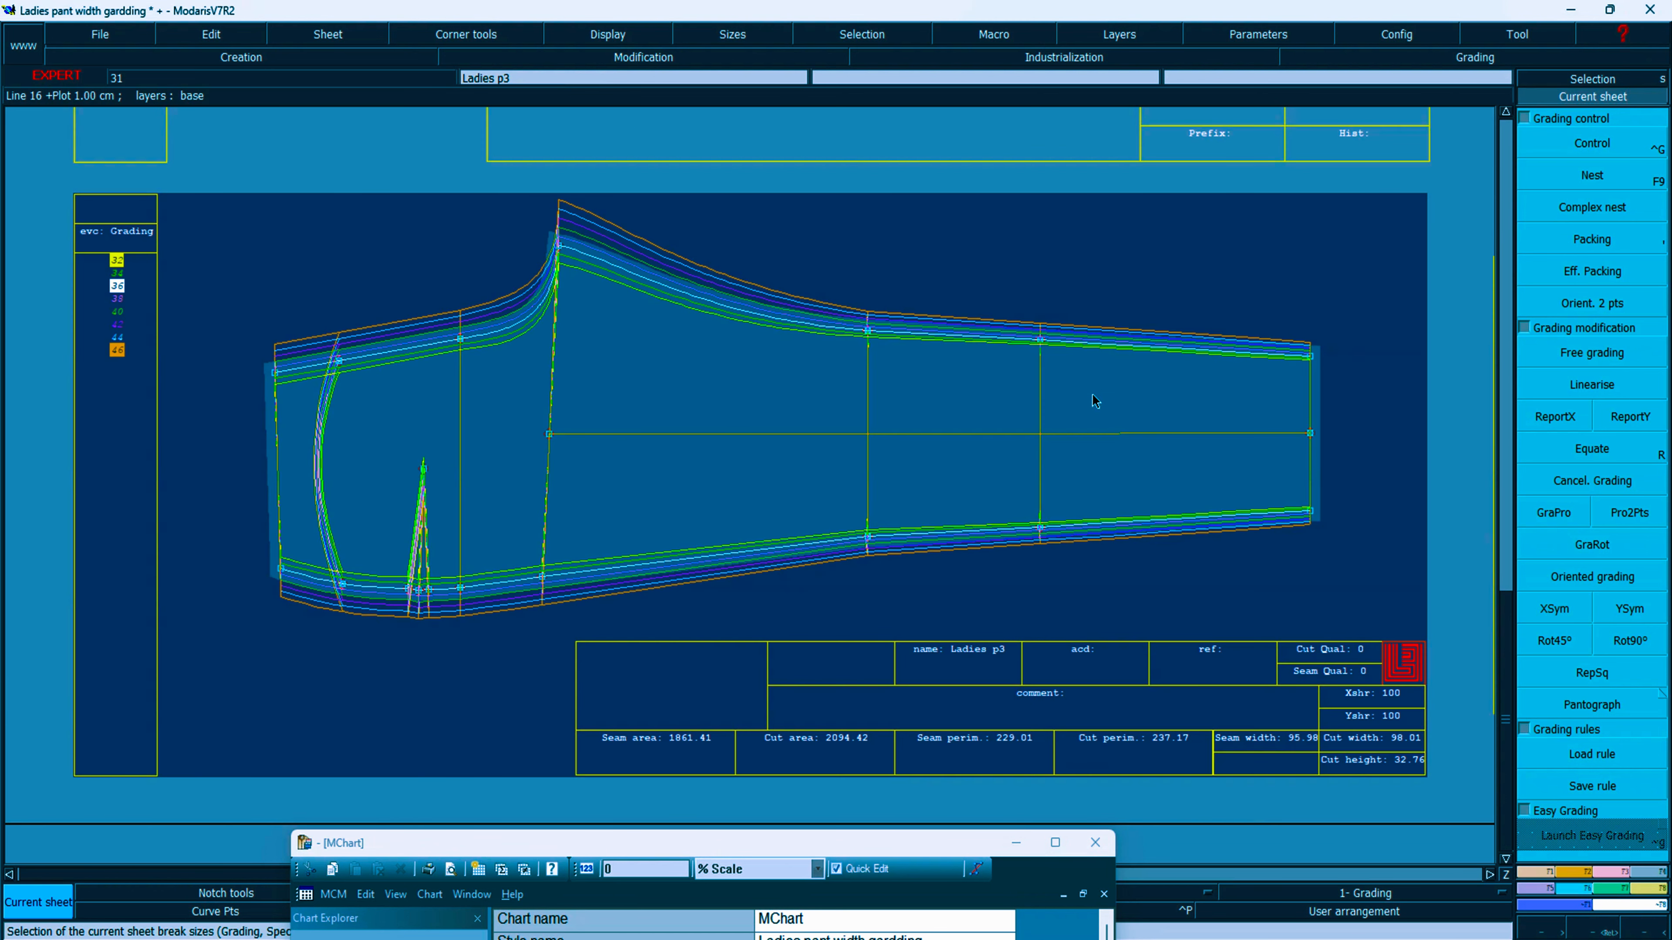
key("F9")
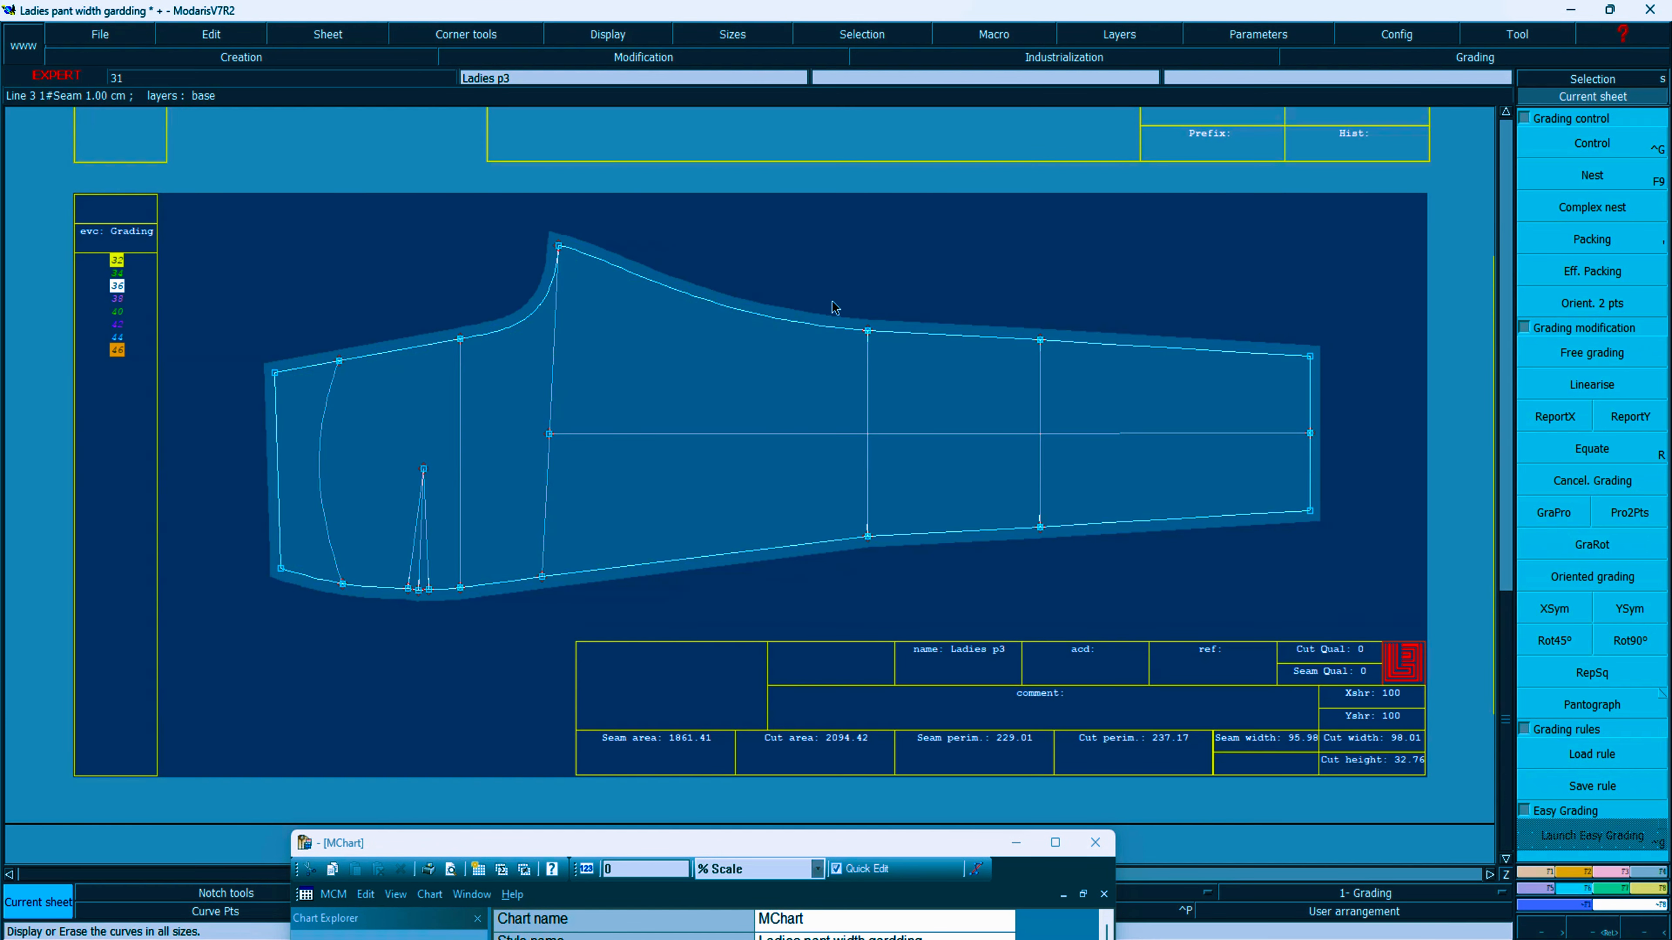
Step: Turn on the display of measures for the back piece's leg and crotch area
key("Return")
left_click_drag(455, 203, 1370, 442)
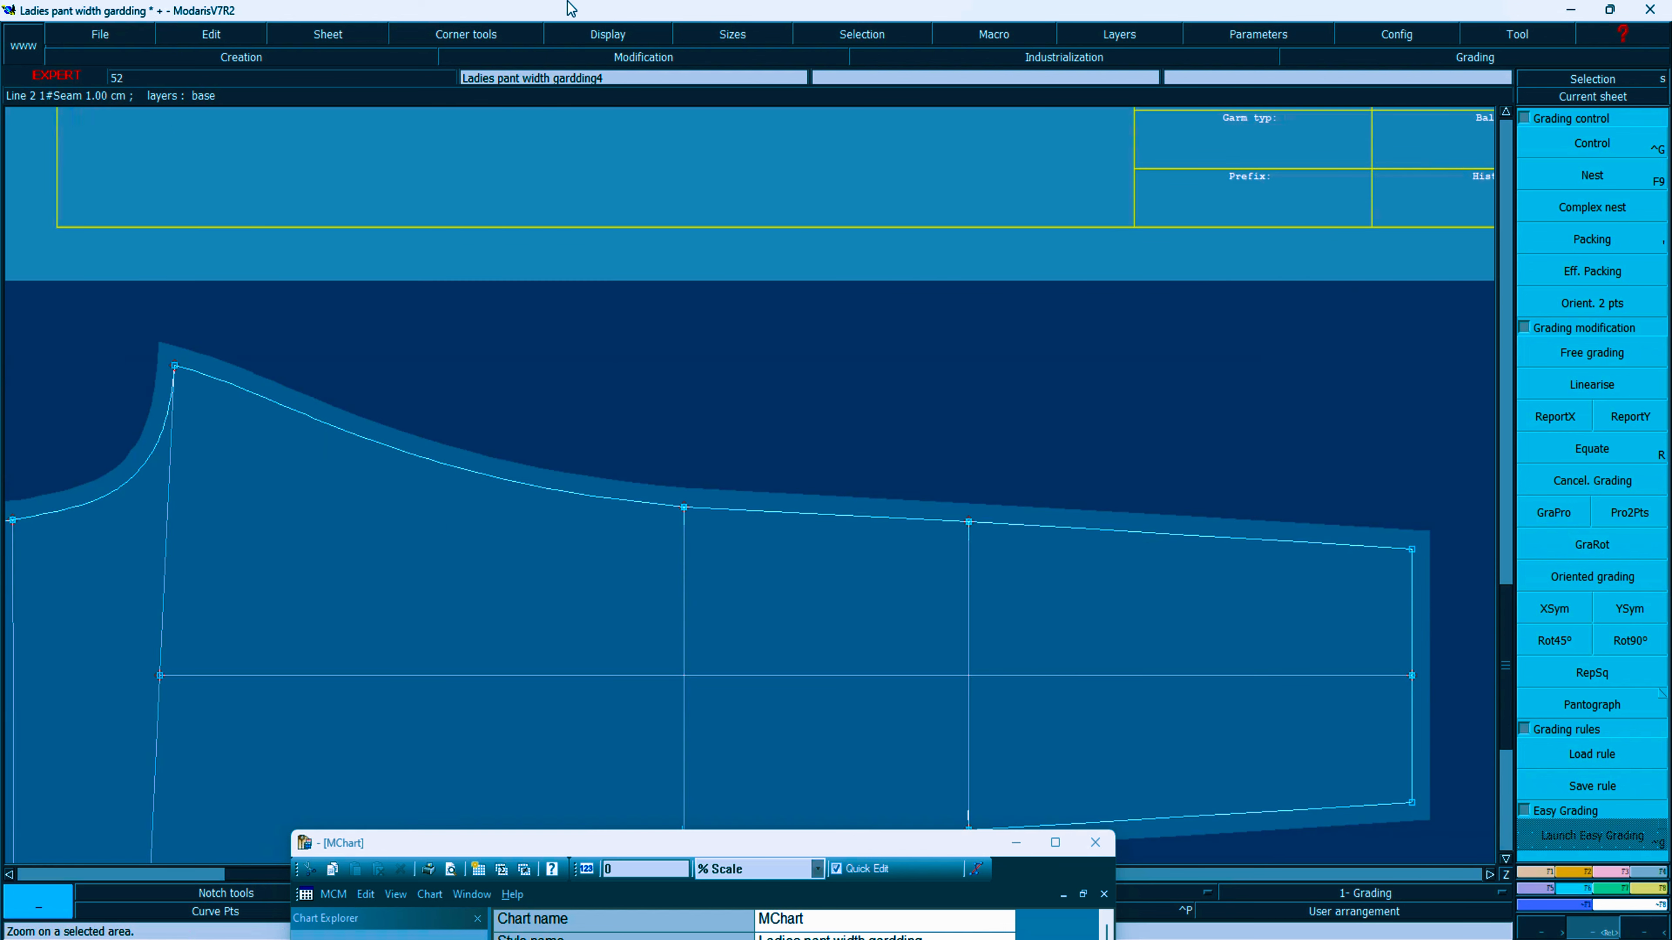
left_click(607, 34)
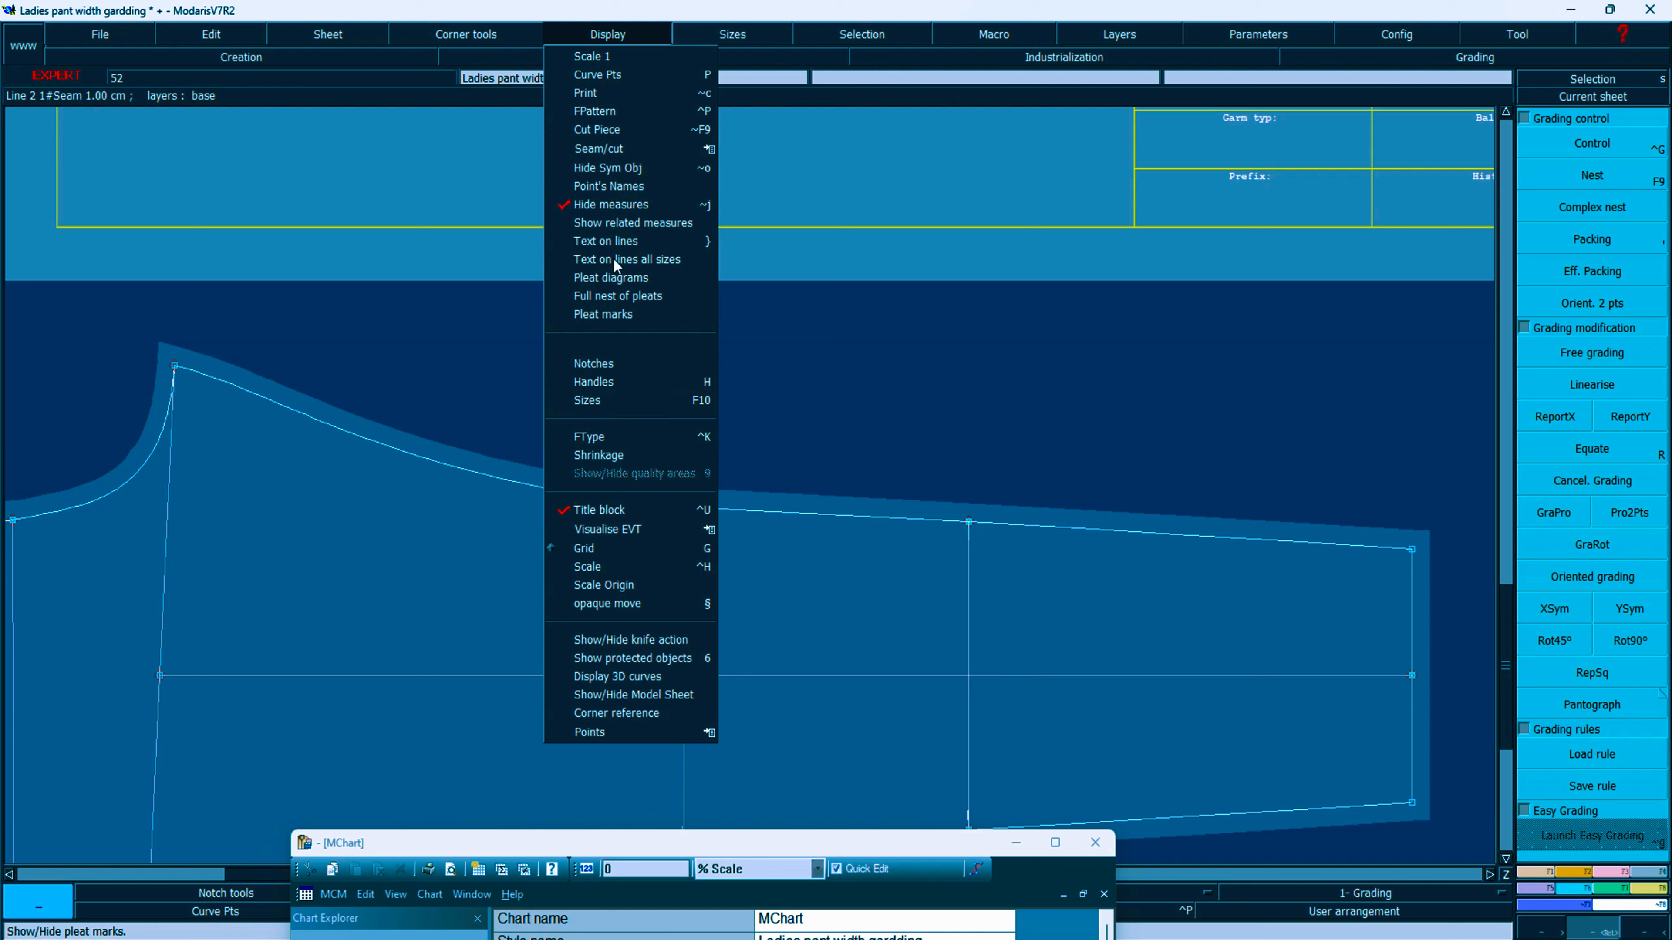
left_click(611, 204)
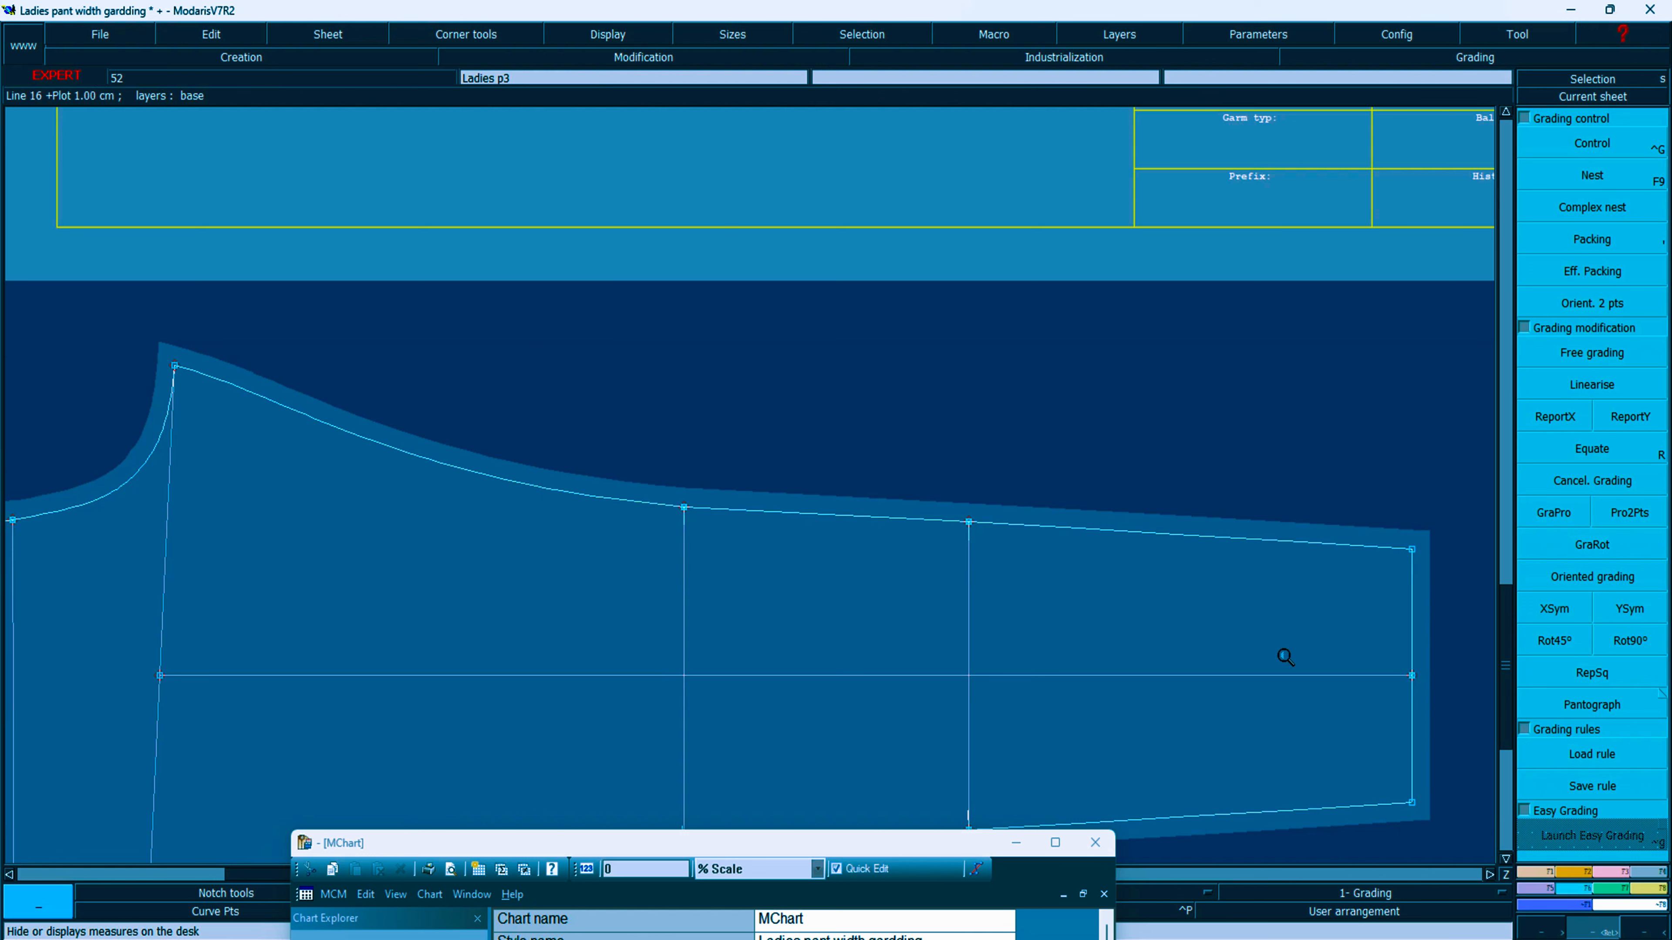
Step: Place a developed point on the back inseam, about 70.7 cm from the hem corner and just short of the crotch point
key("F1")
left_click(1593, 188)
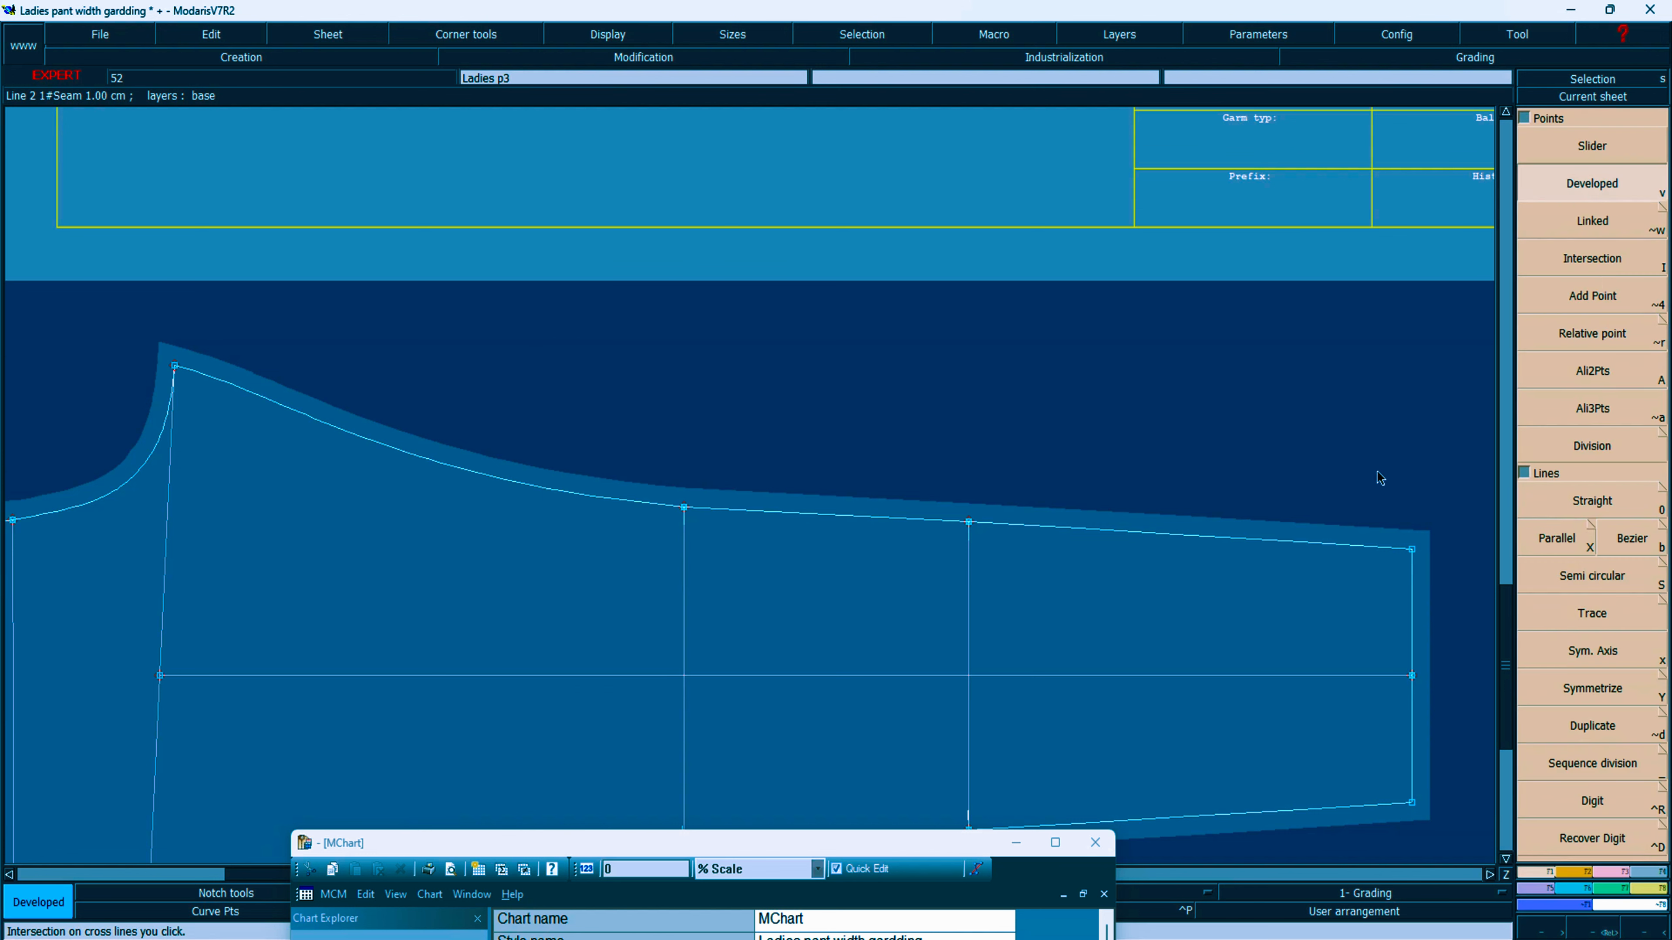
left_click(1410, 552)
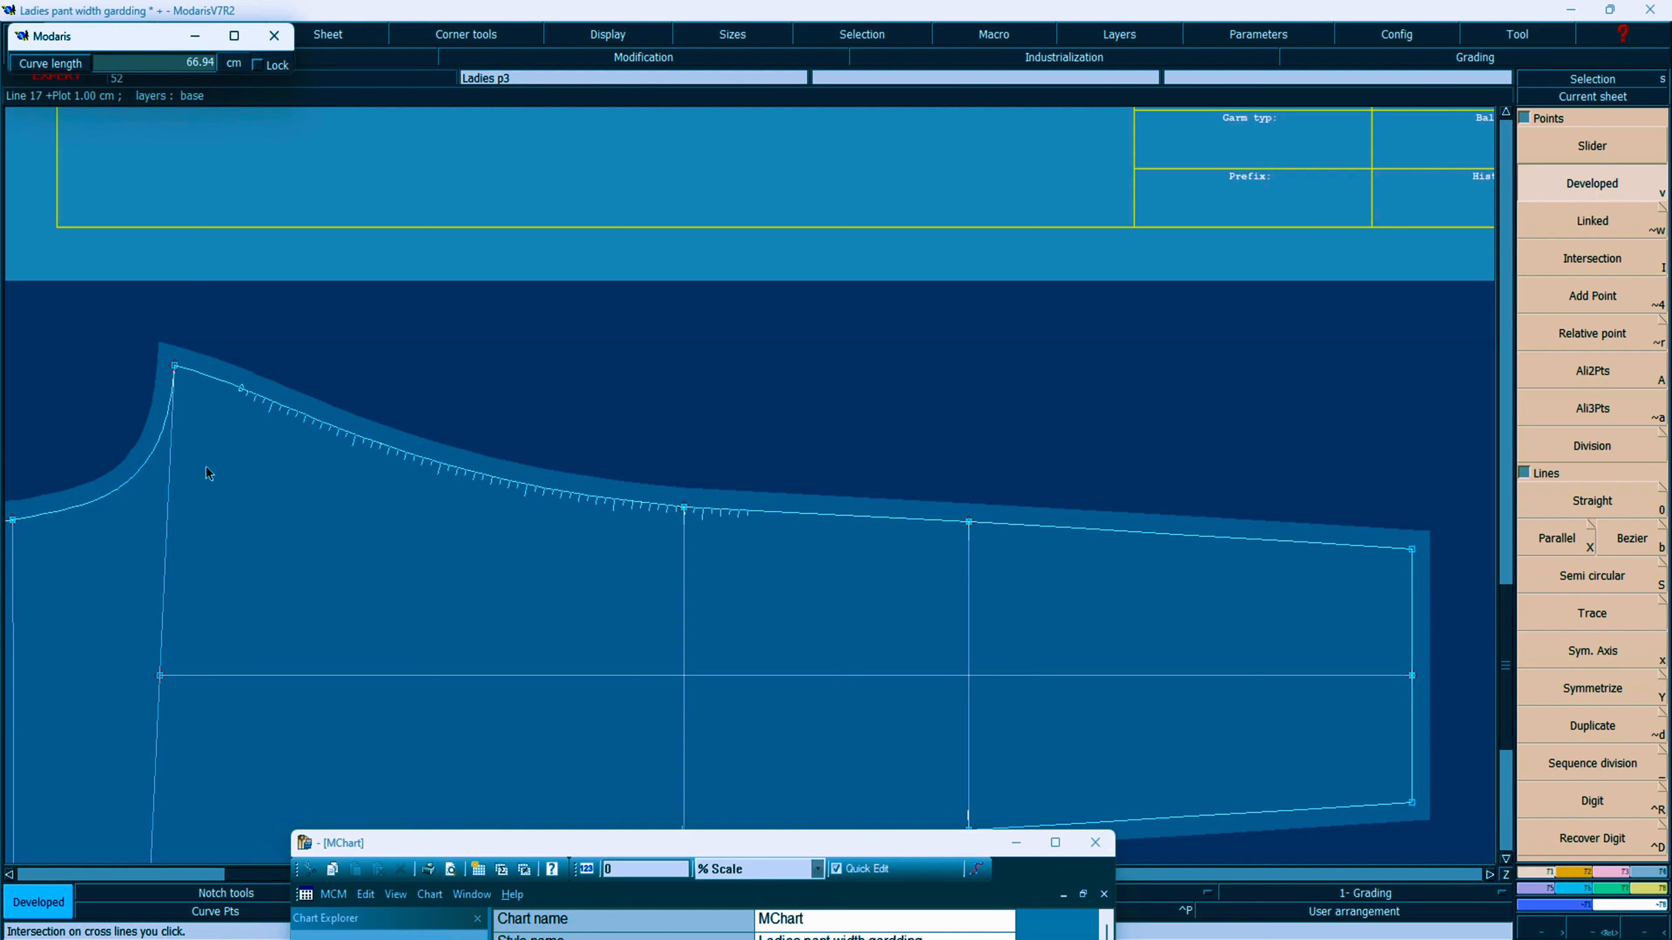
left_click(175, 365)
left_click(156, 468)
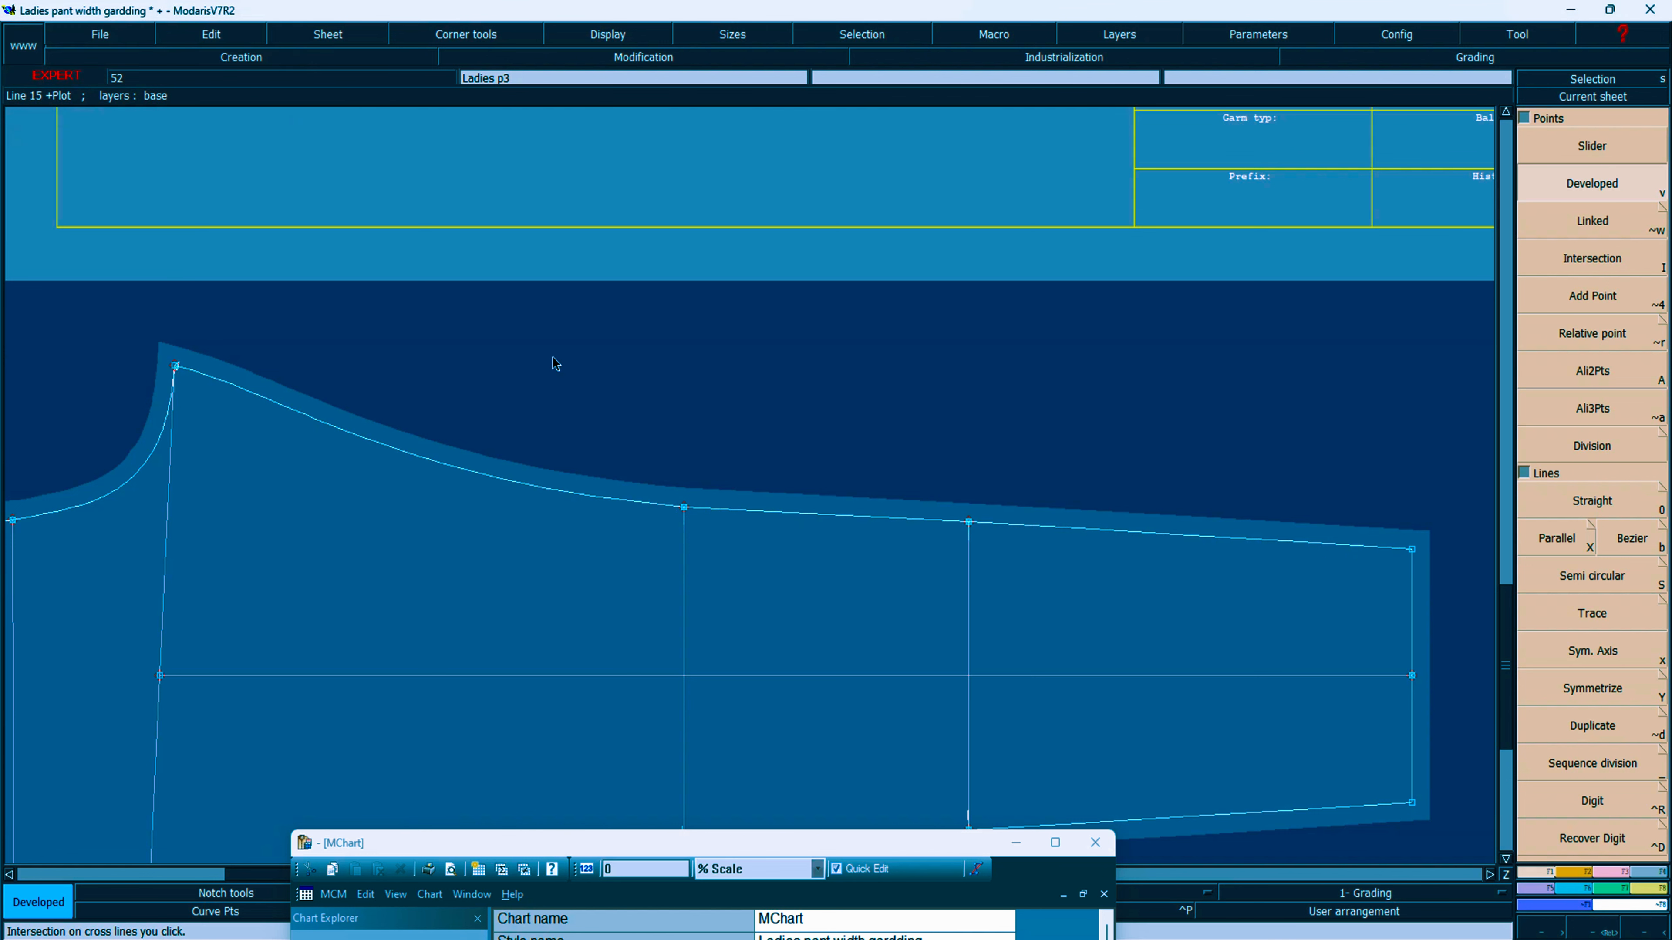
Step: Add a length measure along the back inseam and bring its values for all sizes into view in MChart
key("l")
left_click(911, 519)
left_click(862, 572)
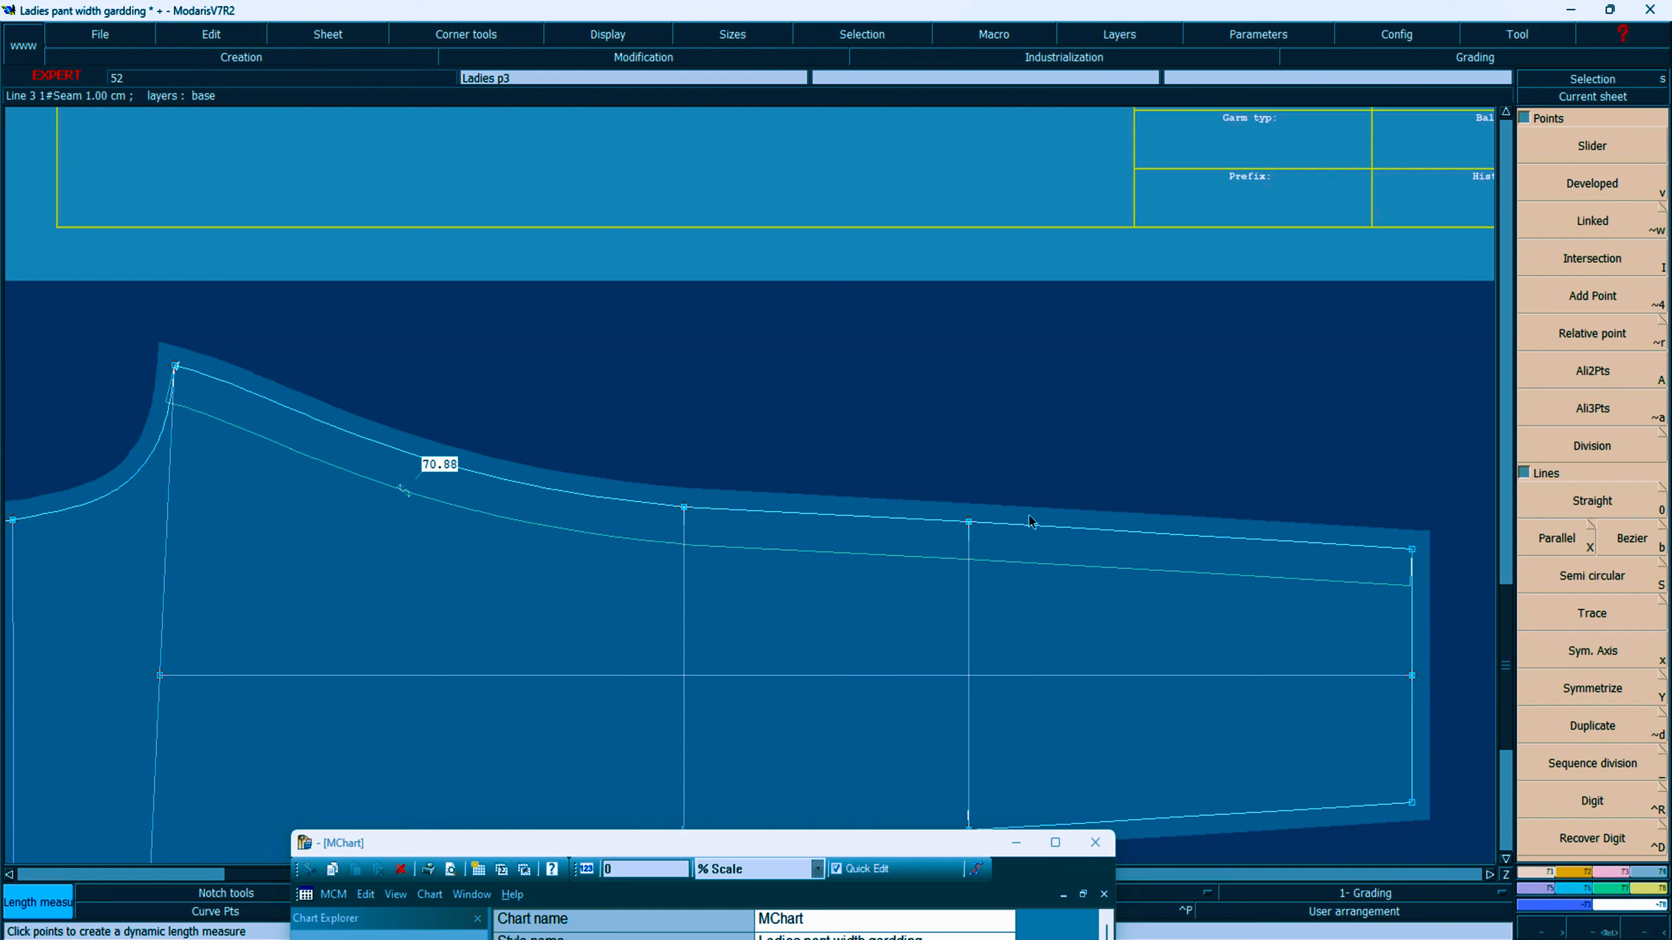
key("Home")
left_click_drag(769, 846, 866, 602)
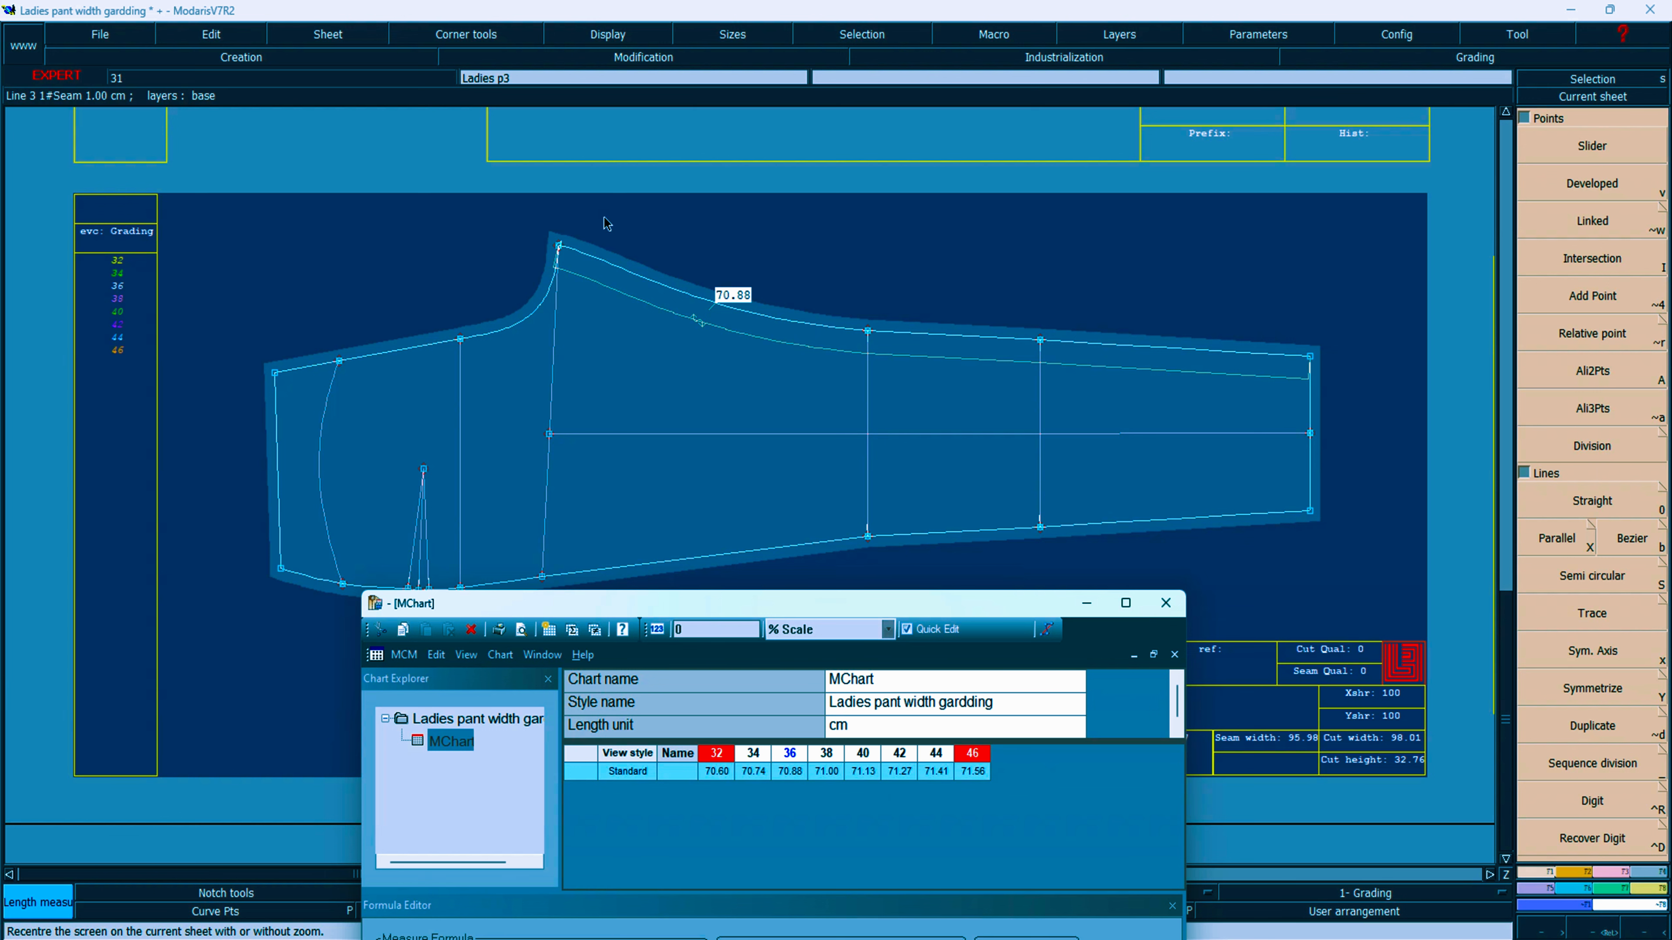
left_click(453, 211)
left_click(573, 215)
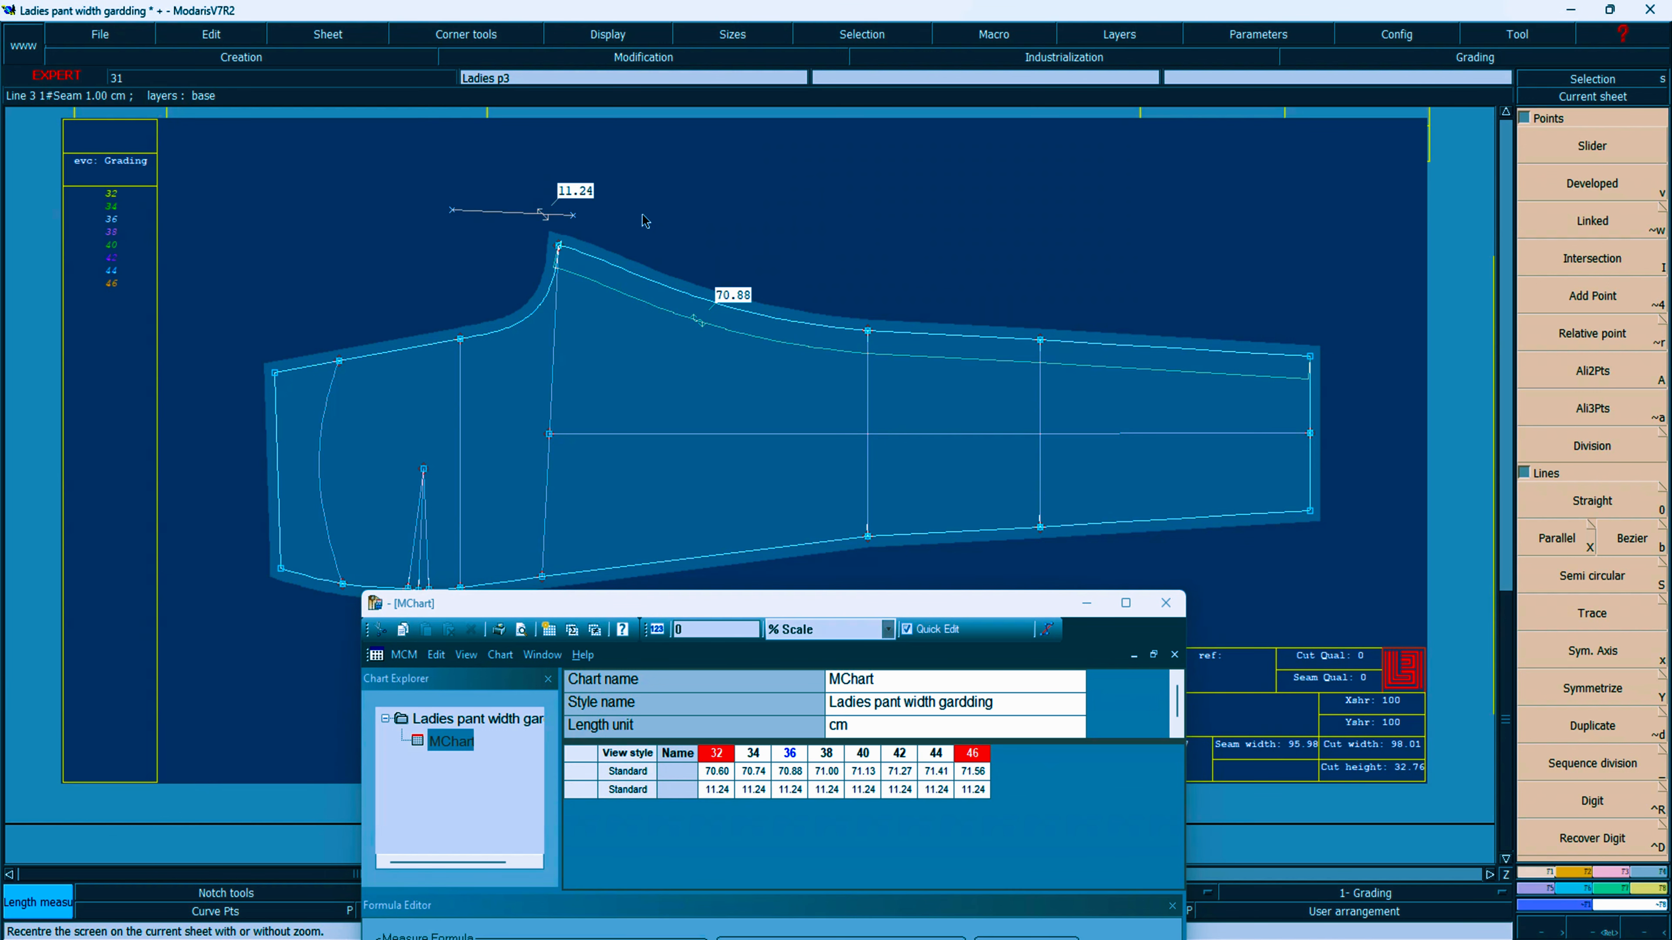
key("ctrl+z")
Step: Copy the X grading of the developed point to the back crotch point with ReportX
key("Return")
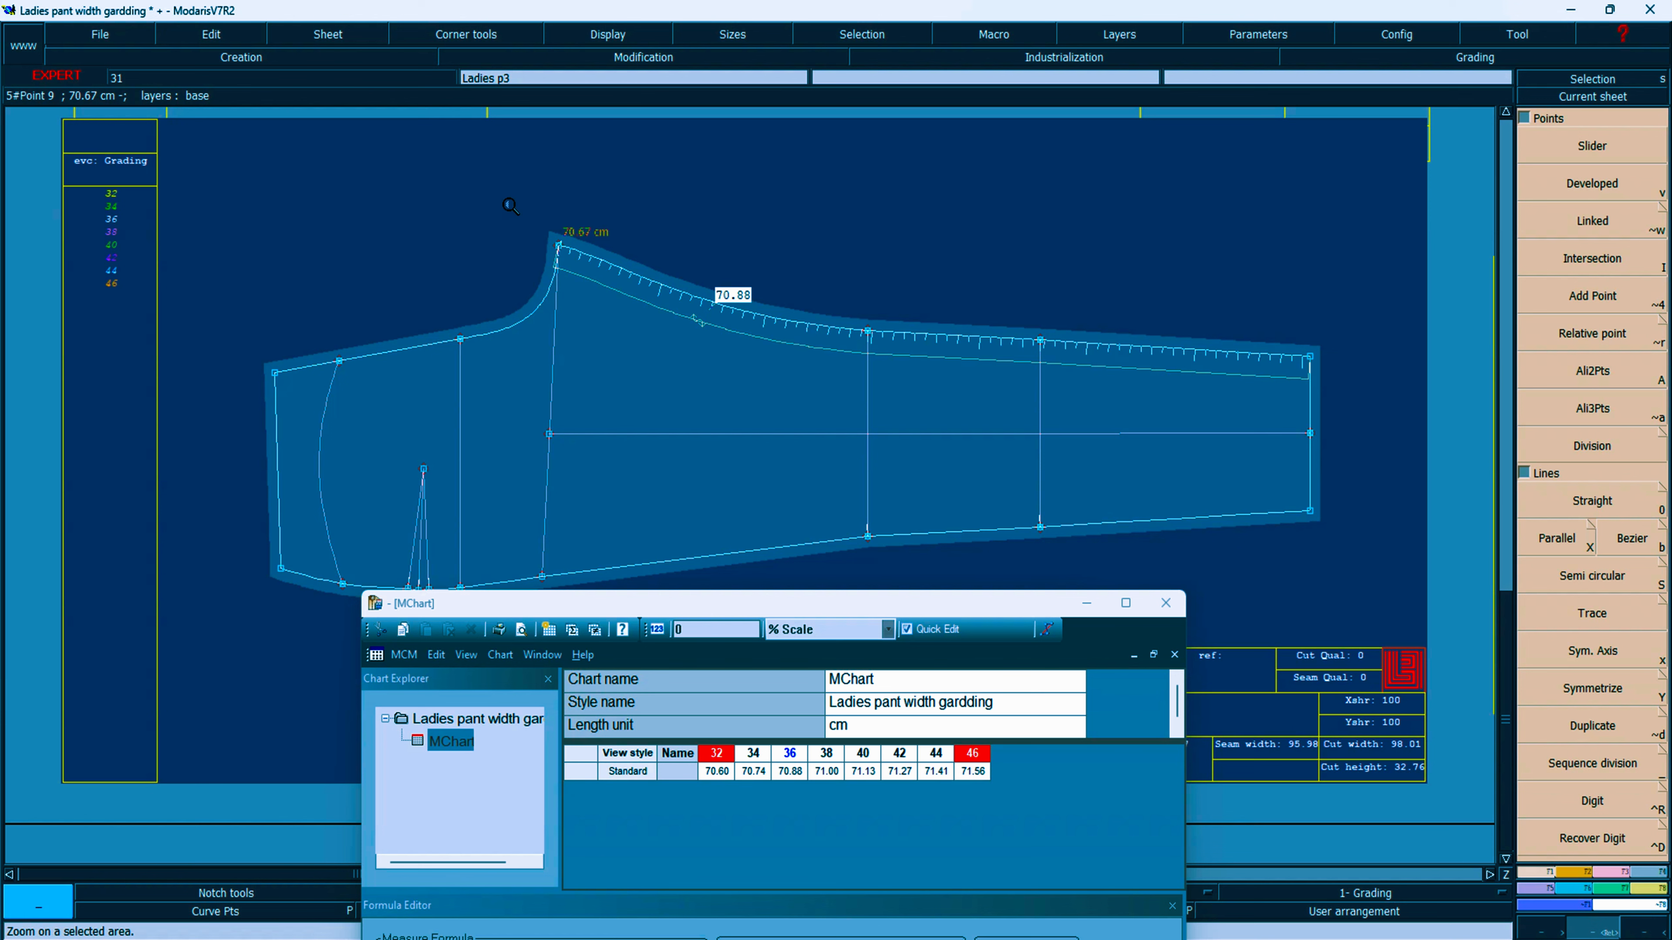
left_click_drag(508, 203, 643, 298)
left_click_drag(575, 402, 709, 523)
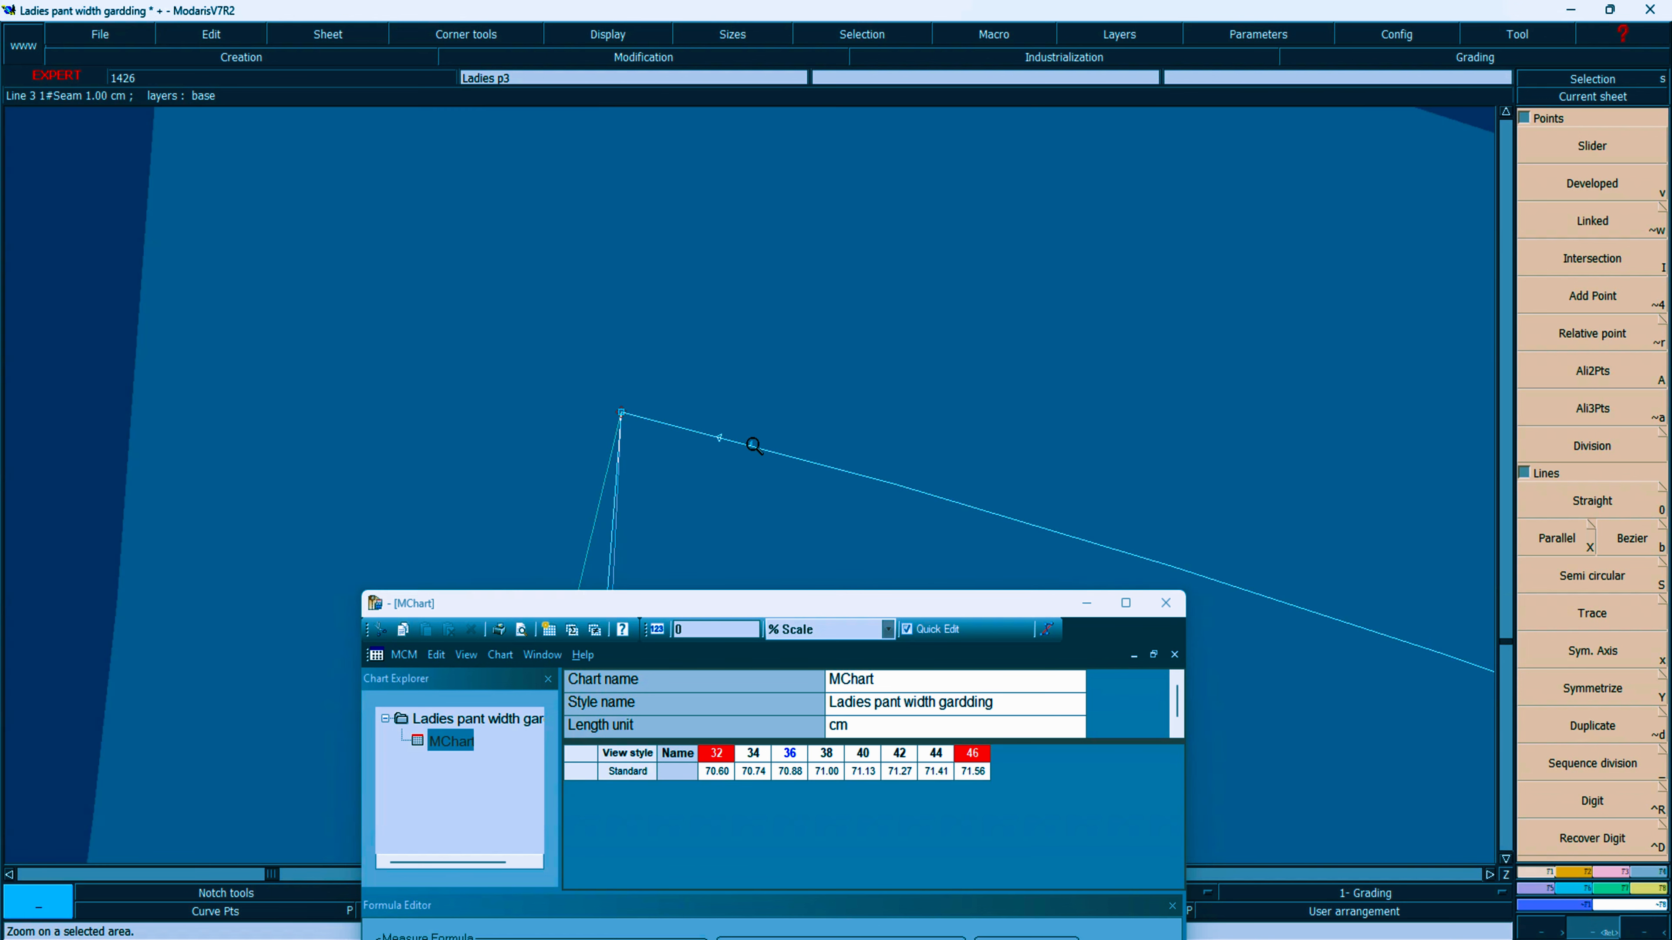
key("F6")
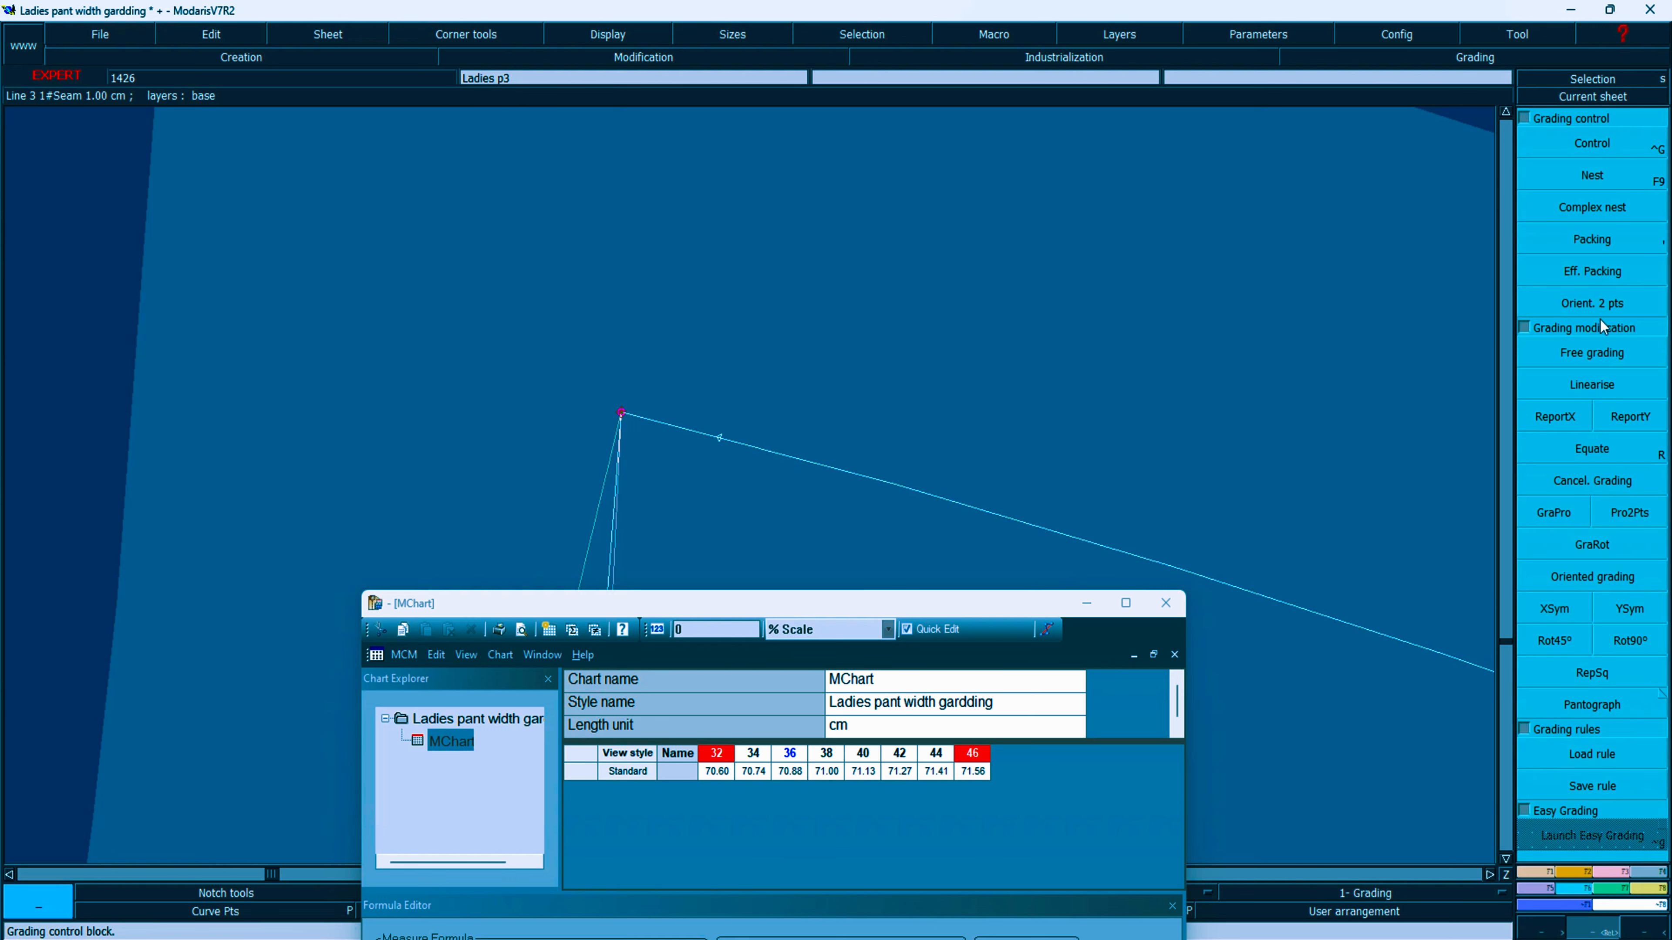
left_click(1554, 416)
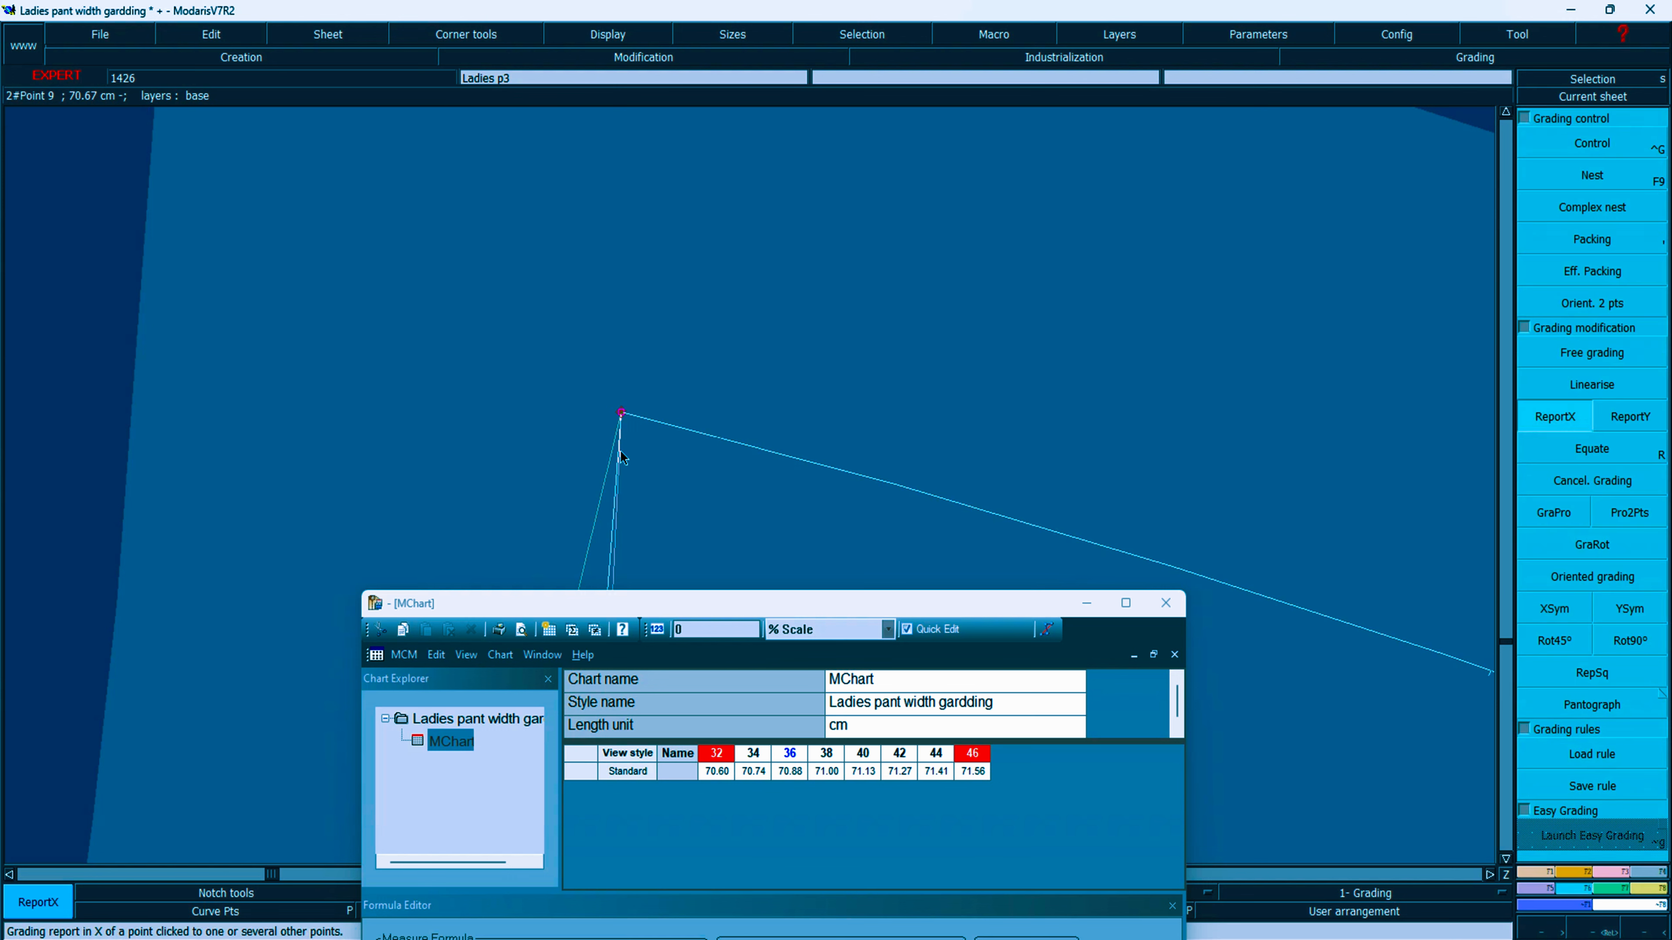
left_click(622, 414)
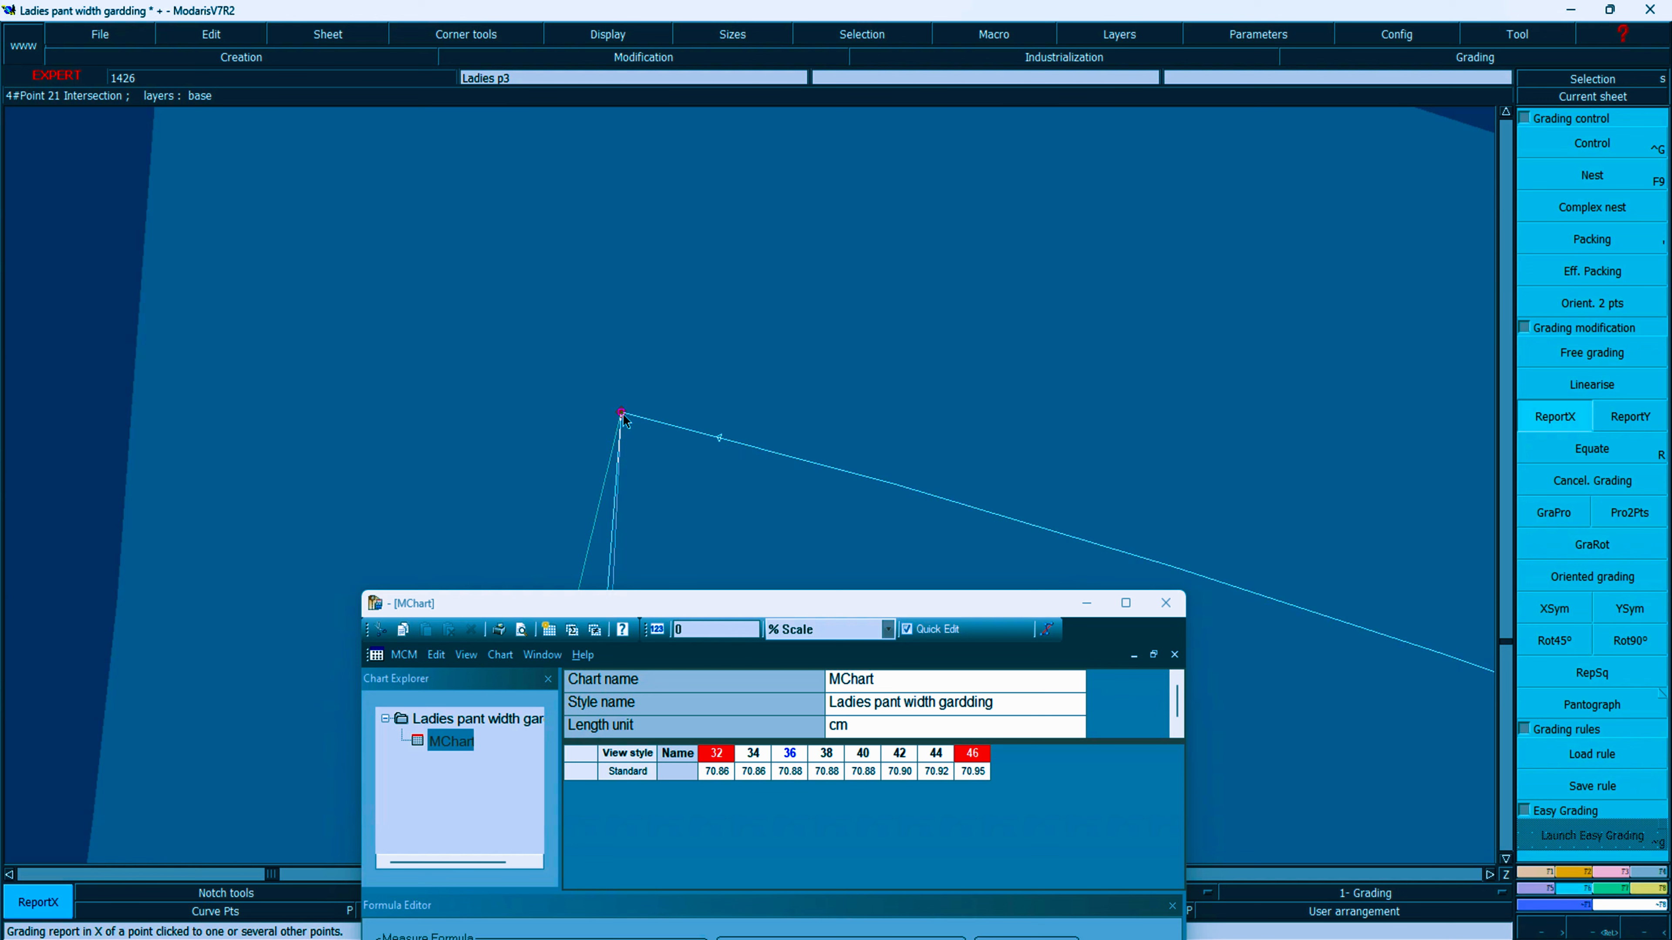
left_click(876, 278)
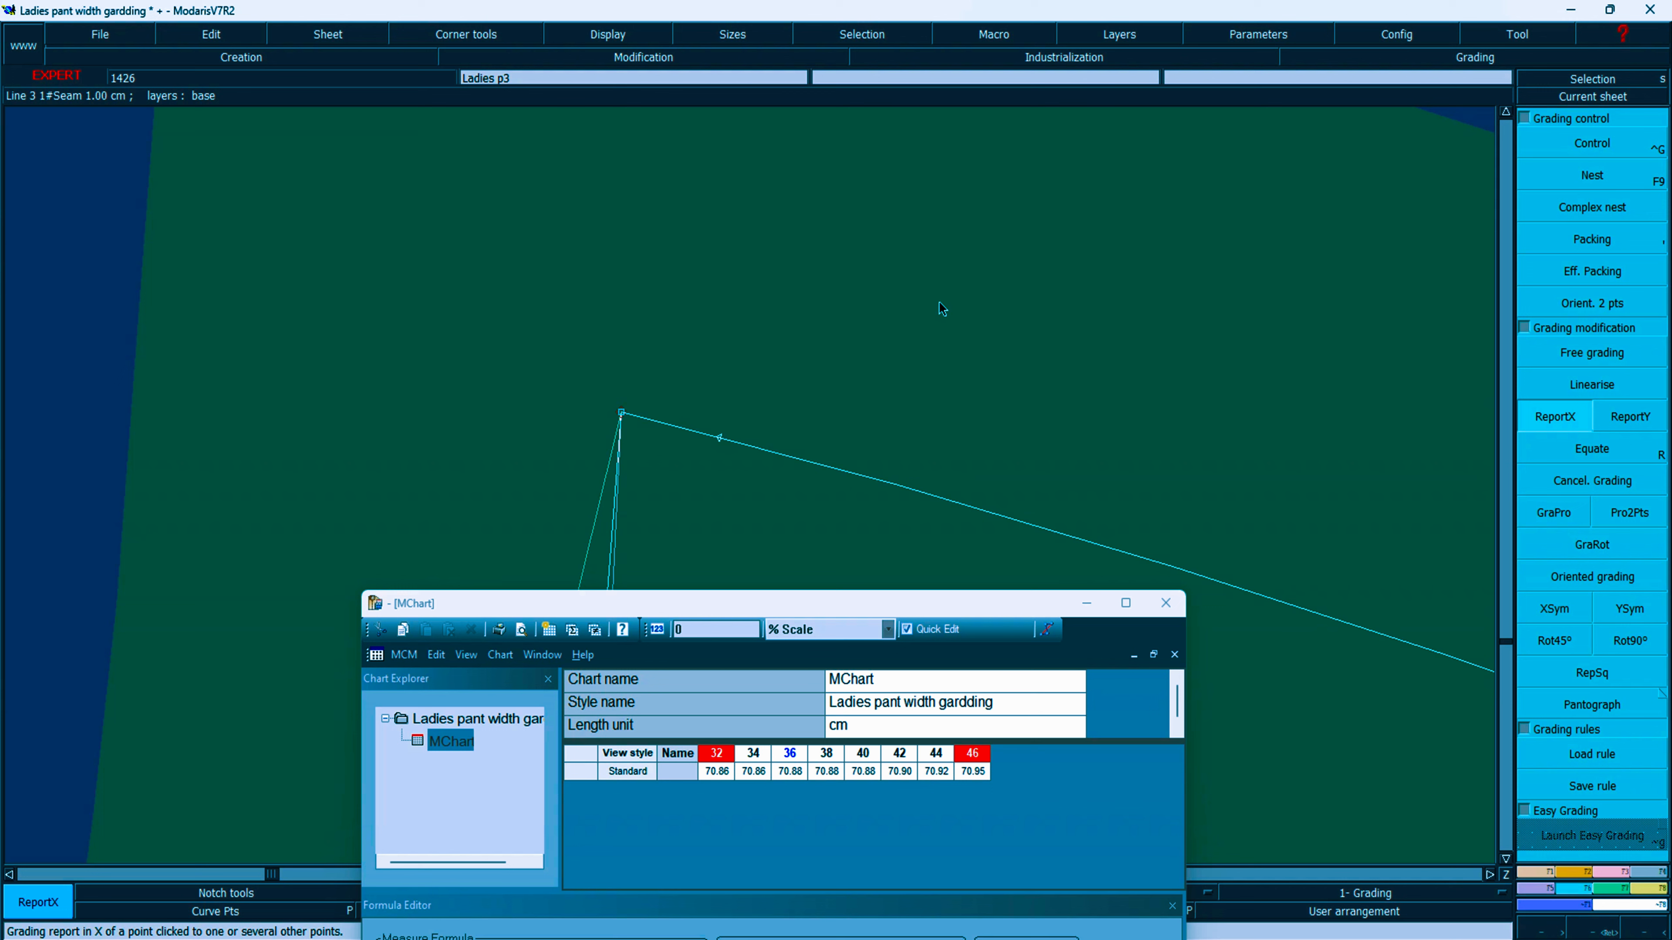
Step: Set the back crotch point's ddx between sizes 34 and 36 to 0.15 in its grading table
left_click(1561, 146)
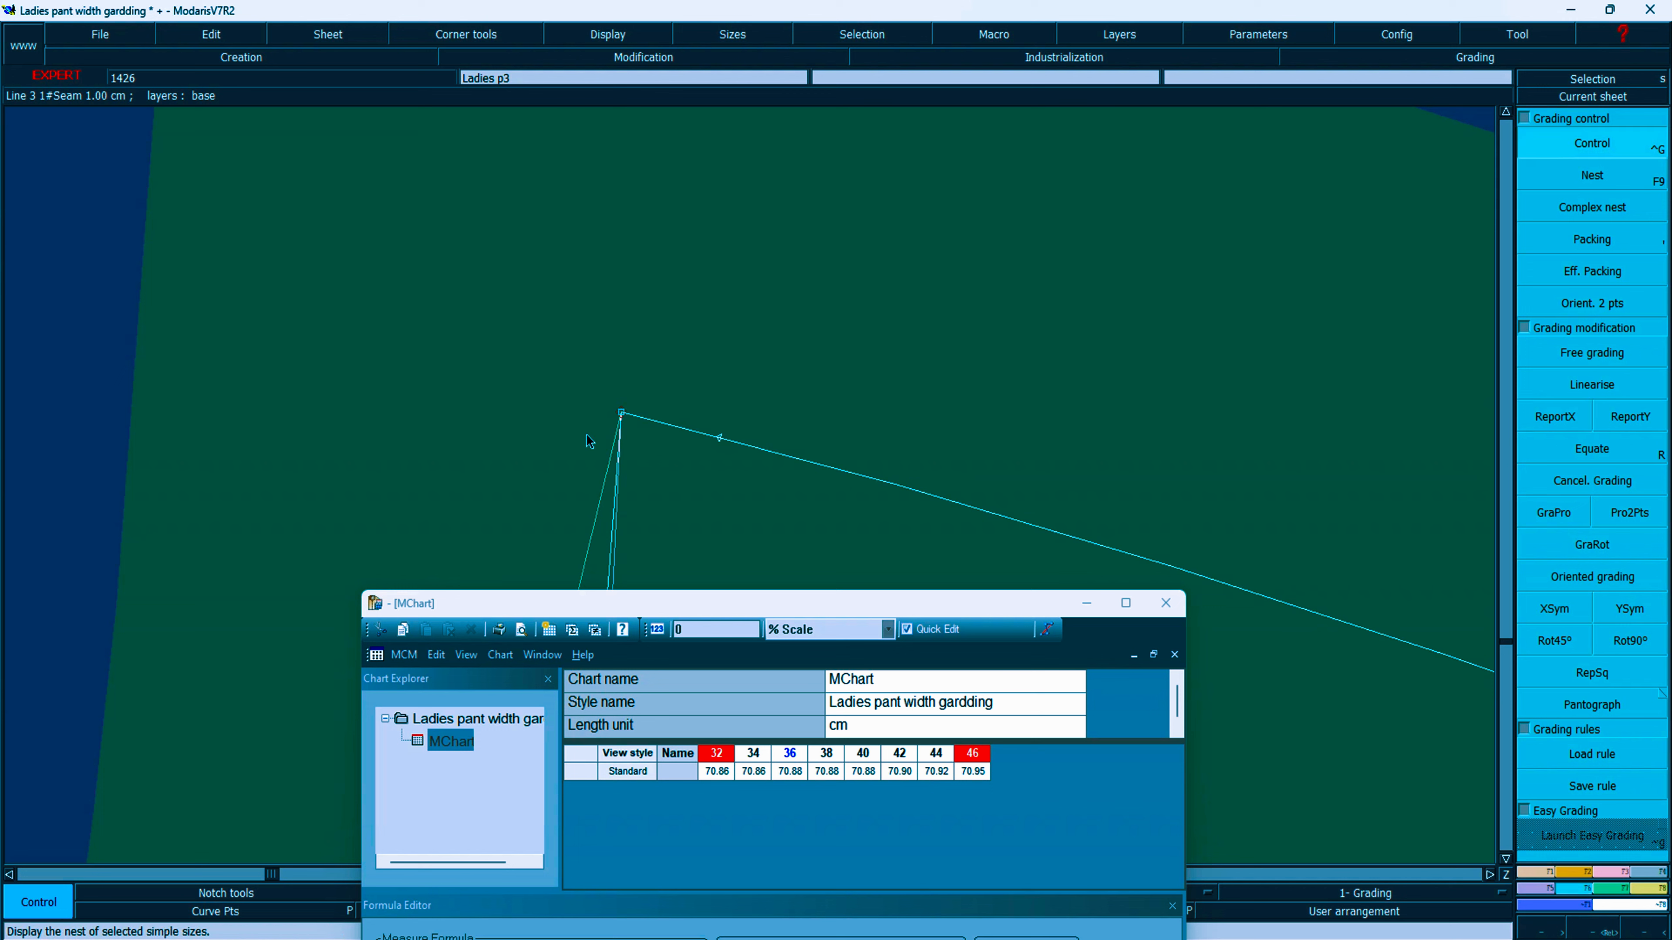
left_click(622, 413)
left_click(1435, 105)
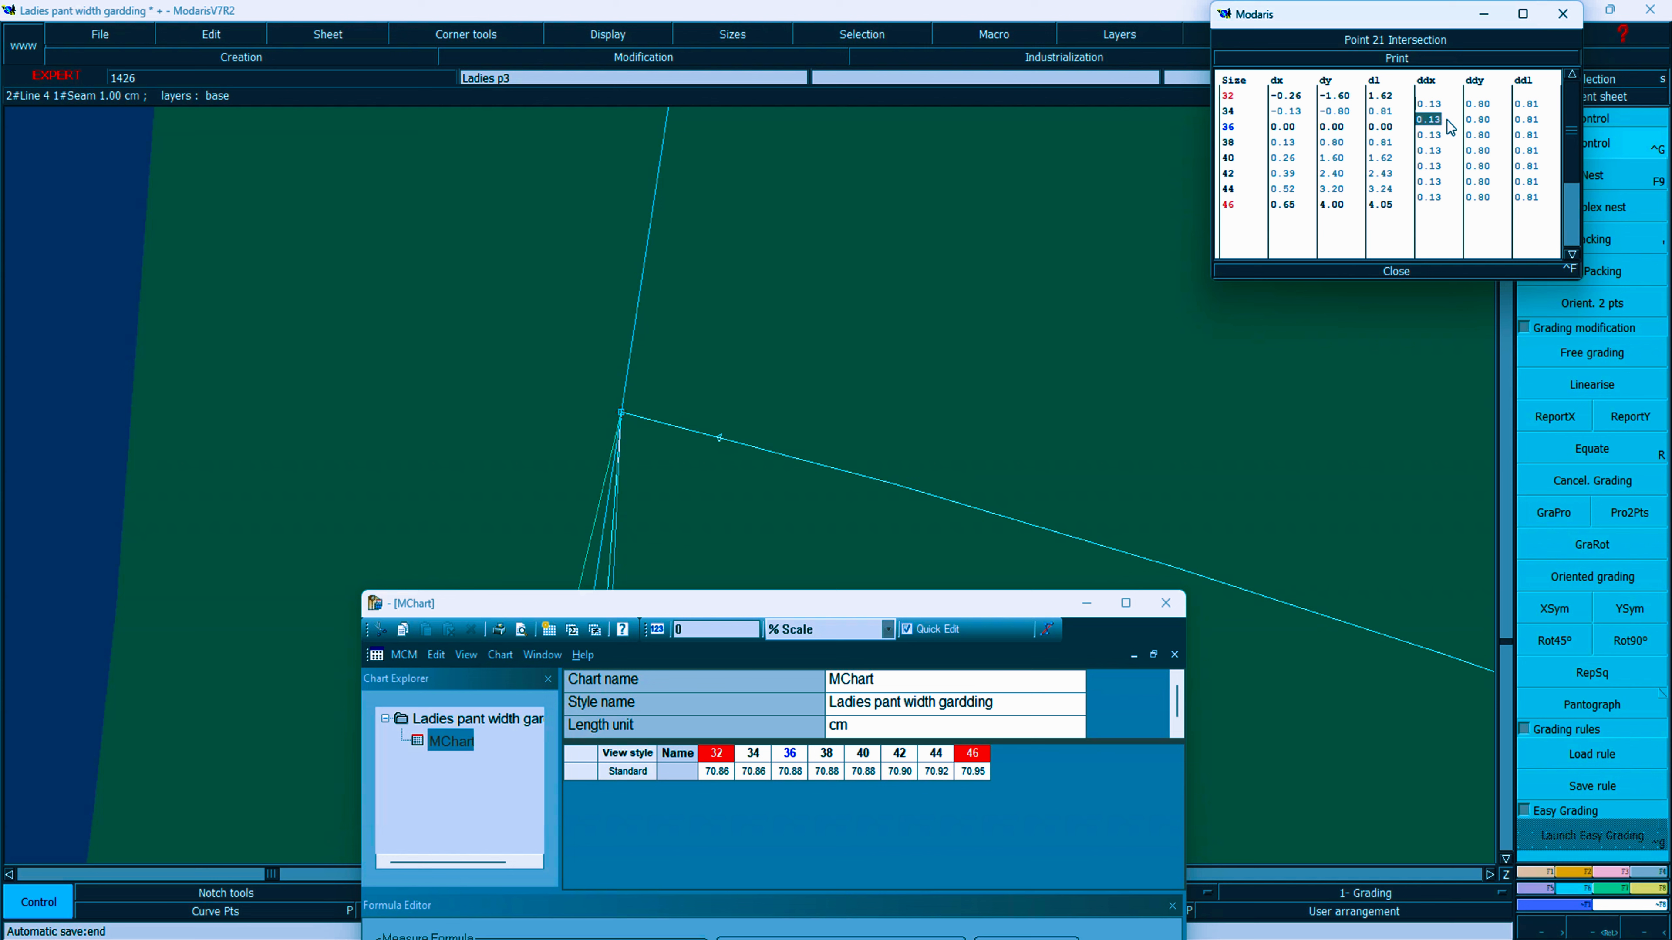
type("0")
key("Return")
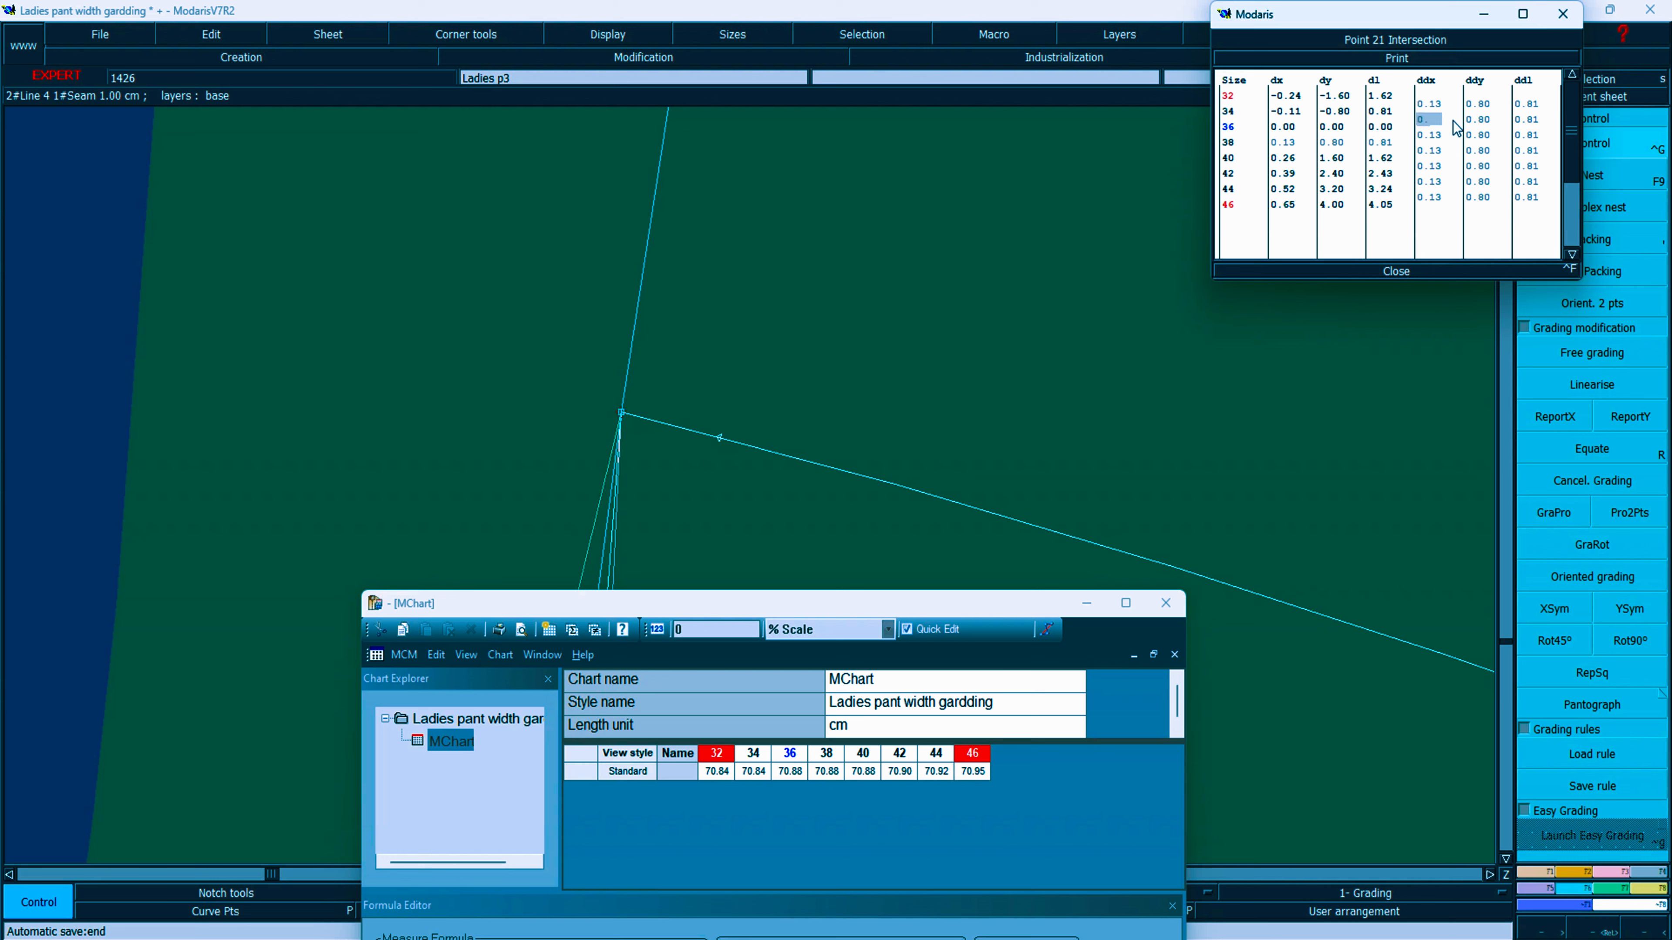
key("Return")
left_click(1431, 135)
left_click(1439, 151)
Step: Adjust the back crotch point's ddx from size 42 upward until those inseam lengths match the other sizes in MChart
left_click(1434, 166)
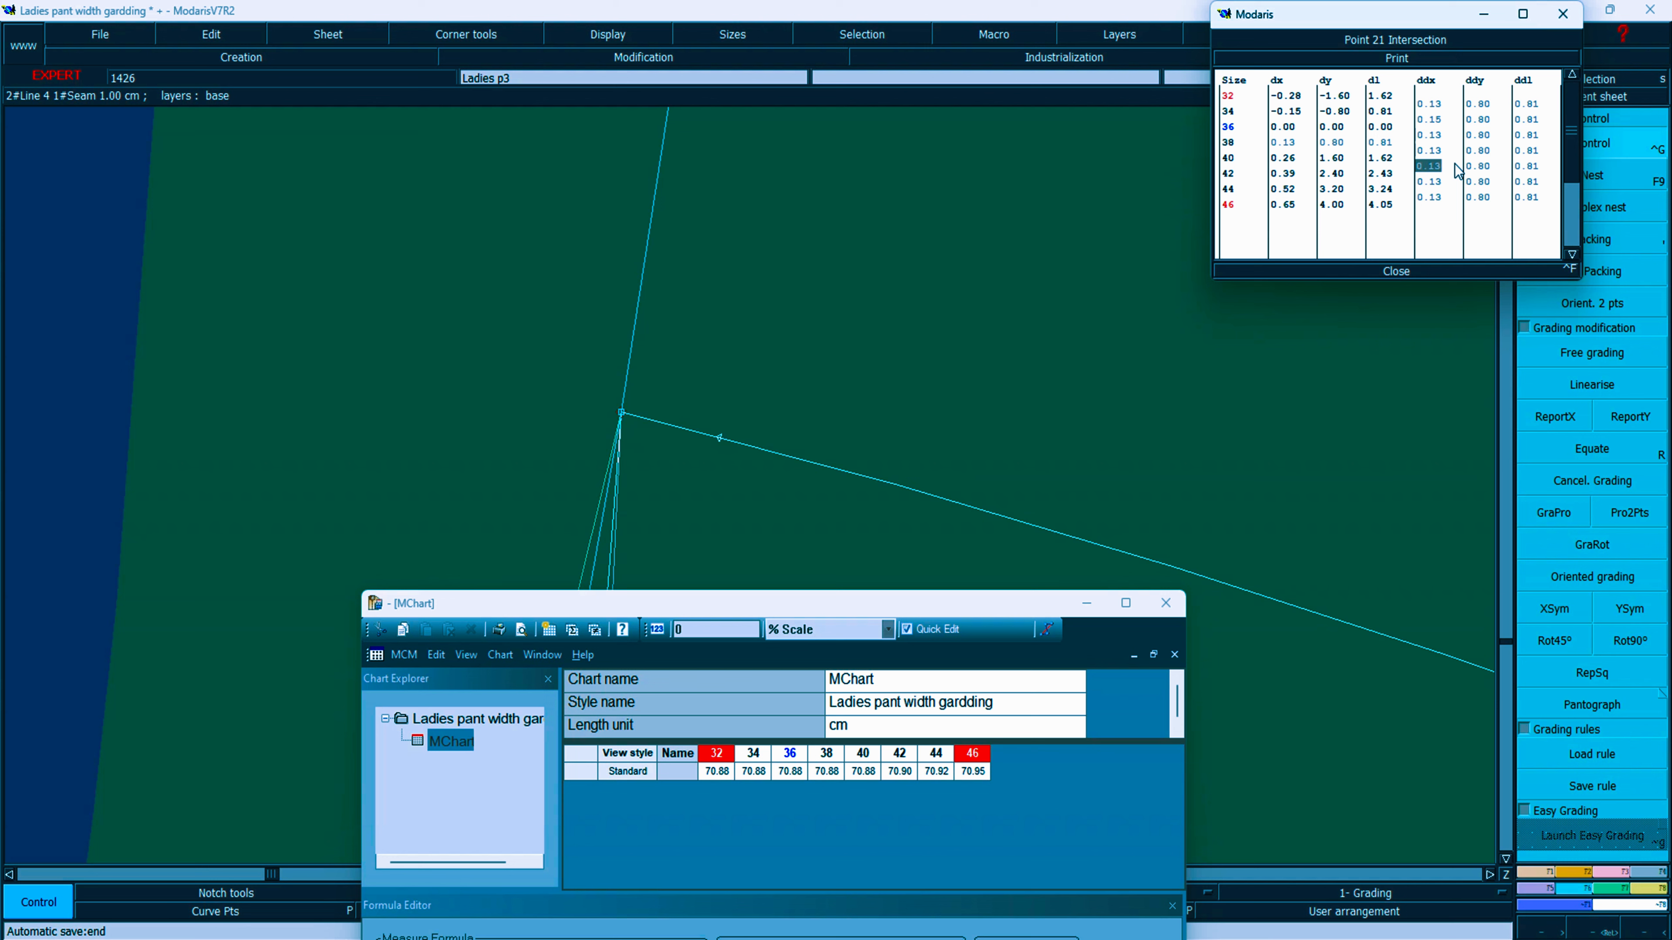
type("11")
key("Return")
left_click(1439, 168)
type("0")
left_click(1428, 181)
type("0.")
key("Return")
key("Return")
left_click(1396, 271)
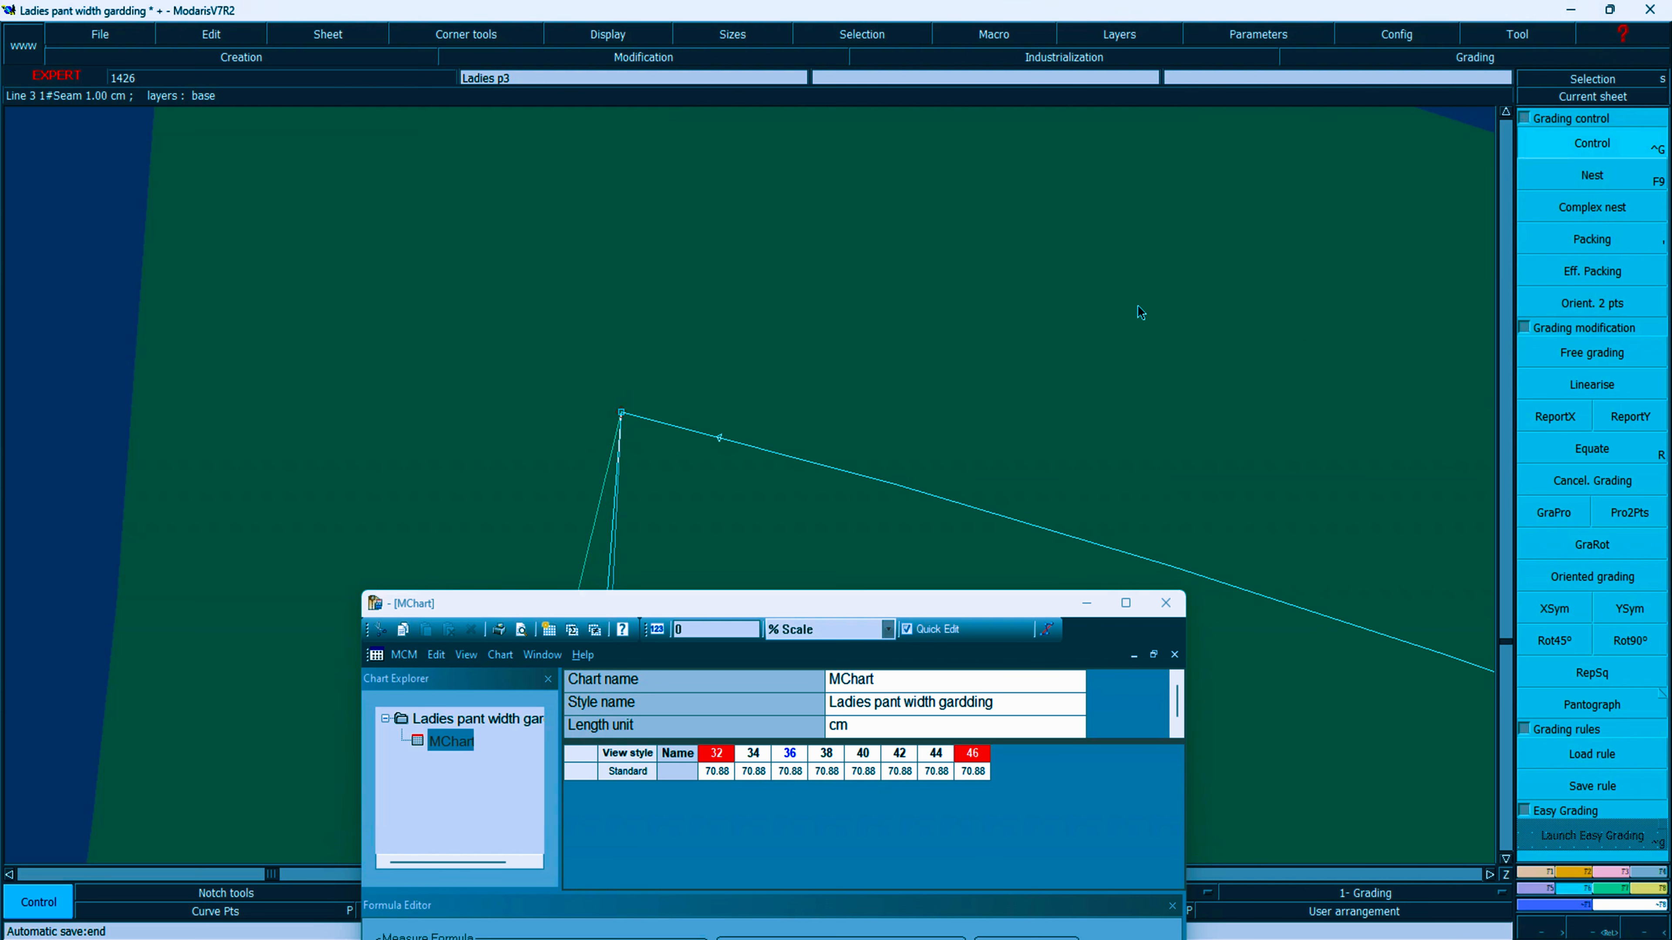
Step: Delete the developed point beside the back crotch point and display the graded size nest
key("Home")
key("Return")
left_click_drag(455, 239, 673, 367)
key("Delete")
left_click(796, 403)
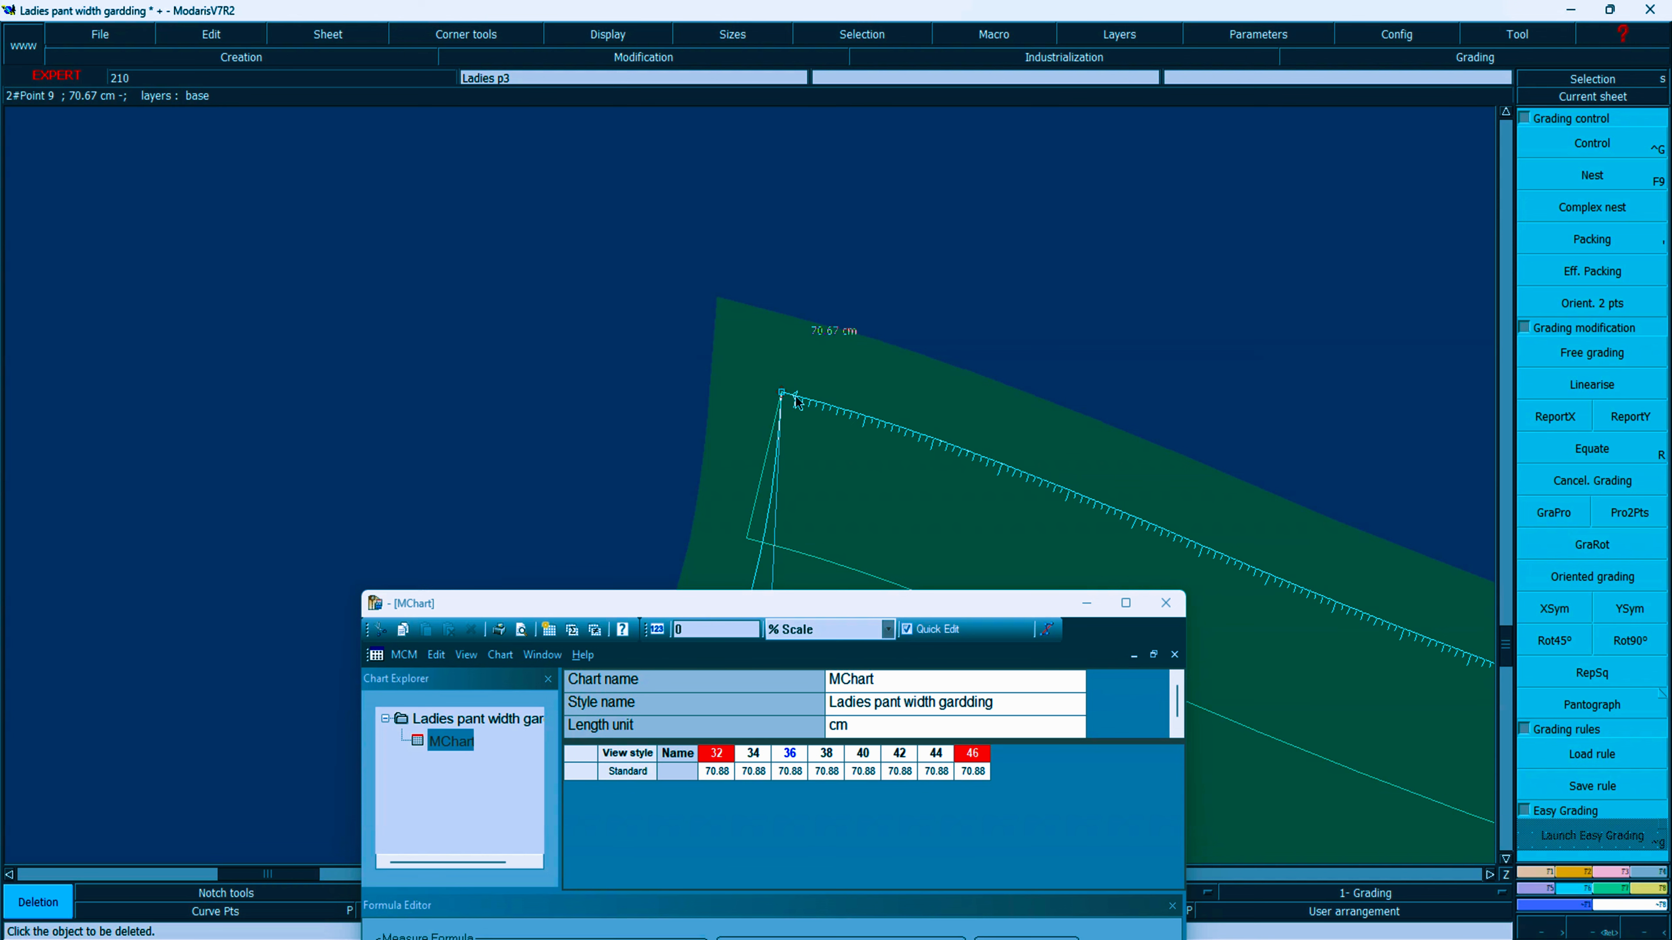
key("F9")
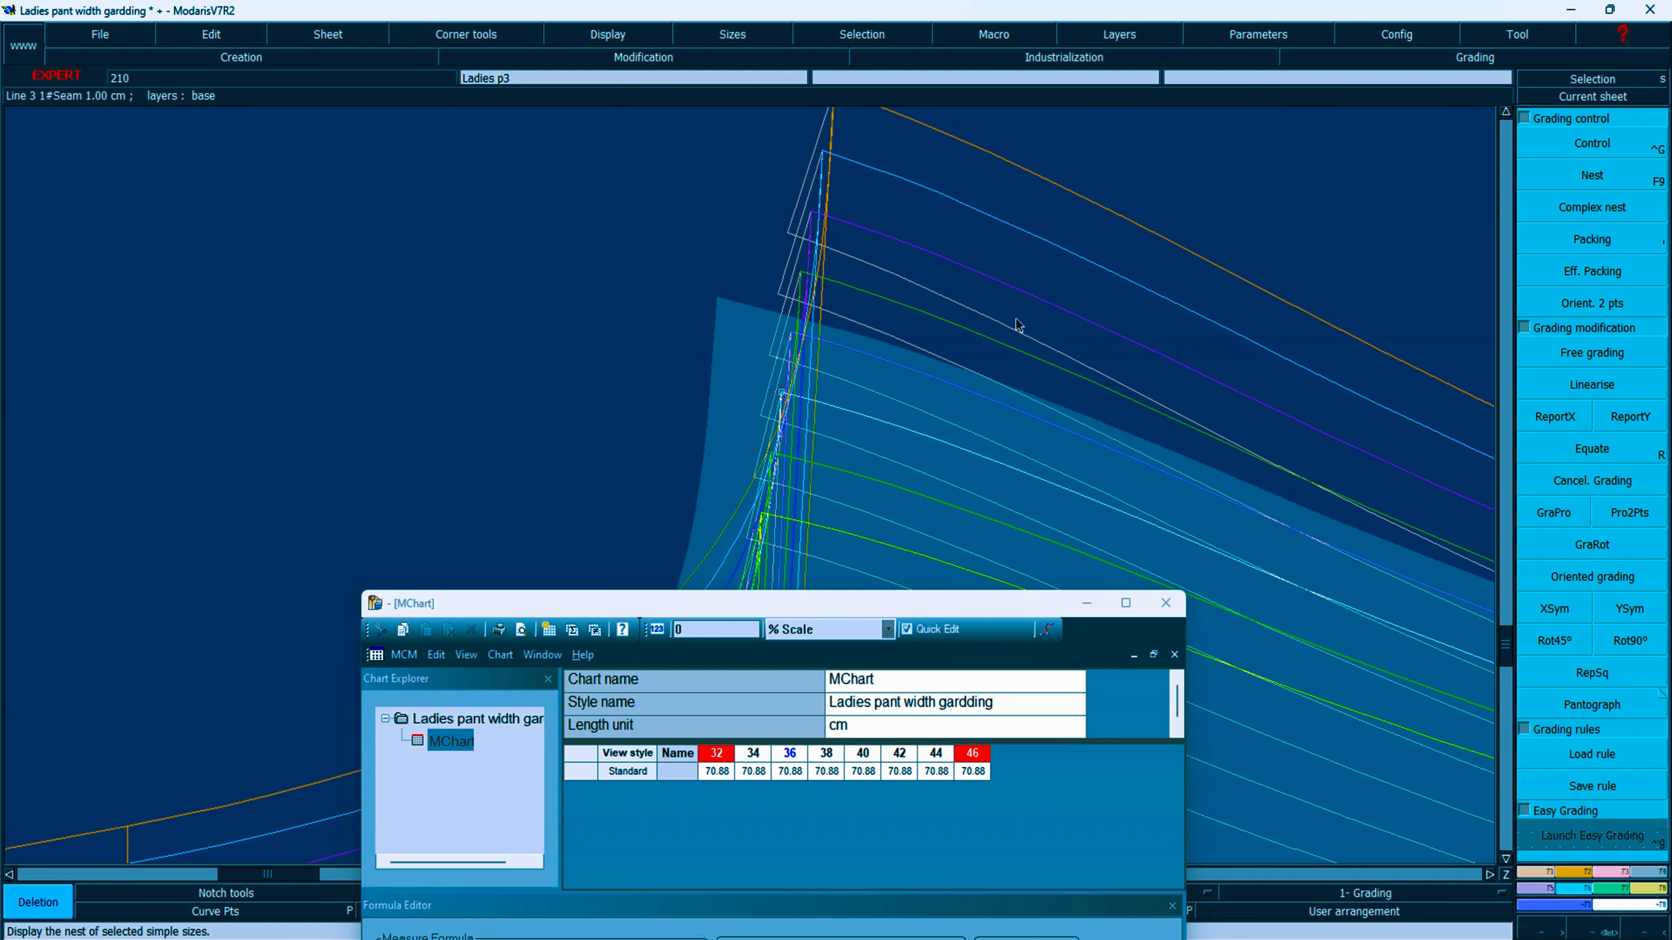
Step: Arrange all sheets, delete the back inseam measure from MChart and move the chart window clear of the pattern sheets
key("j")
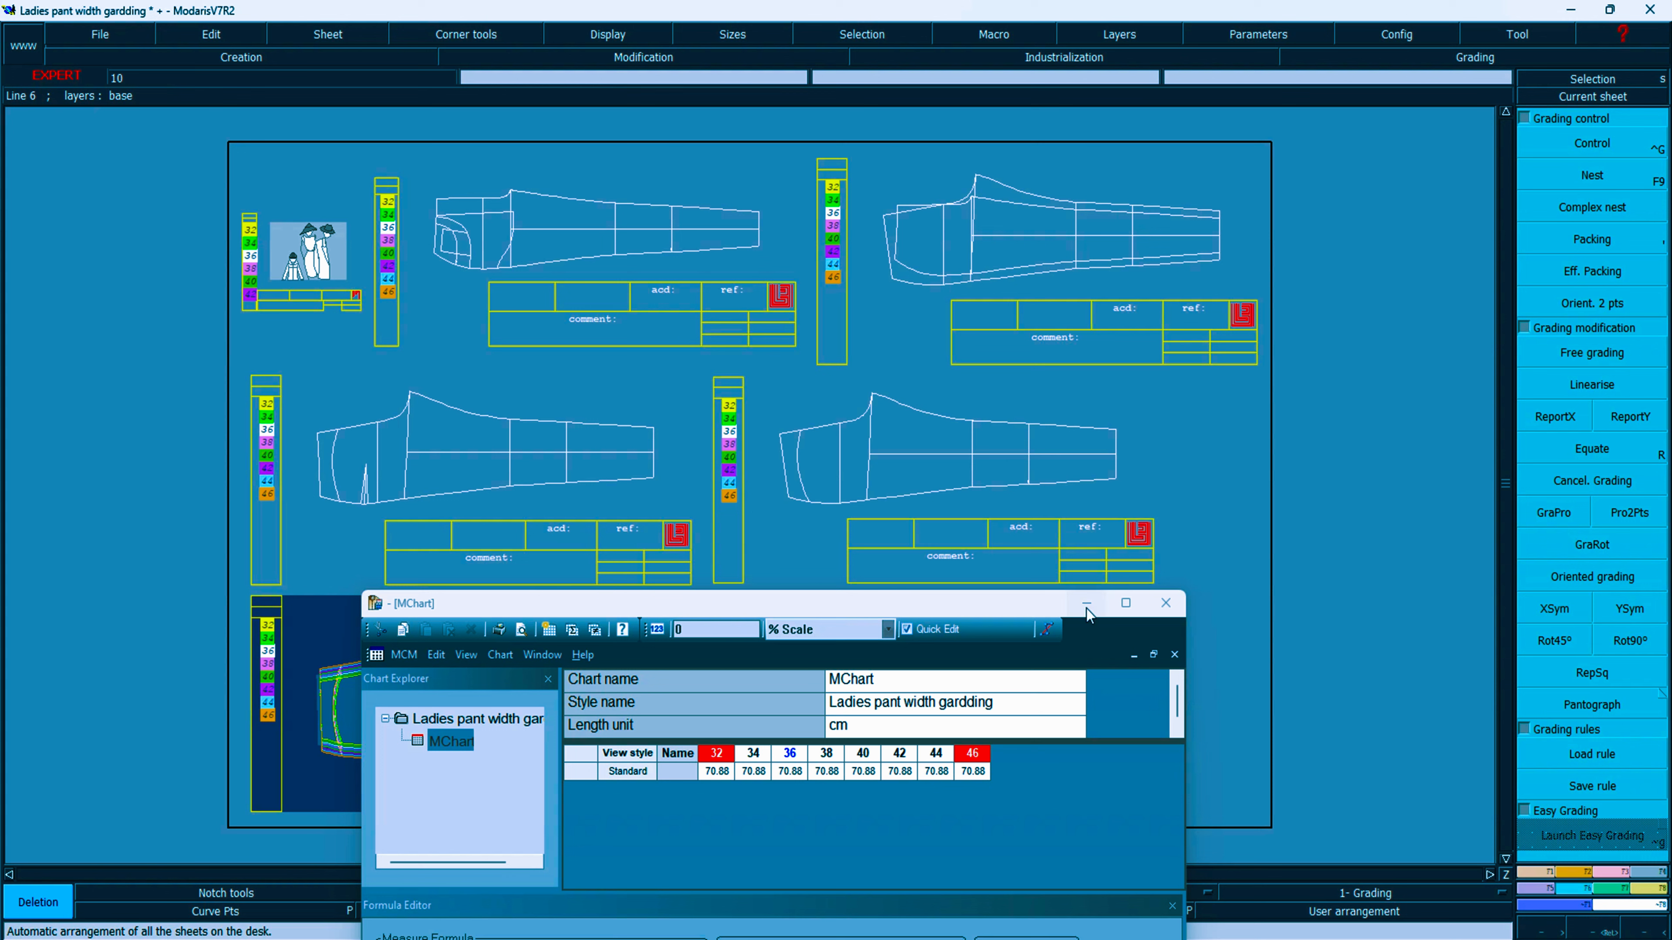
left_click(570, 770)
key("Delete")
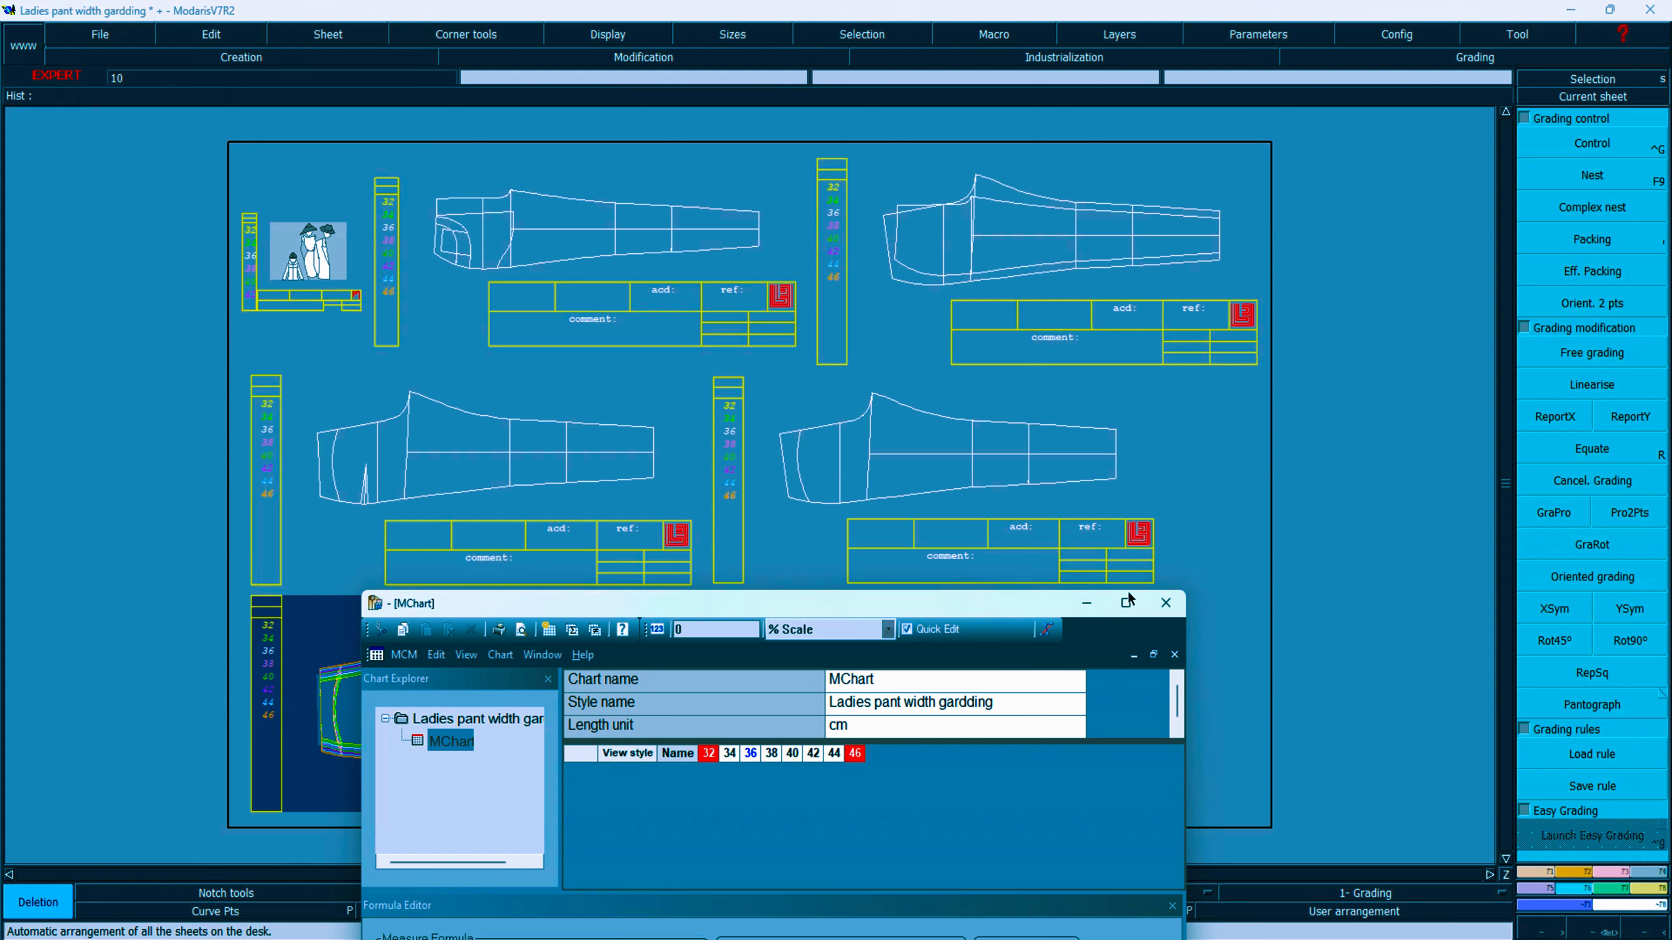
left_click(1086, 605)
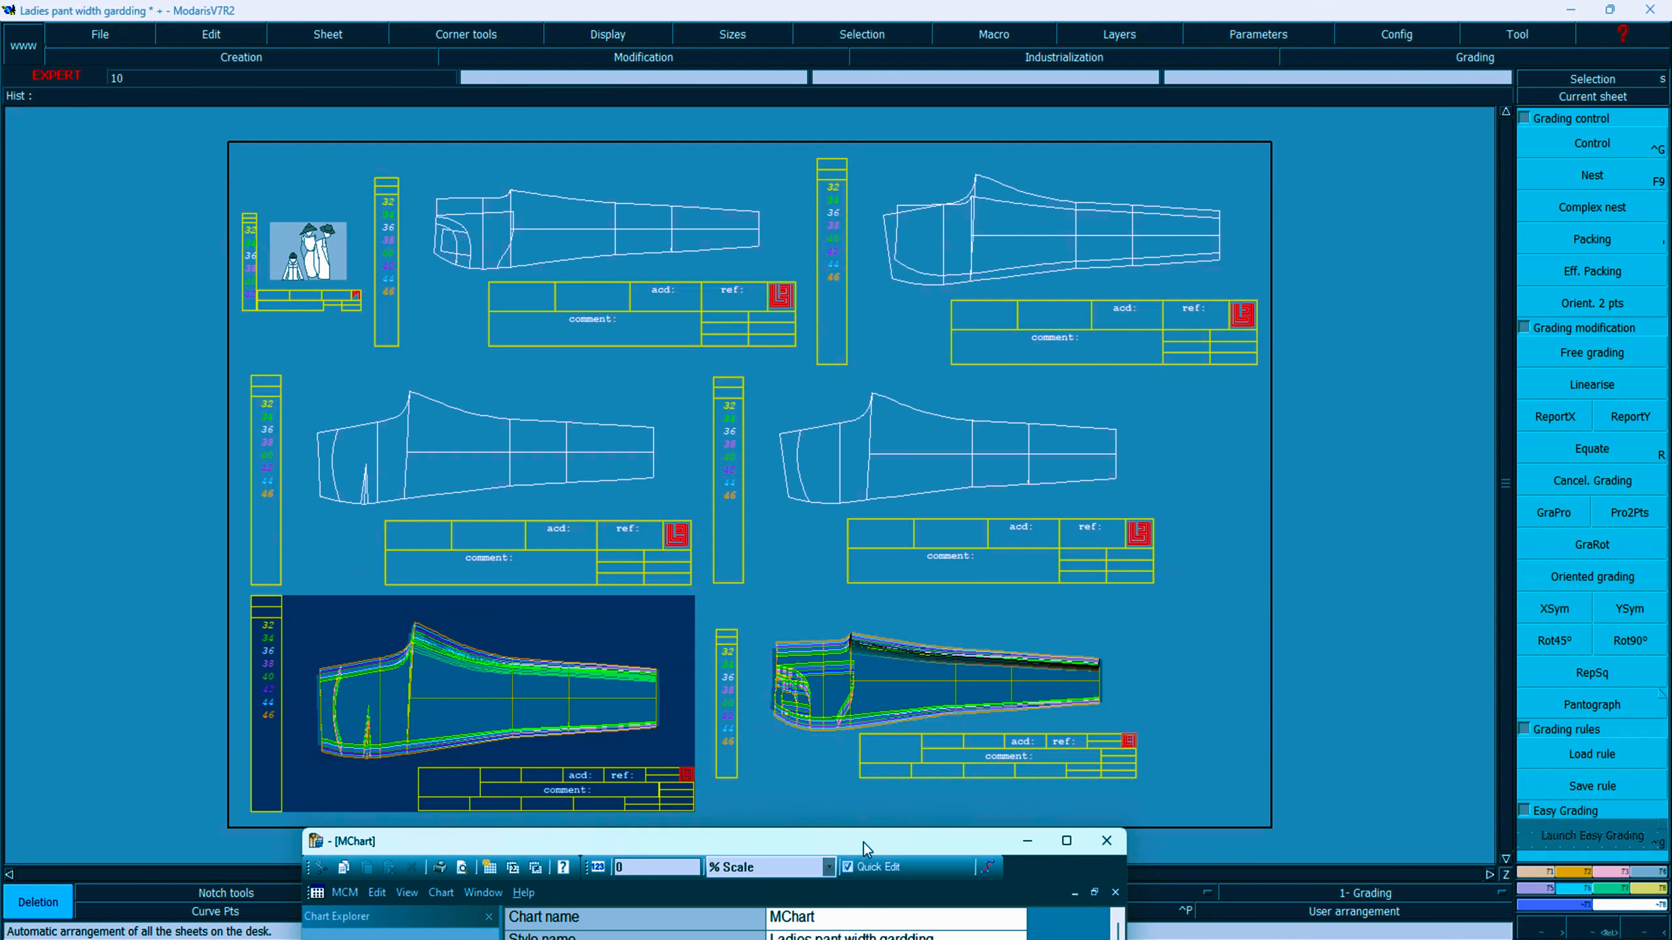
Step: Make the front piece Ladies pa current, delete its inseam length measure from the sheet and redisplay its size nest
left_click(1606, 99)
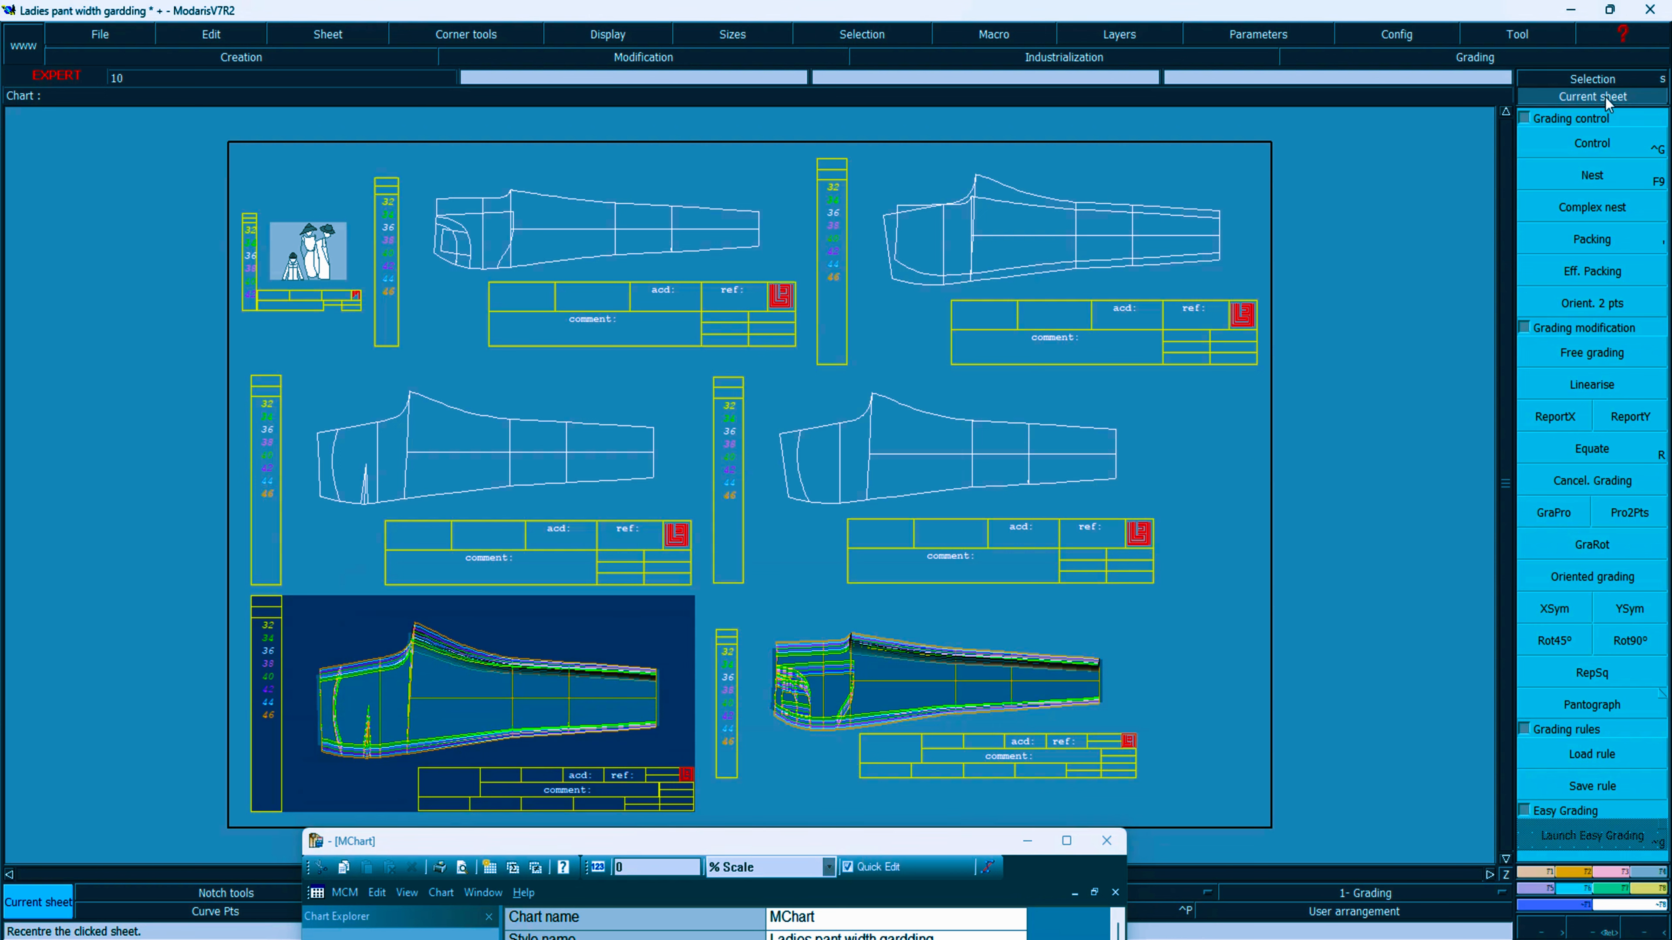
left_click(967, 688)
key("F9")
key("Delete")
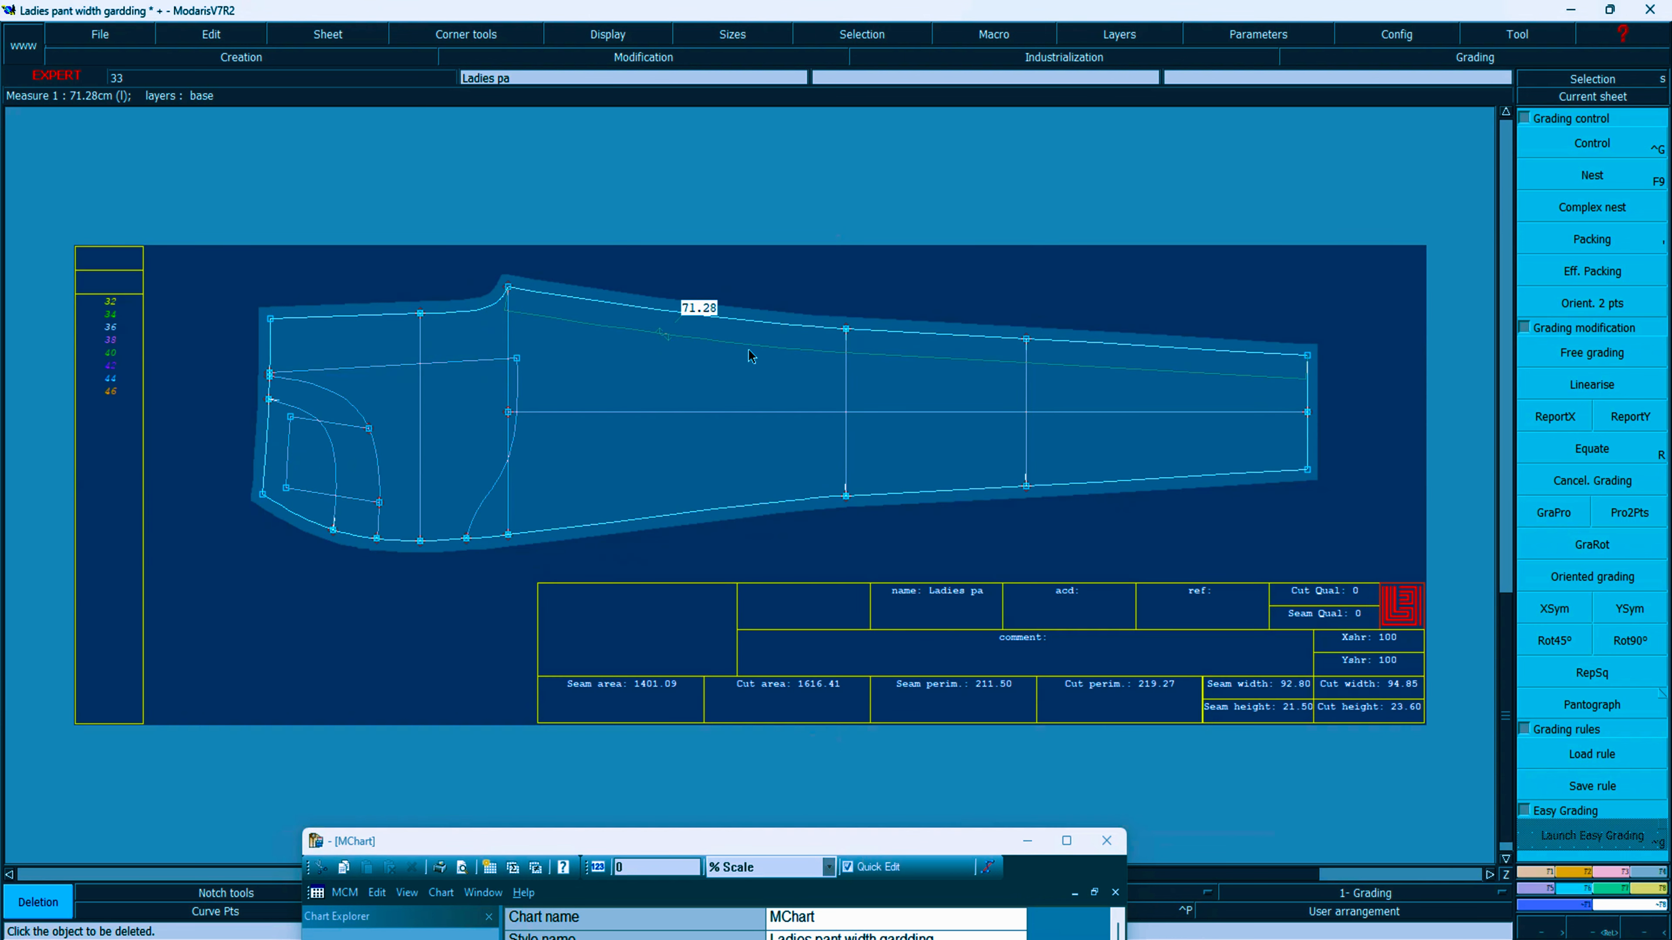
left_click(748, 343)
key("F9")
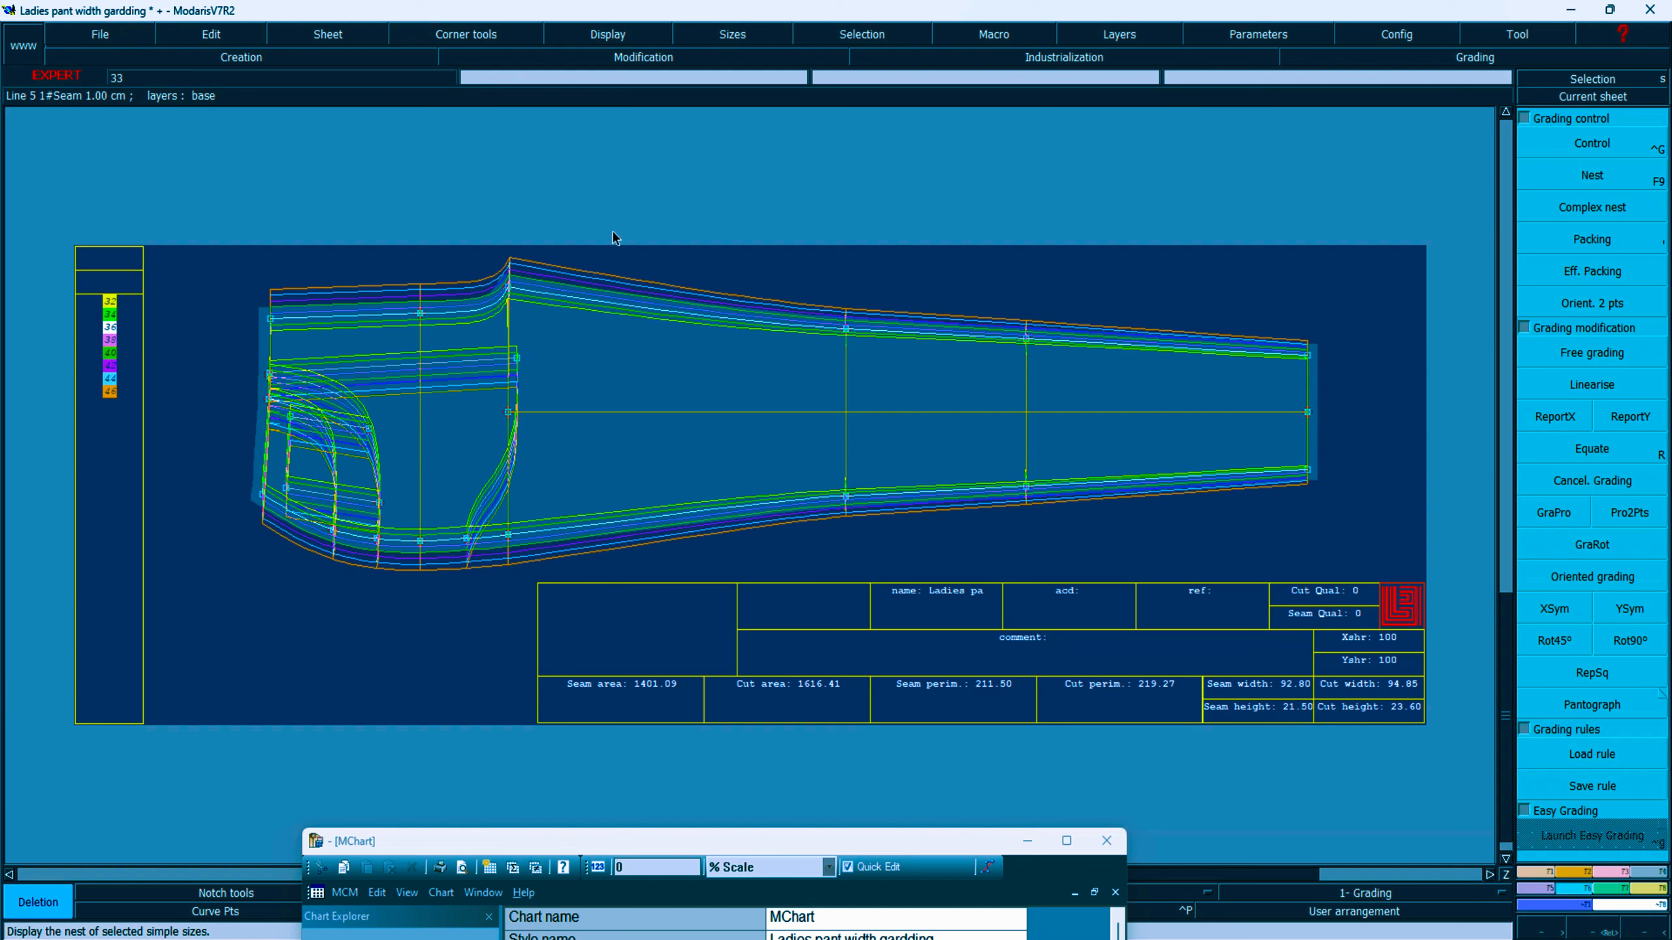
Step: Pack the front piece's graded sizes on its crotch point
key("Return")
left_click_drag(172, 256, 695, 526)
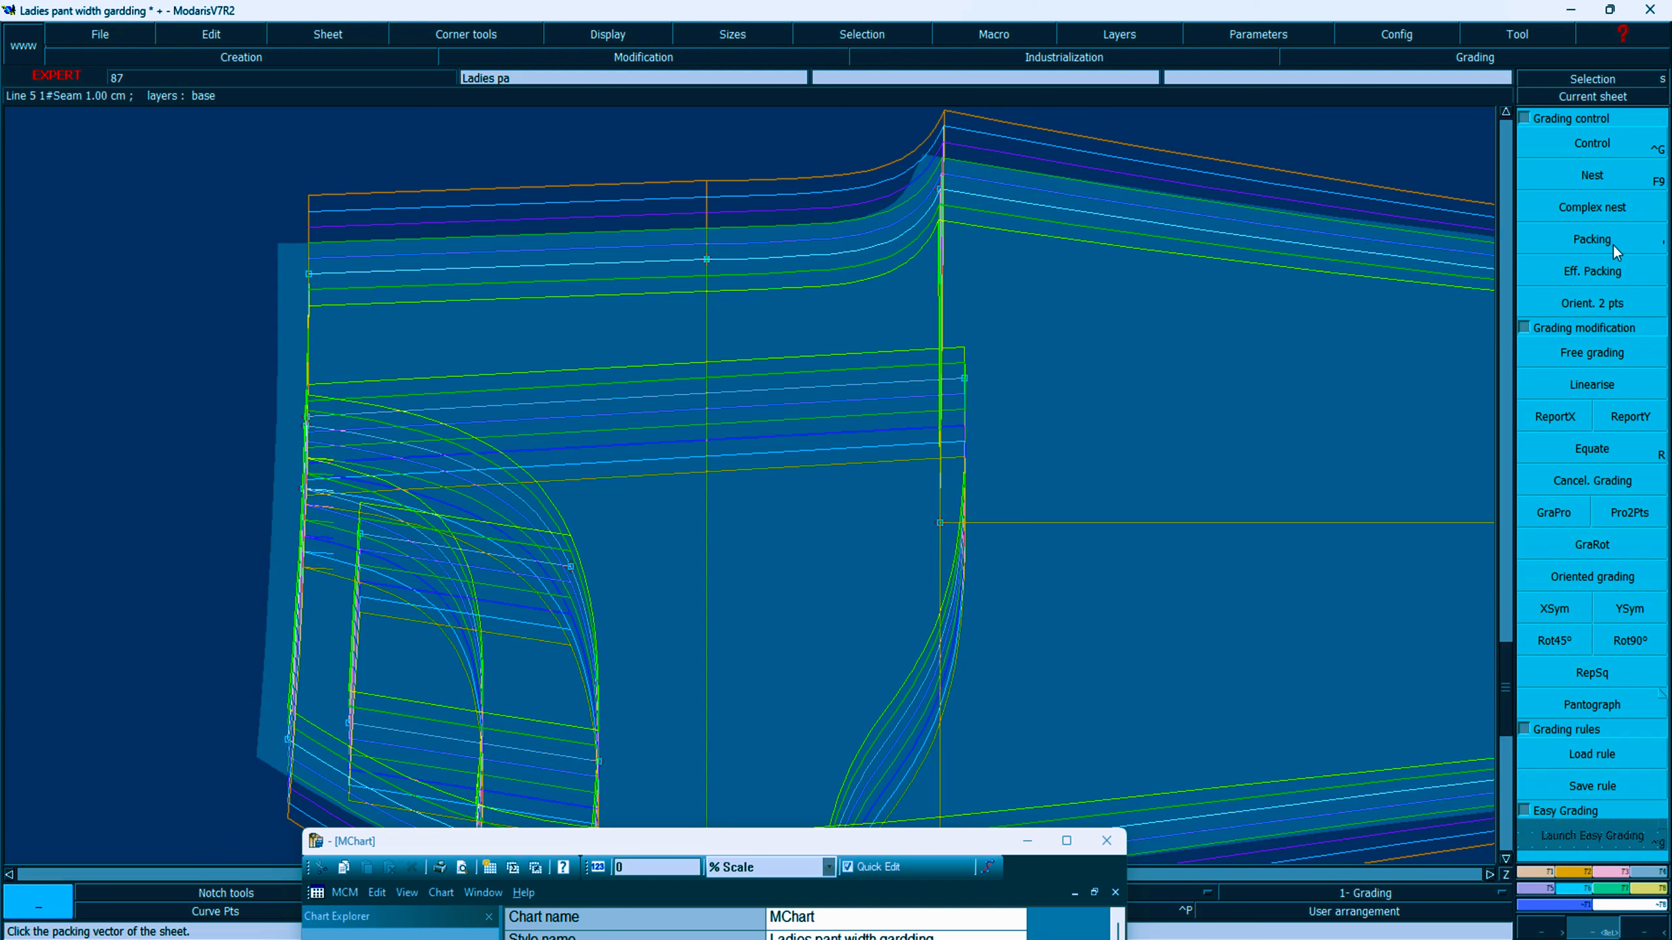
left_click(1601, 245)
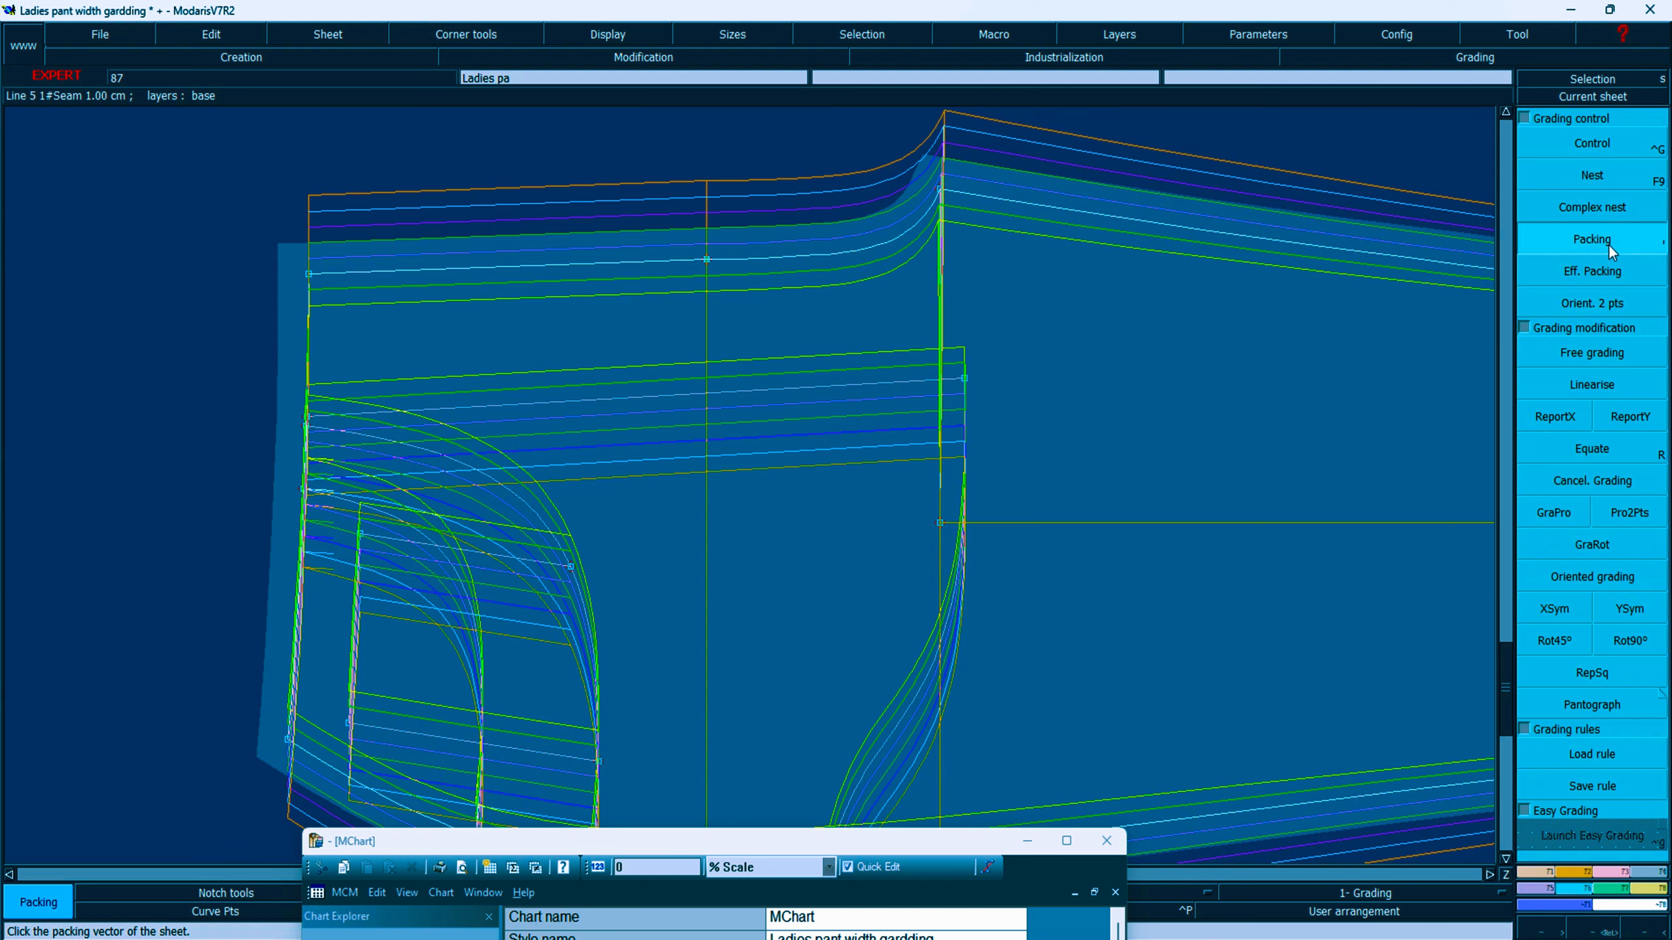
left_click(944, 190)
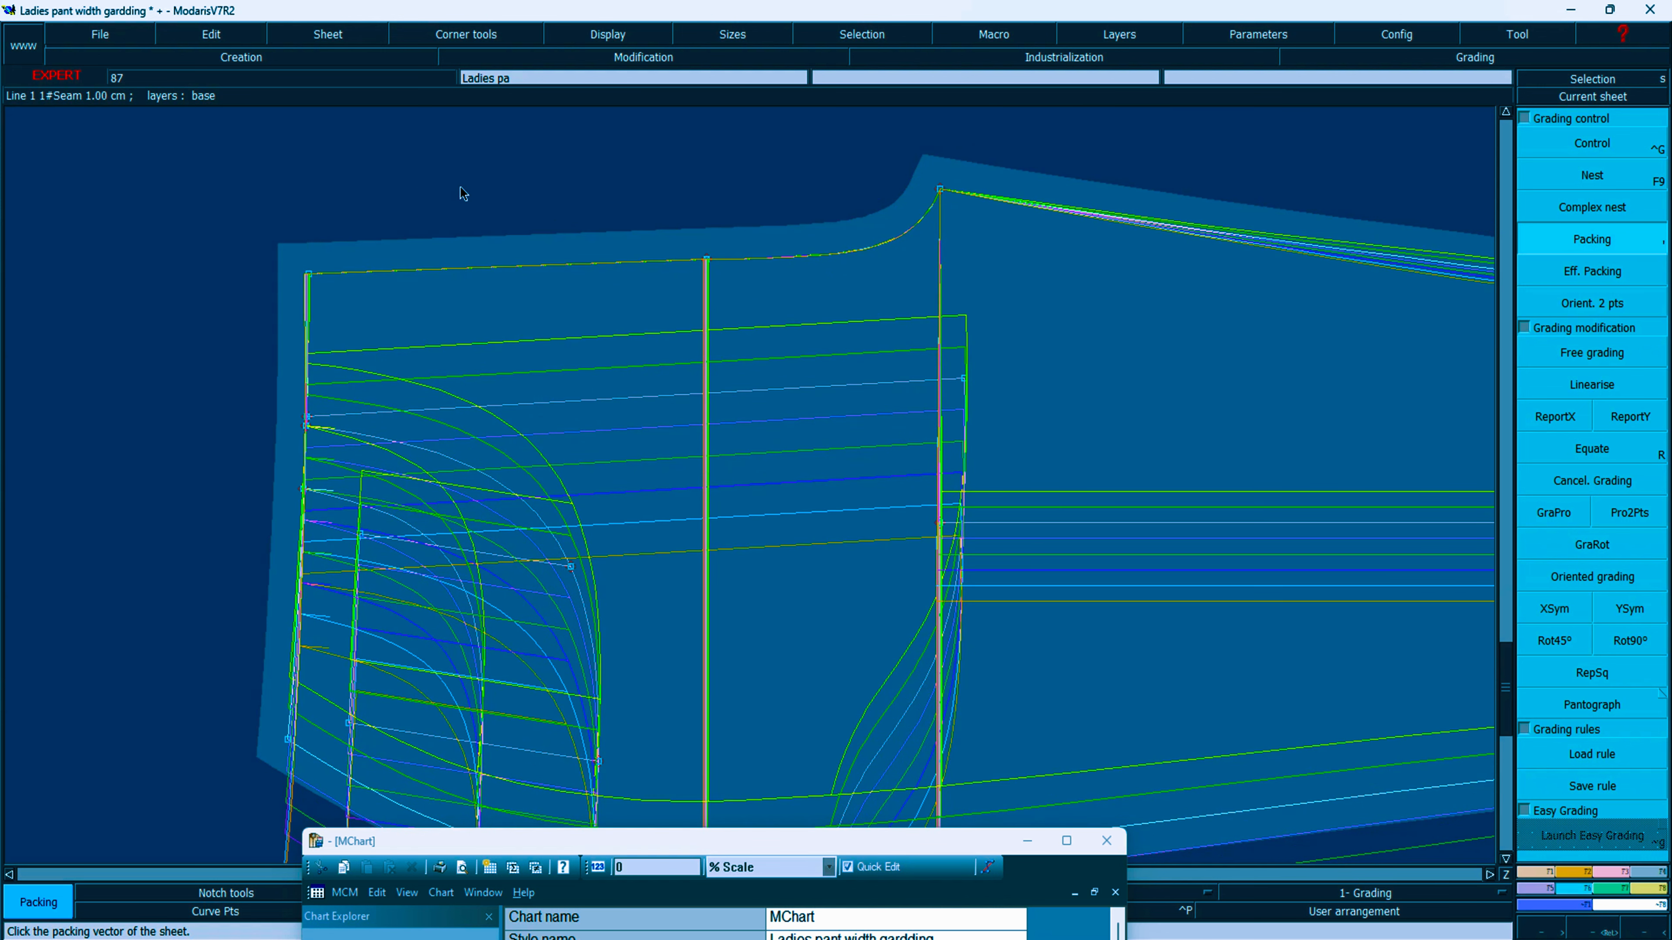
Step: Set ddx to 0 for all sizes at the front piece's centre-front waist point
key("Return")
left_click_drag(257, 225, 521, 396)
key("ctrl+g")
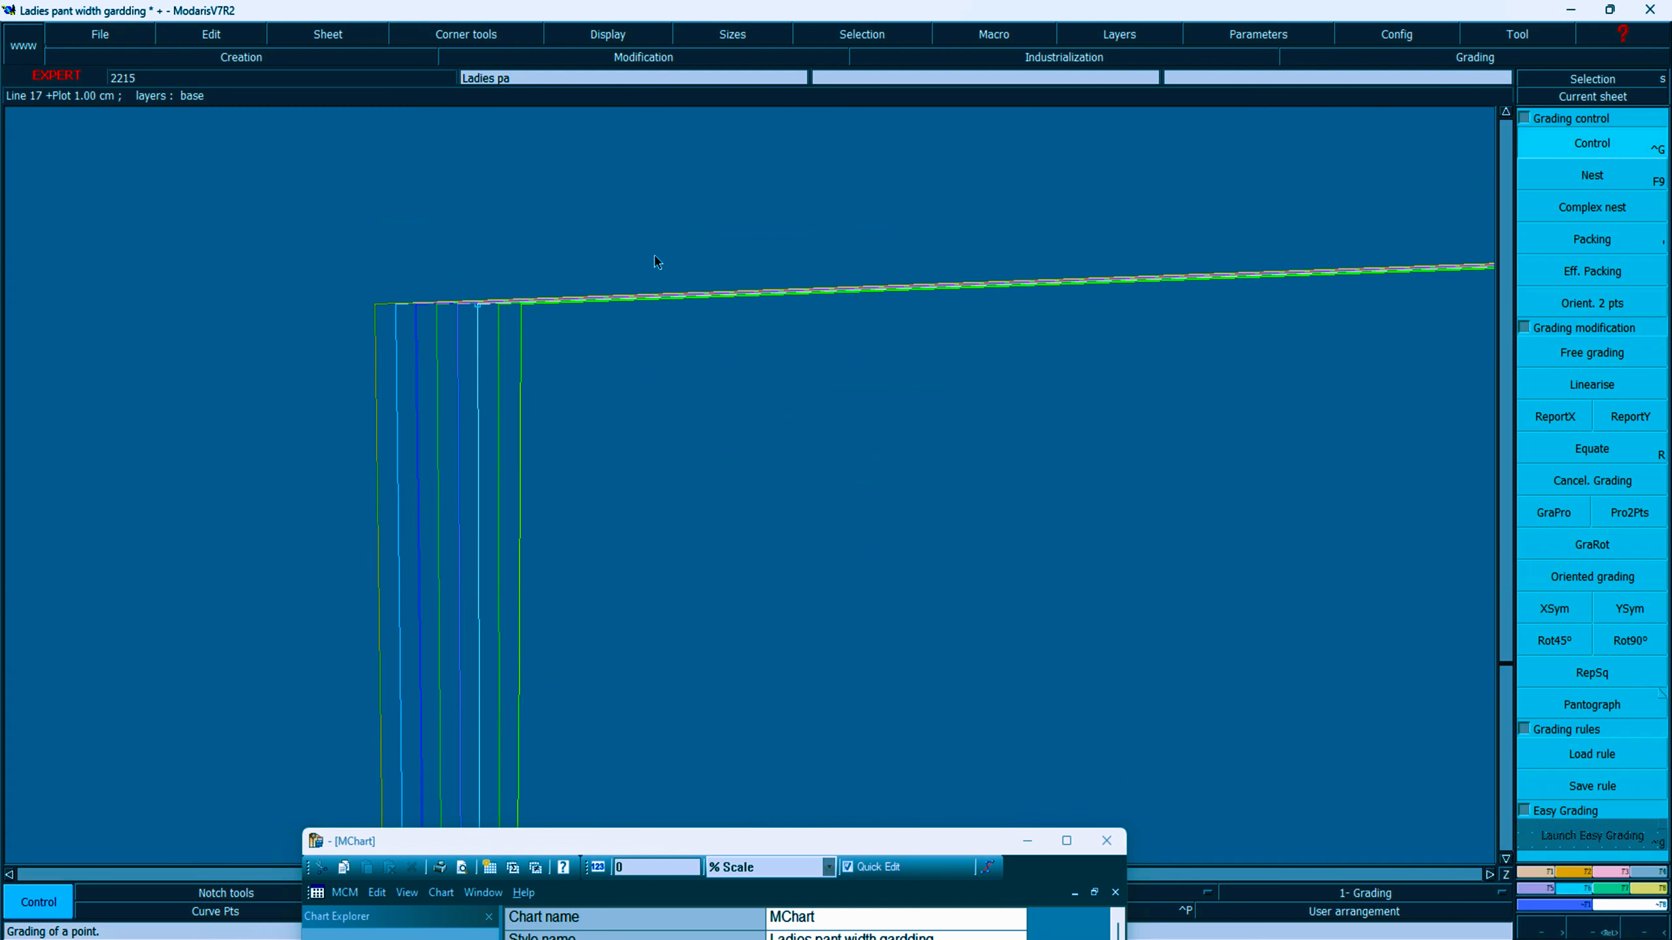
left_click(478, 306)
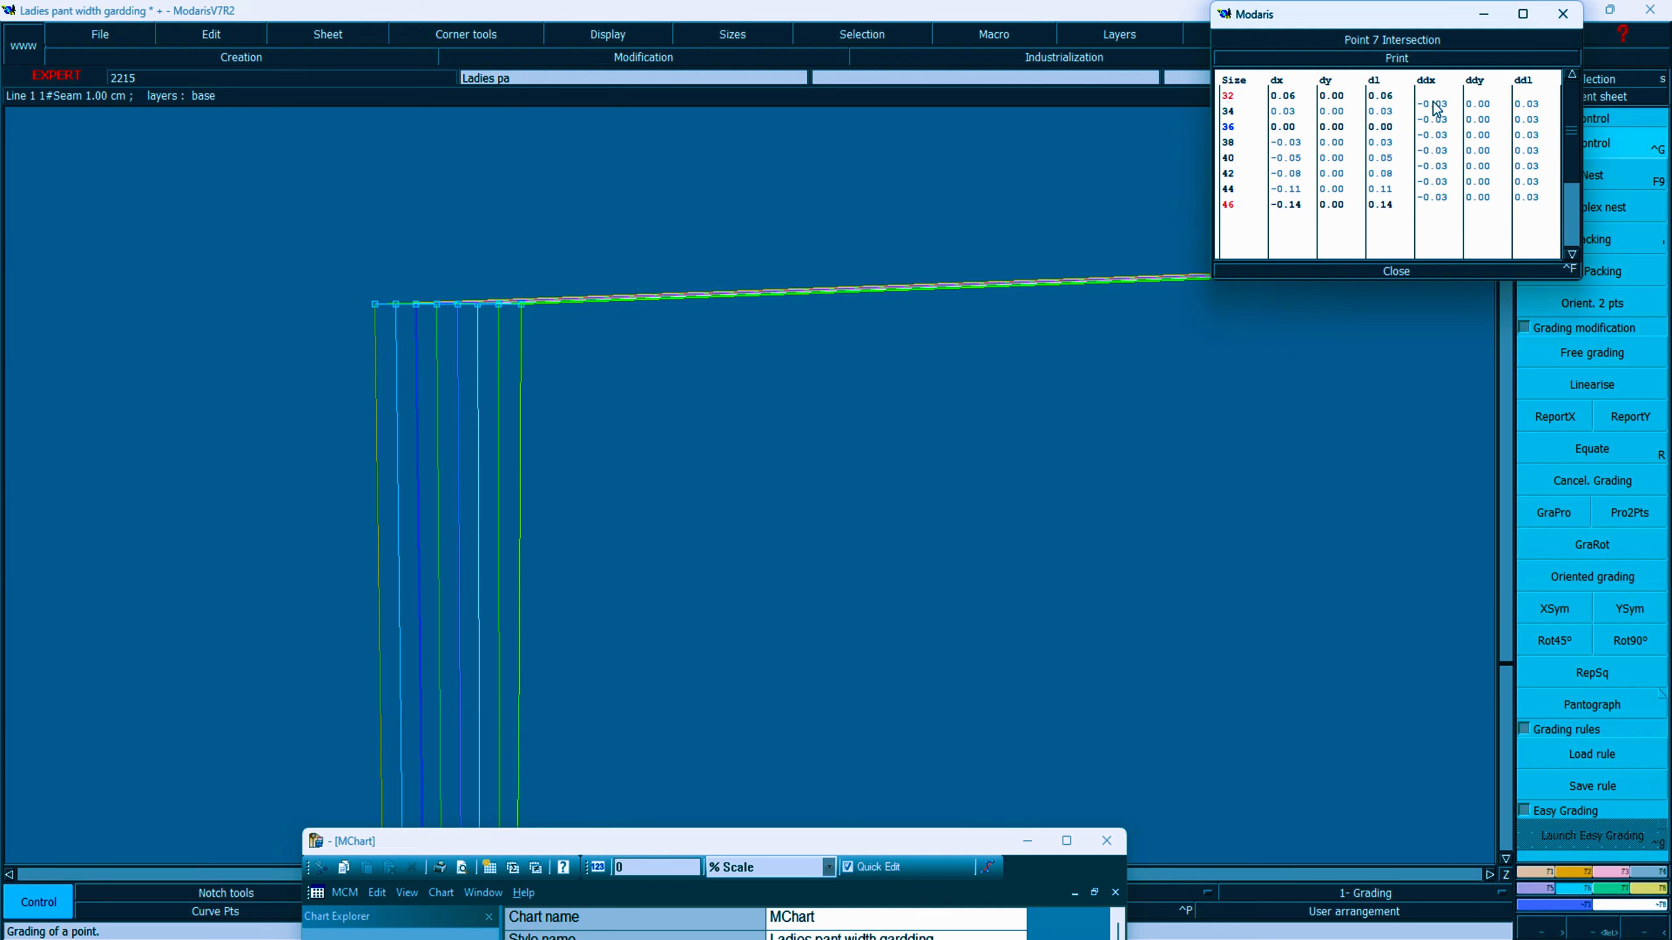
left_click_drag(1433, 105, 1442, 193)
type("00")
key("Return")
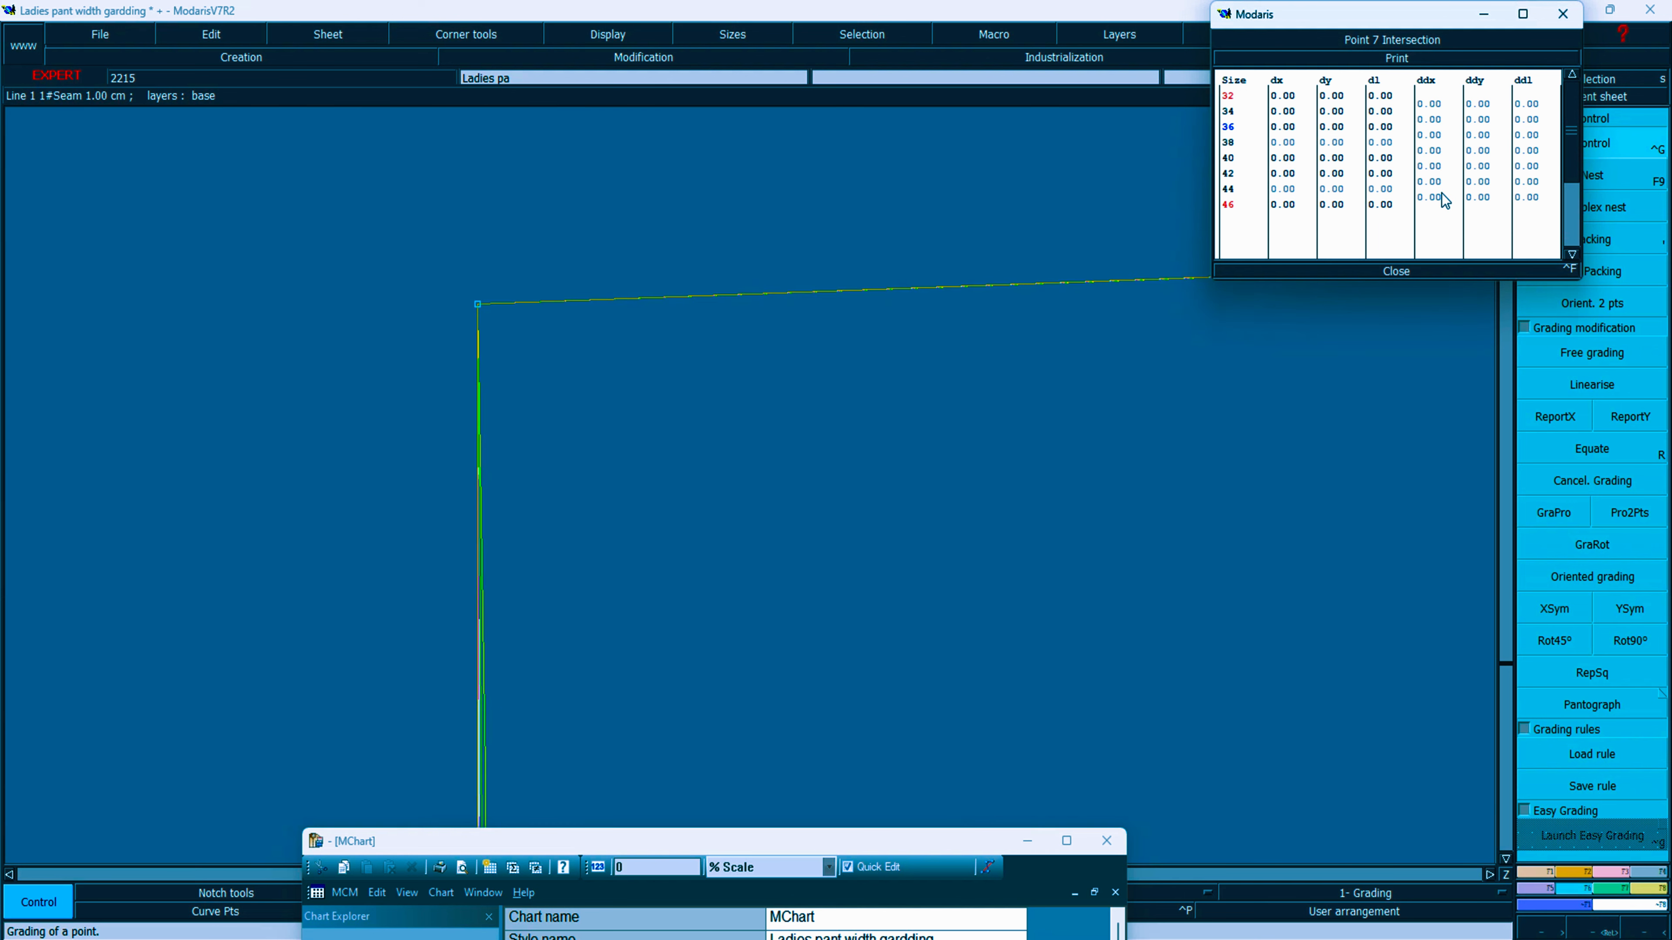
left_click(1386, 274)
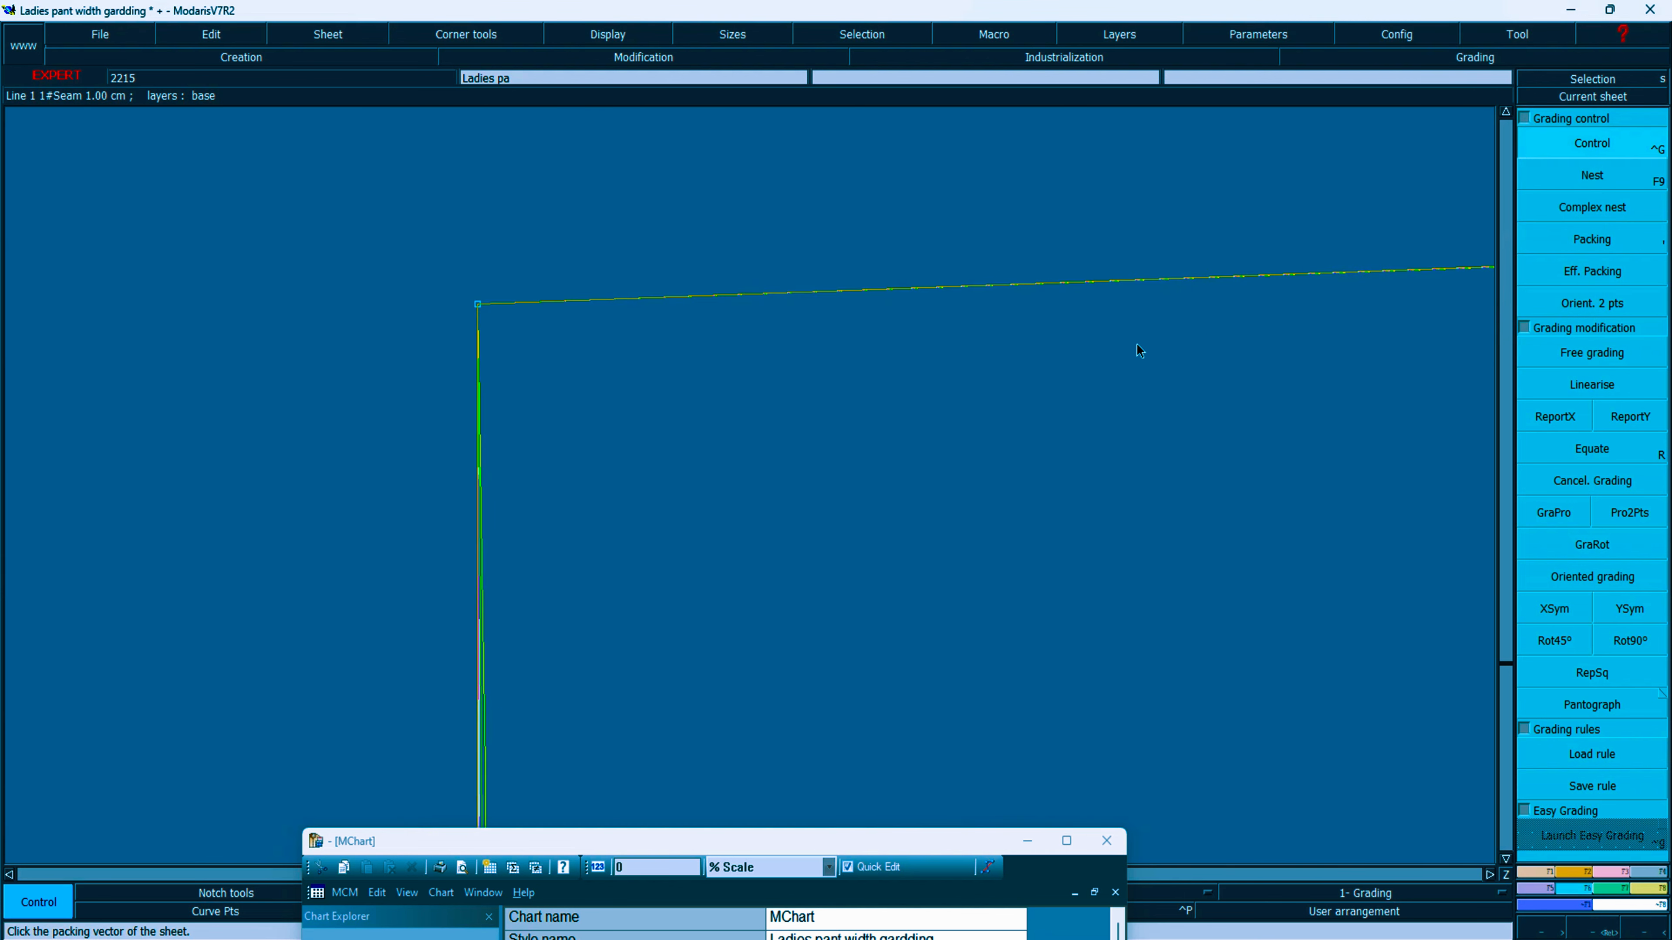
Step: Remove the crotch-point packing from the front piece's size nest
key("Home")
left_click(1592, 239)
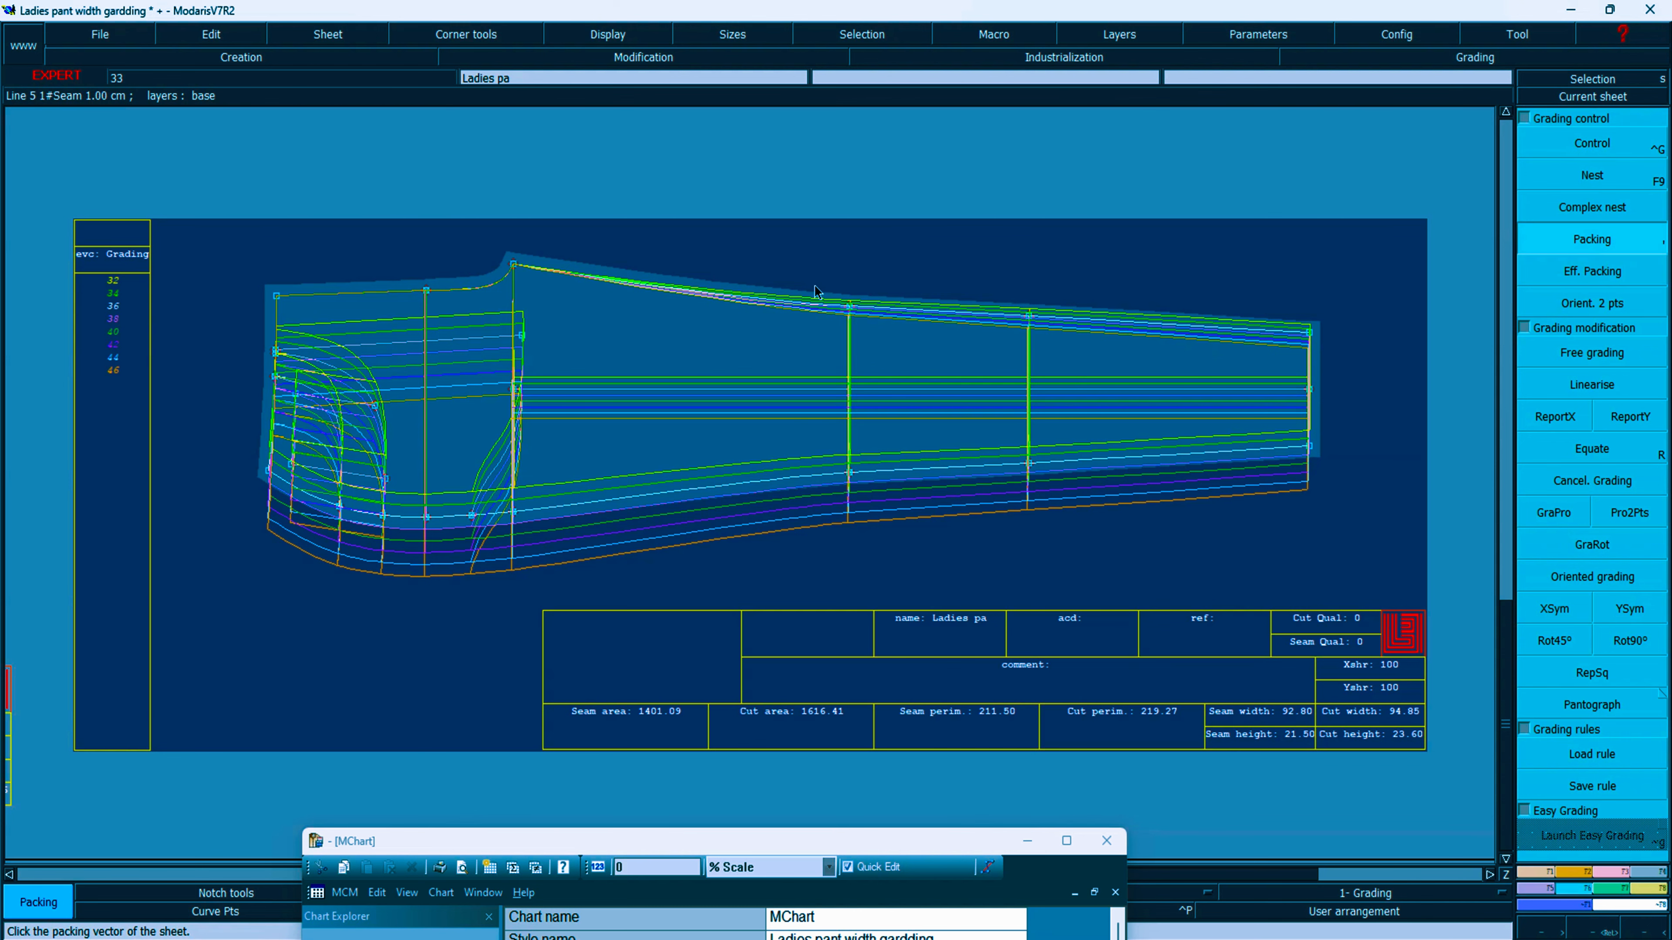
left_click(819, 292)
Step: Add a dynamic length measure along the front rise curve for all sizes and review its values in MChart
key("Return")
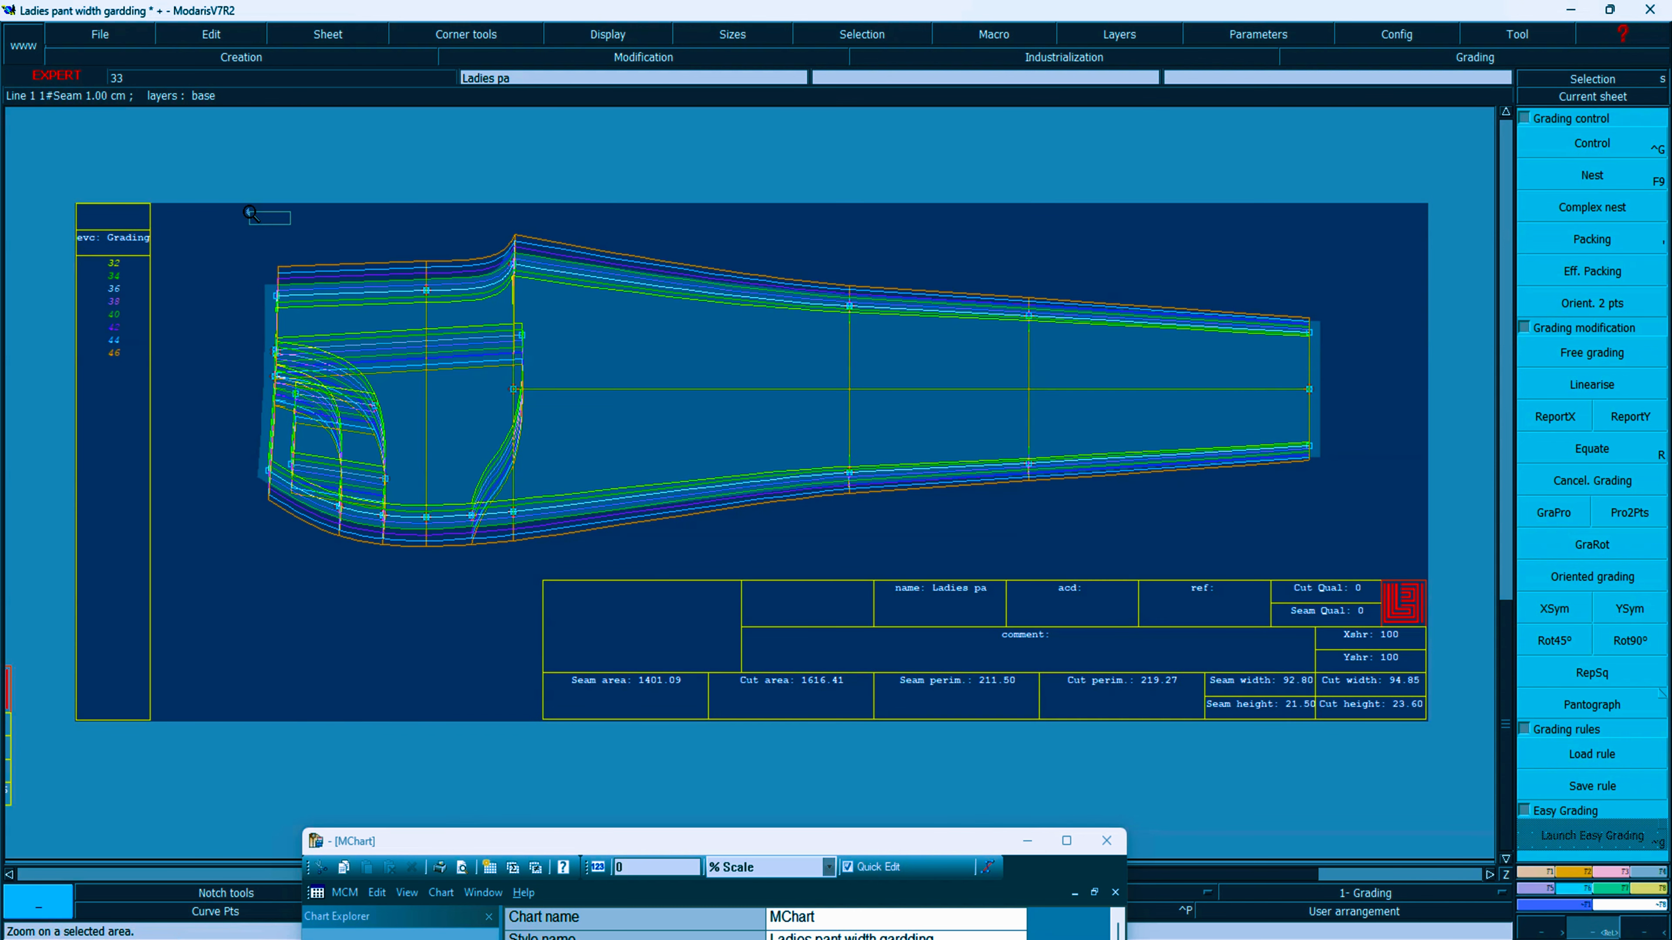
left_click_drag(291, 225, 697, 446)
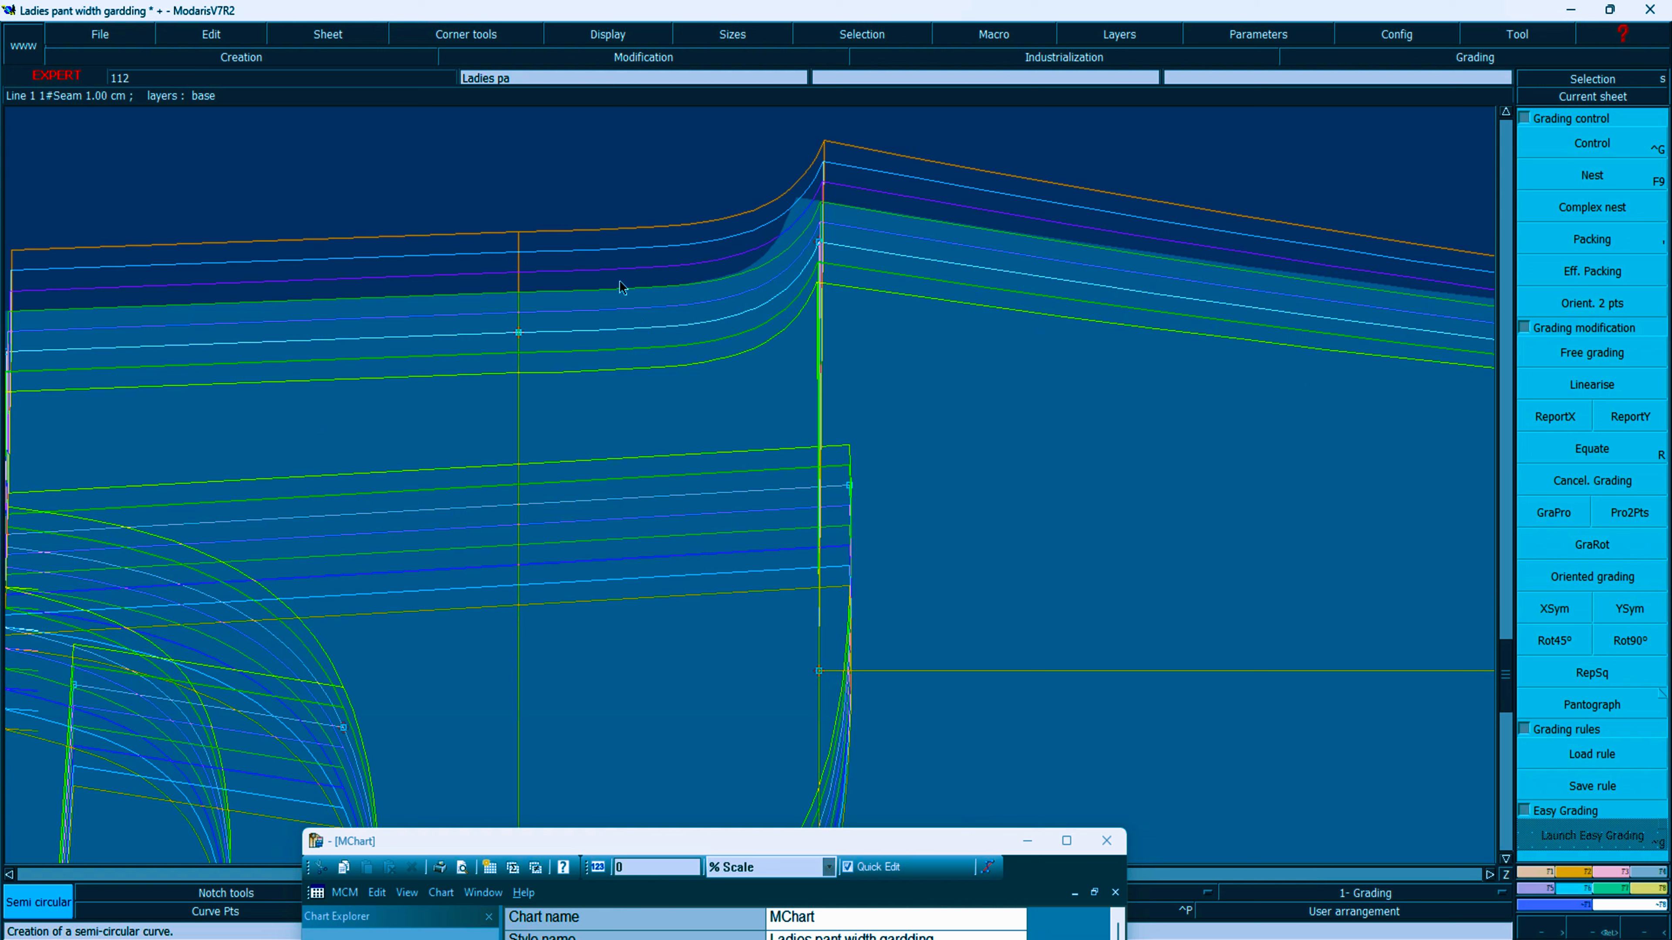
key("l")
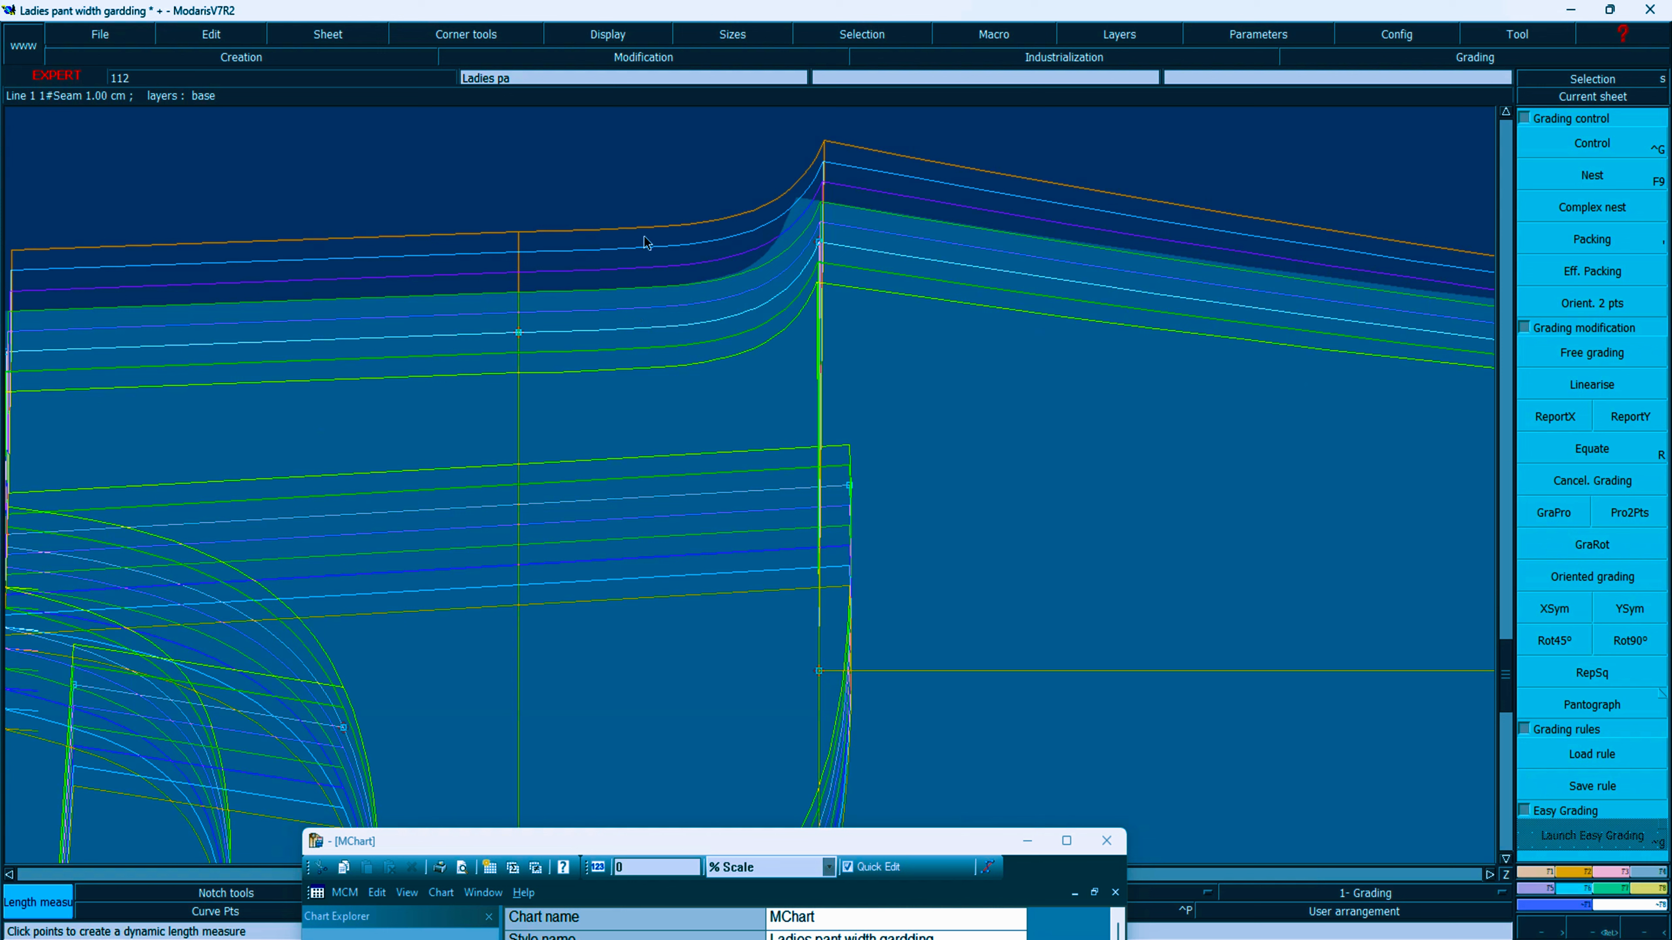
left_click(640, 329)
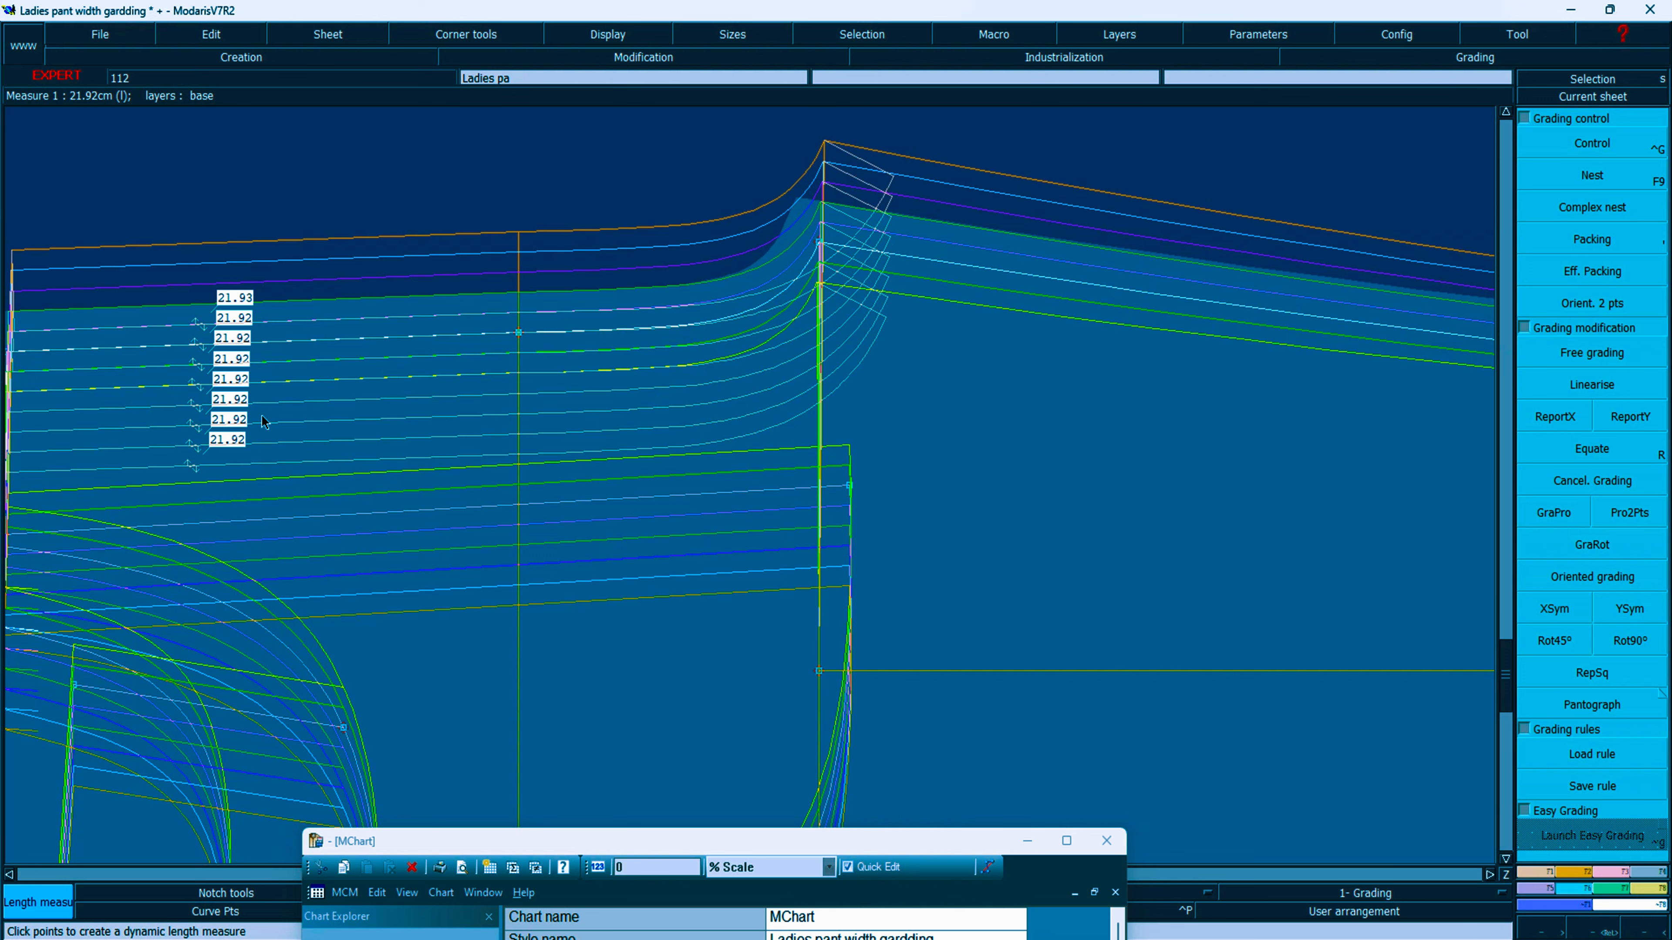
key("Home")
key("Return")
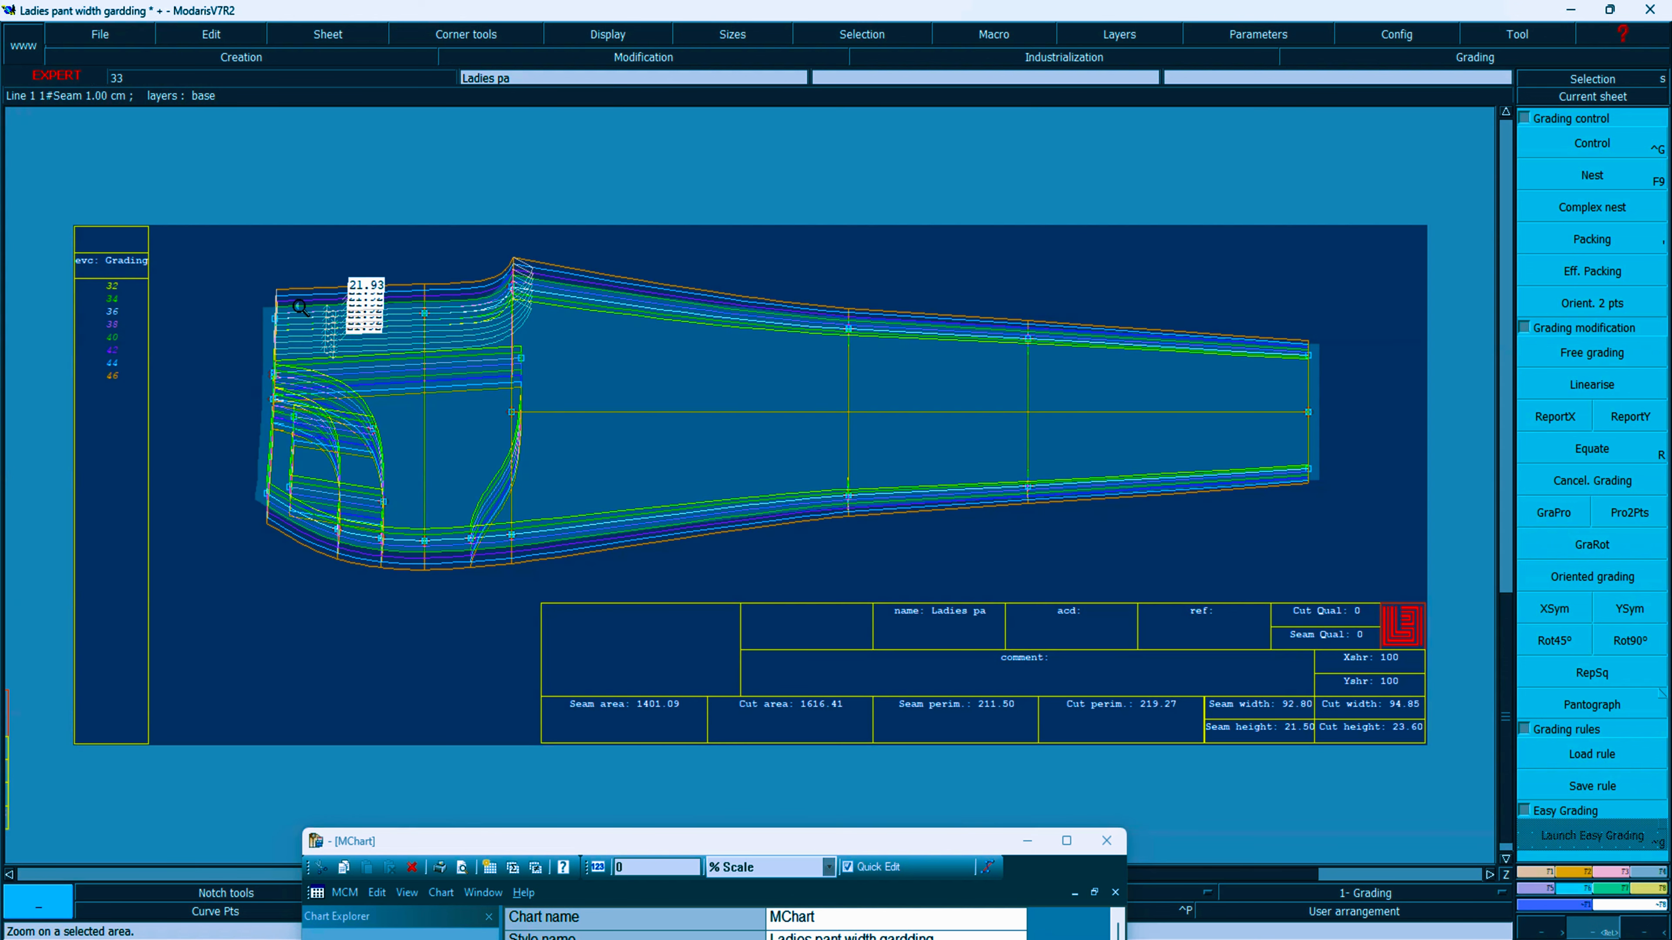
left_click_drag(211, 227, 478, 390)
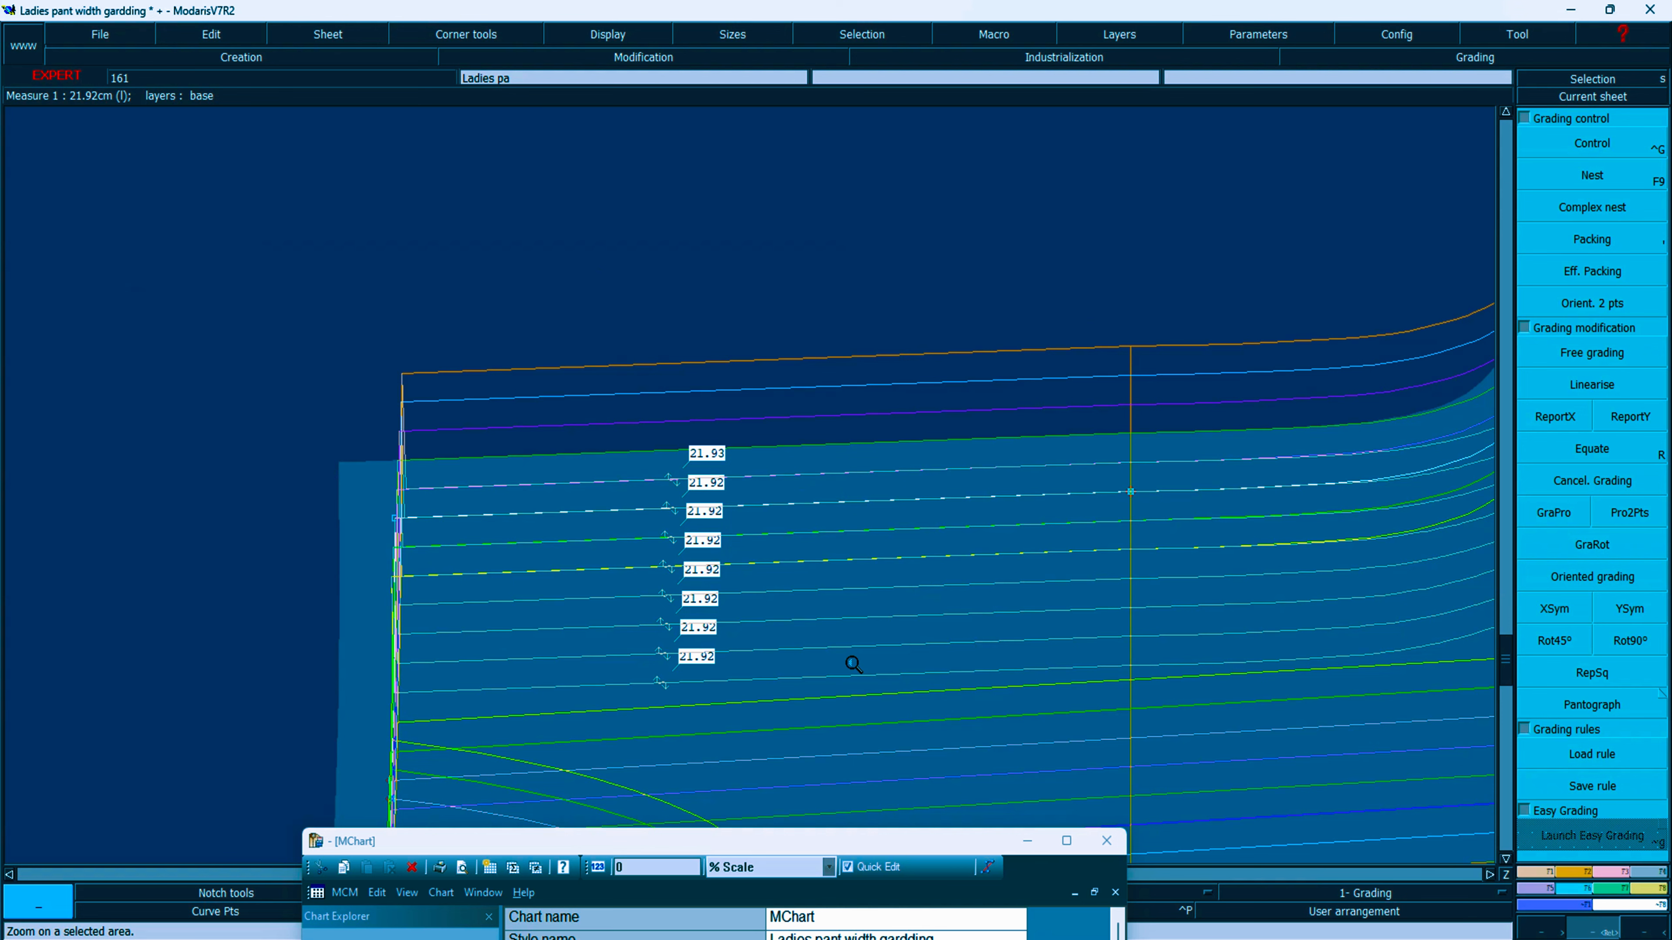
left_click_drag(778, 841, 952, 217)
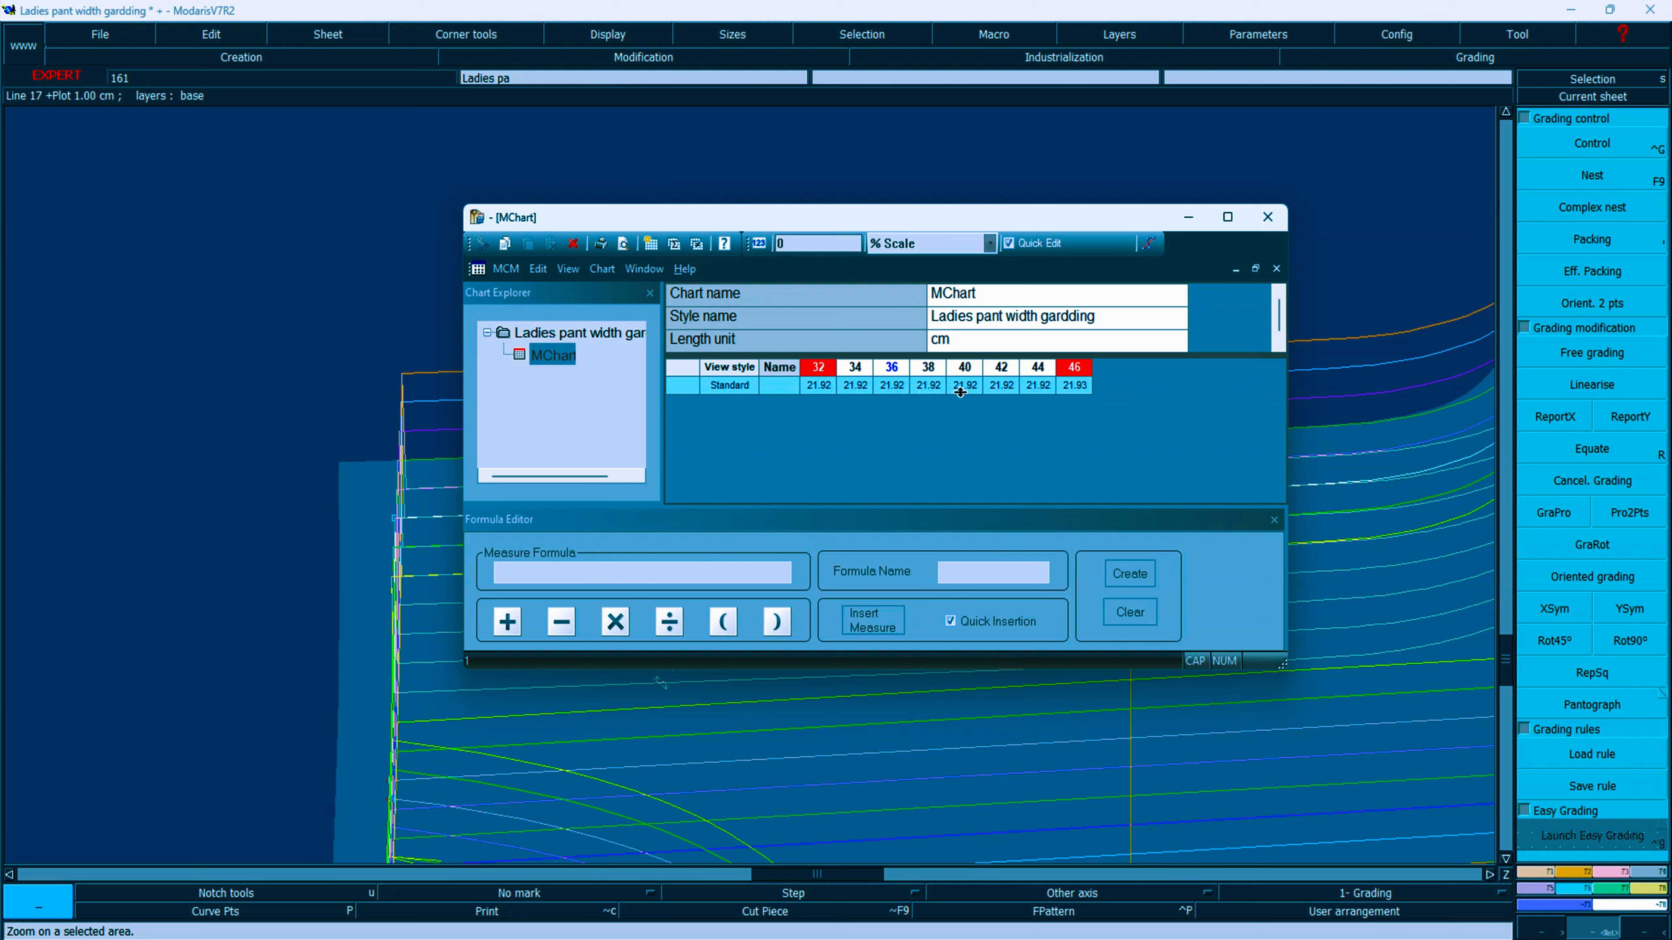
left_click_drag(1068, 206, 736, 698)
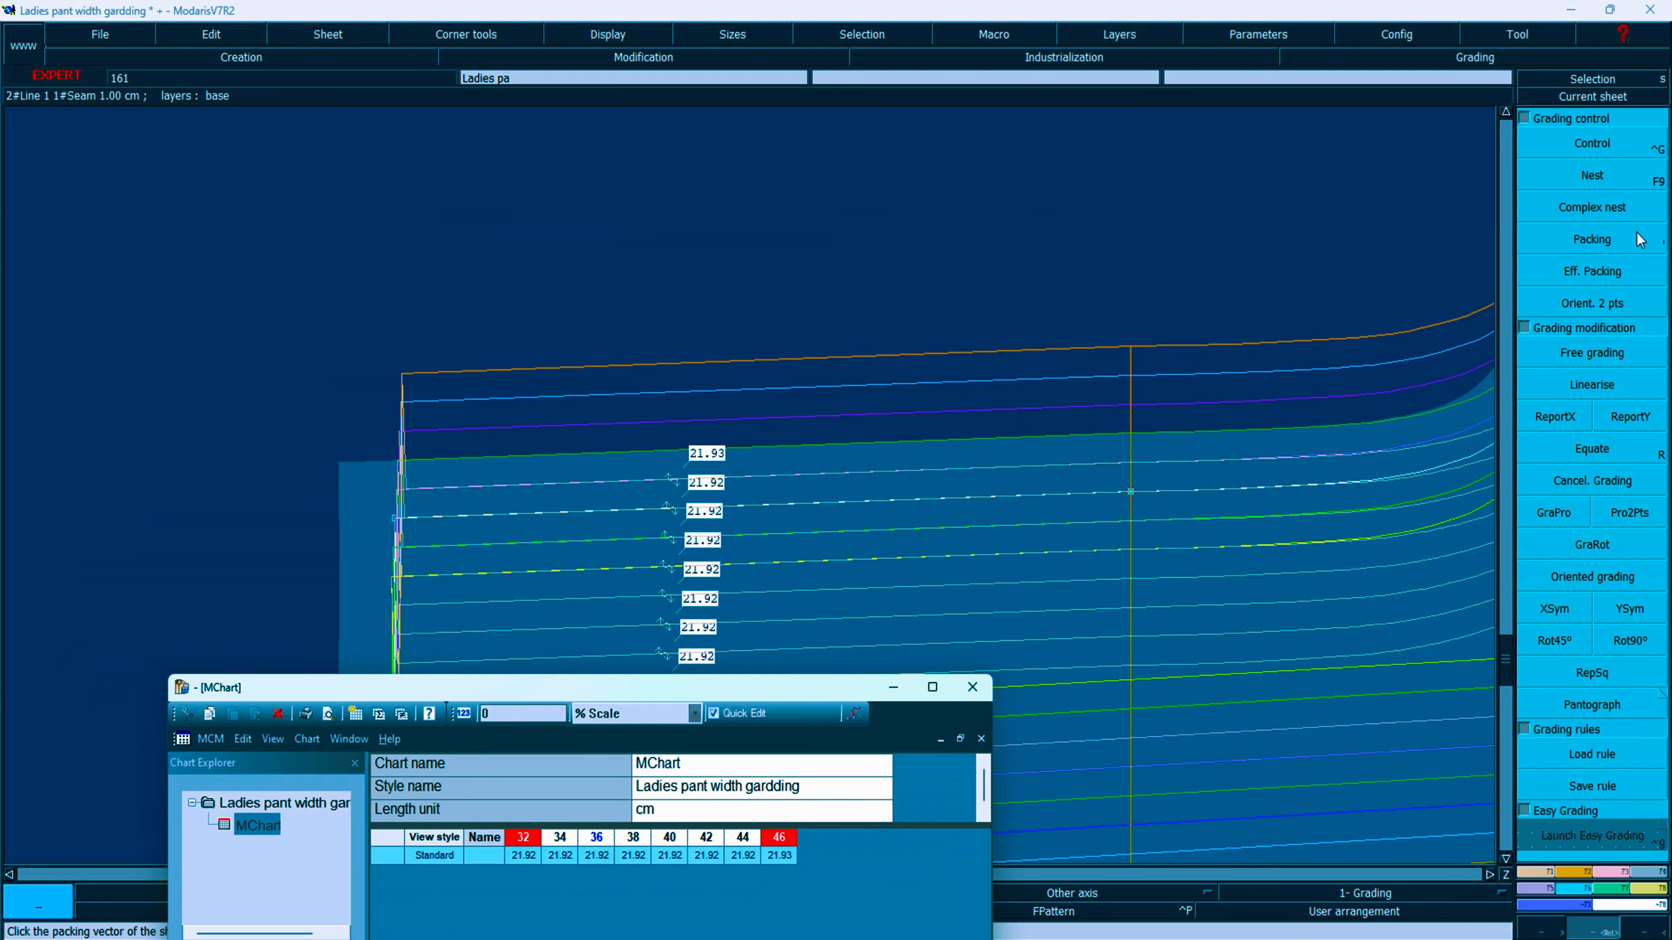
Step: Set size 46's ddx to 0.02 at the front piece's centre-front waist point
key("ctrl+g")
left_click(395, 522)
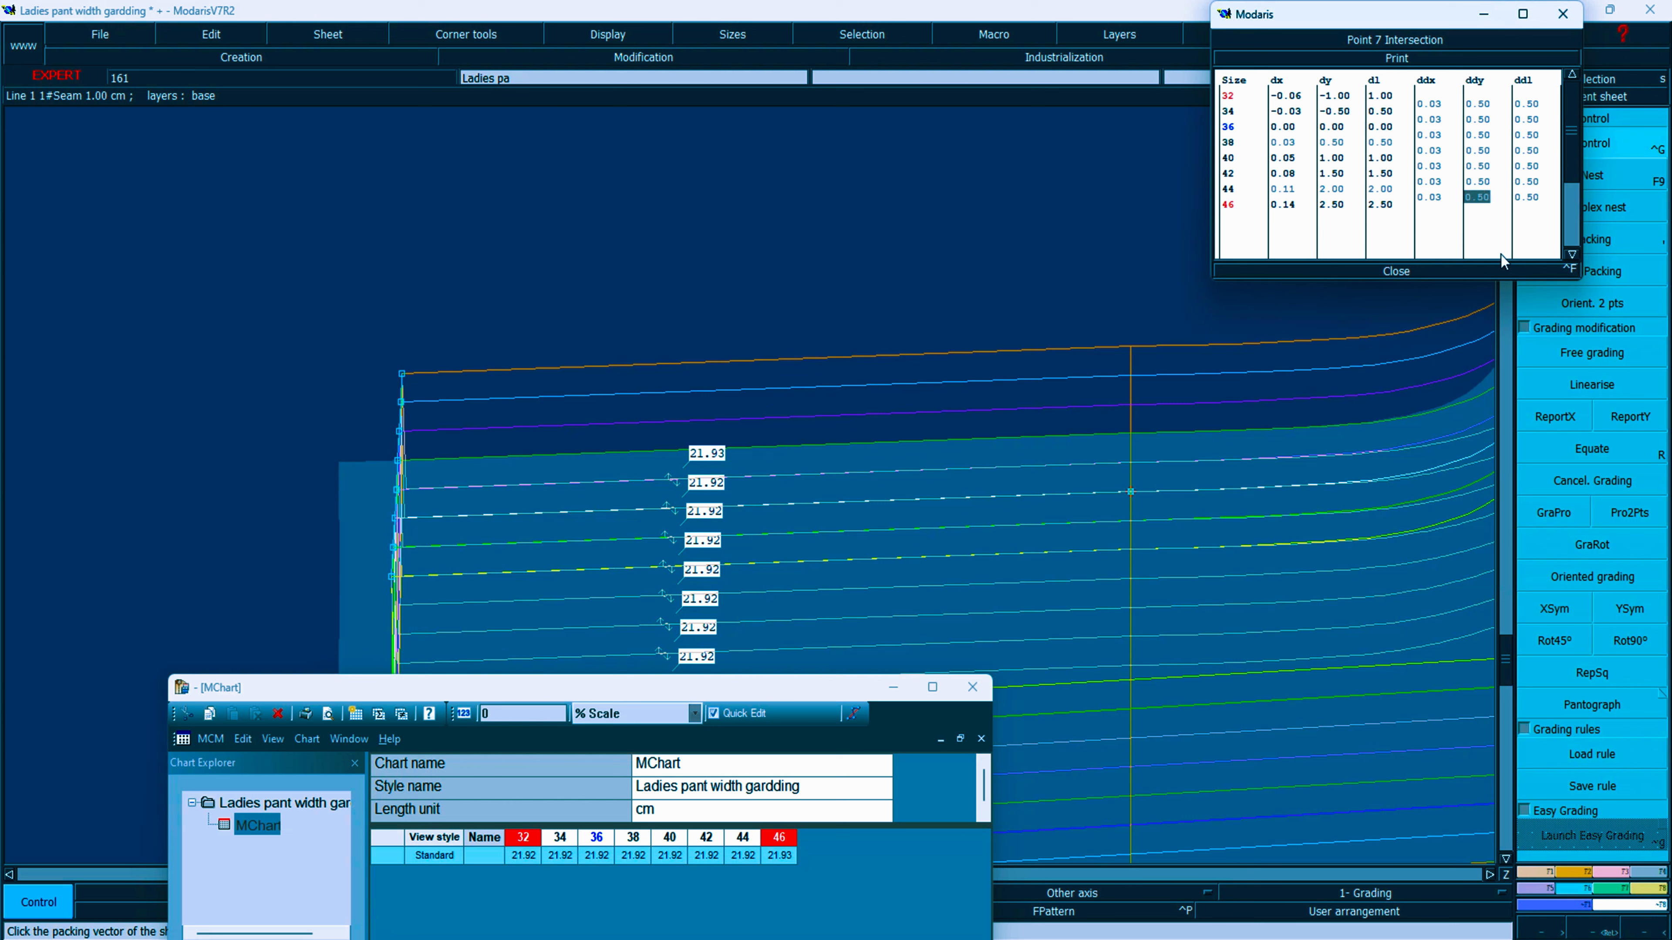
left_click(1439, 198)
type("0")
key("Return")
left_click(1408, 272)
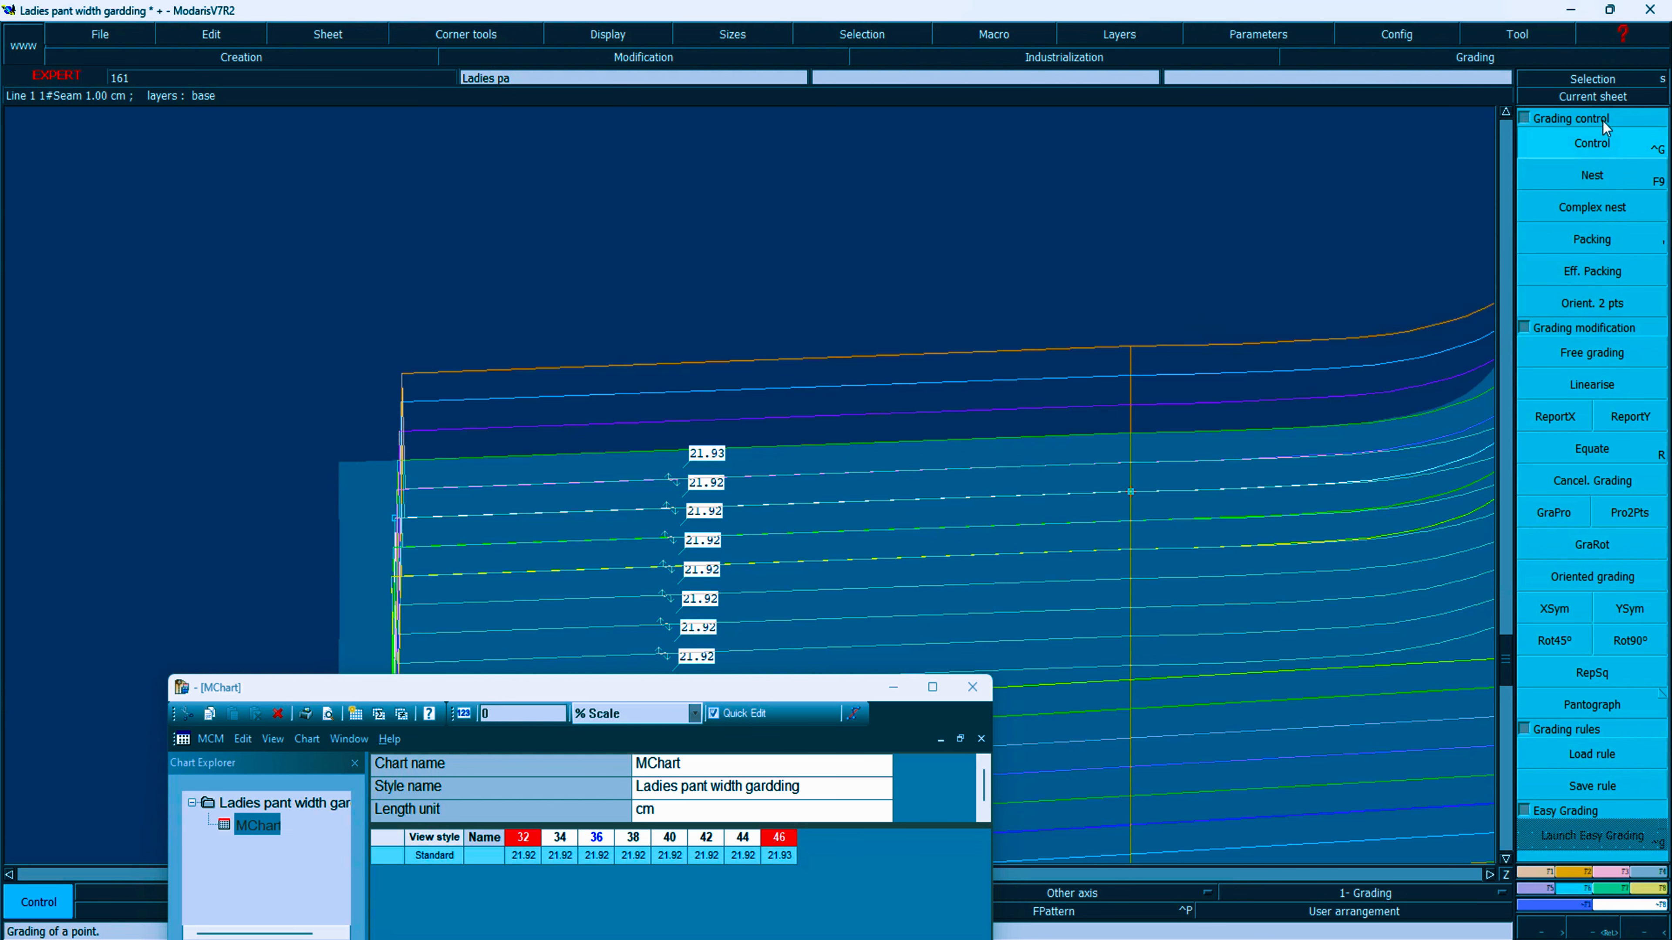
Step: Adjust size 46's ddx at the centre-front waist point until its front rise length matches the other sizes
left_click(395, 520)
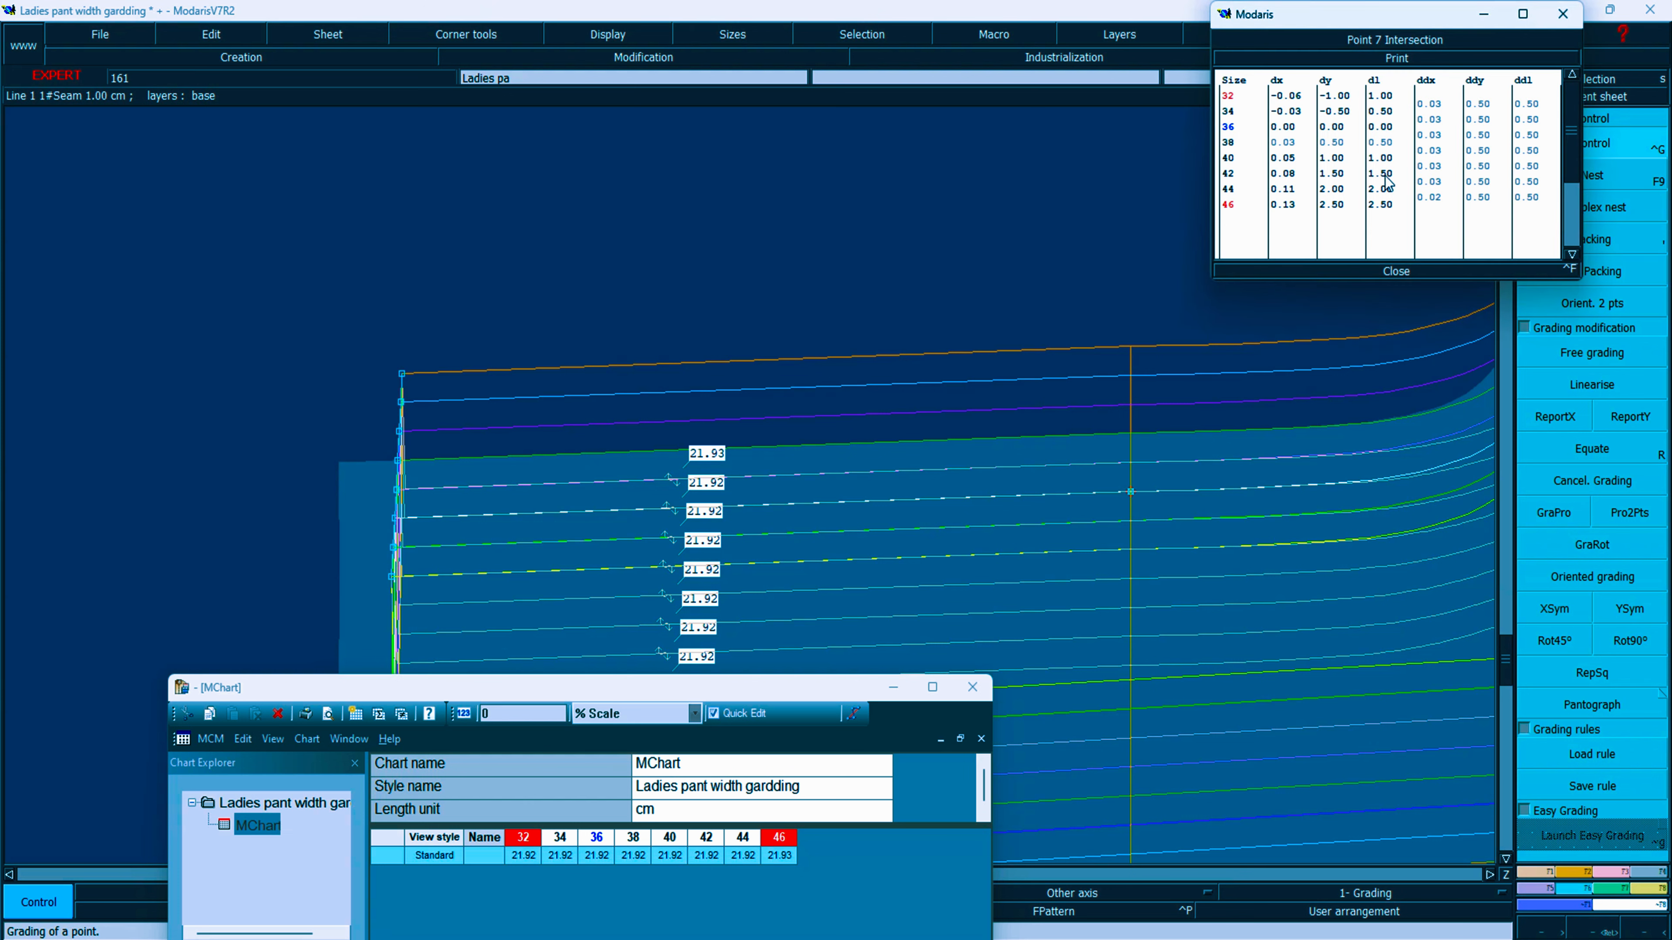
left_click(1428, 197)
type("0")
key("Return")
left_click(1428, 197)
type("0")
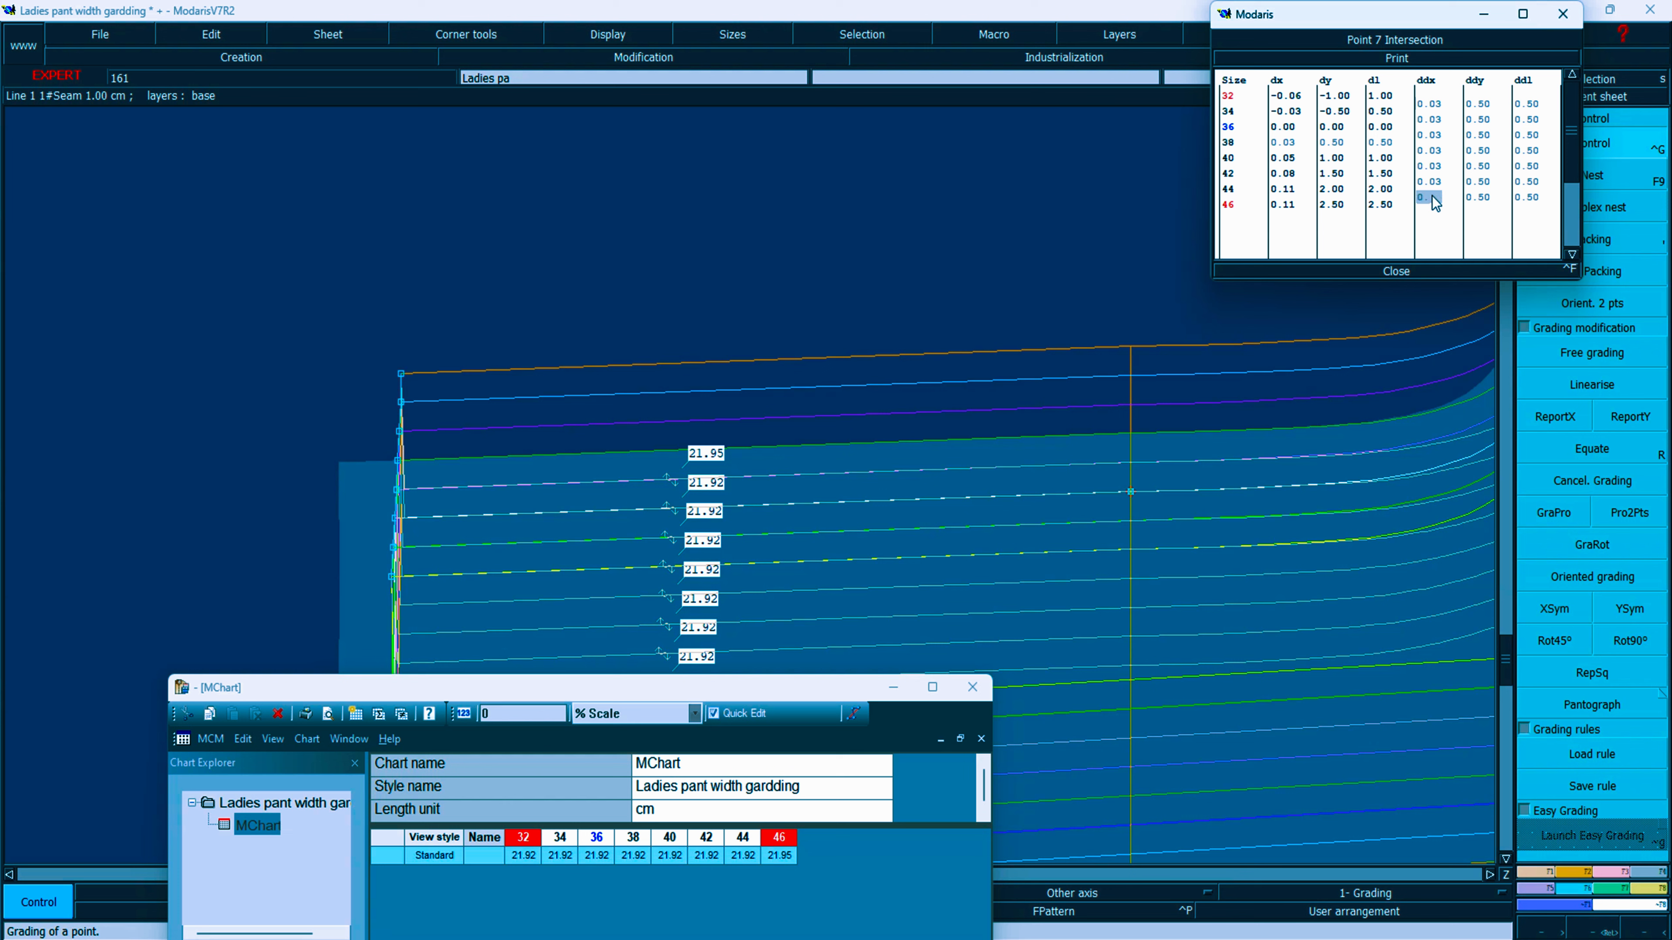
key("Return")
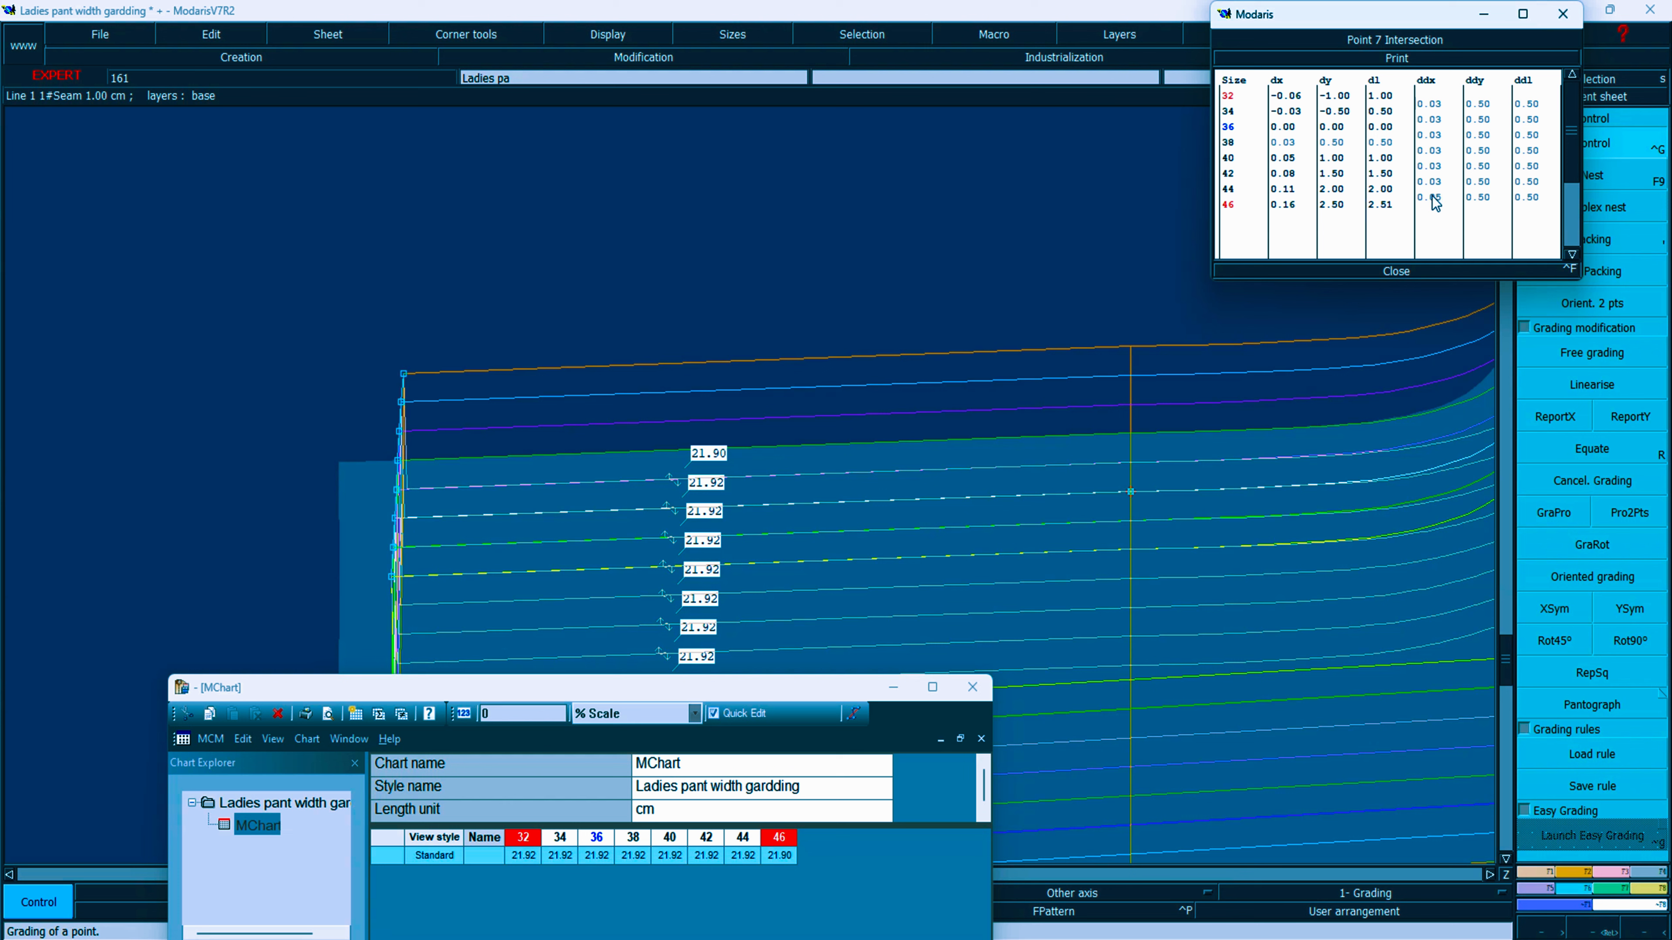
left_click(1433, 197)
type("0.")
key("Return")
left_click(1407, 268)
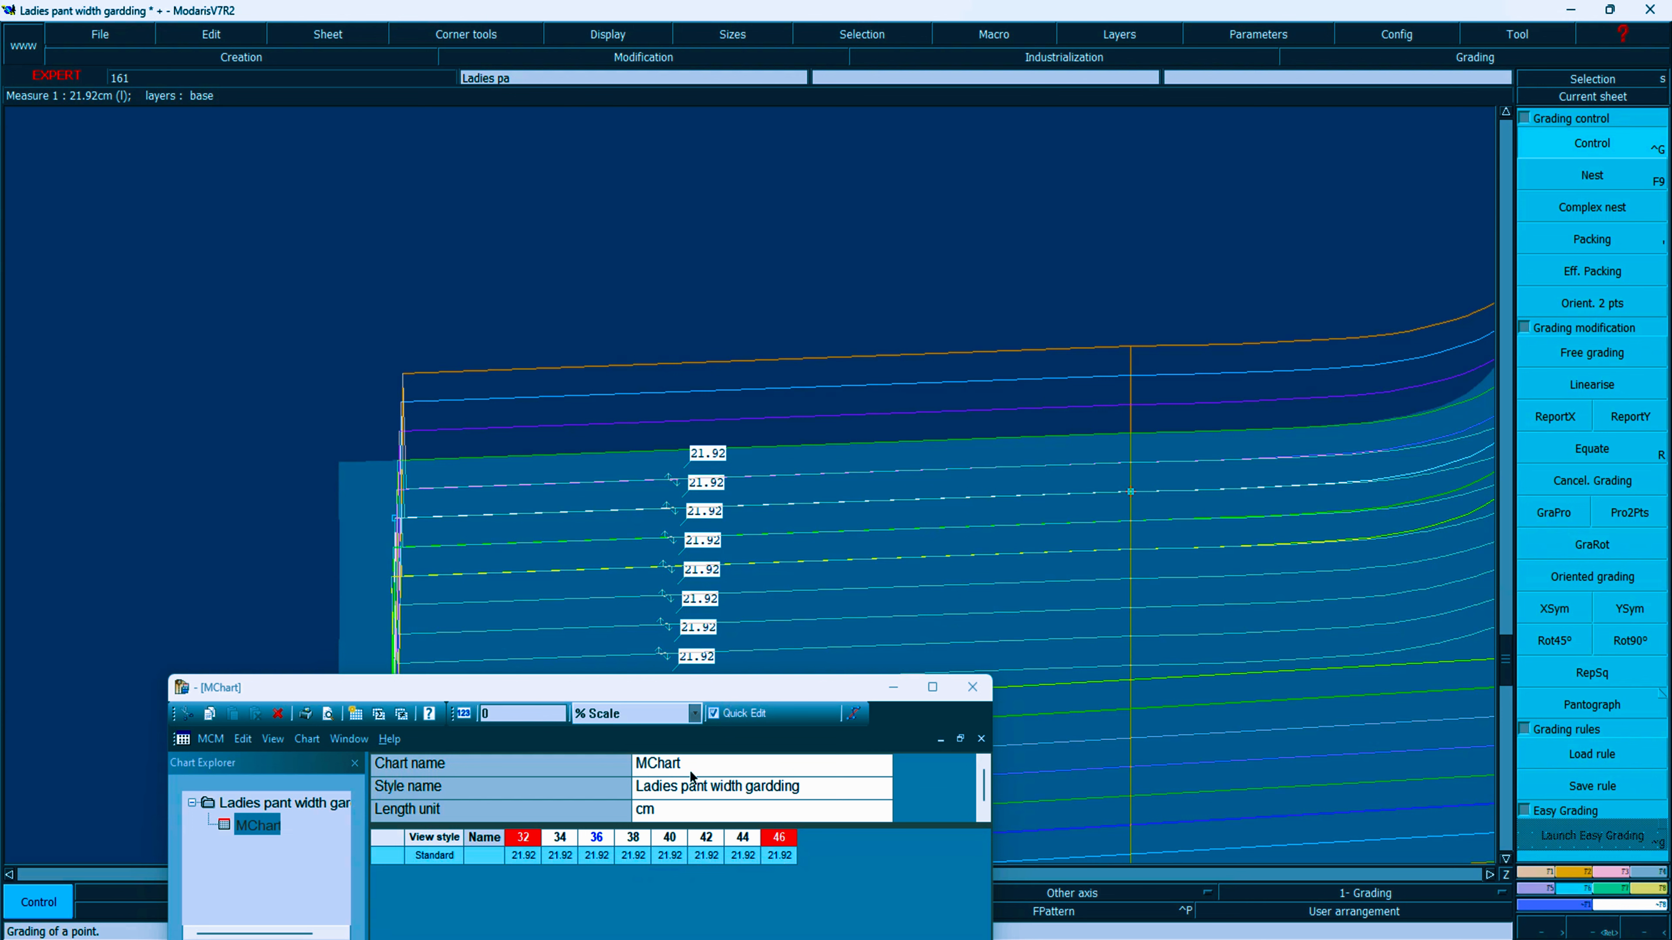
Step: Minimise MChart and look up the front rise for base size 36 in the Excel measurement sheet
left_click(892, 687)
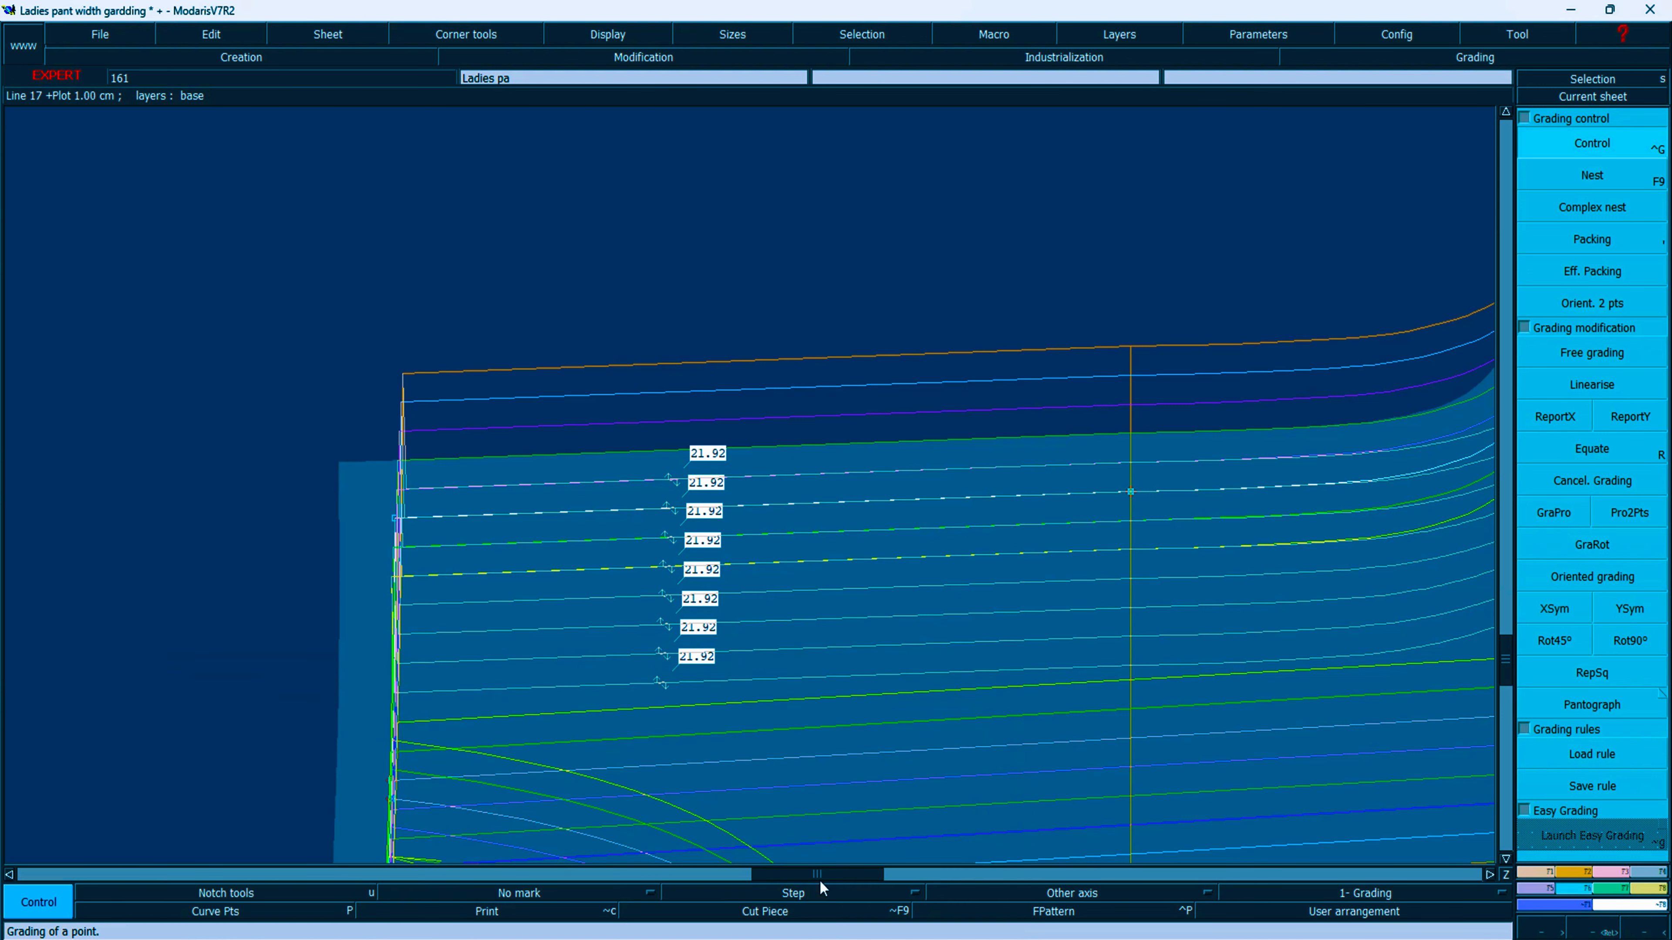
key("alt+Tab")
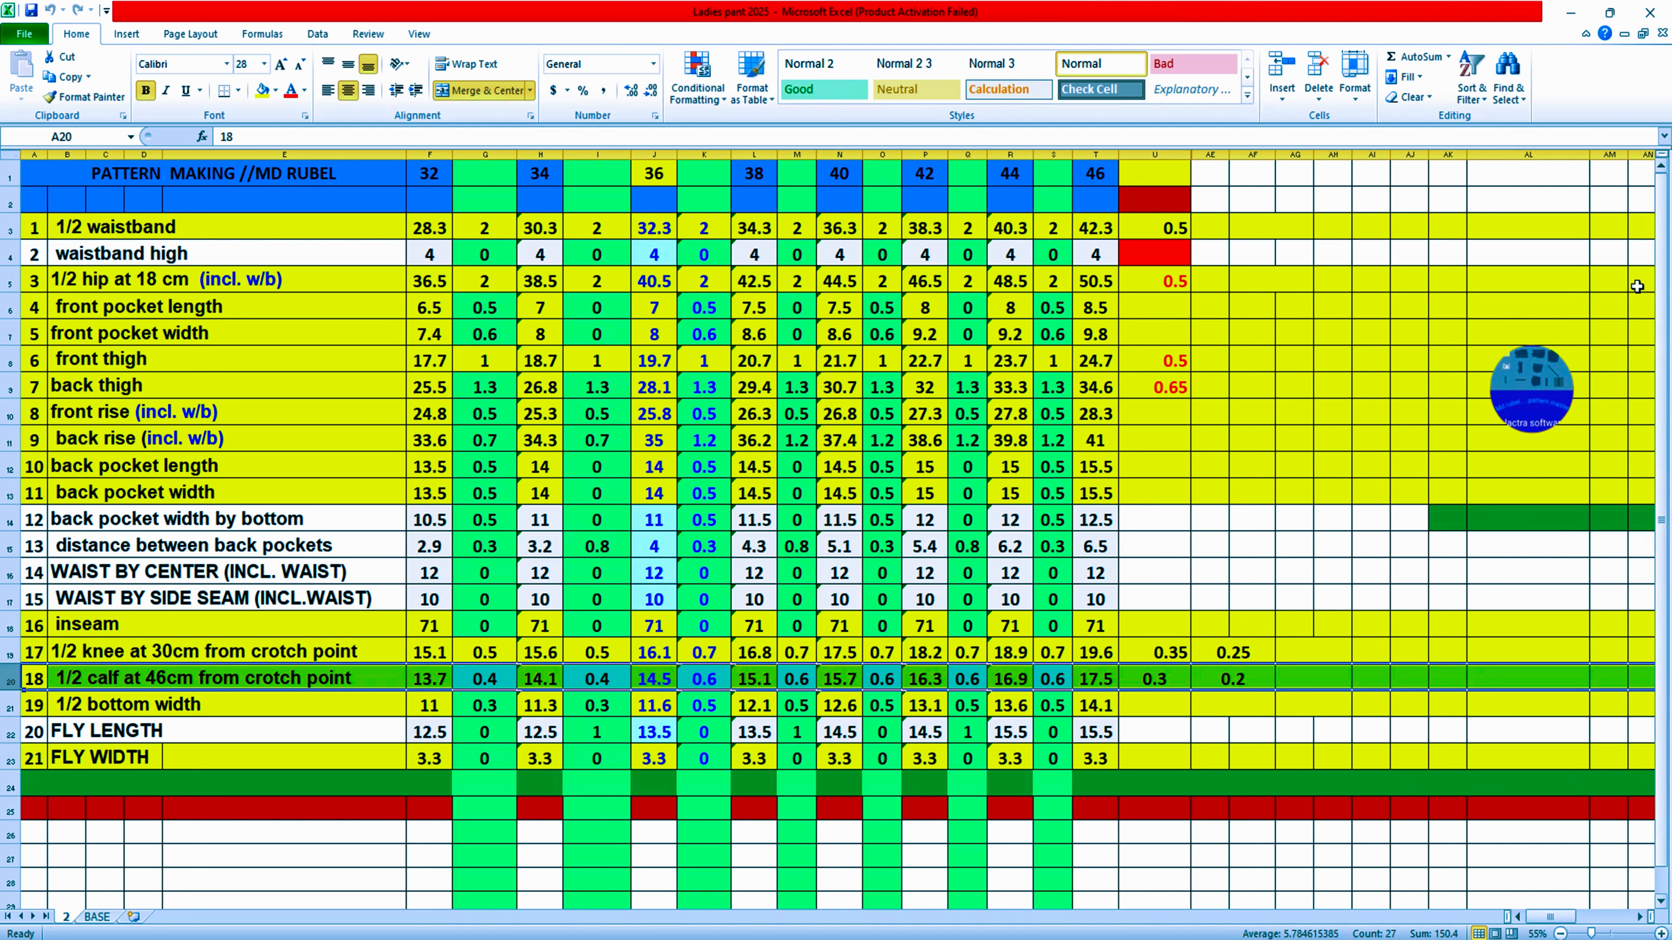
left_click(651, 171)
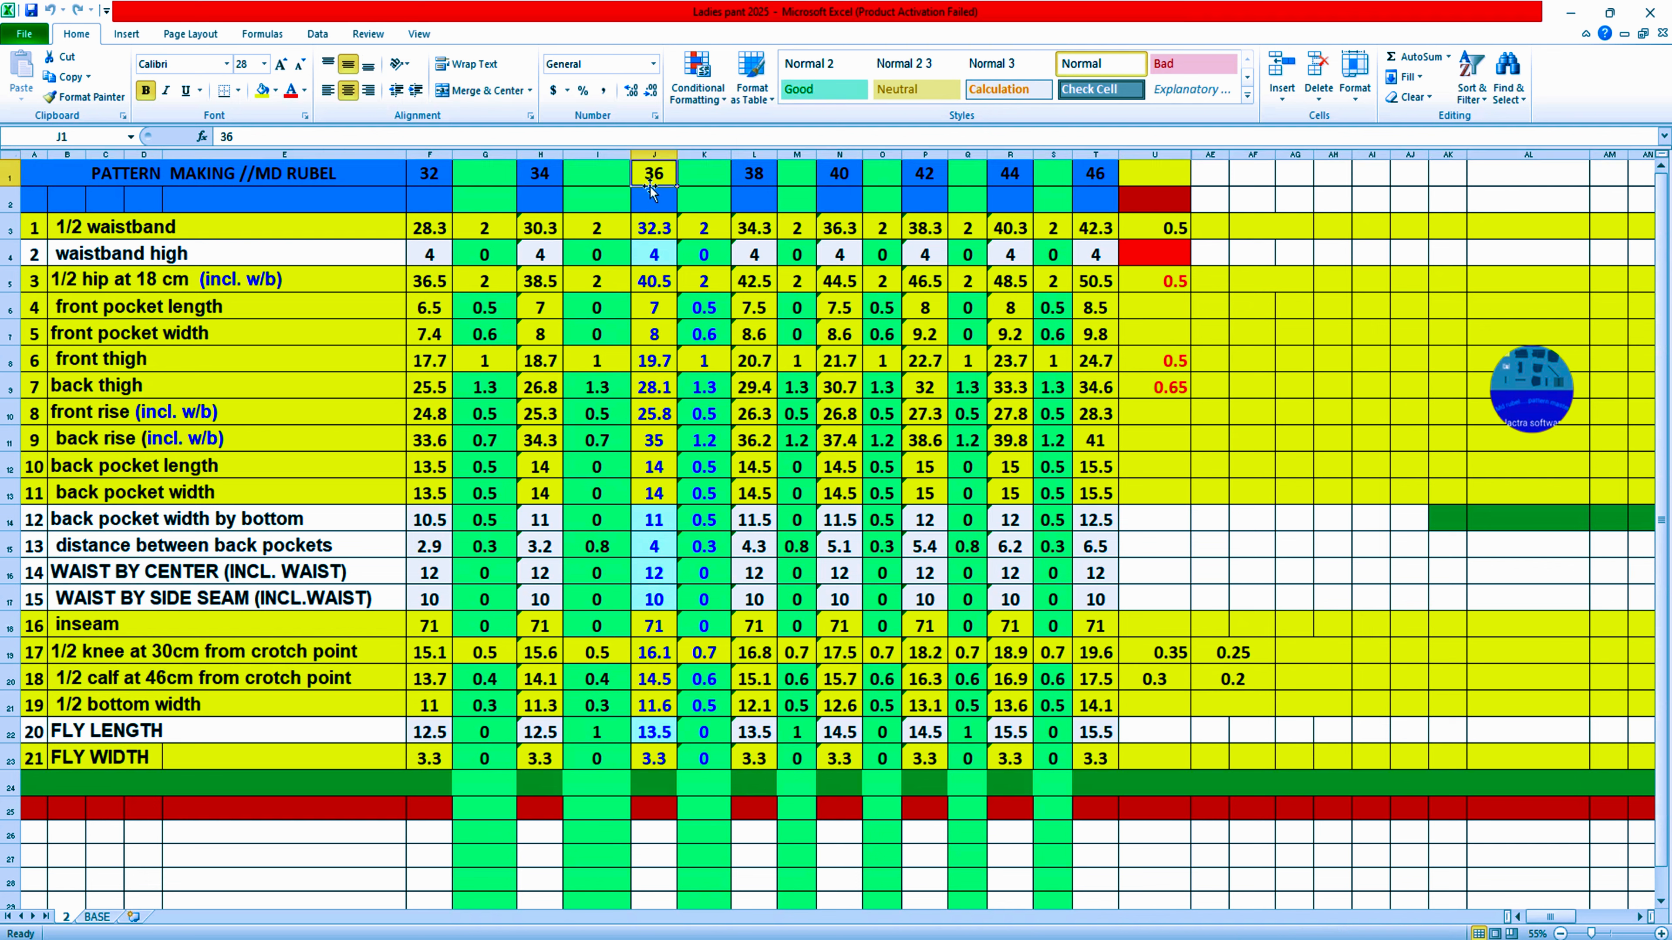
left_click(652, 283)
left_click(647, 377)
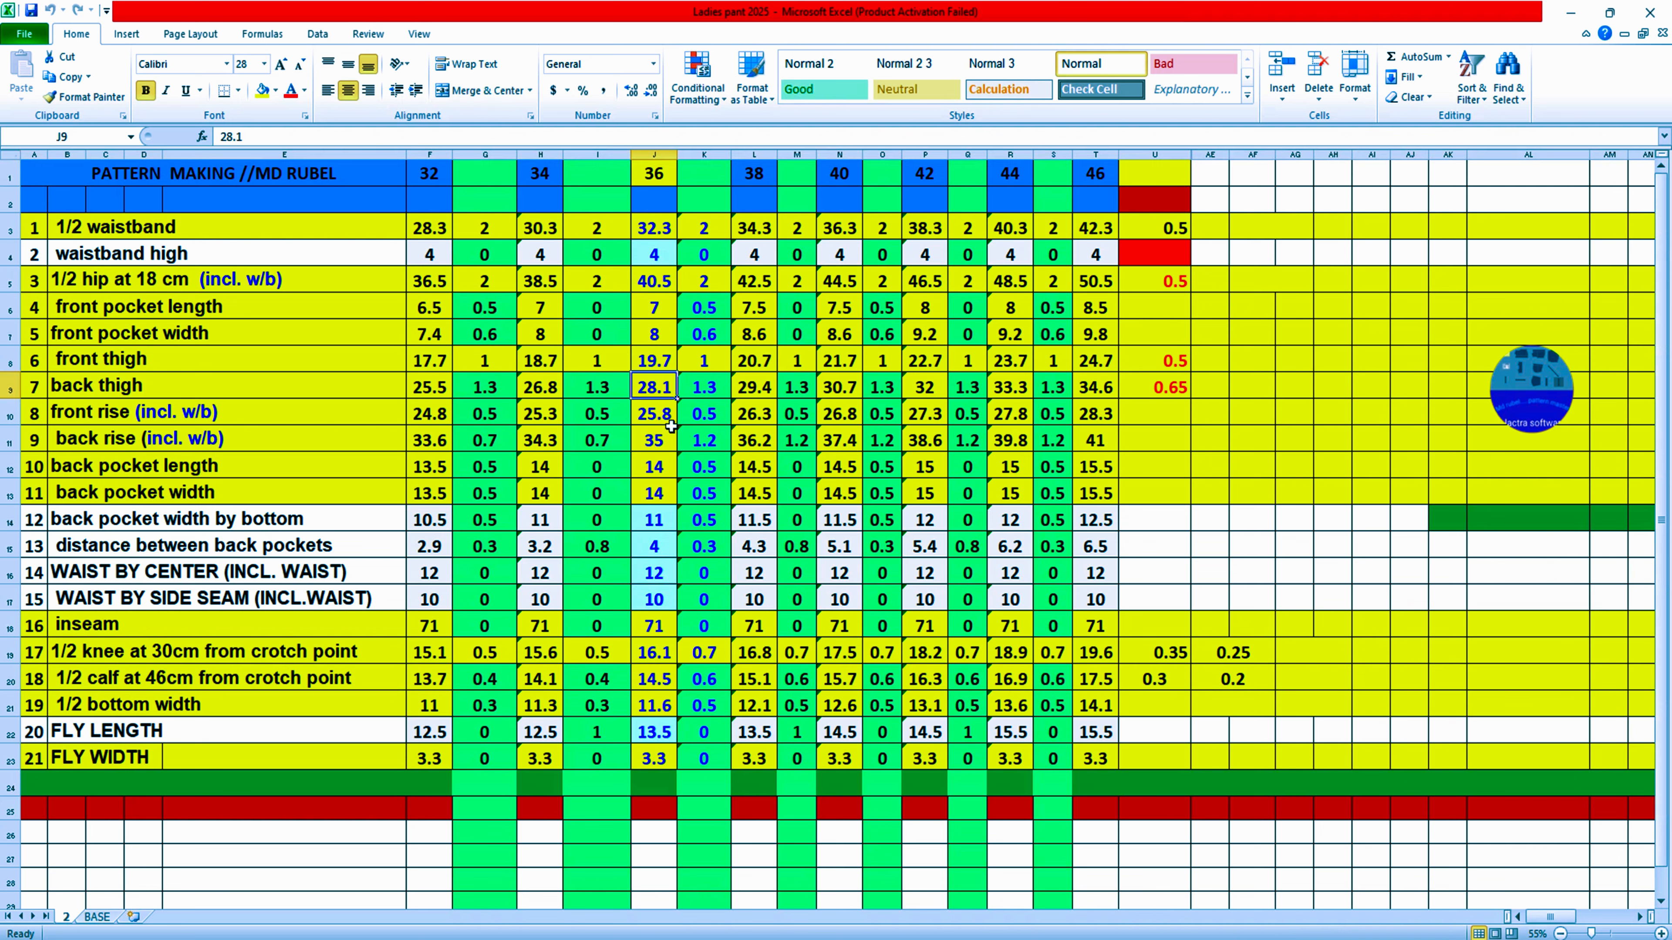
key("Down")
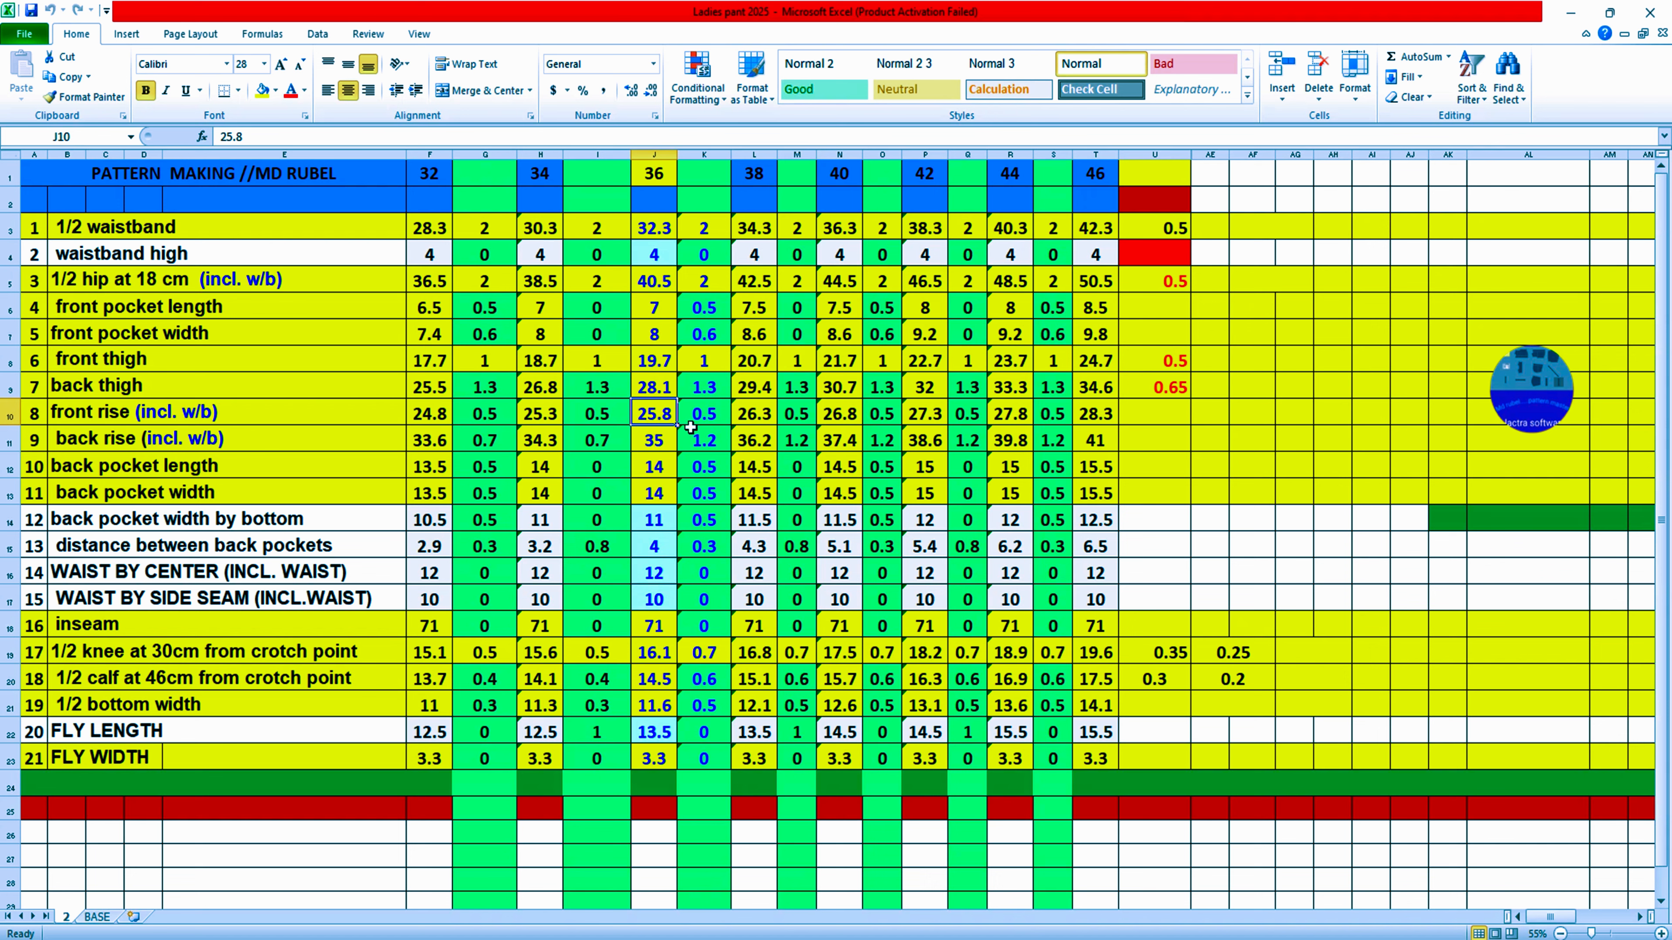
Step: Start a subtraction from the front rise value 25.8 in Calculator and minimise it
left_click(876, 939)
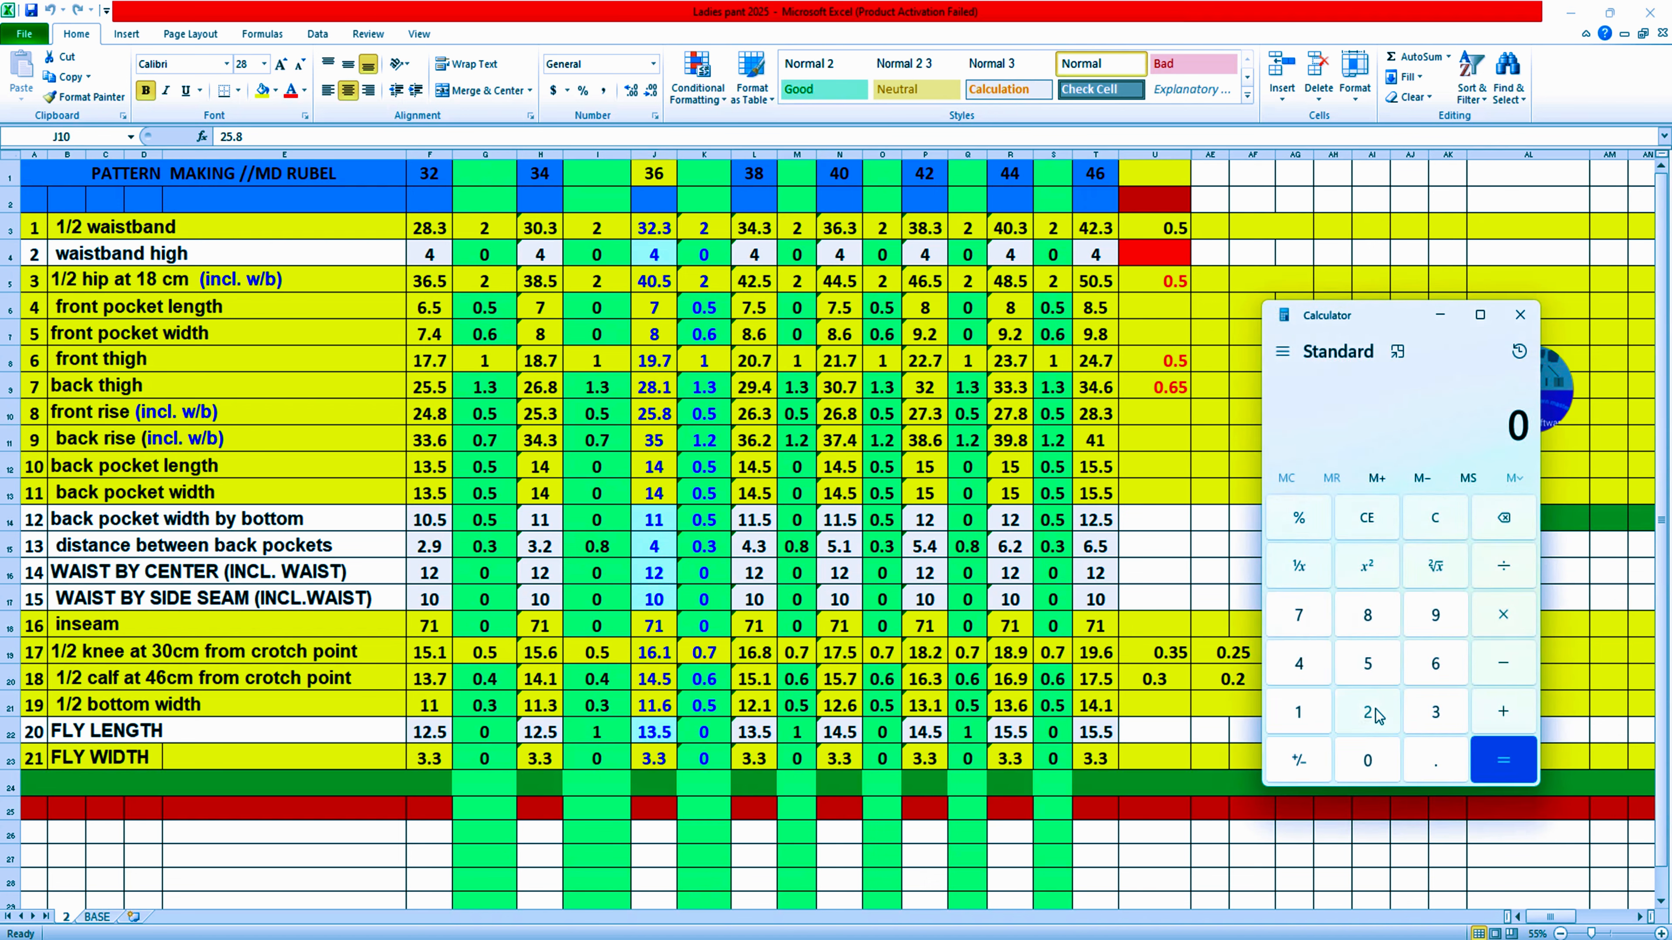
left_click(1376, 711)
left_click(1367, 665)
left_click(1430, 764)
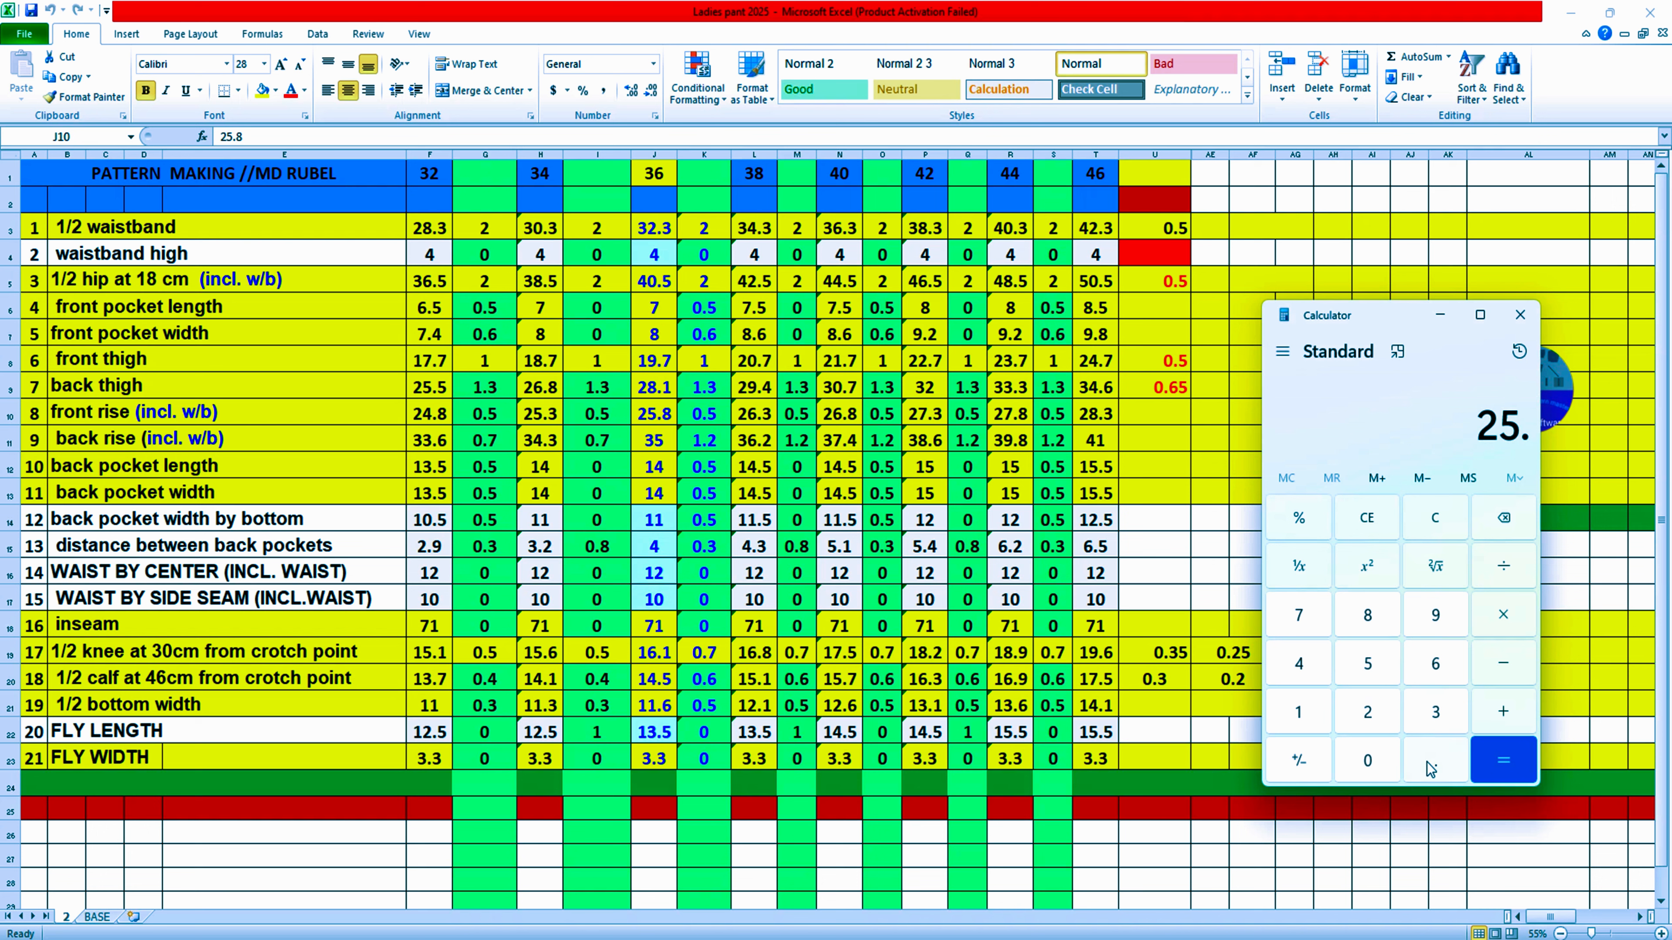
left_click(1367, 616)
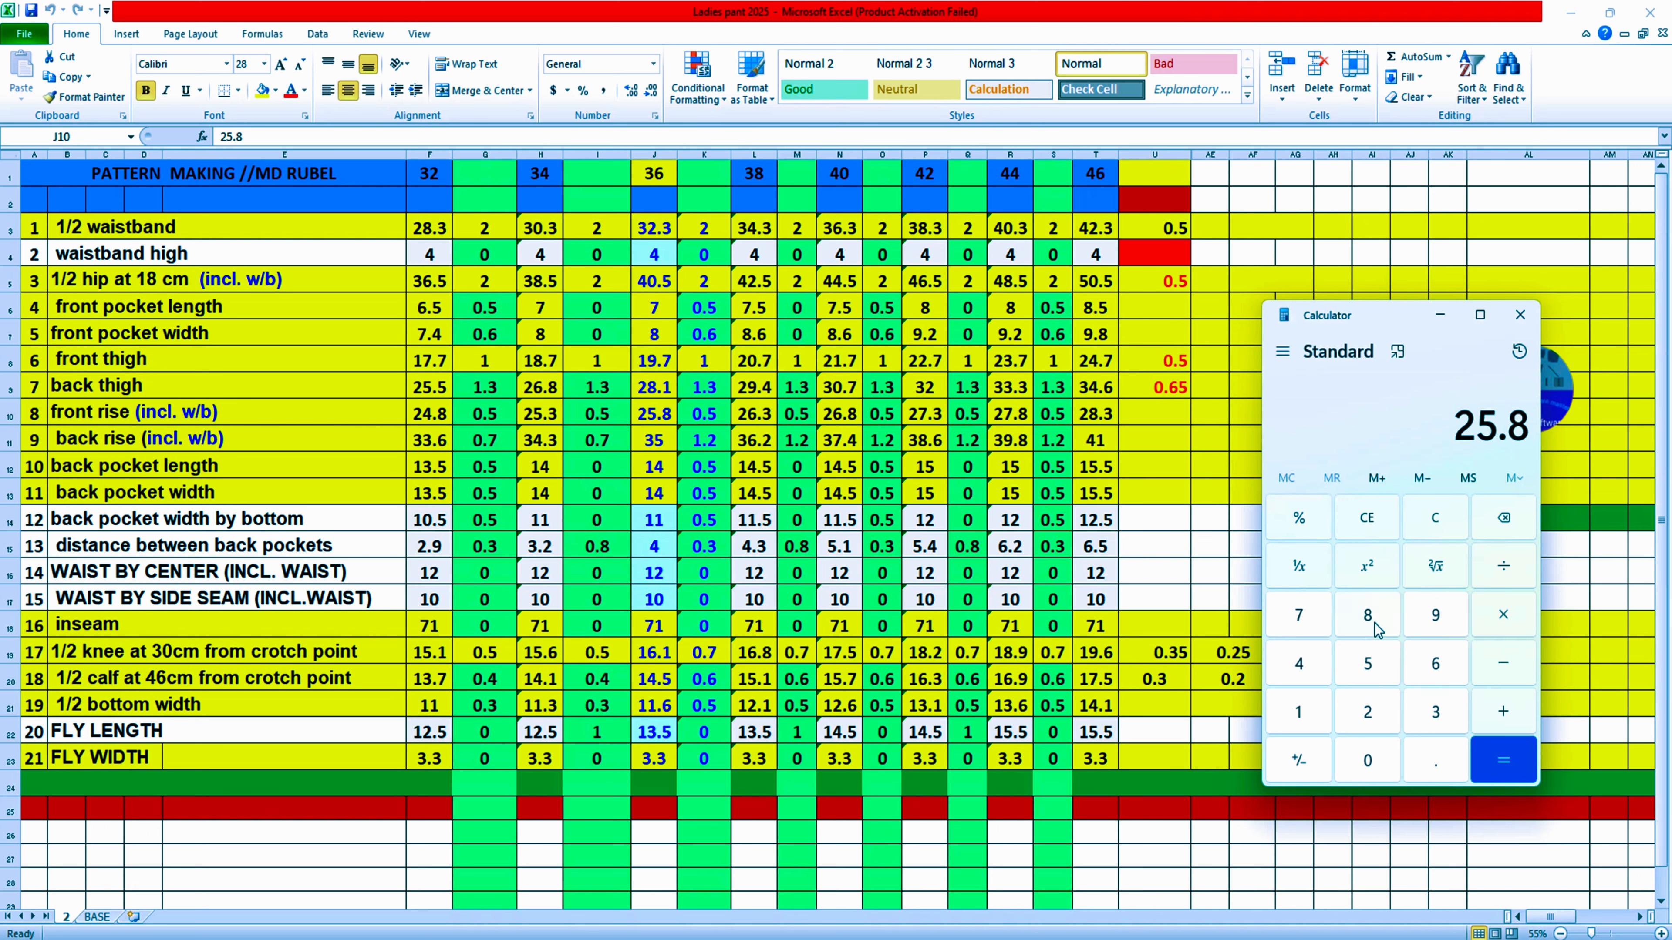
left_click(1502, 671)
left_click(1440, 315)
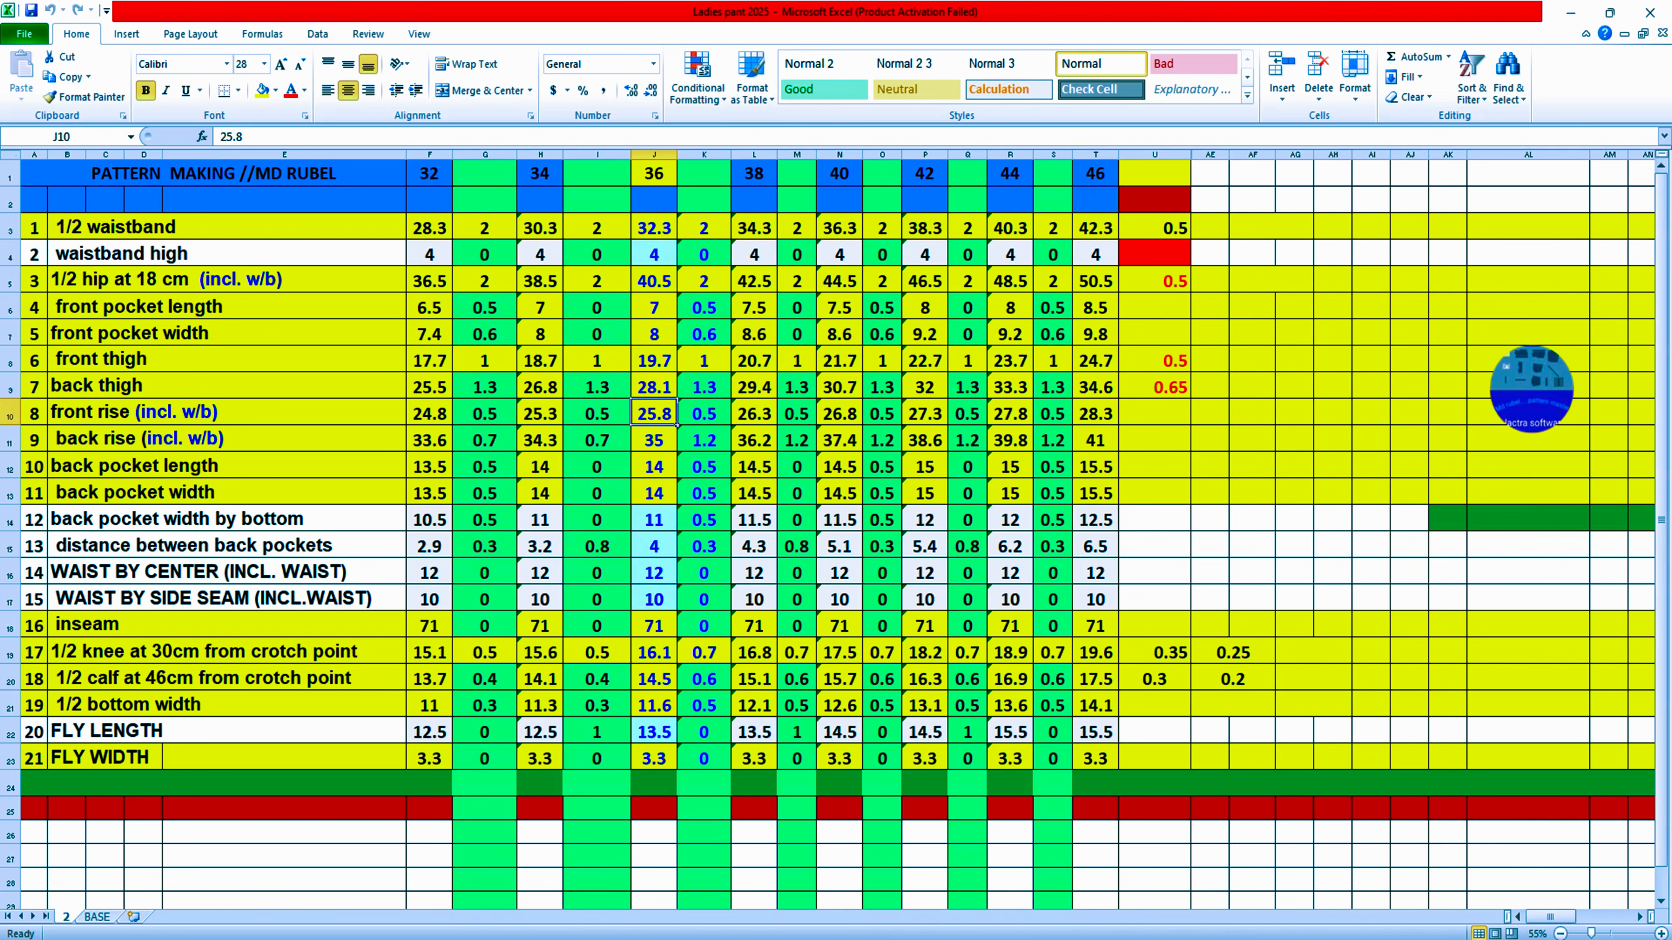
Step: Switch back to Modaris and subtract the measured rise length 21.92 in Calculator
mouse_move(845, 934)
left_click(730, 866)
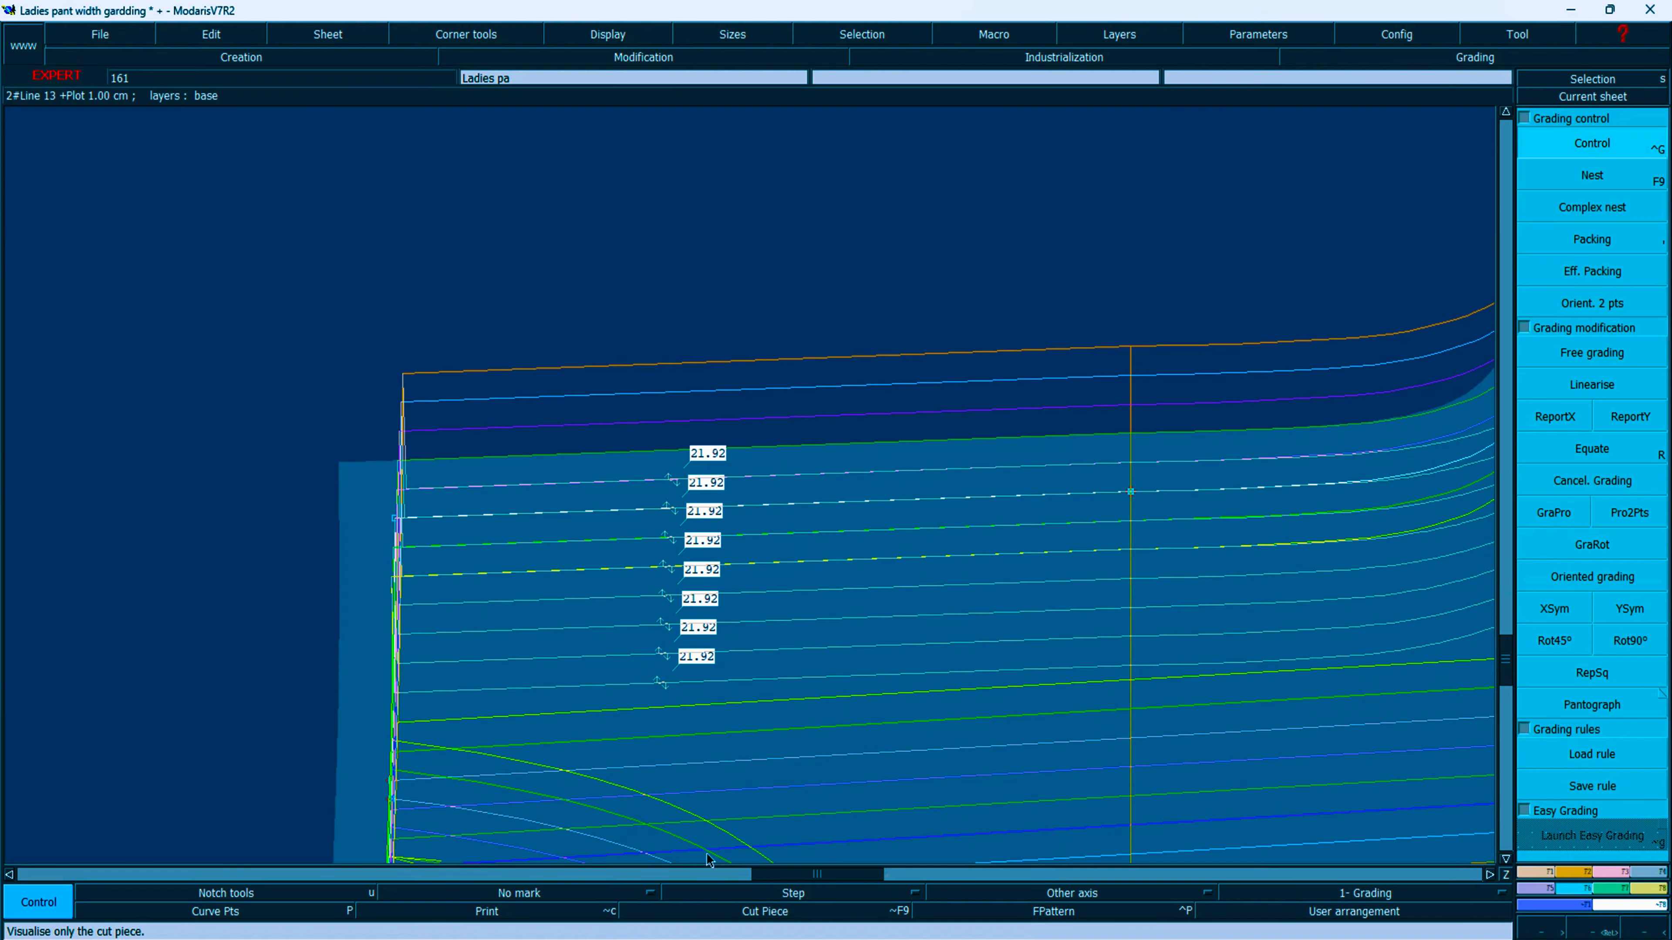
mouse_move(836, 935)
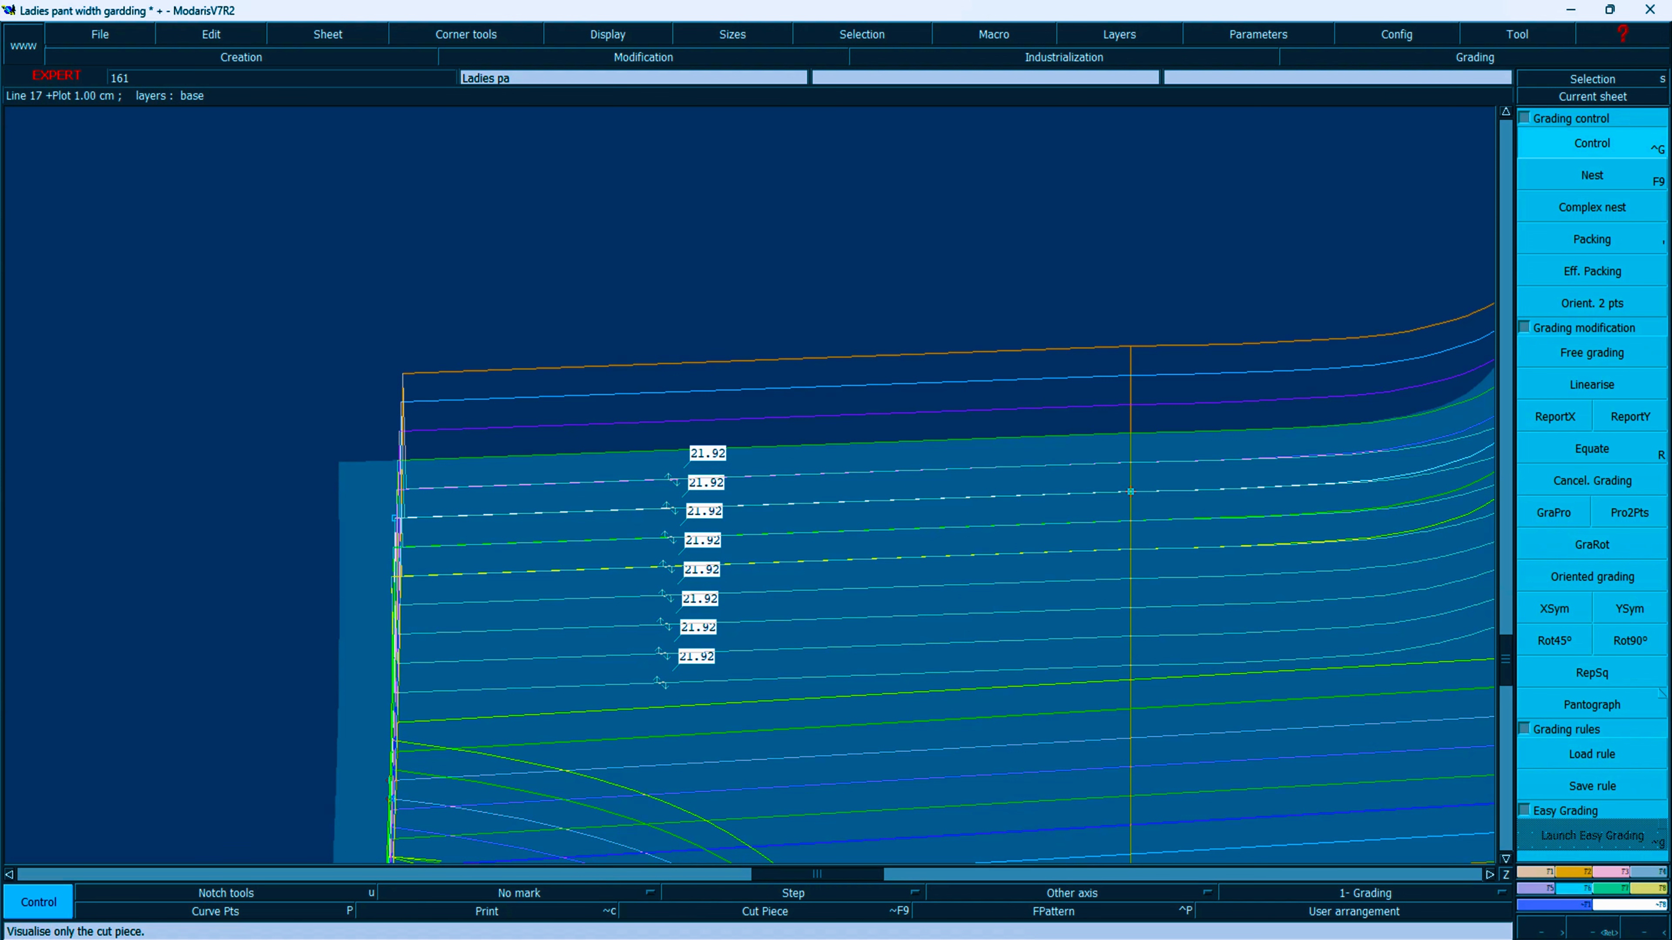
left_click(685, 937)
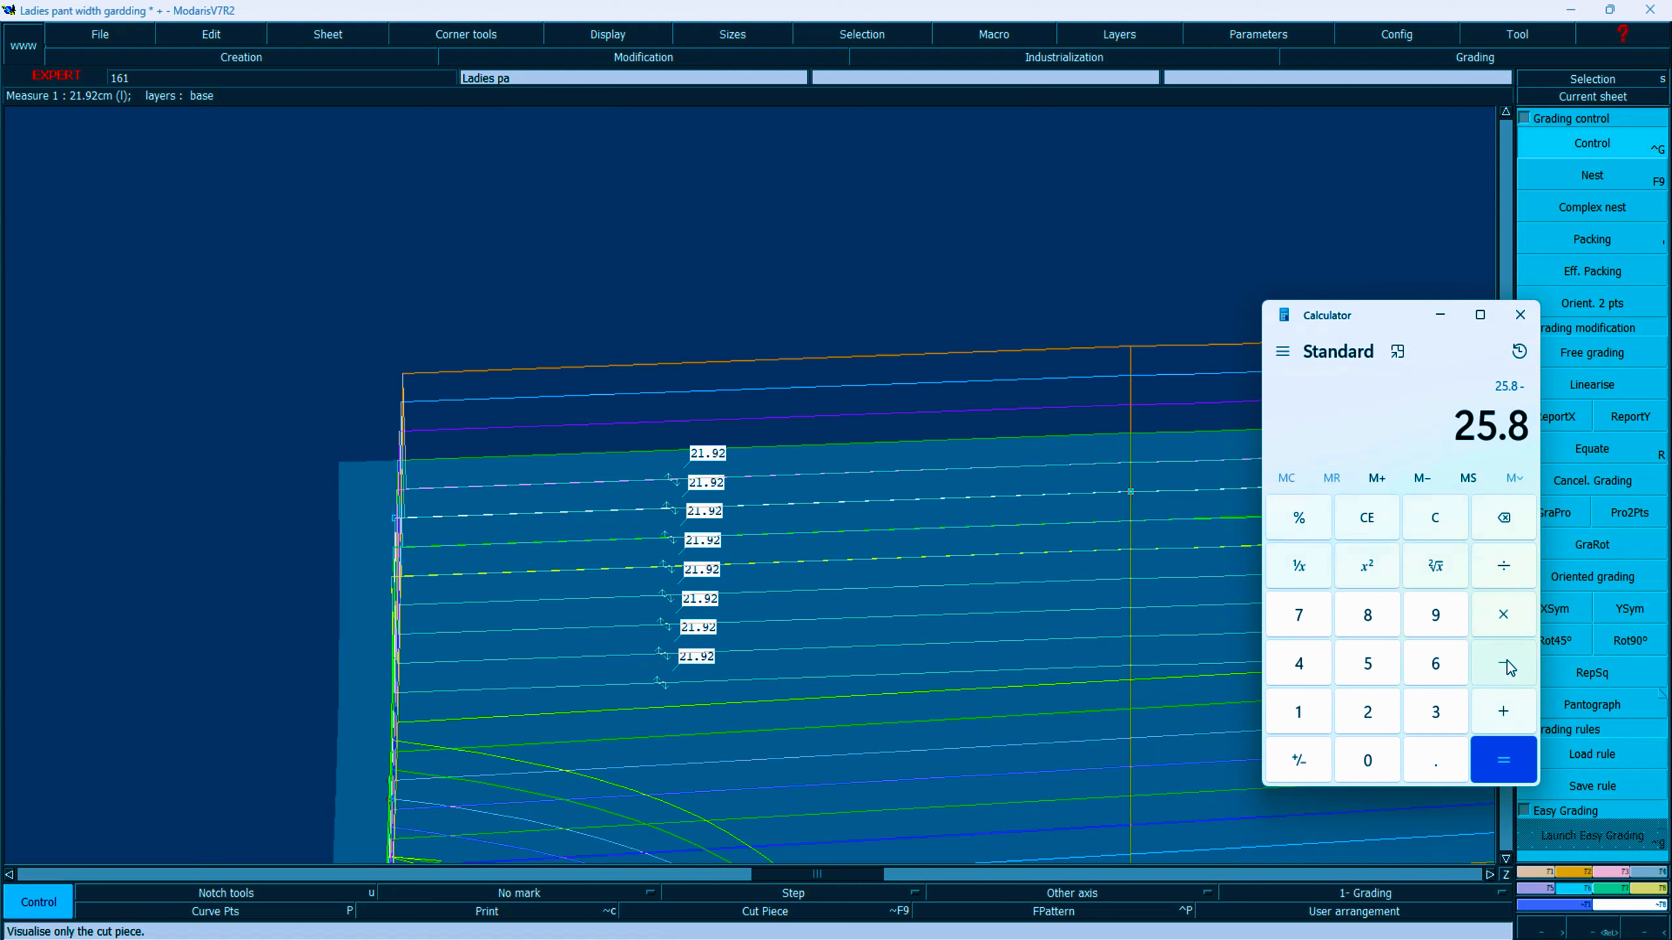
left_click(1370, 713)
left_click(1303, 713)
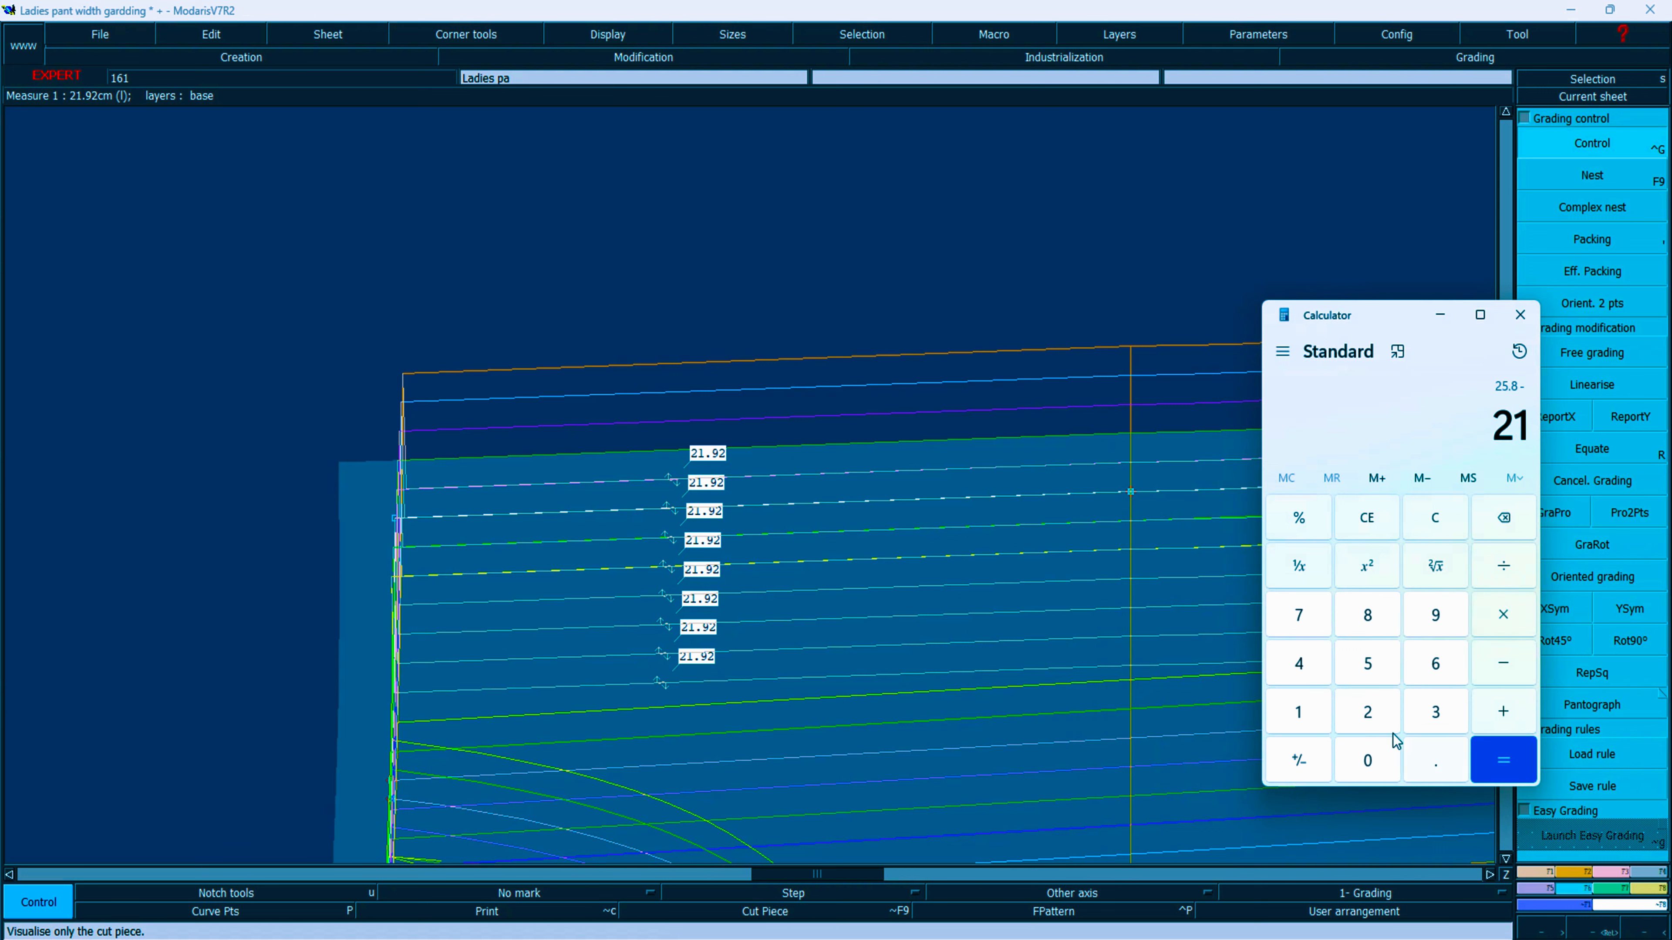
left_click(1435, 762)
left_click(1435, 615)
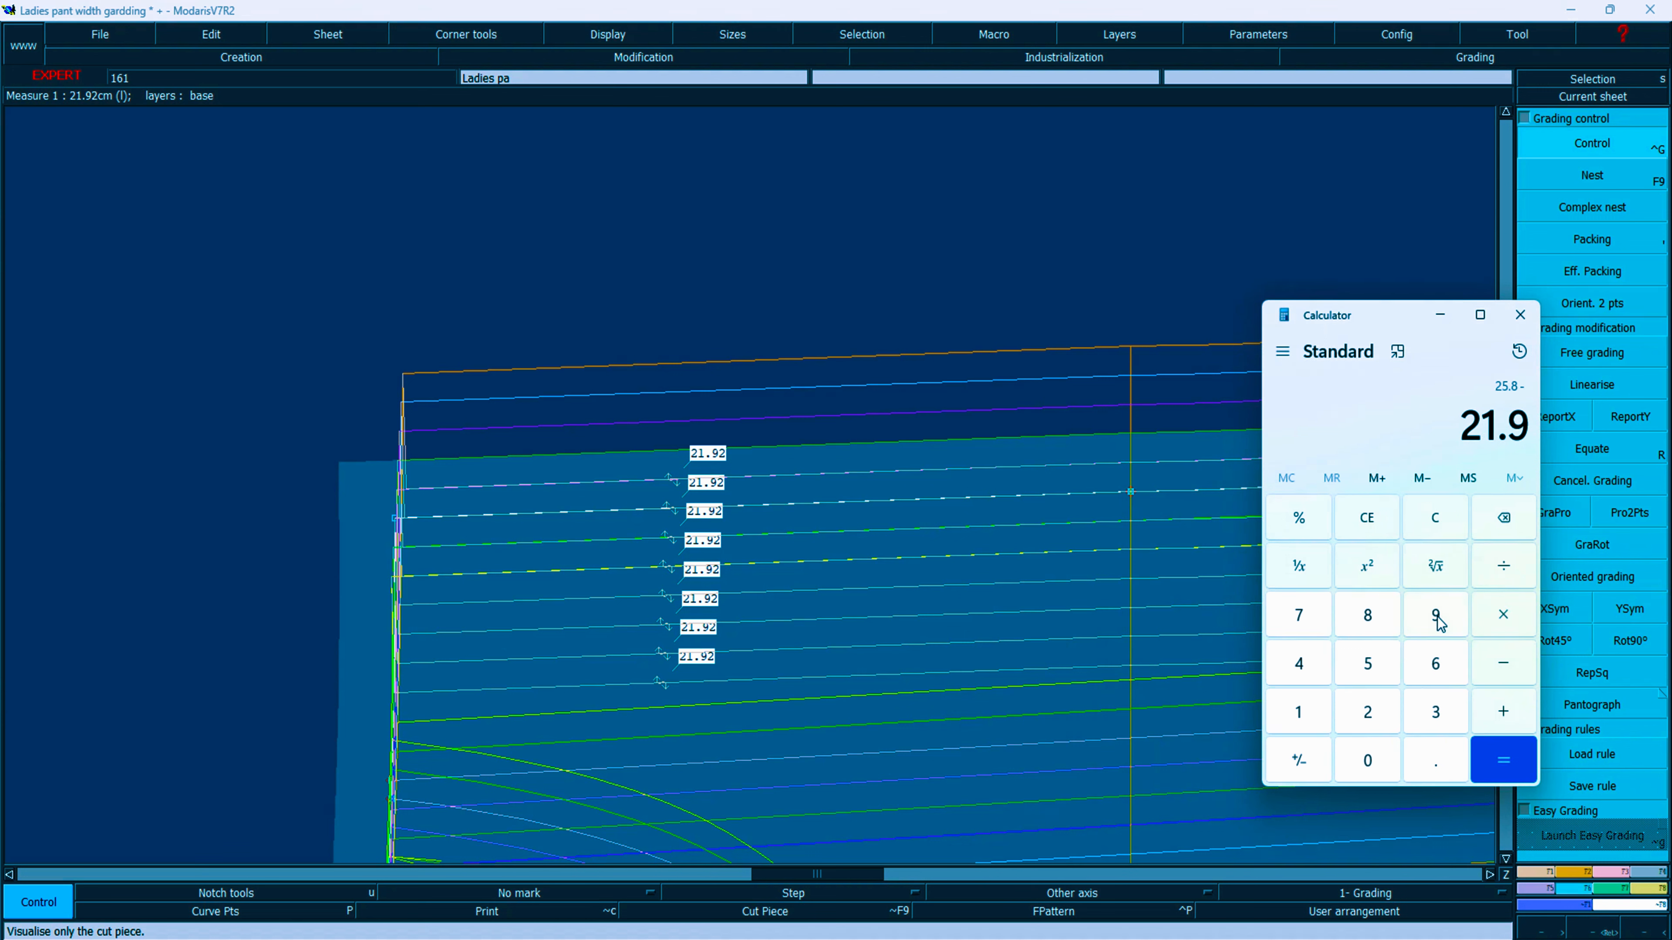
left_click(1369, 713)
left_click(1504, 760)
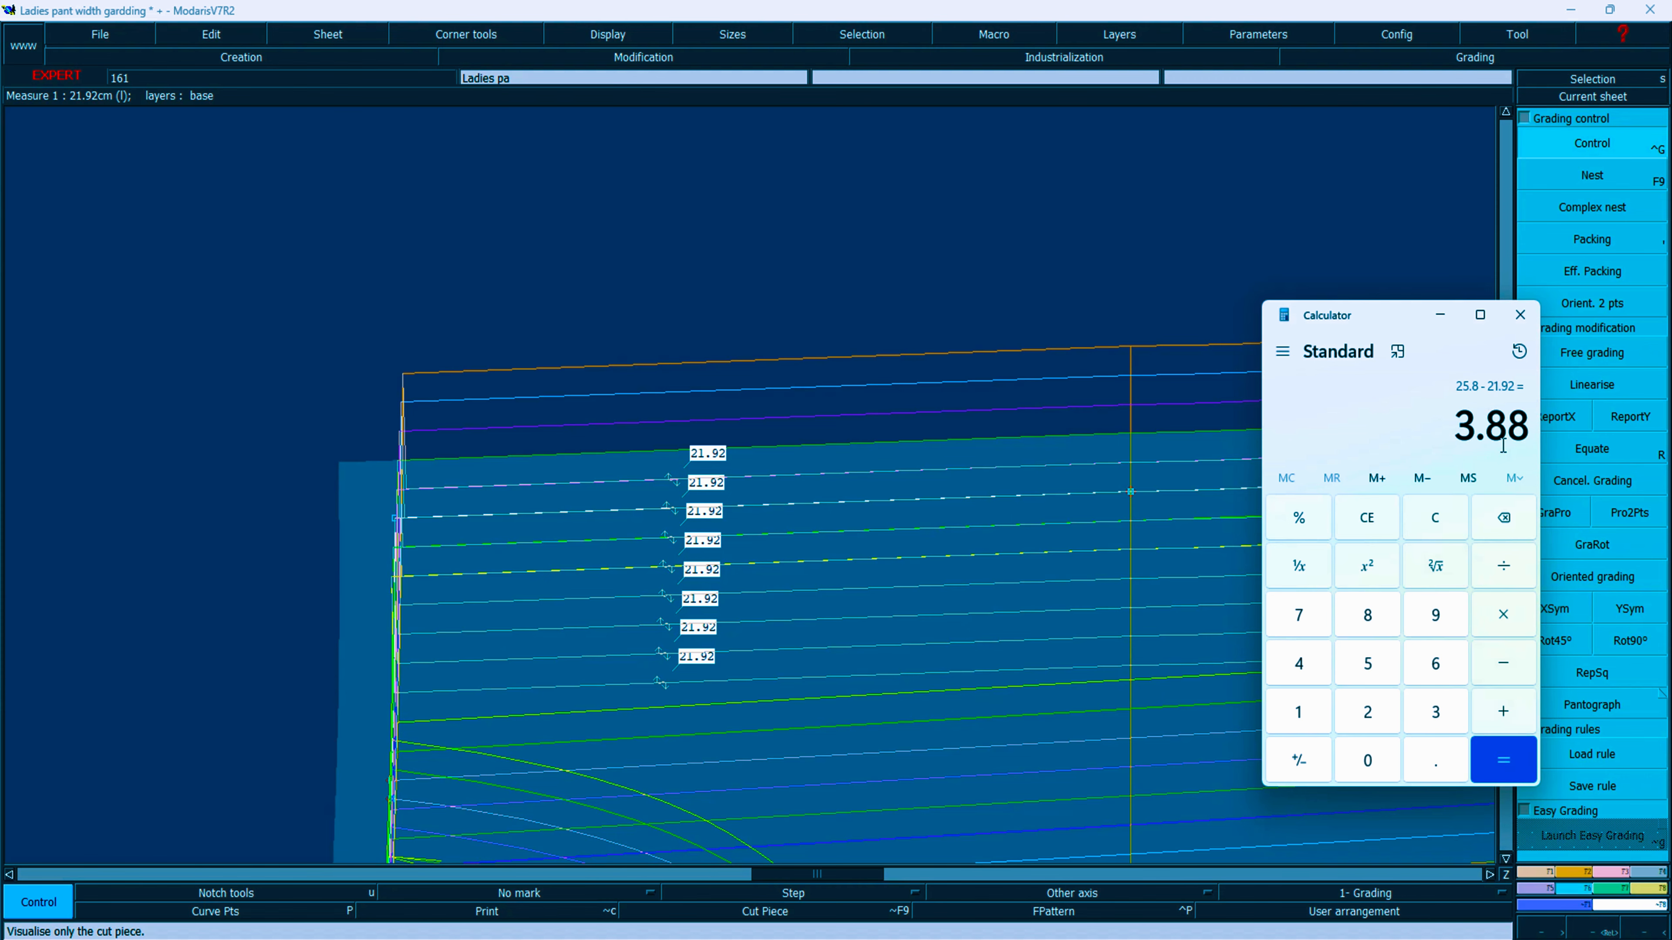
Step: Check the waistband height in the Excel measurement sheet and return to the pattern in Modaris
key("alt+Tab")
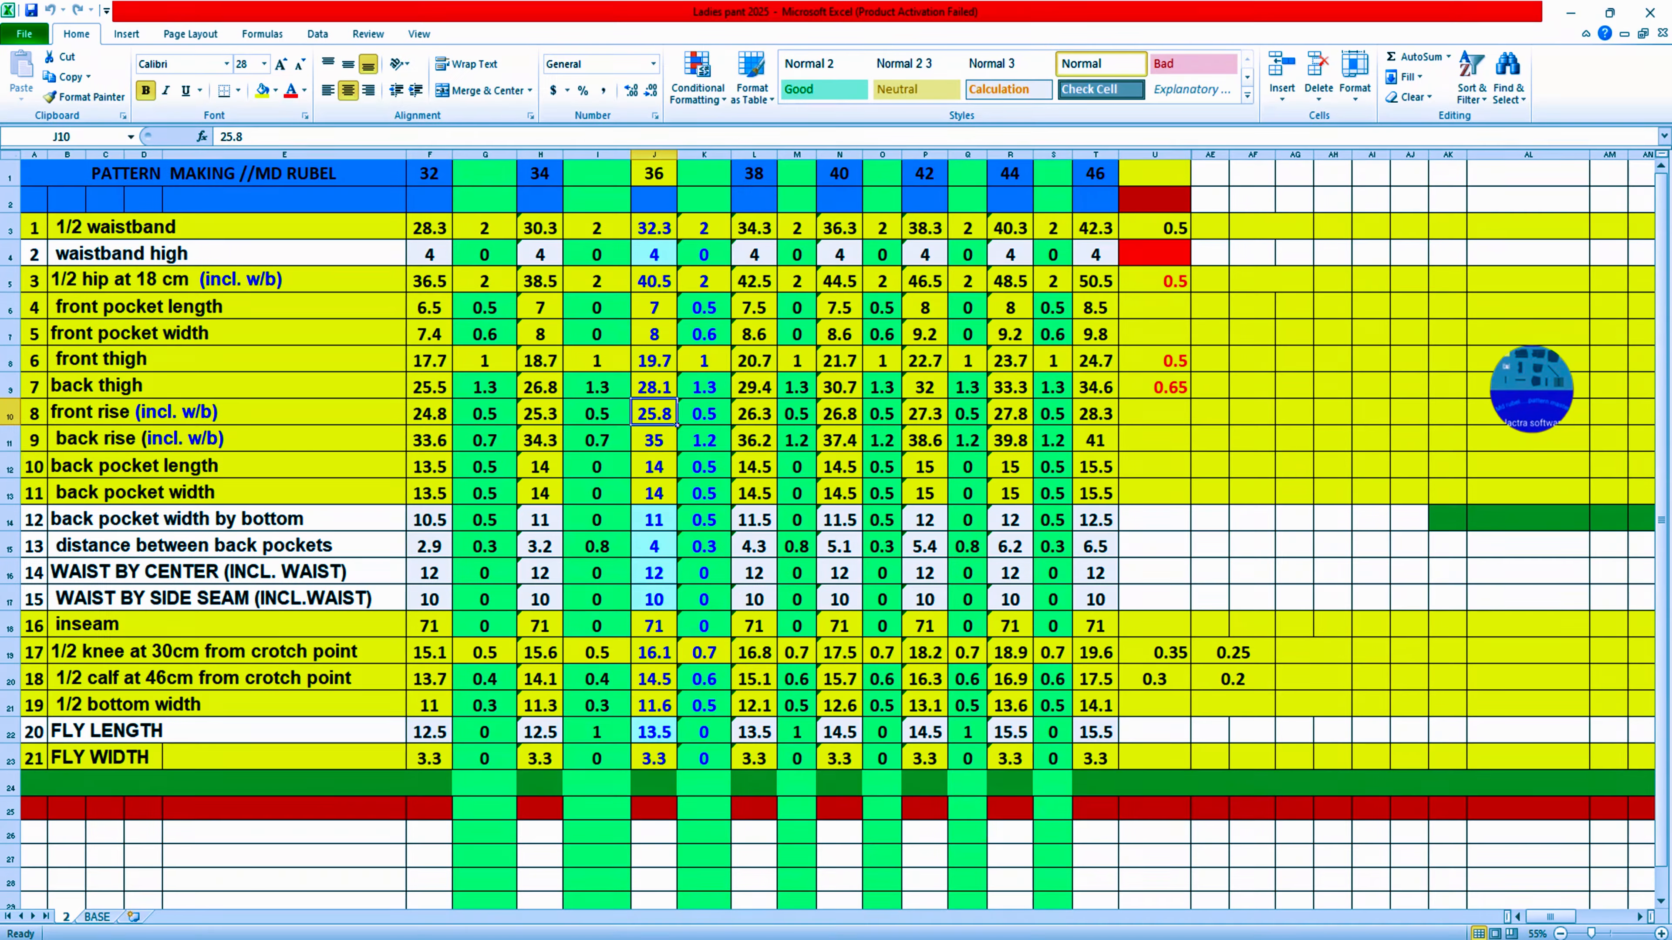
left_click(548, 253)
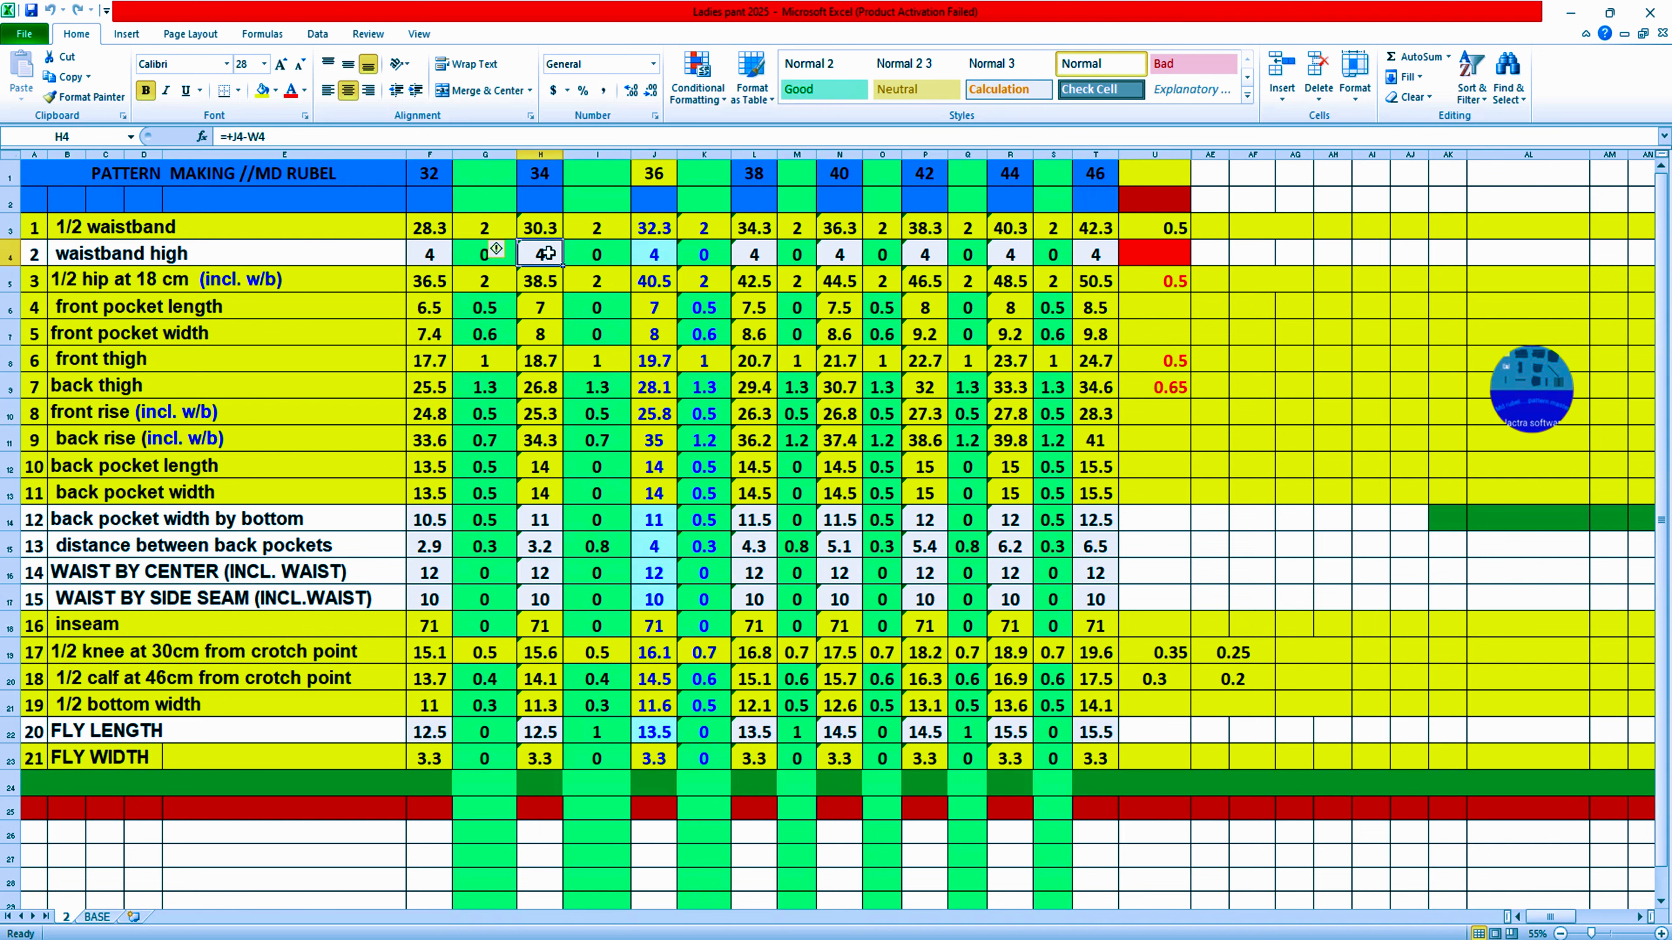
left_click(1571, 14)
left_click(569, 293)
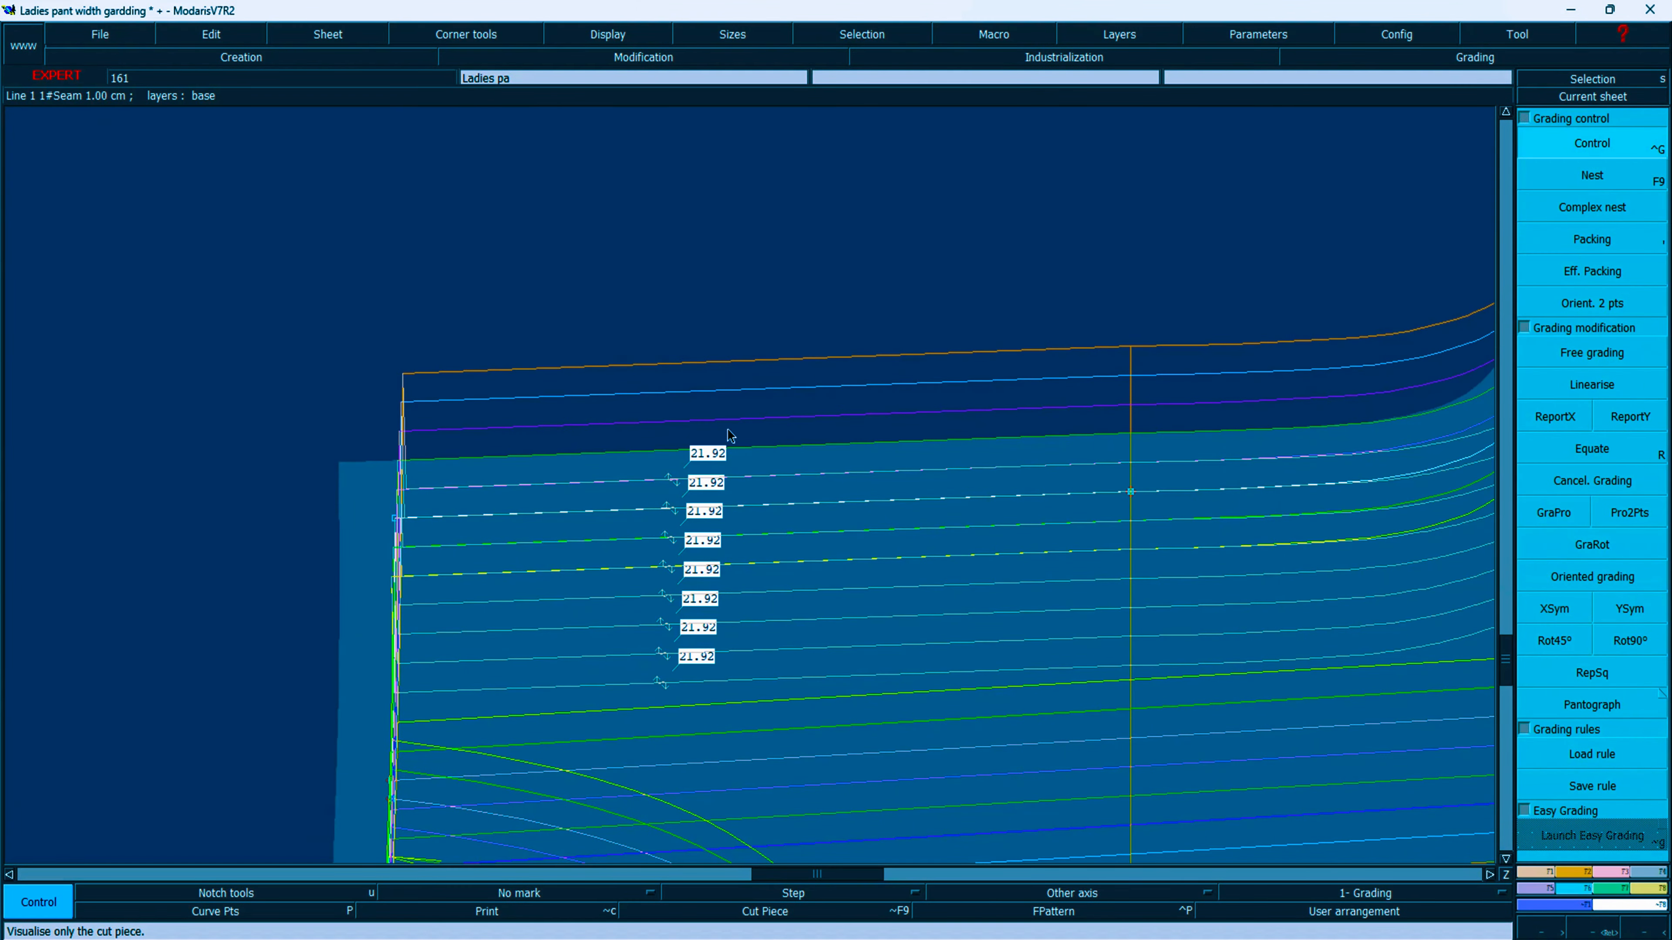
Step: Lengthen the front rise line in a straight line beyond the waist edge to bring the base-size rise to 25.8 cm
left_click(643, 57)
left_click(1593, 308)
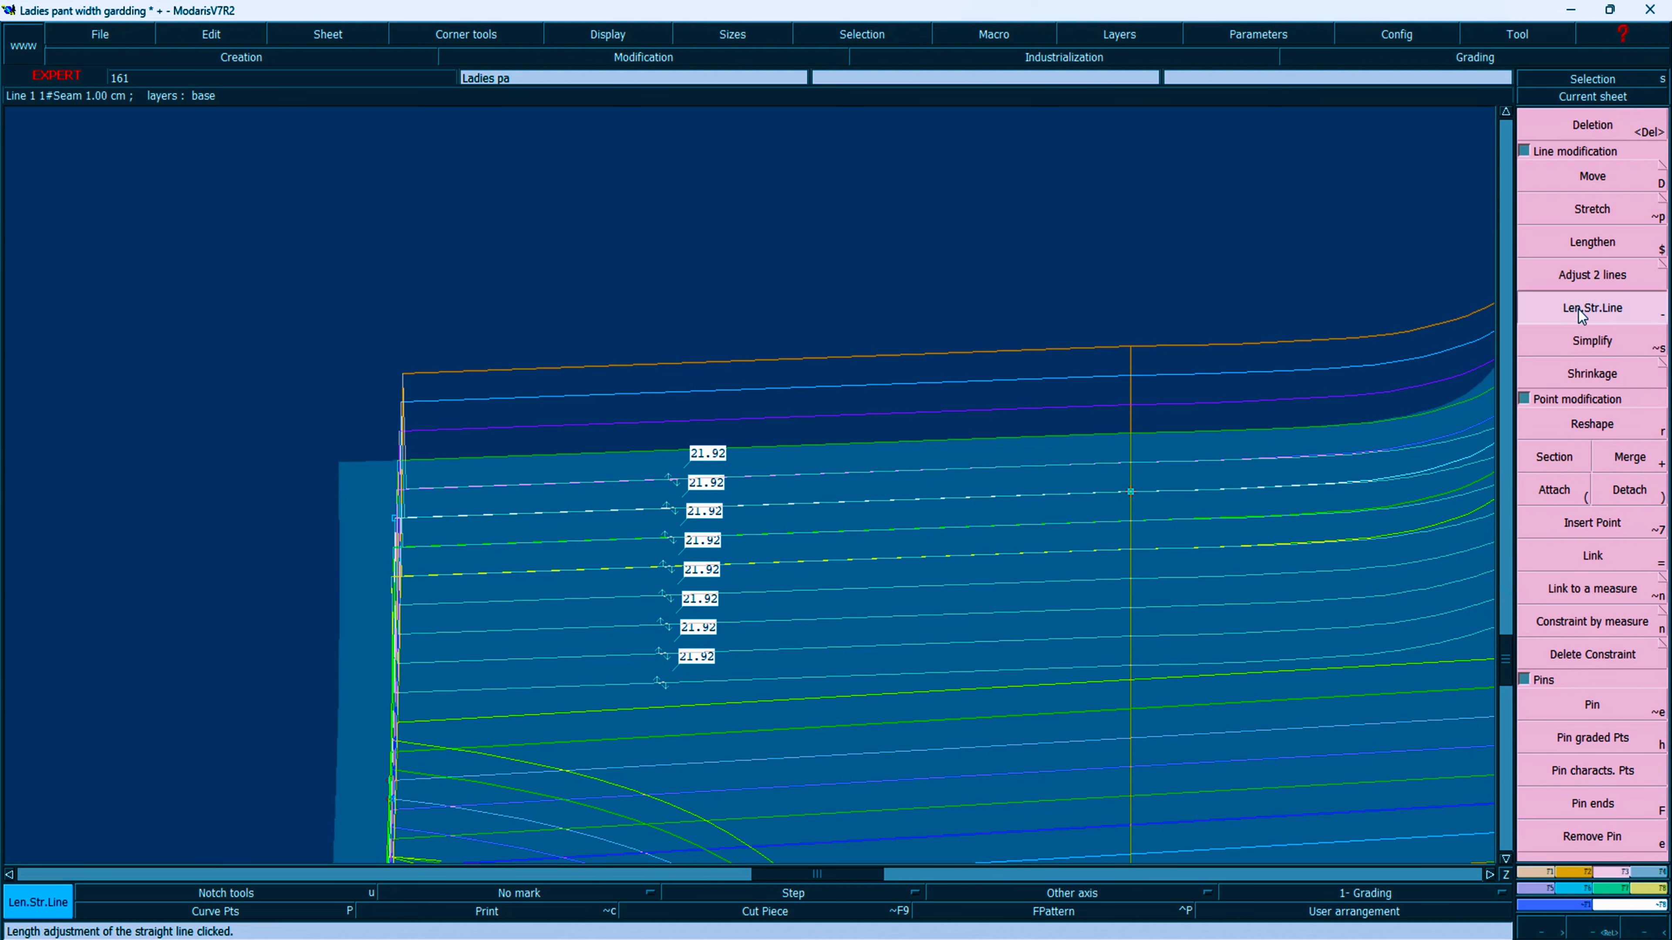
left_click(415, 518)
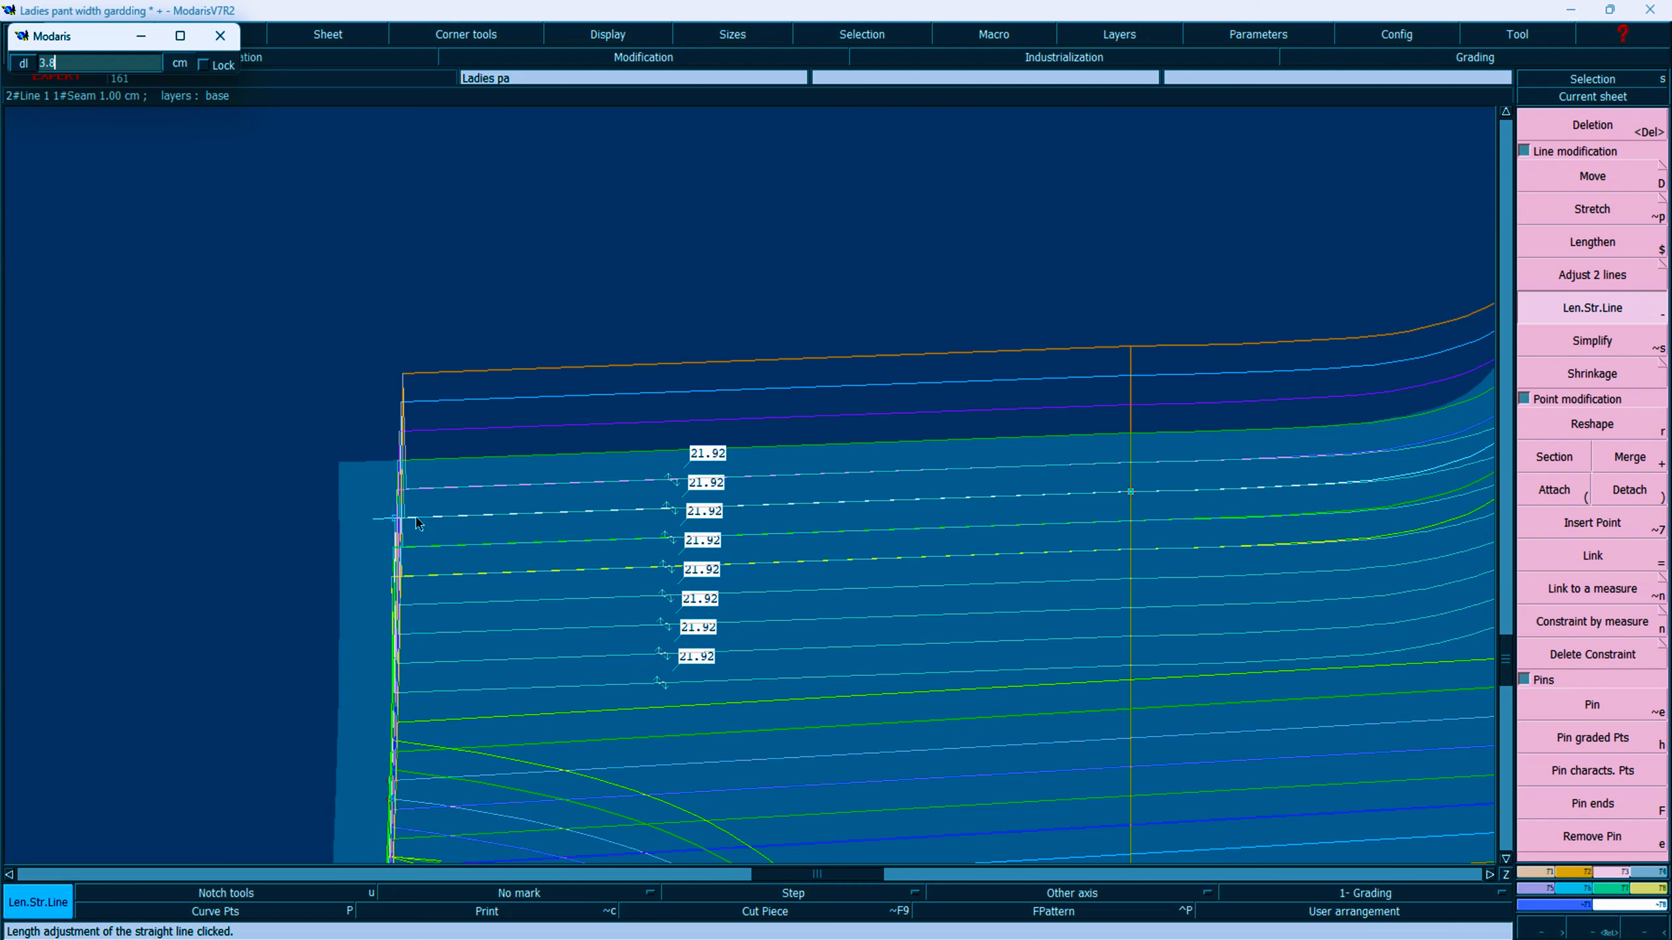
key("Return")
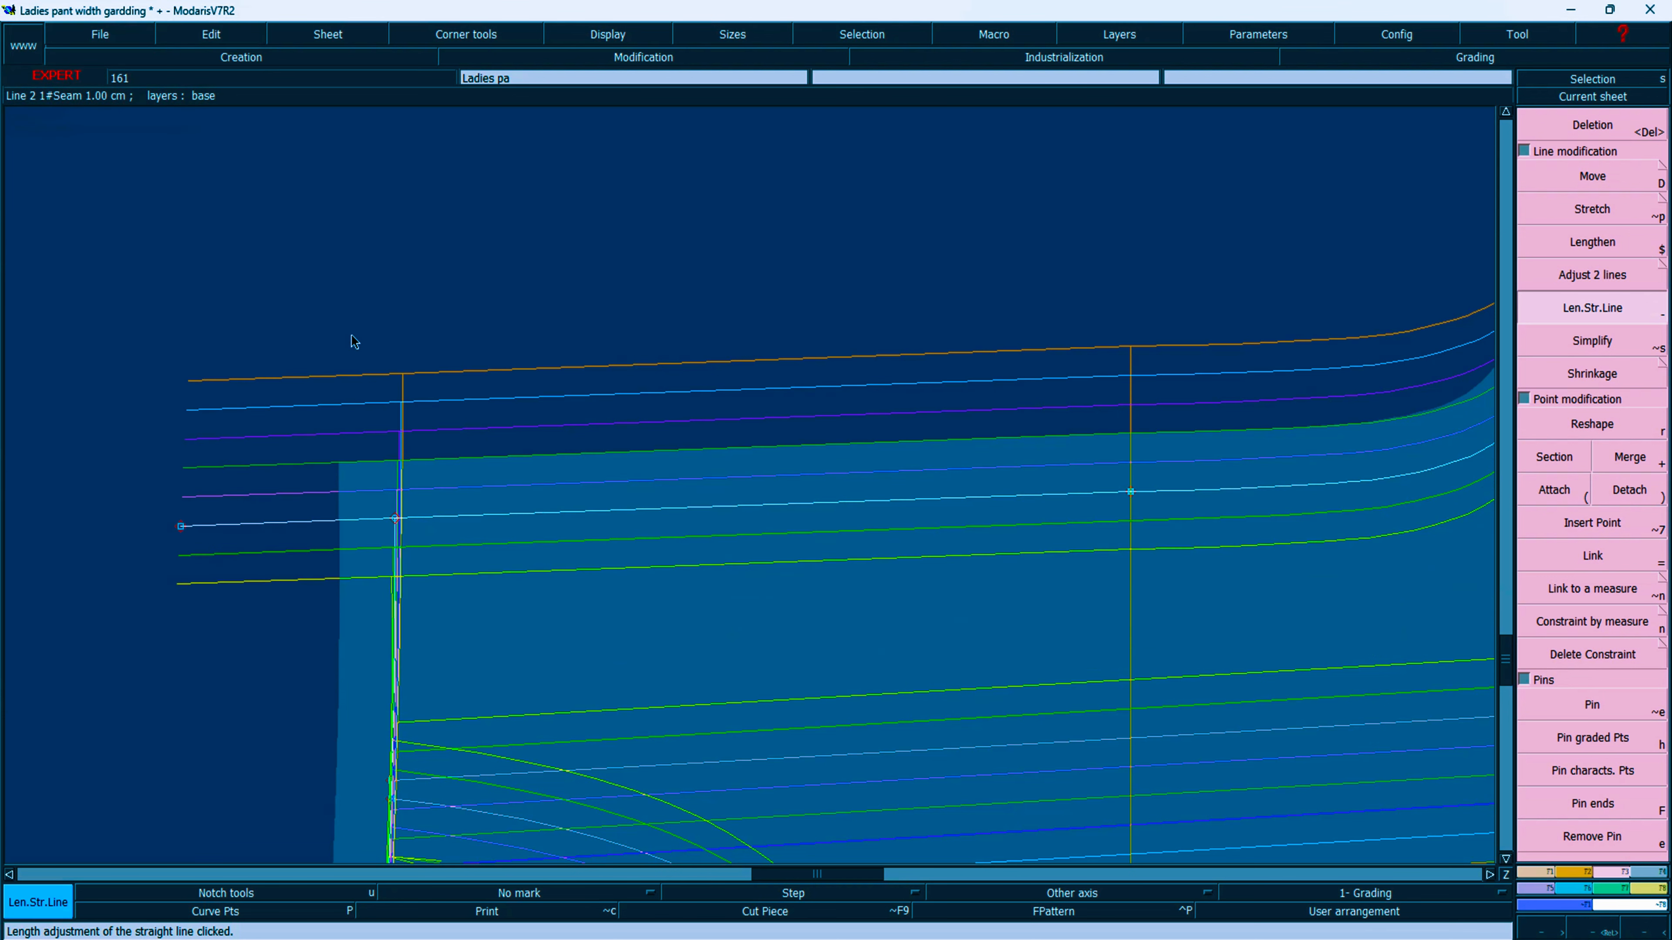
Step: Create a dynamic length measure along the extended front rise, from its new waist end to the crotch point
key("space")
key("z")
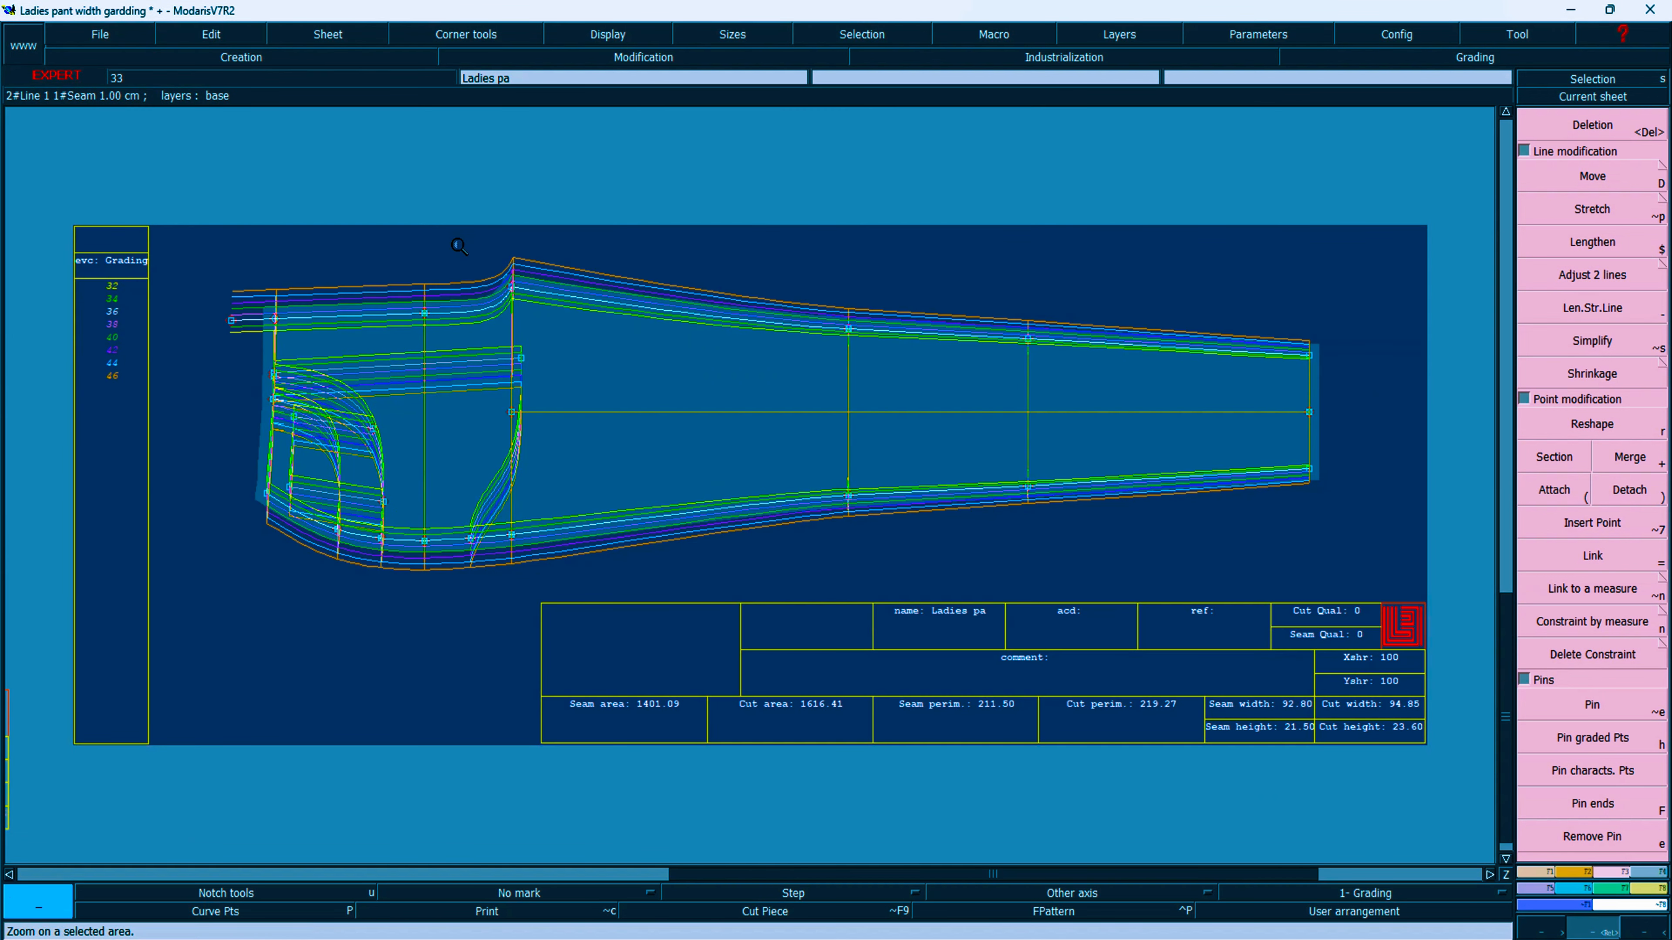
left_click_drag(158, 251, 688, 563)
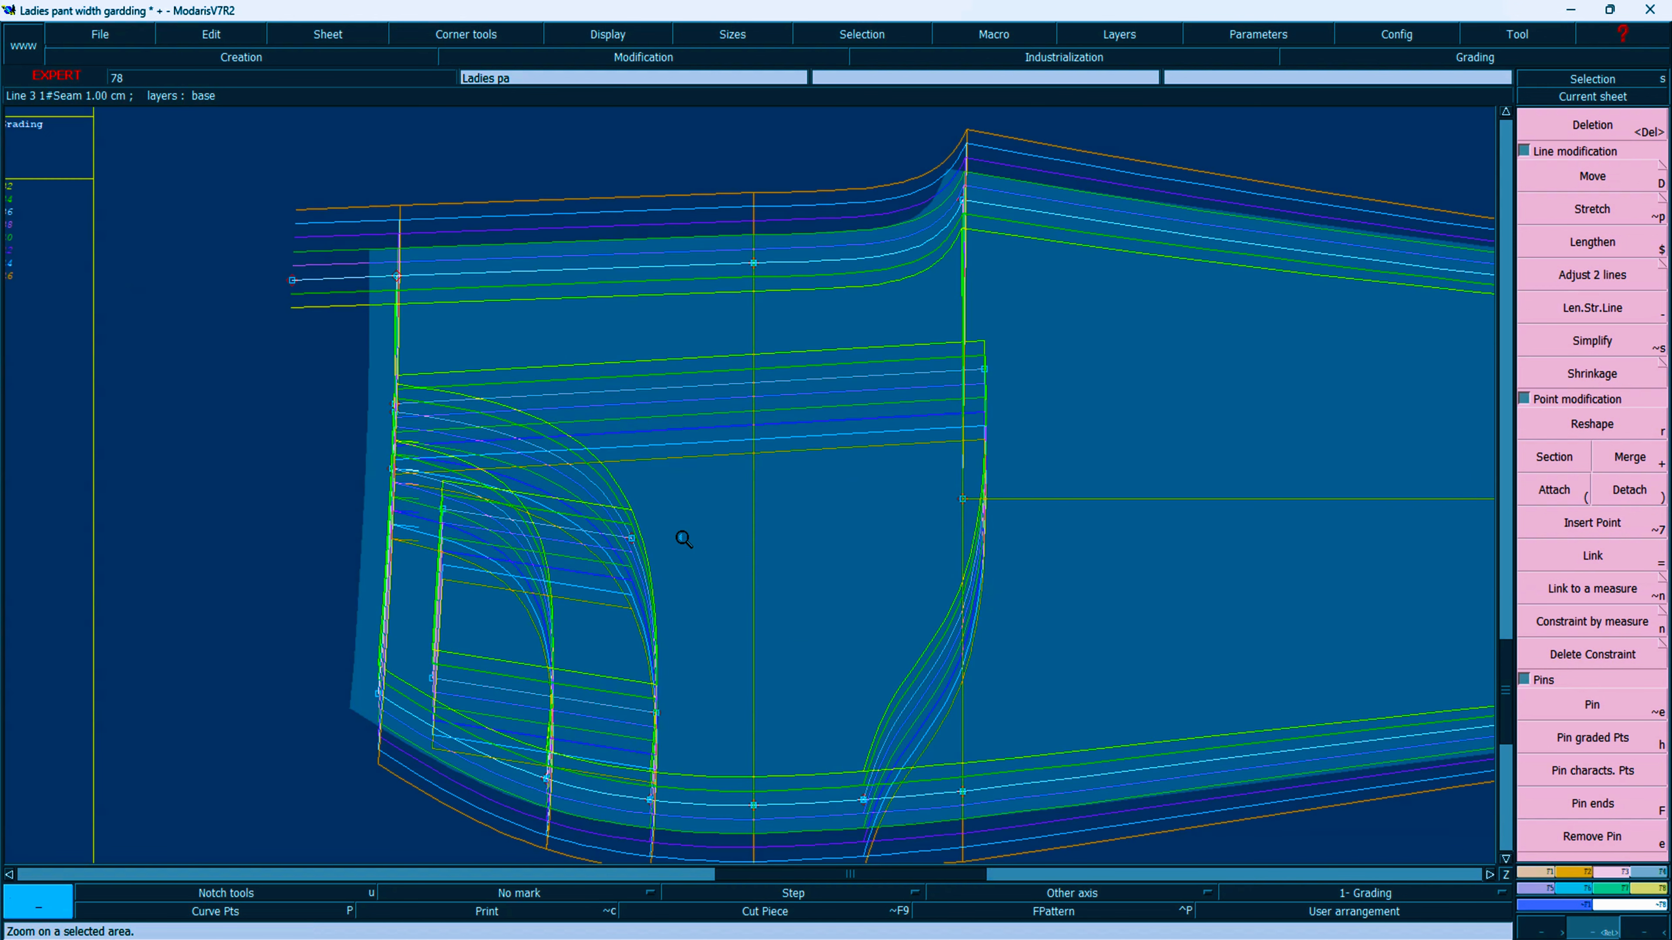
key("l")
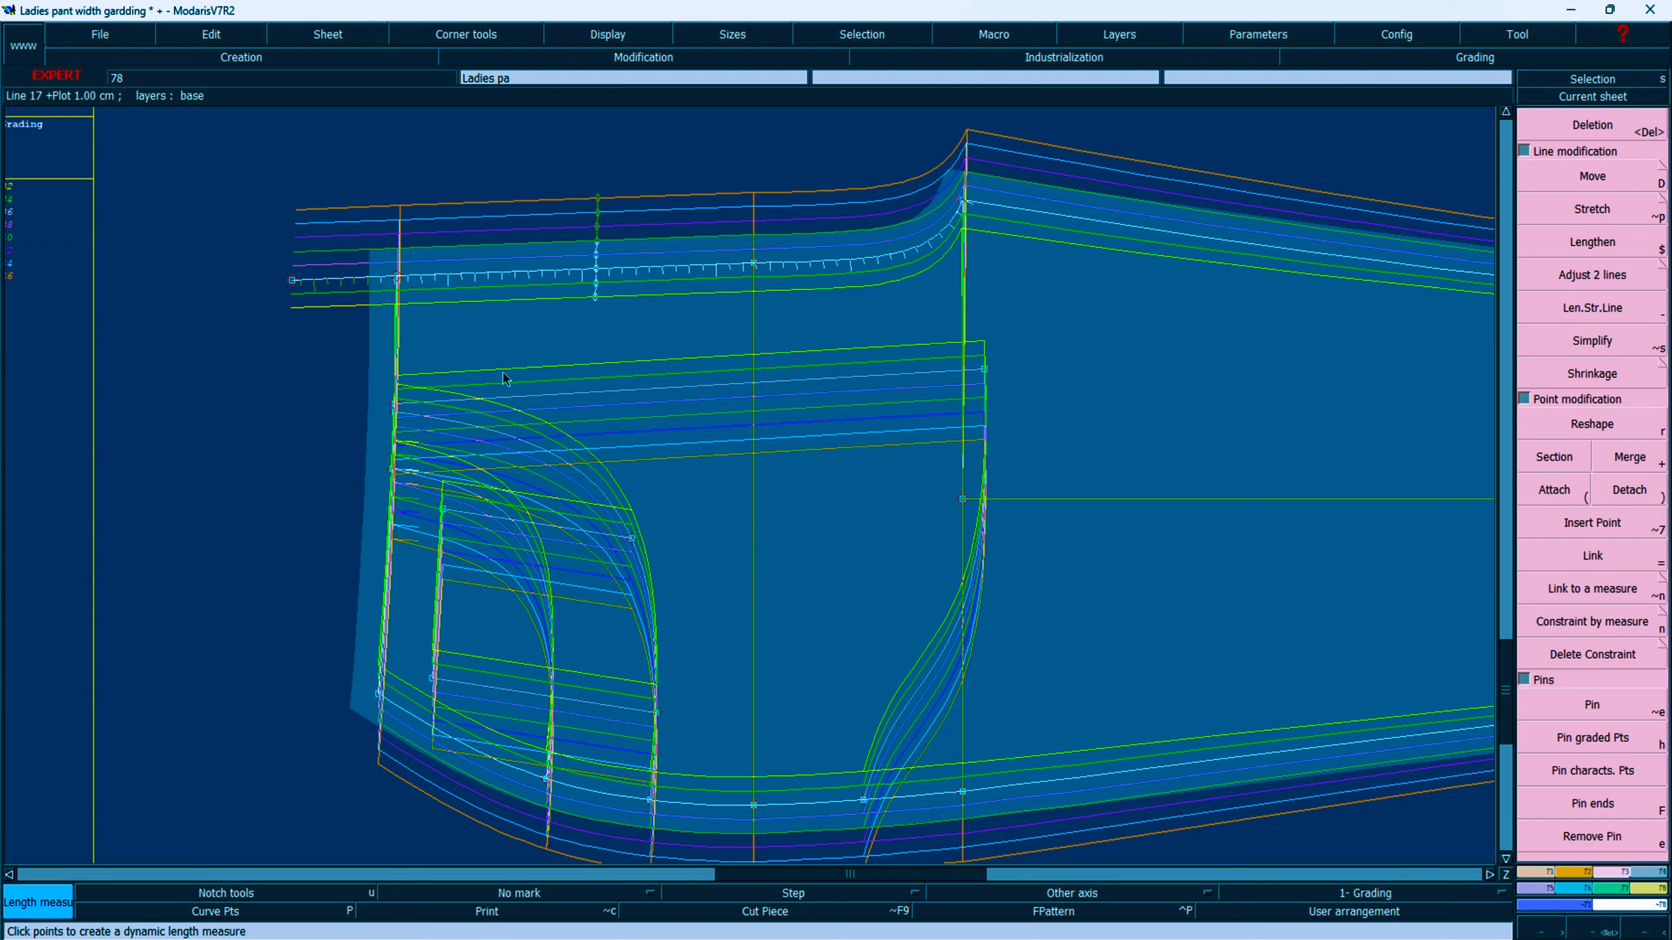
left_click(595, 265)
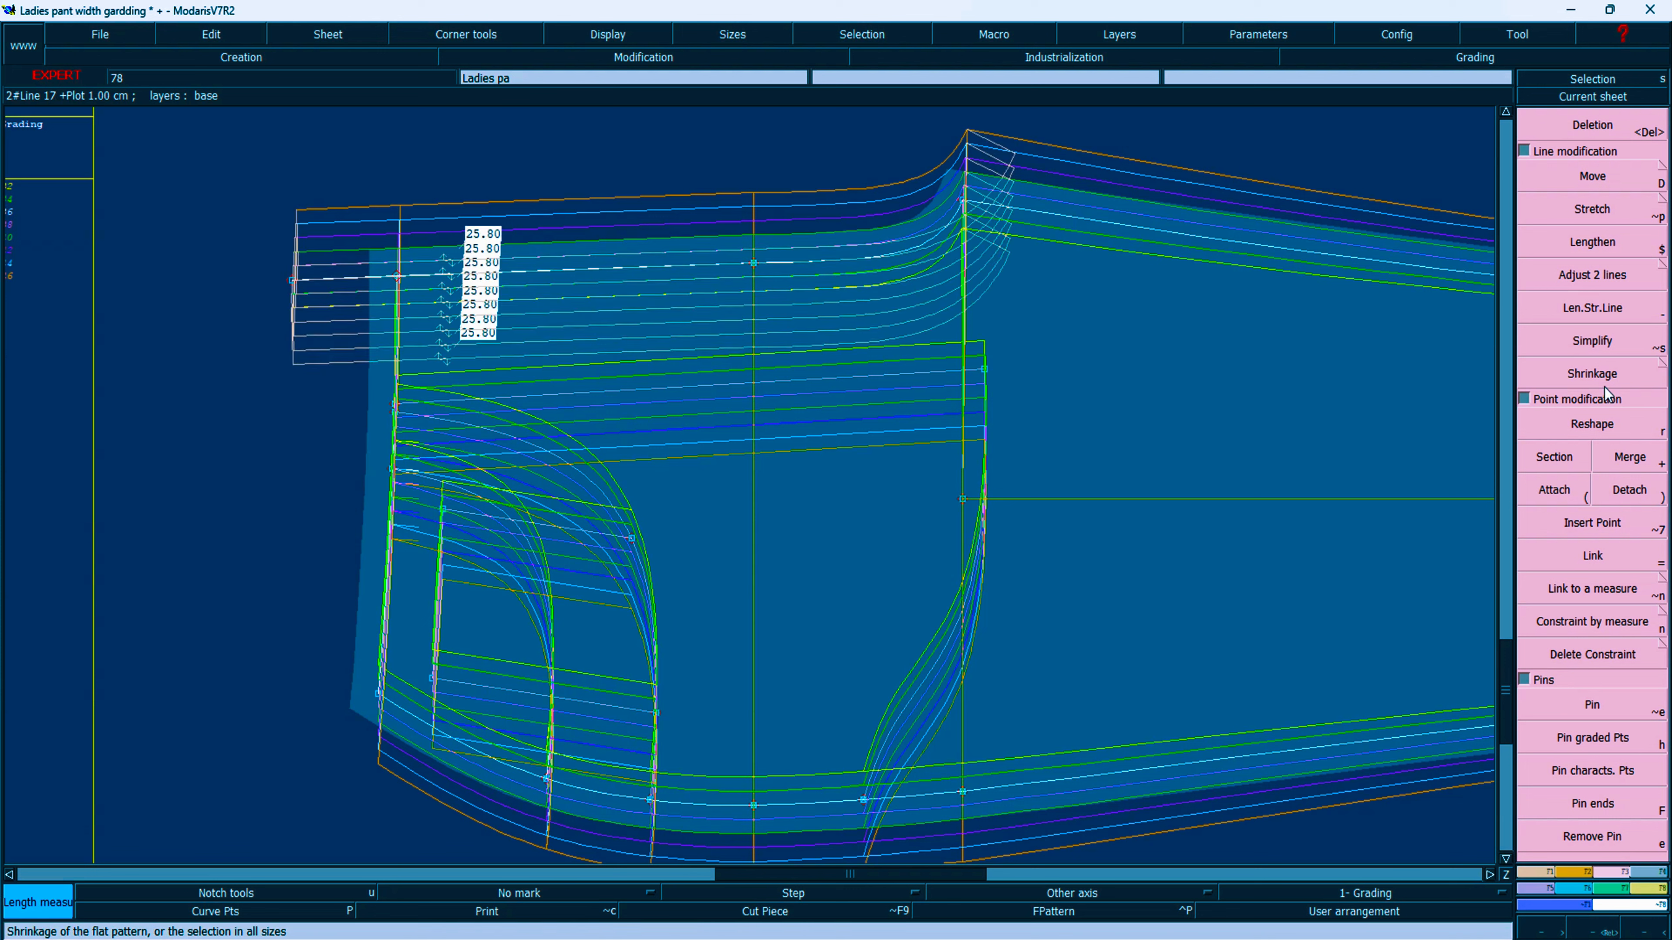
Step: Add the front rise measure to MChart through the charts manager and move the chart window over the pattern
key("F6")
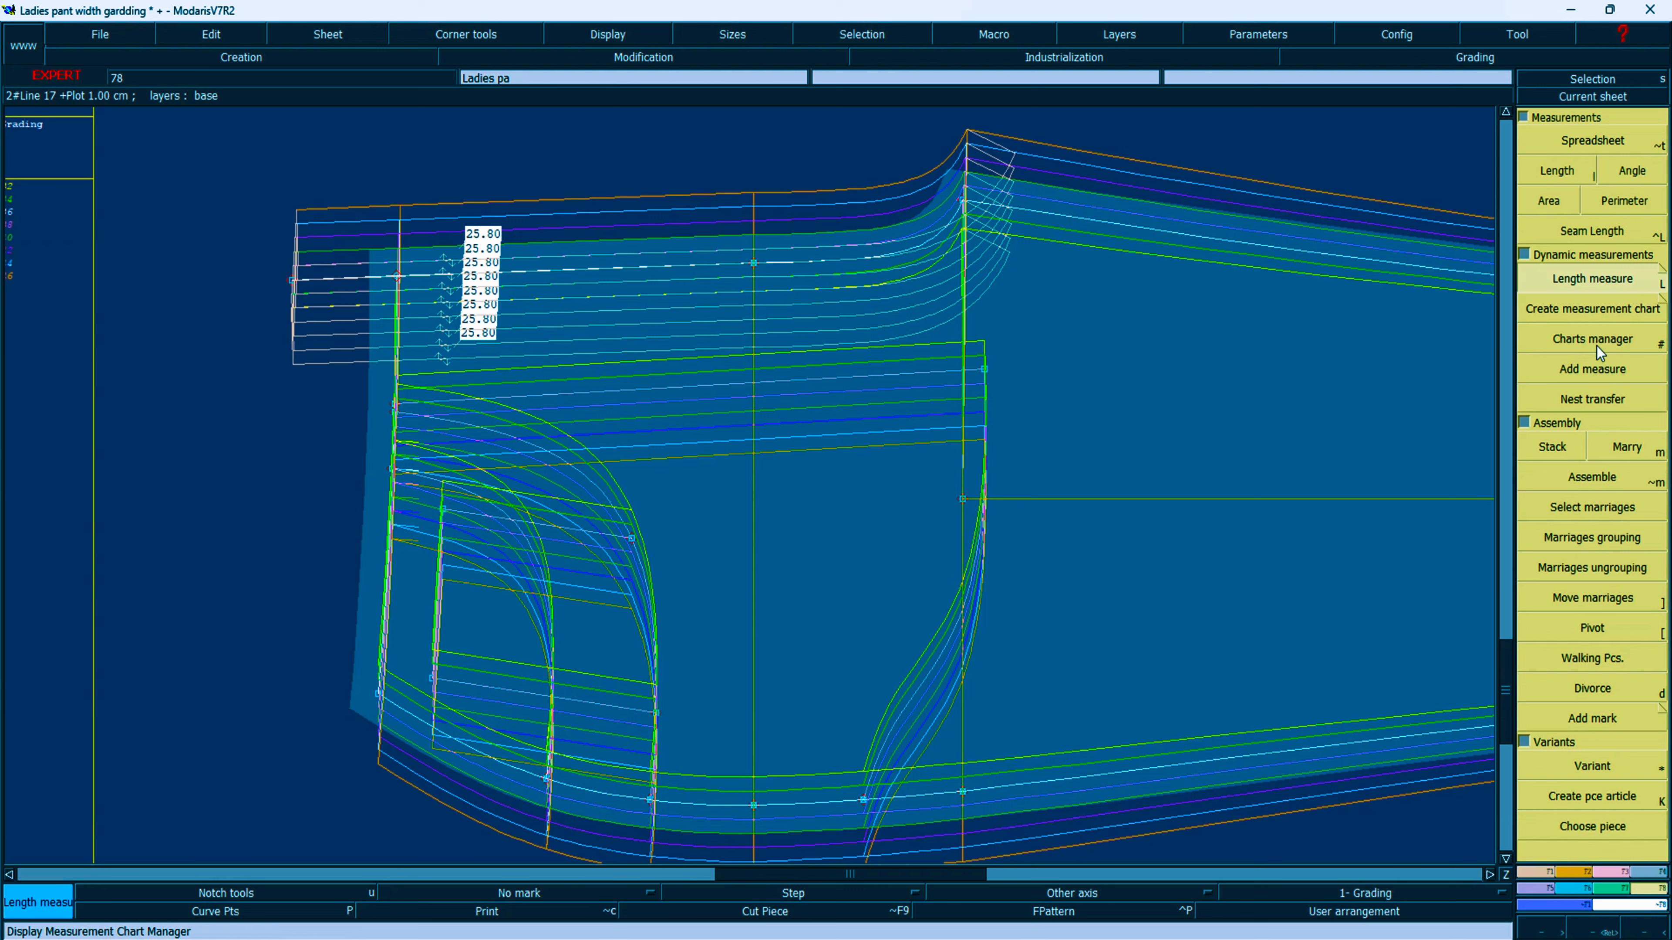
left_click(1596, 338)
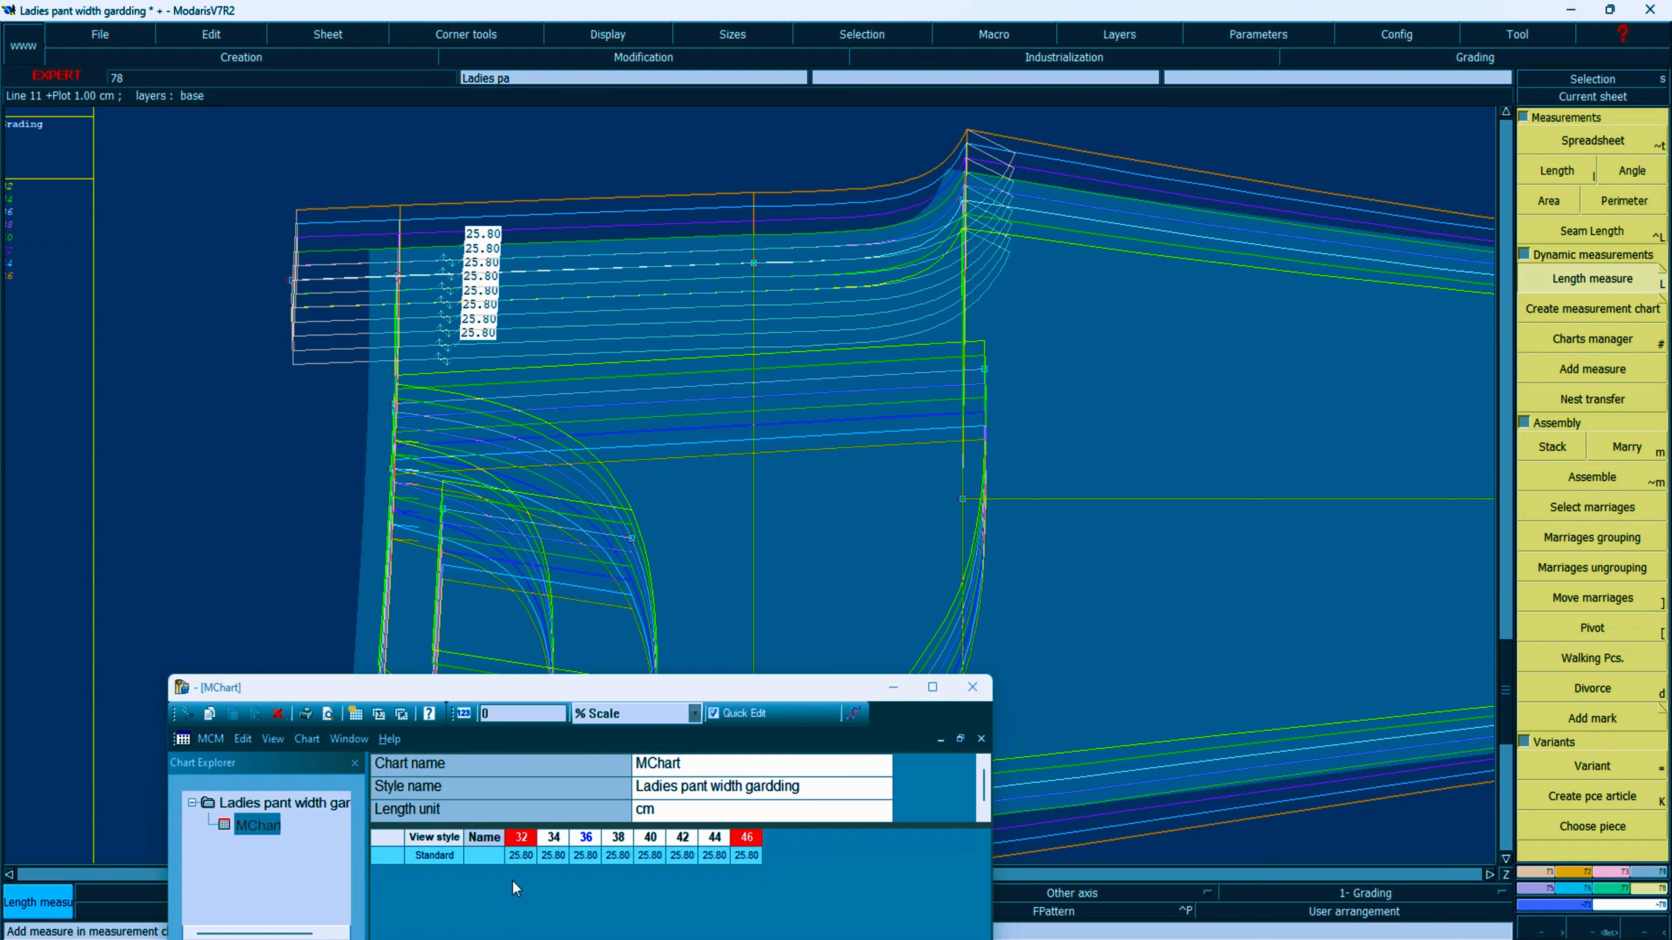
left_click_drag(670, 683, 1269, 227)
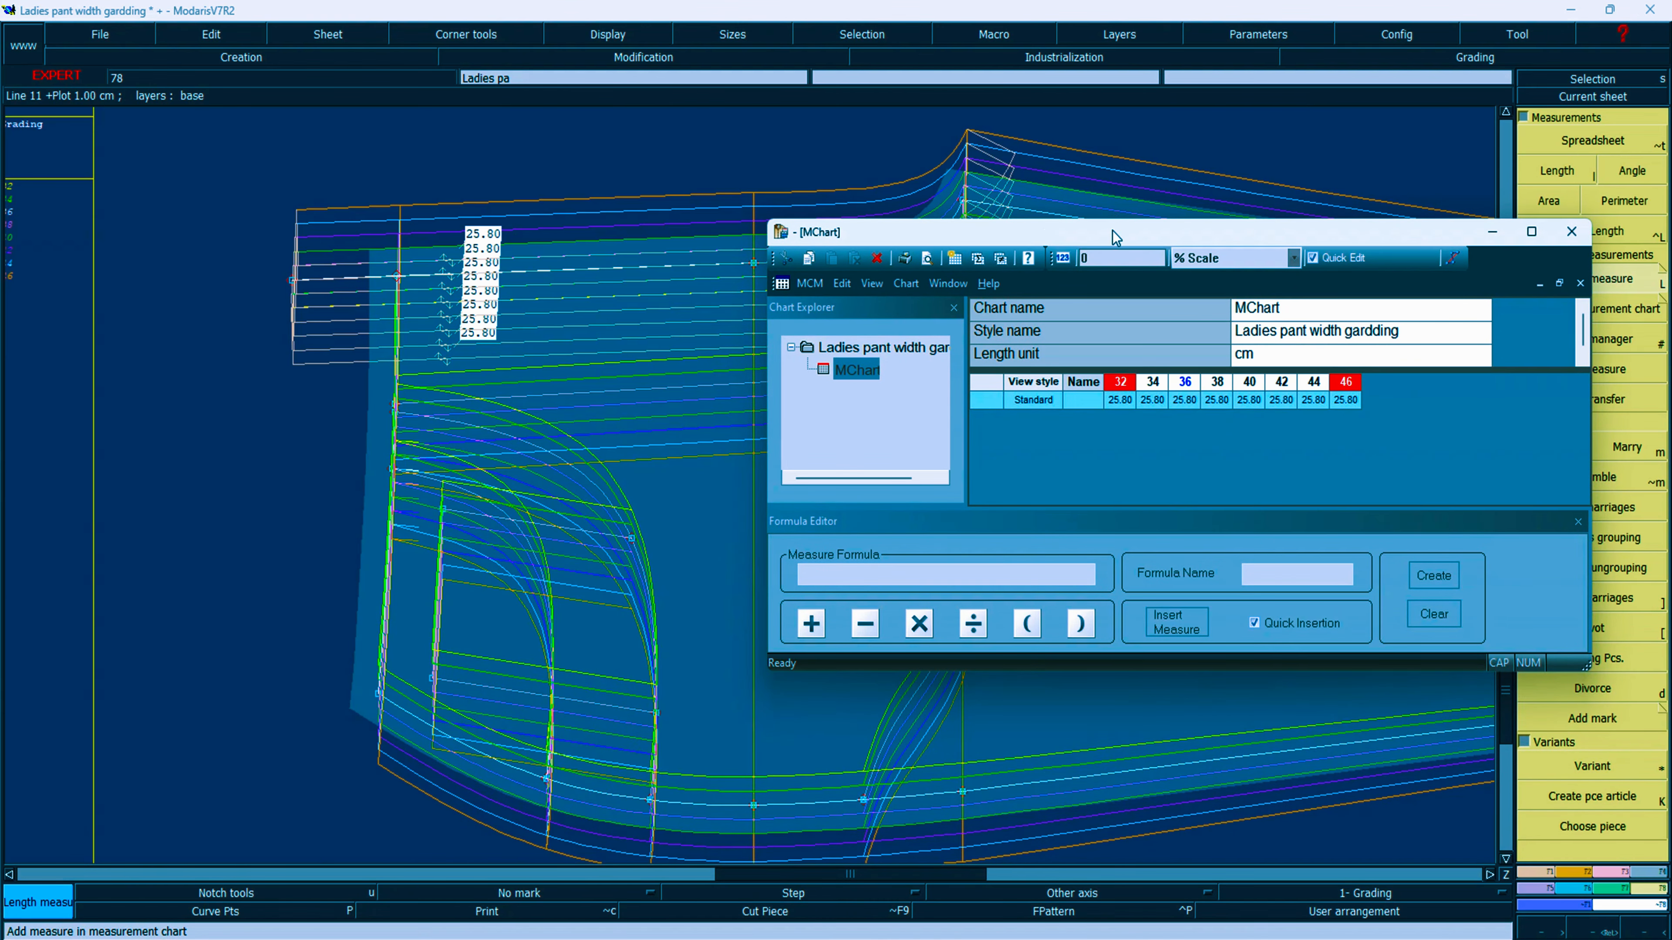
left_click_drag(1112, 231, 1008, 307)
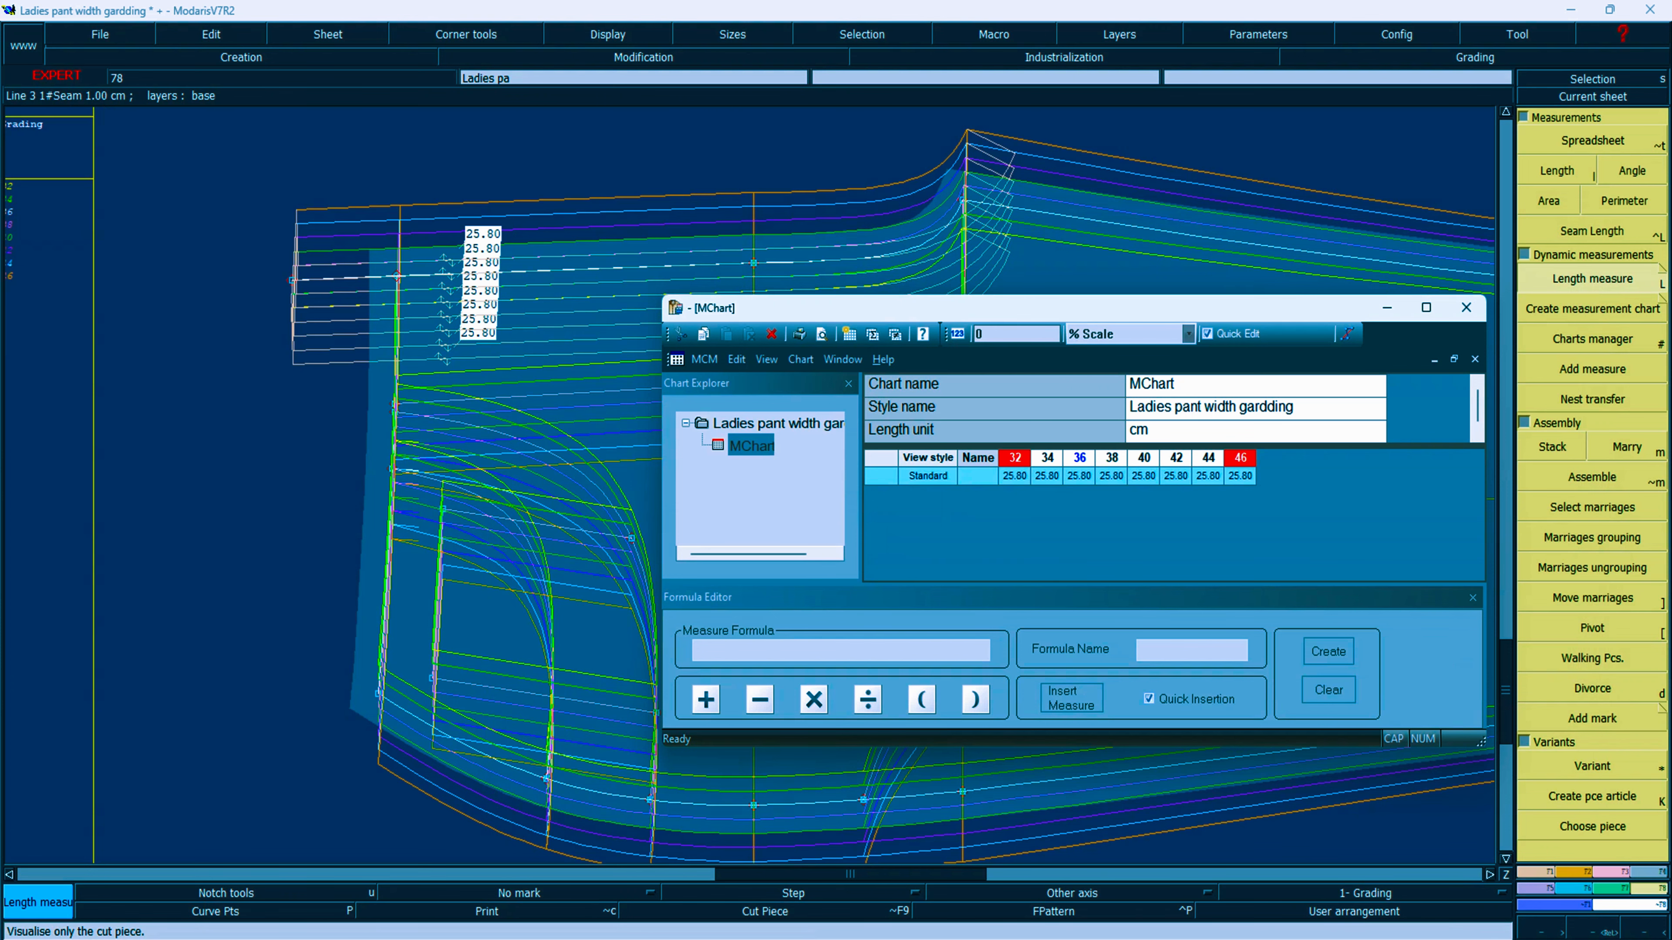
Step: Switch to the Excel measurement sheet, move MChart below the figures, and highlight the front rise and back thigh rows with yellow fill
key("alt+Tab")
left_click_drag(1080, 314, 1286, 763)
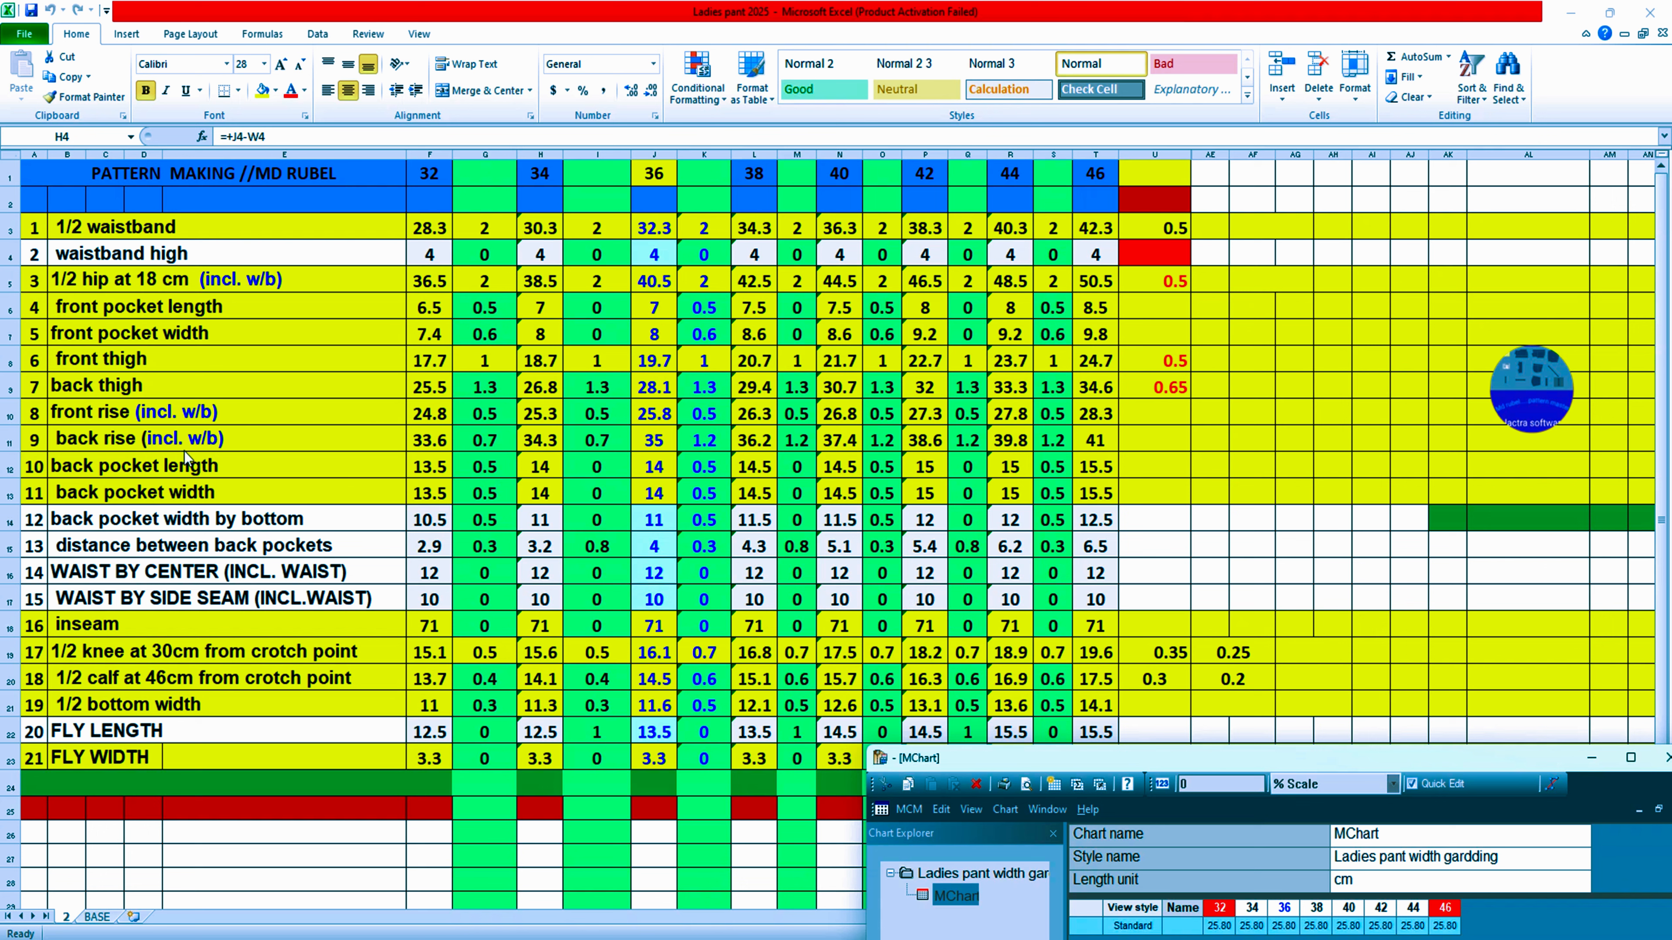
left_click(3, 417)
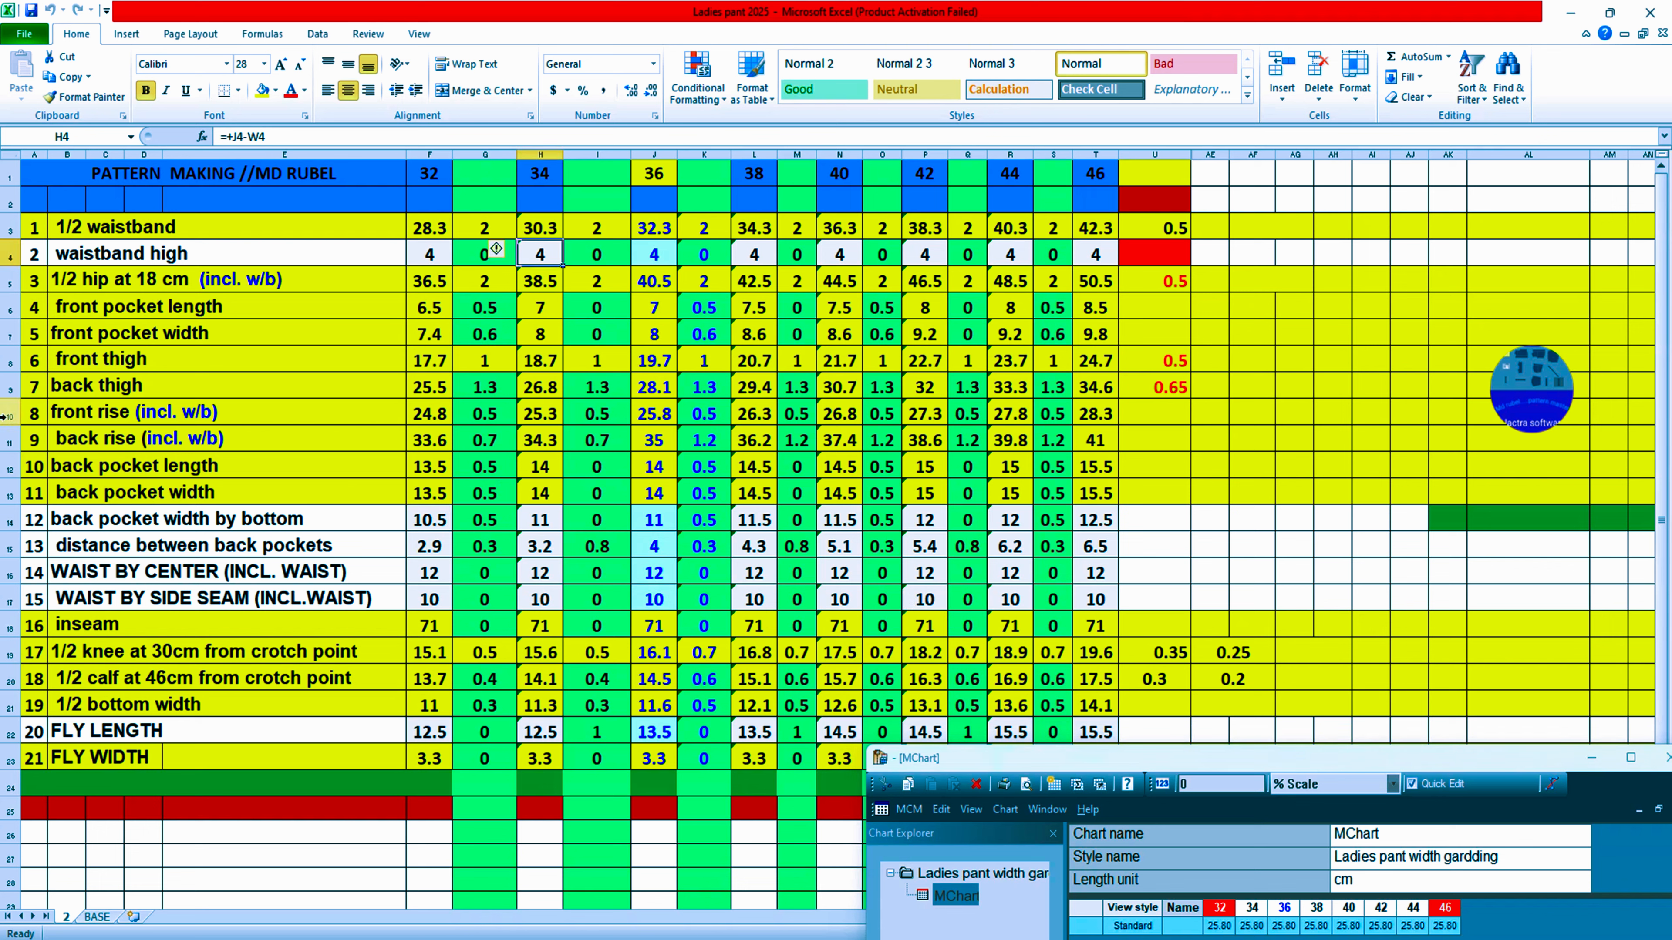
left_click(10, 414)
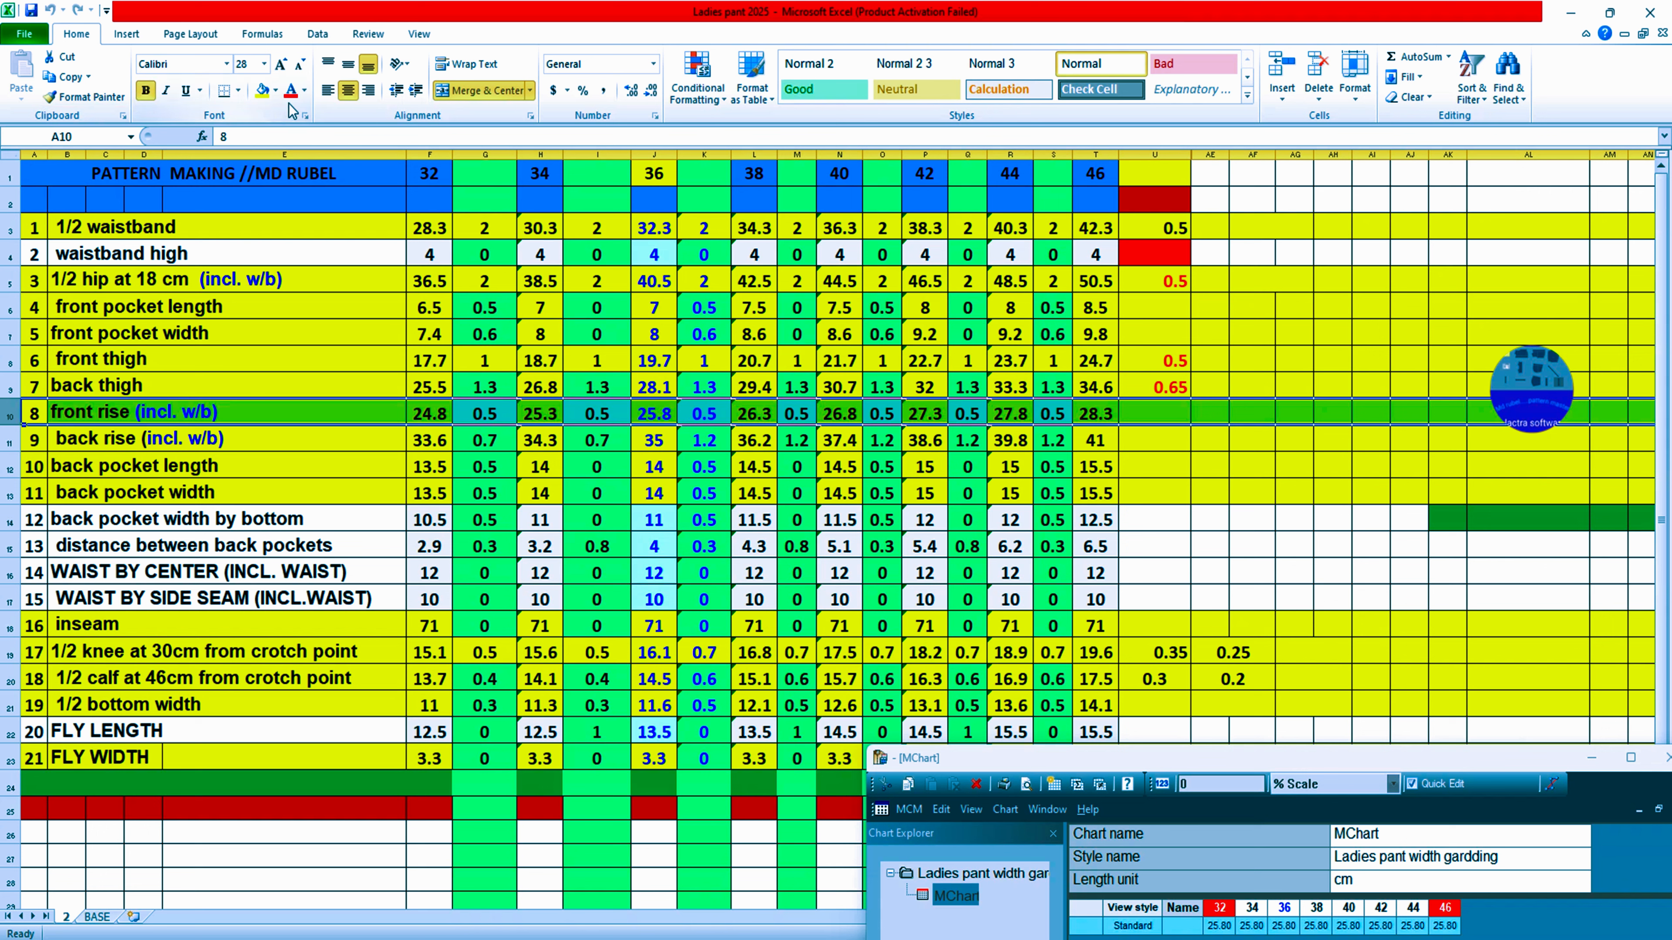
left_click(1155, 545)
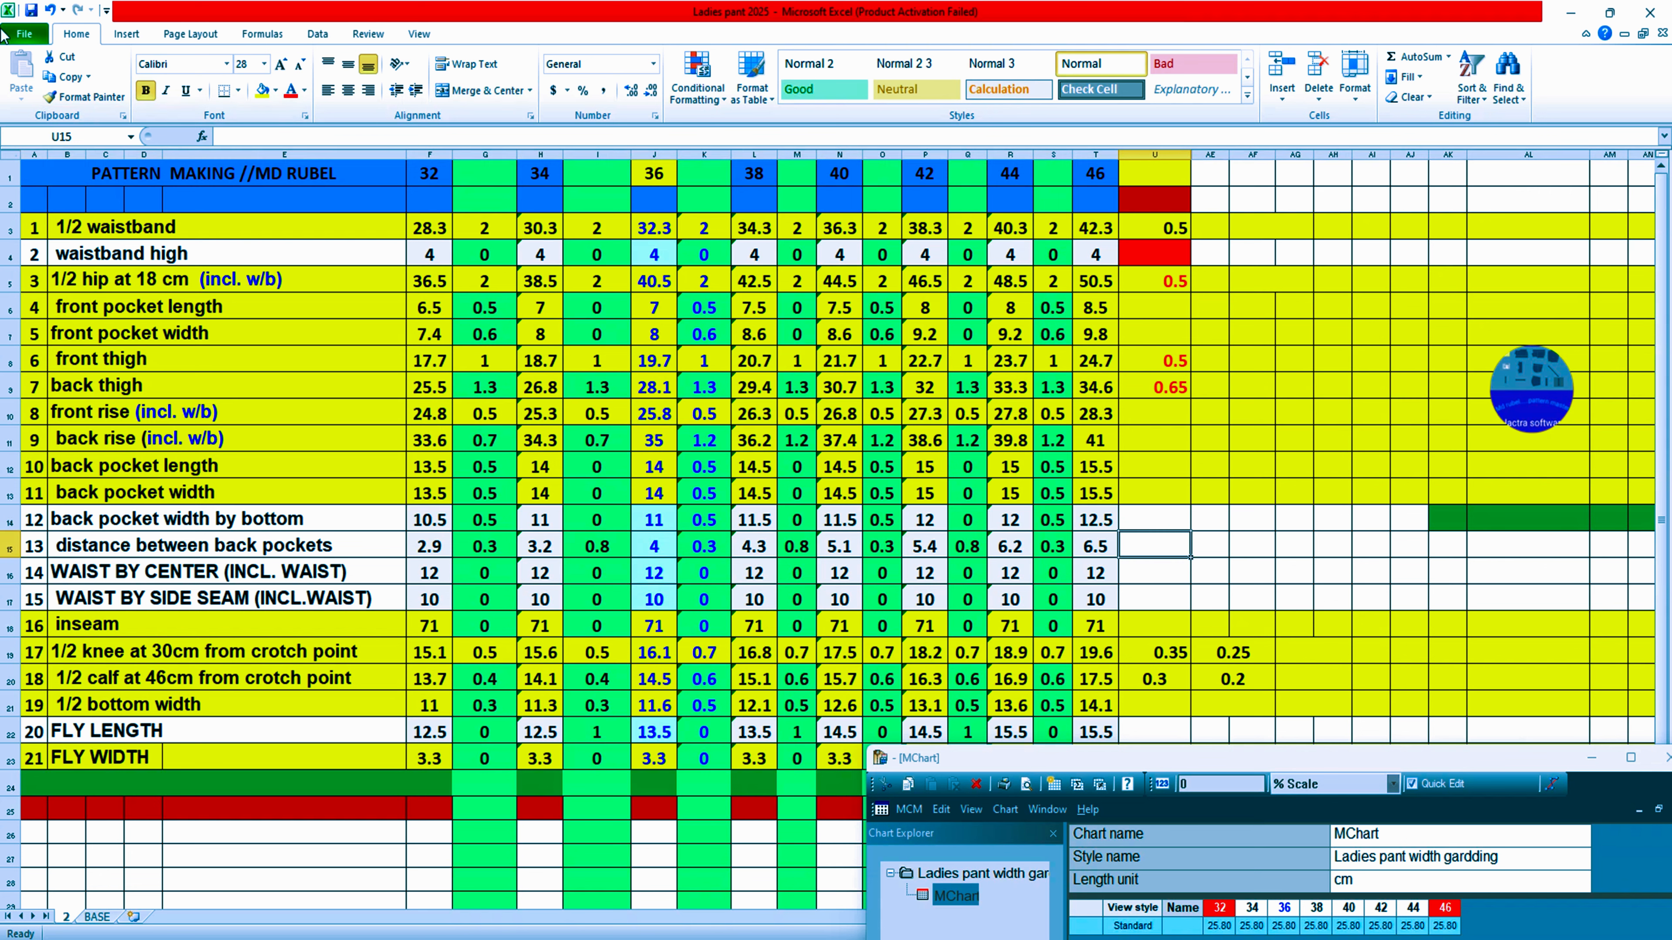
left_click(33, 10)
left_click(11, 389)
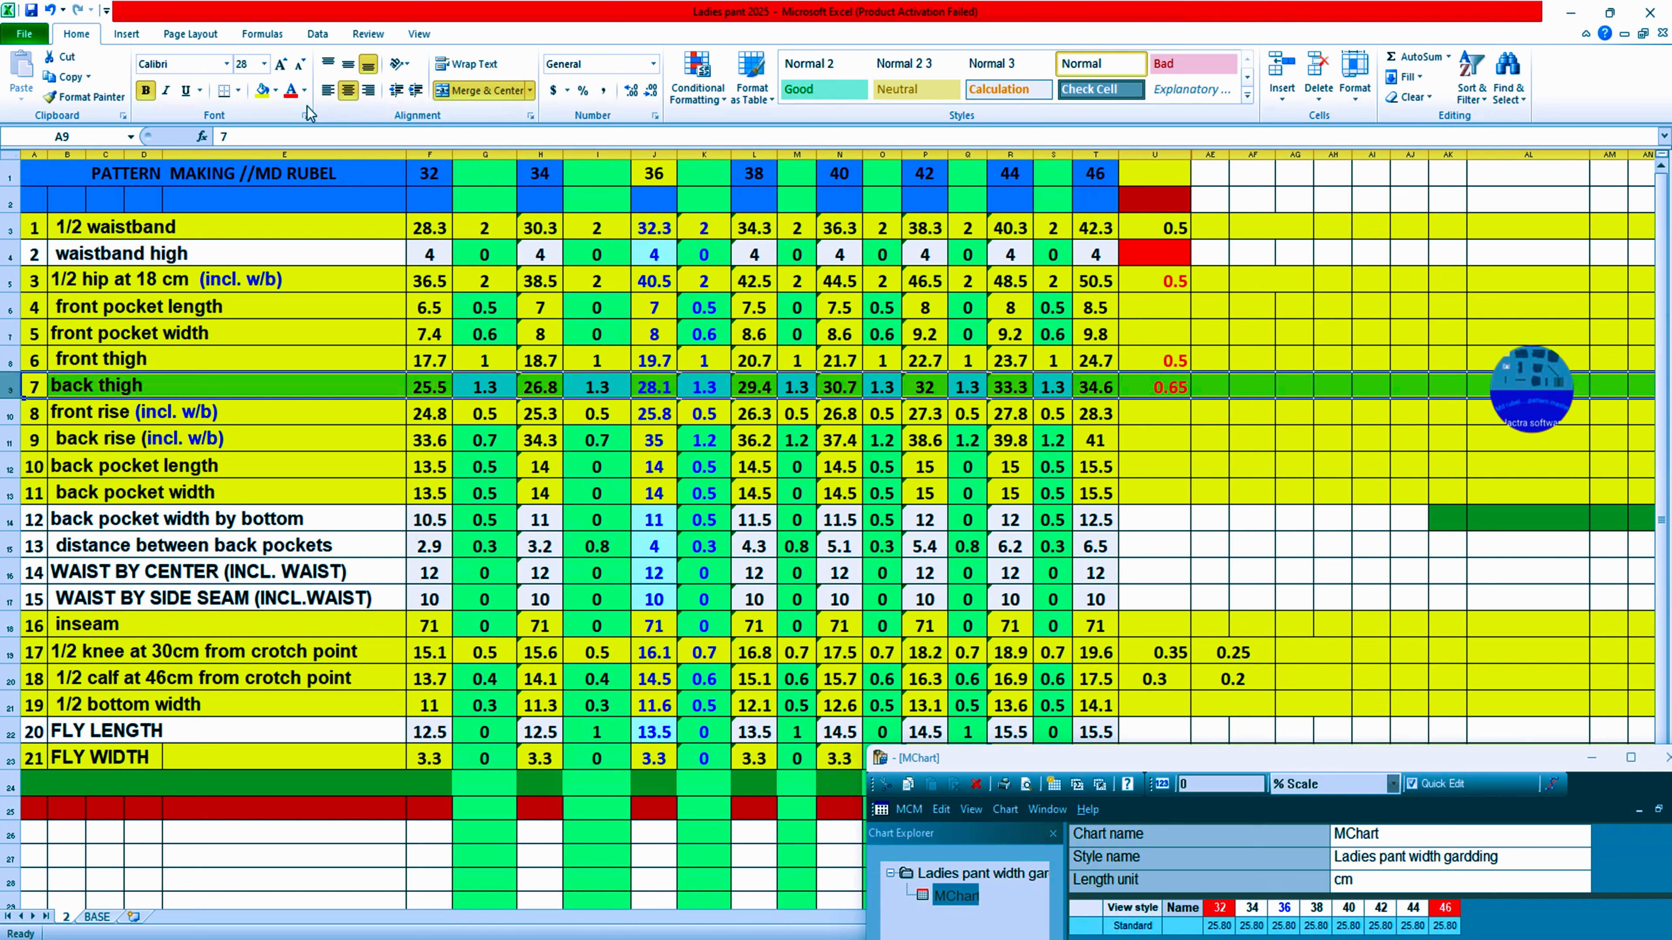
left_click(268, 99)
left_click(839, 439)
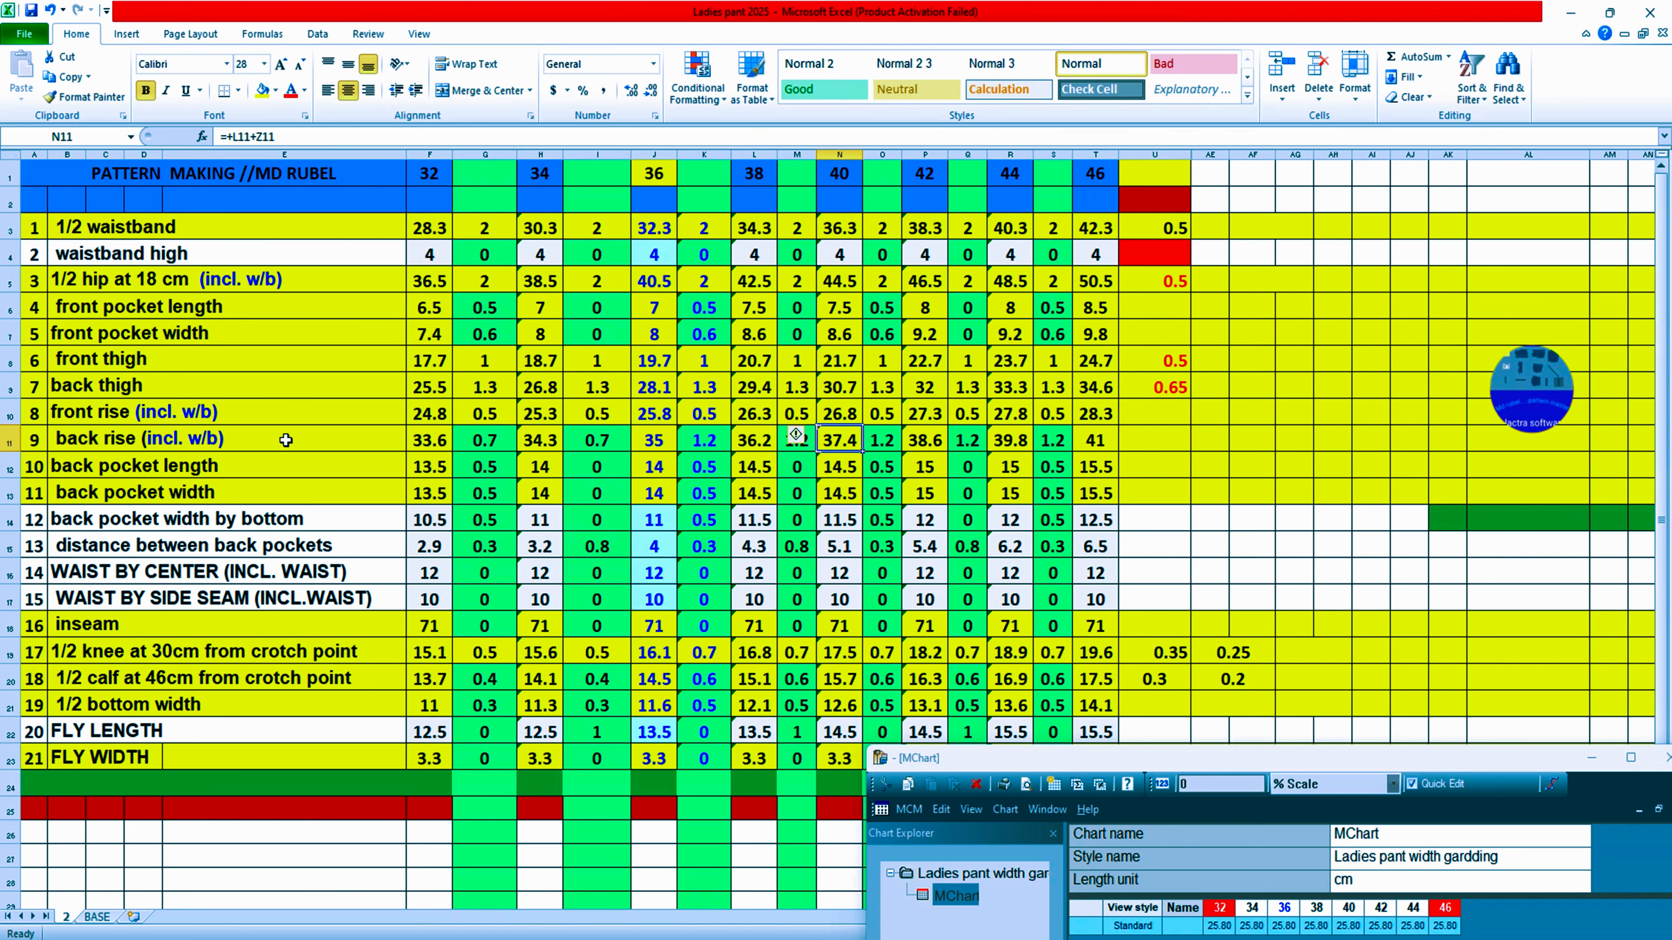
Step: Return to Modaris and pack the graded sizes on the waist end point of the extended front rise line
left_click(1570, 11)
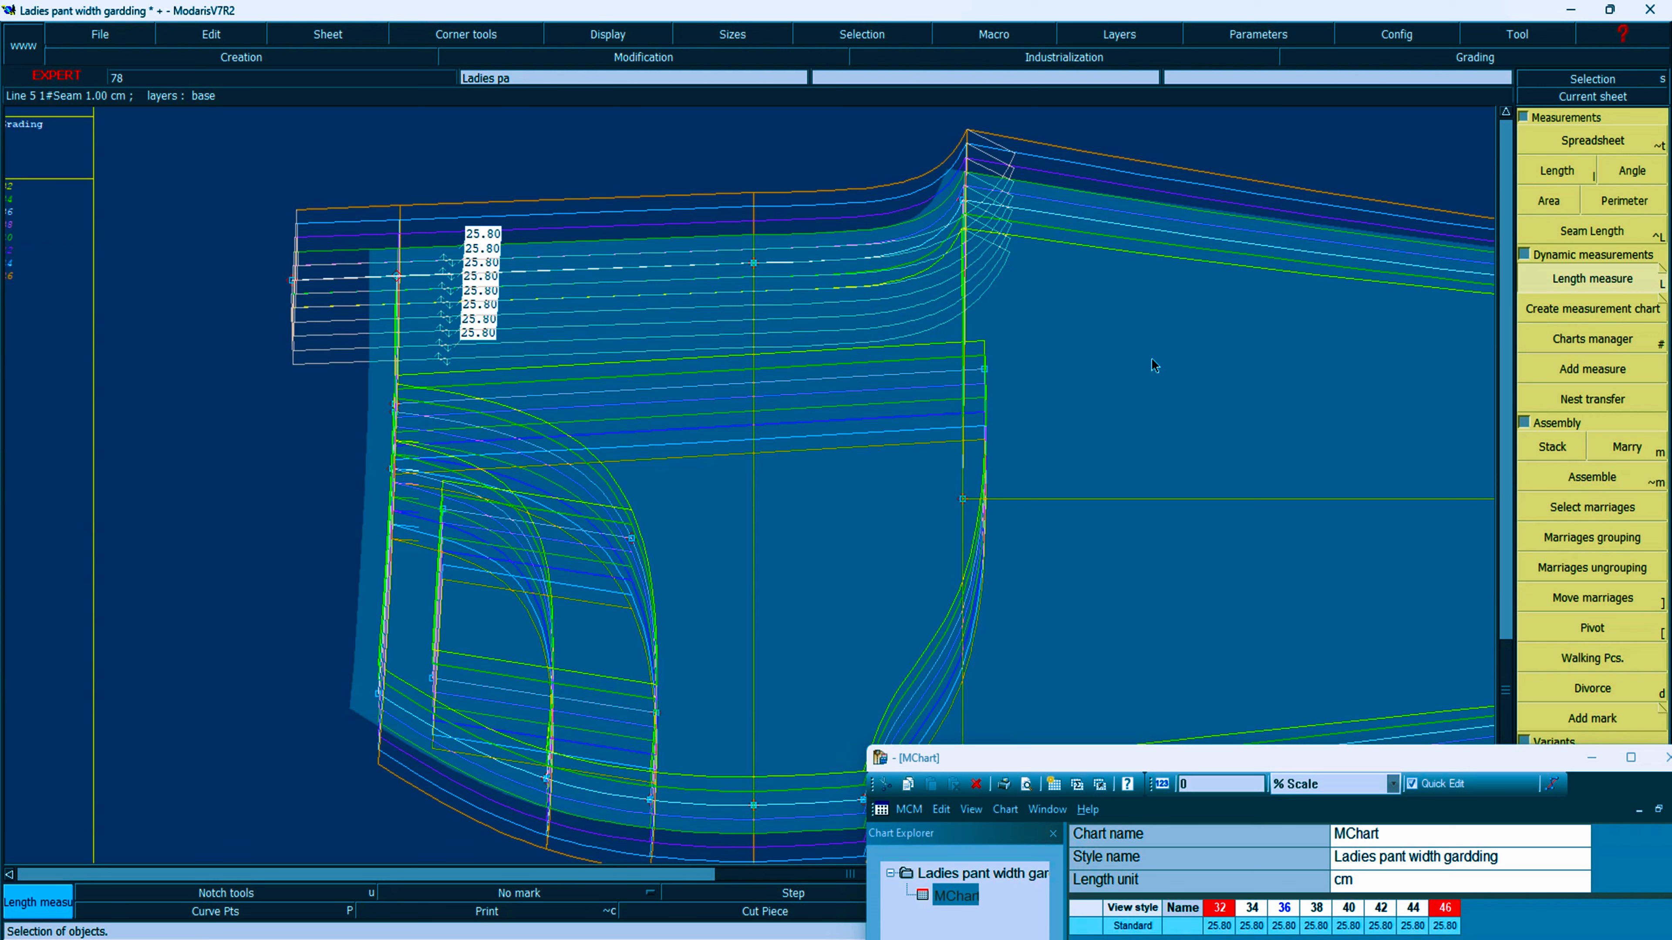
key("F6")
left_click(1615, 242)
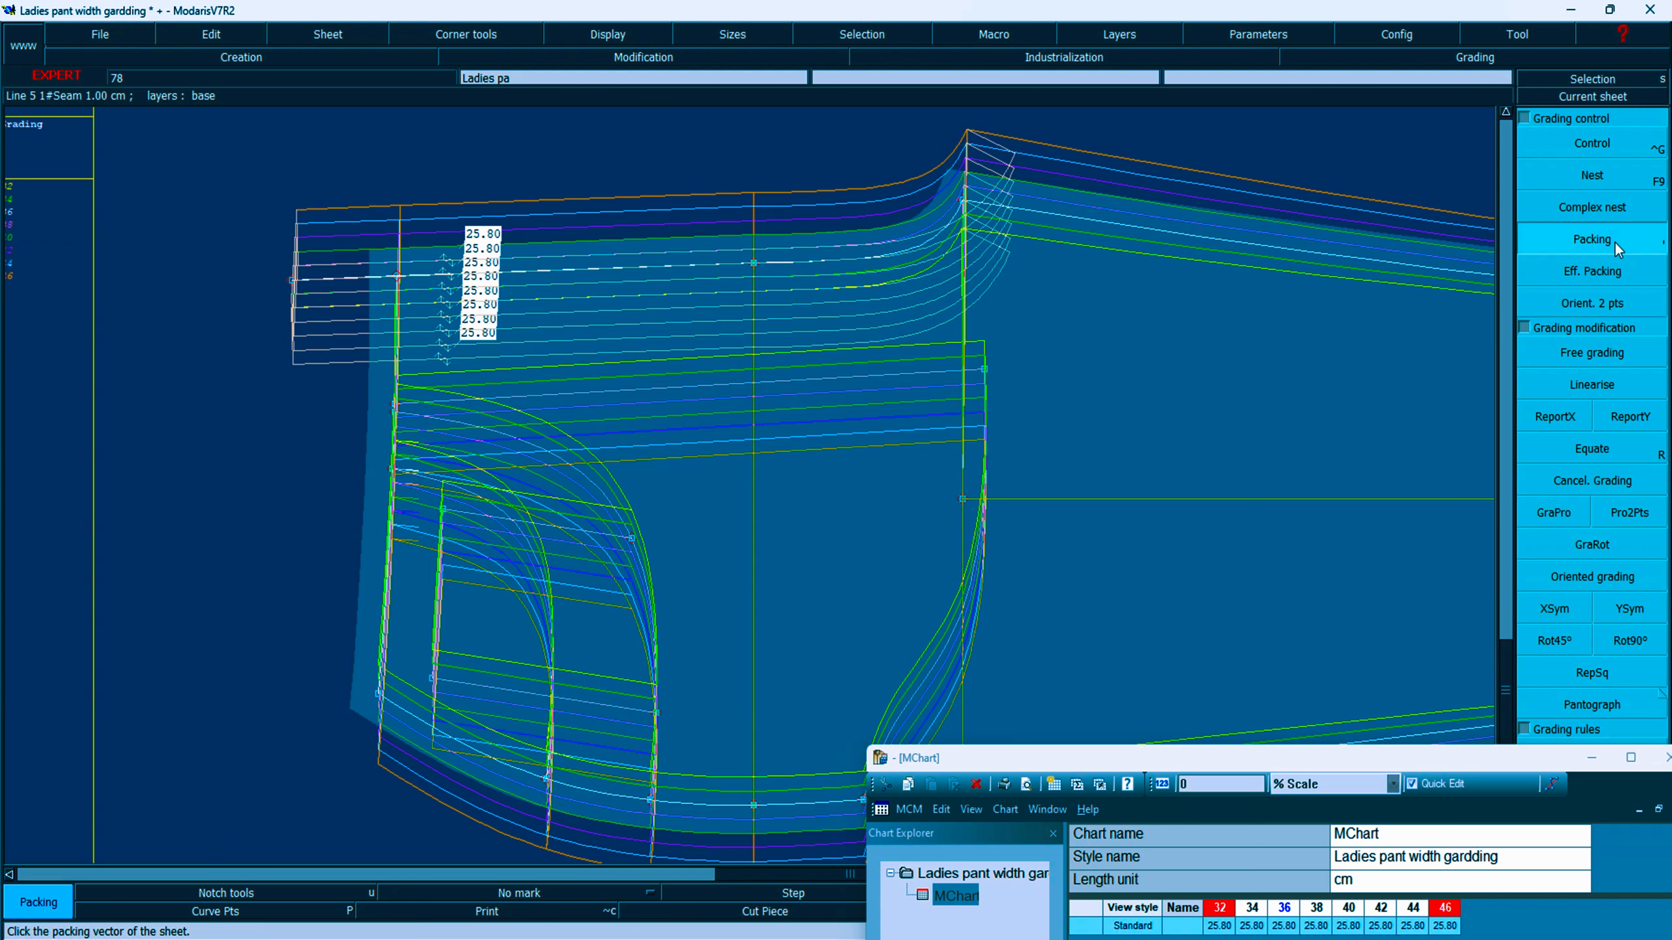
left_click(295, 304)
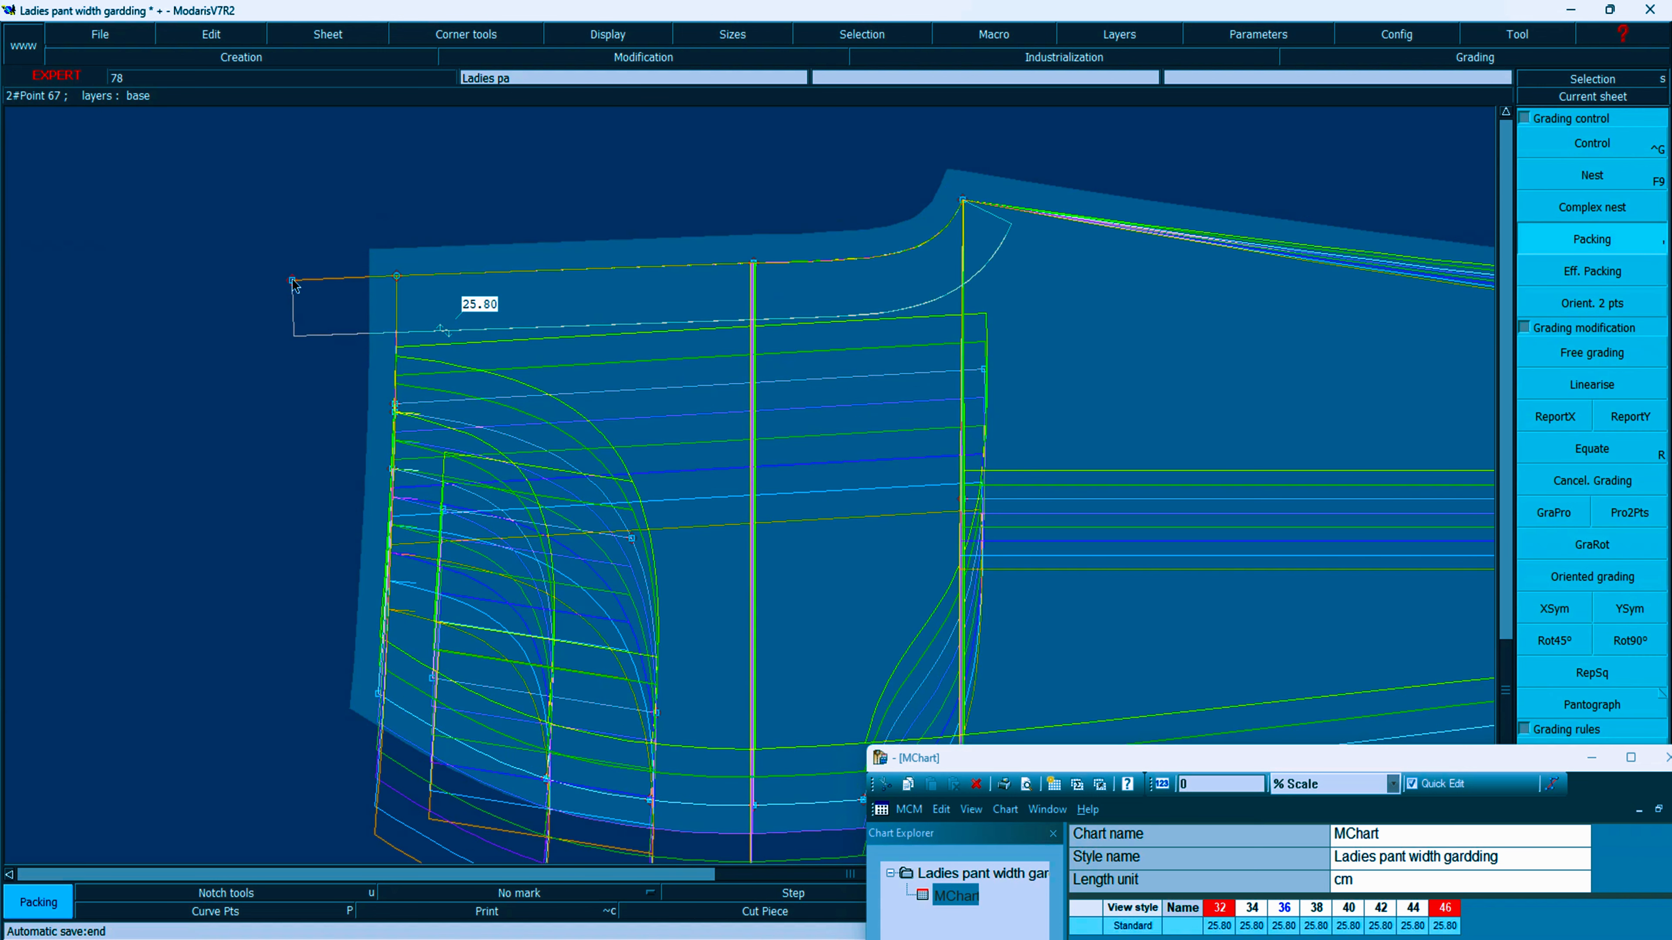
Step: Set the ddx grading of the front rise's waist end point to -0.5 for all sizes and remove the packing
left_click(1552, 154)
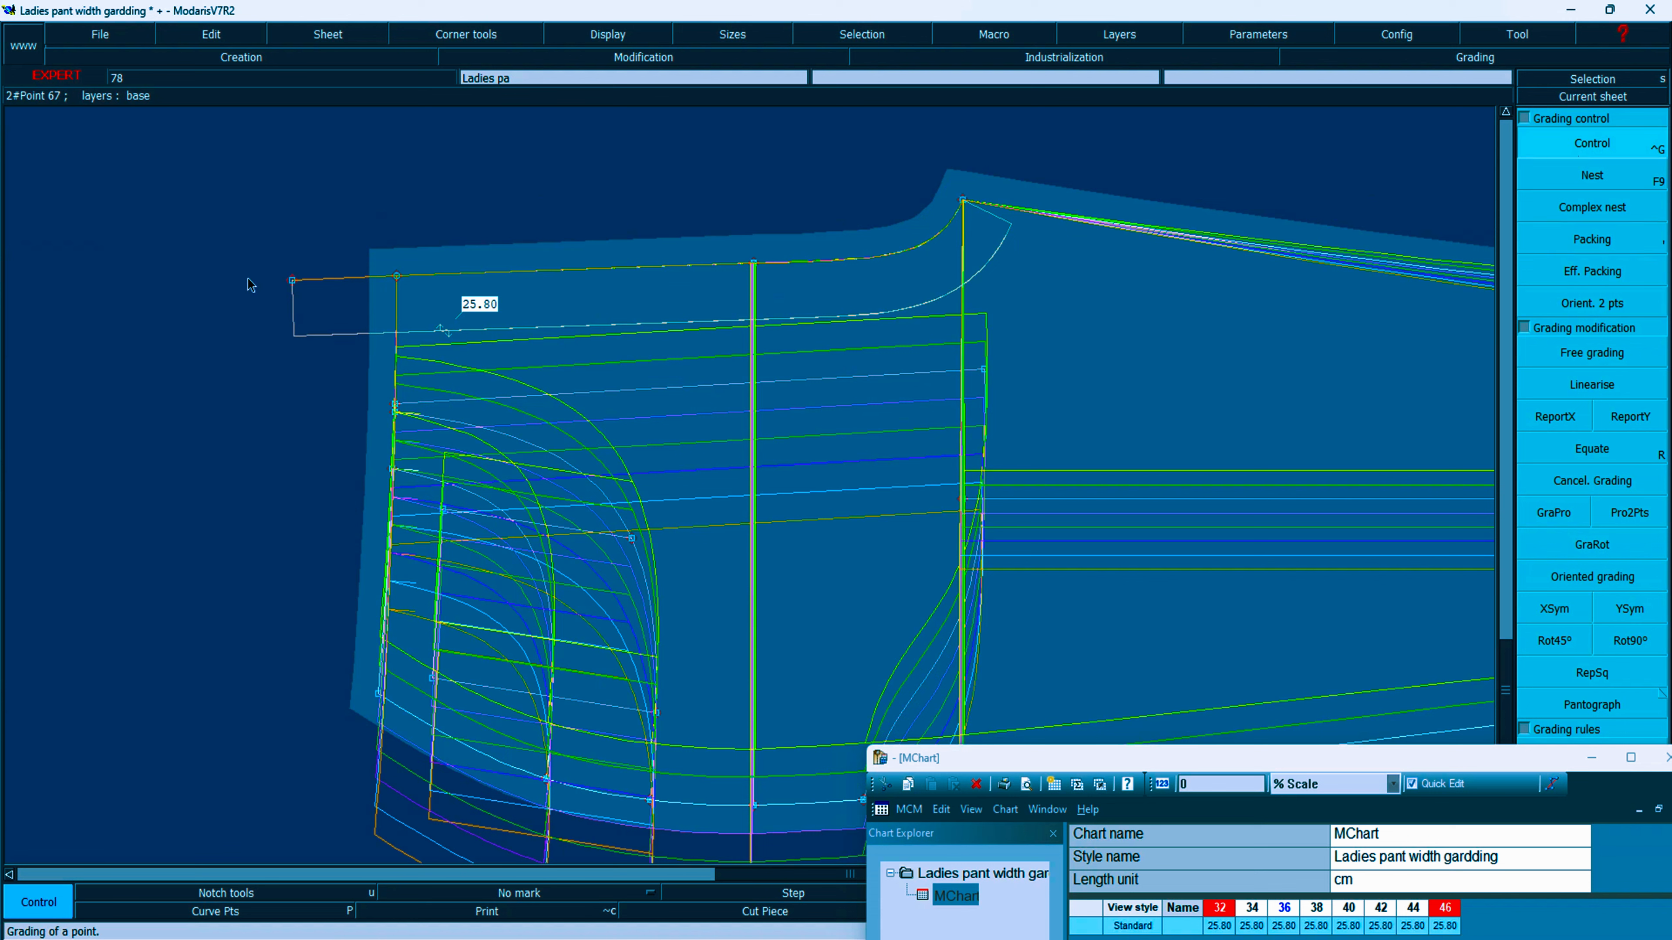
left_click(292, 280)
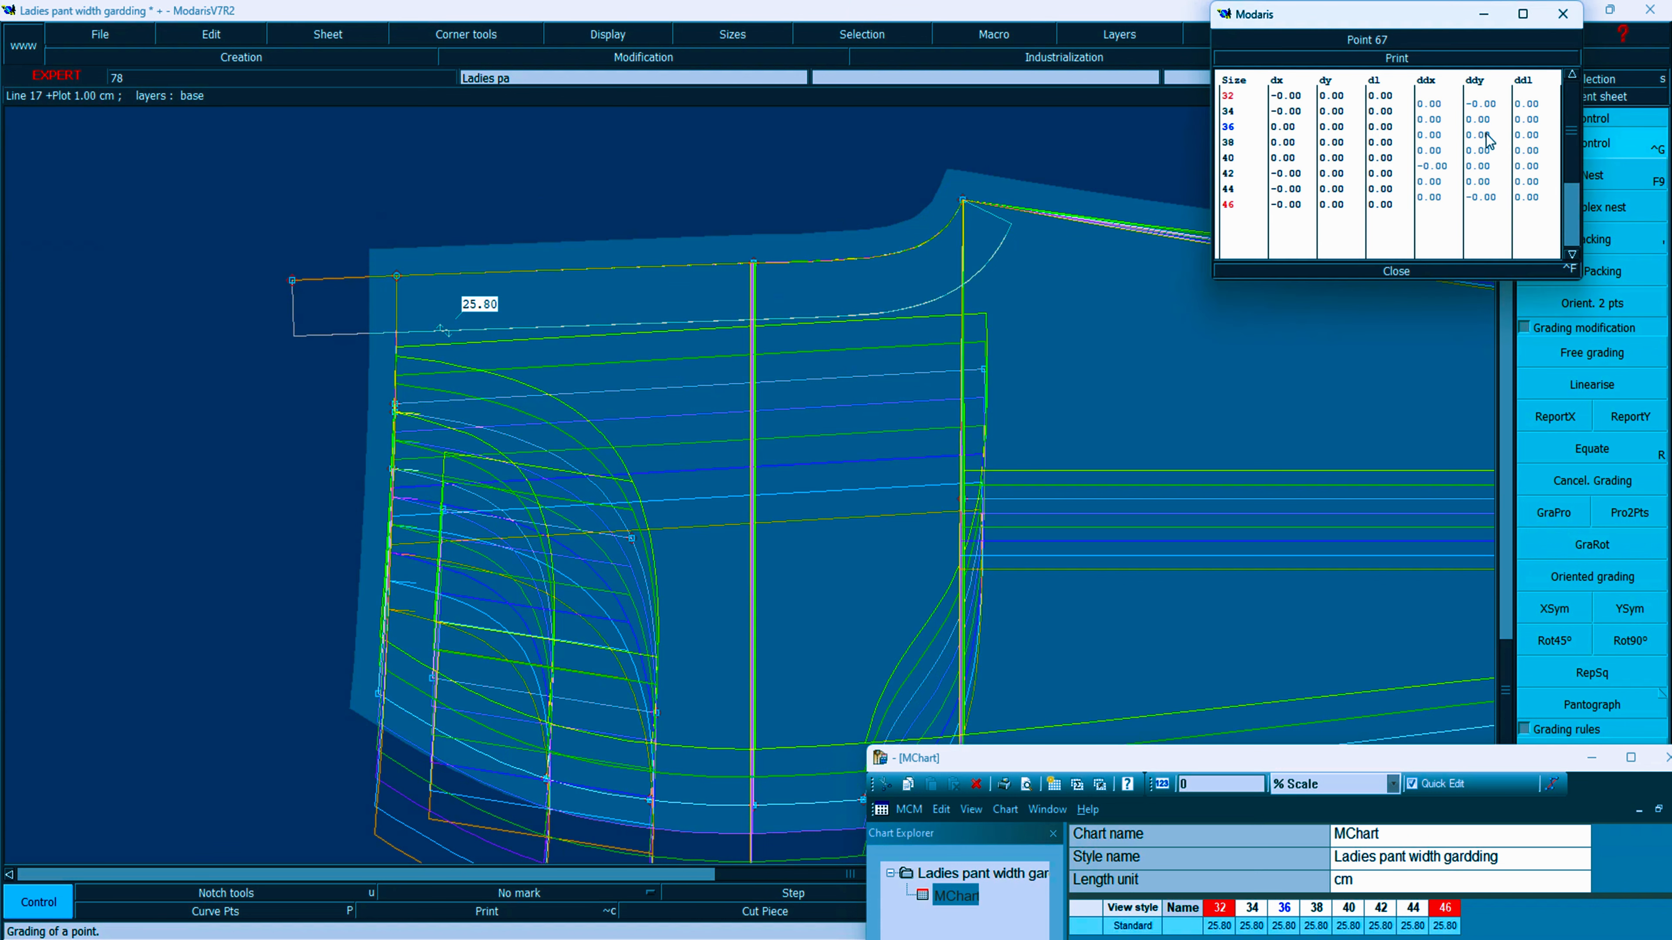
left_click_drag(1435, 109, 1435, 203)
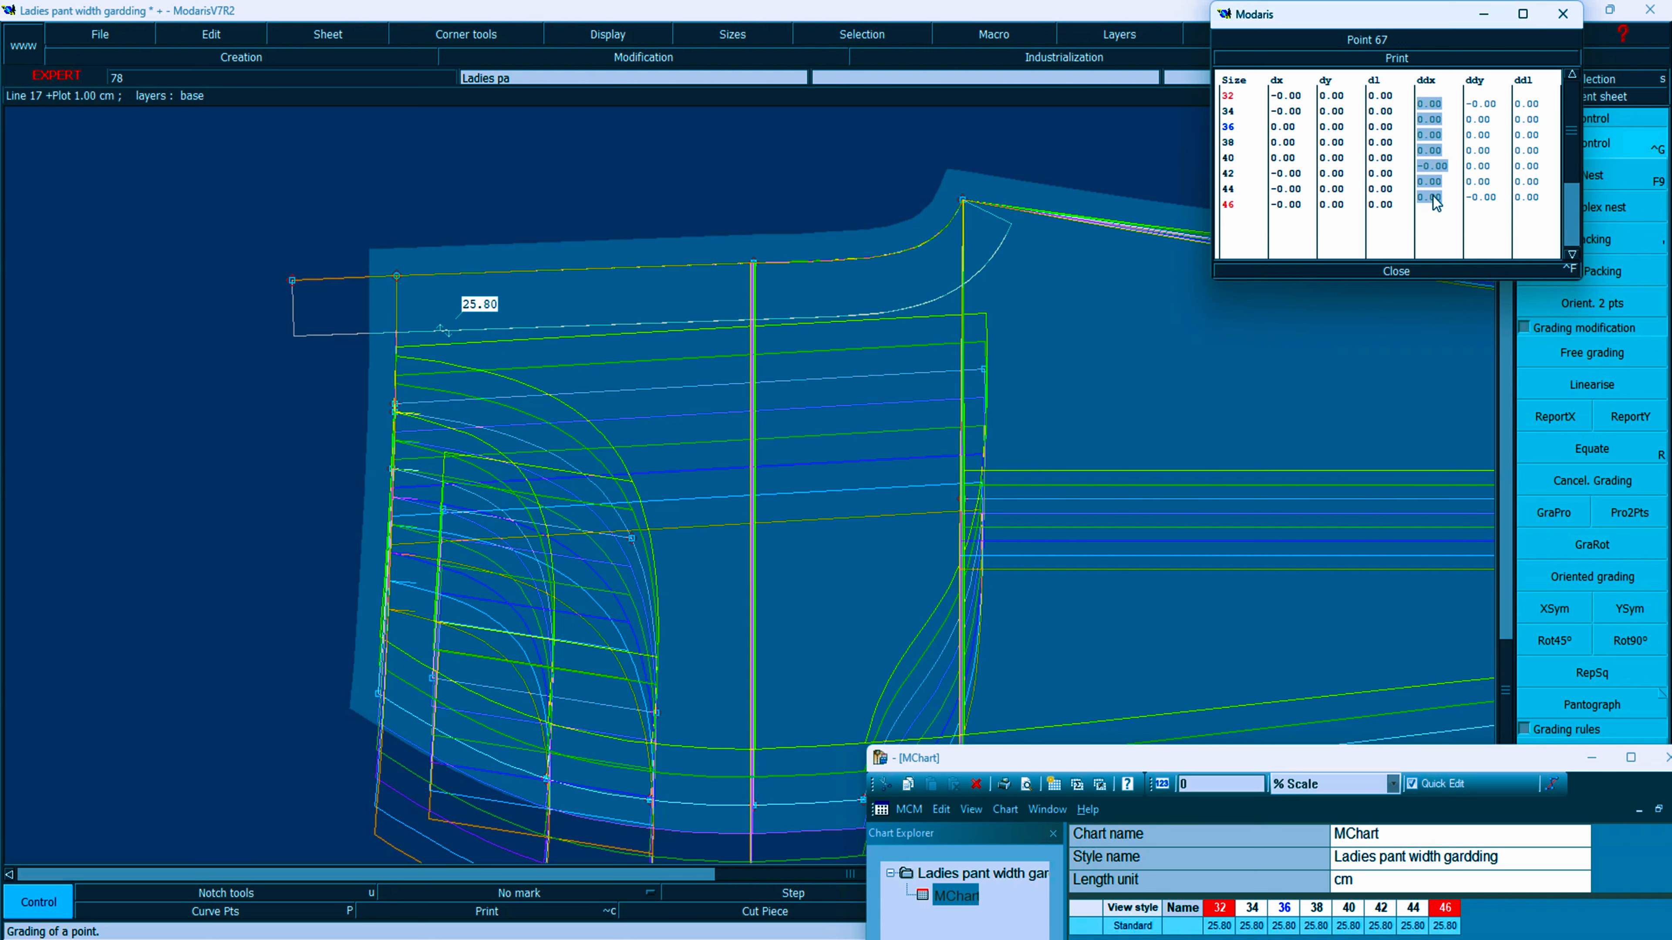
type("-.5")
key("Return")
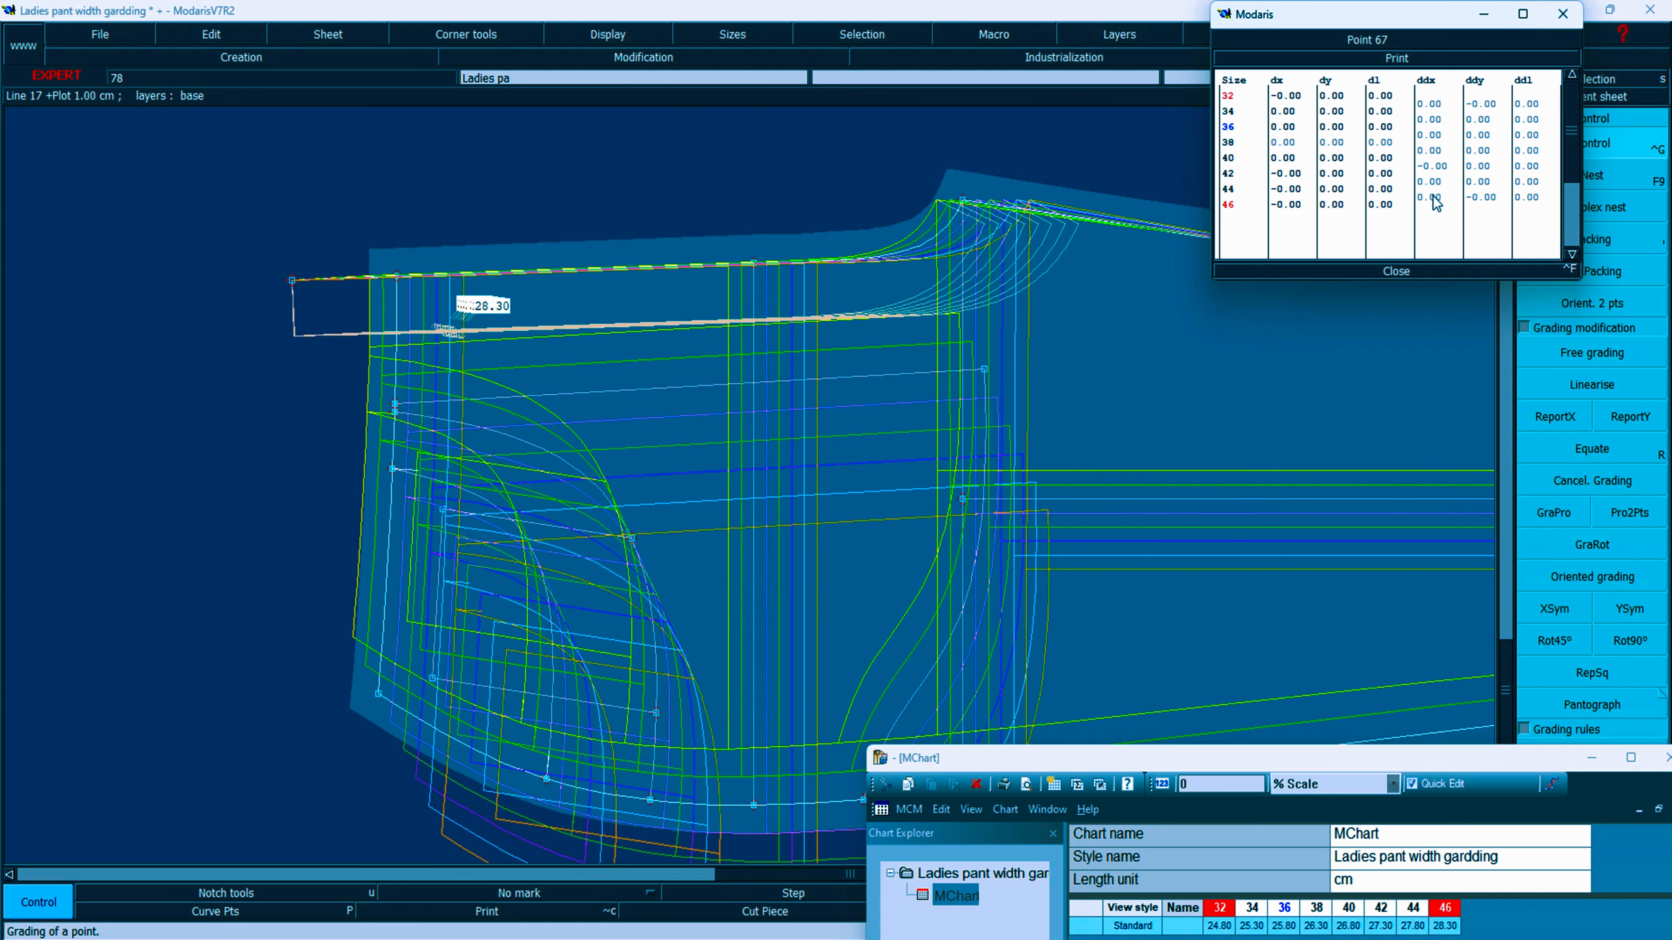
left_click(1358, 271)
left_click(1591, 239)
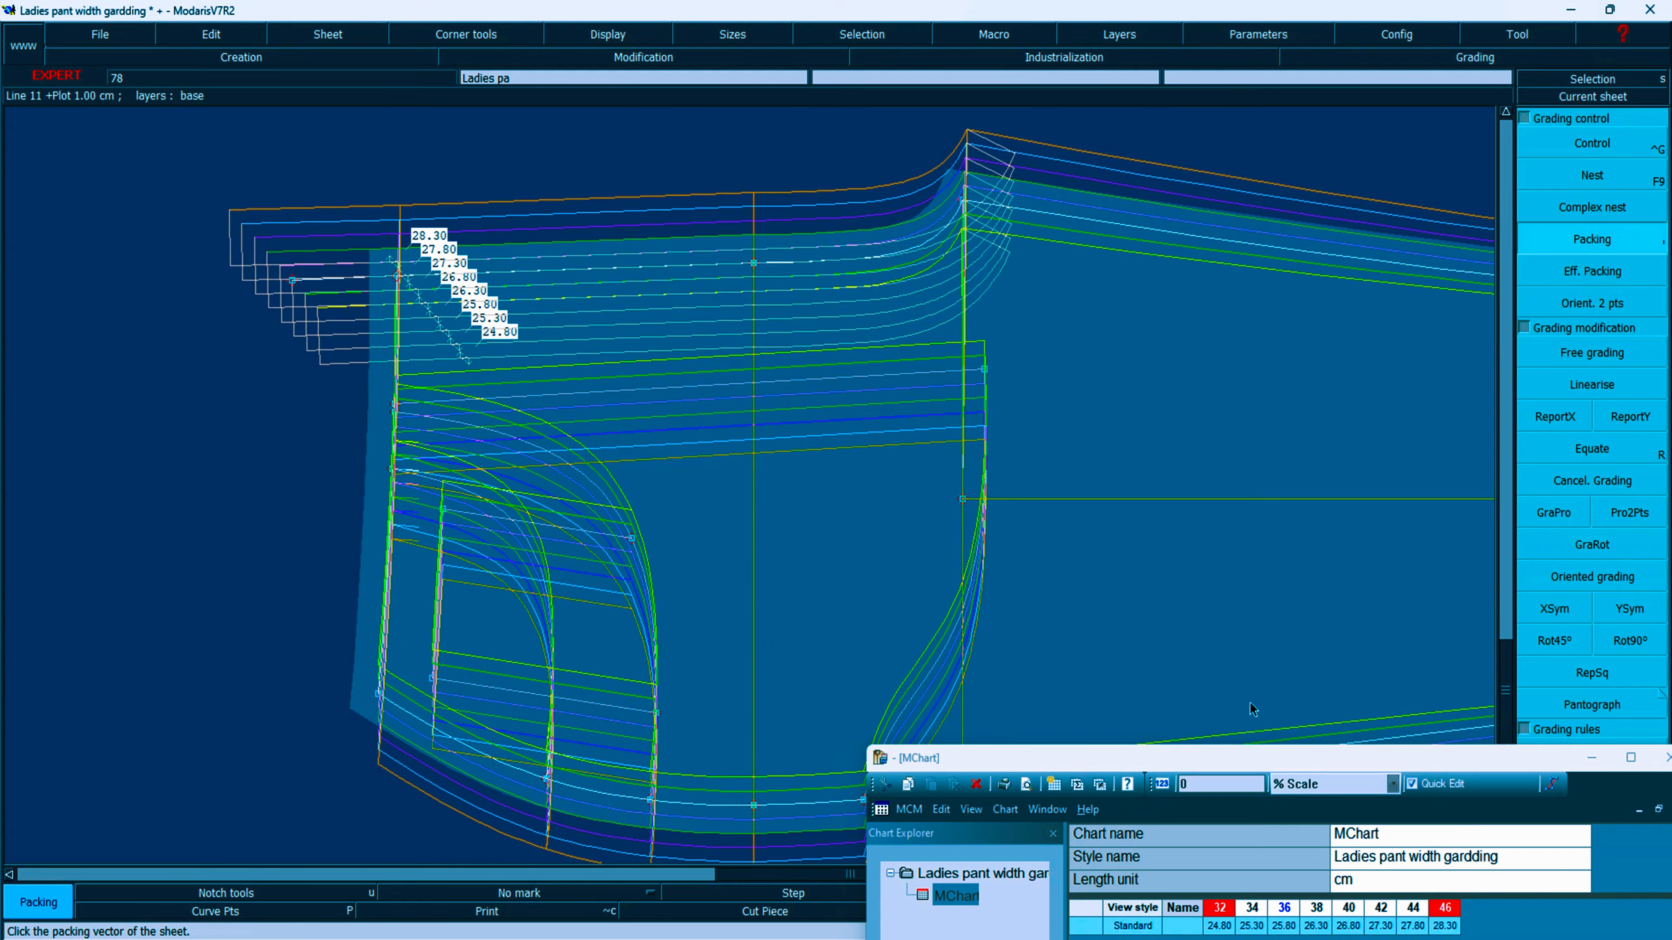
Step: Switch to the Excel measurement sheet and place MChart below the front rise row for comparison
left_click_drag(1276, 755, 1197, 331)
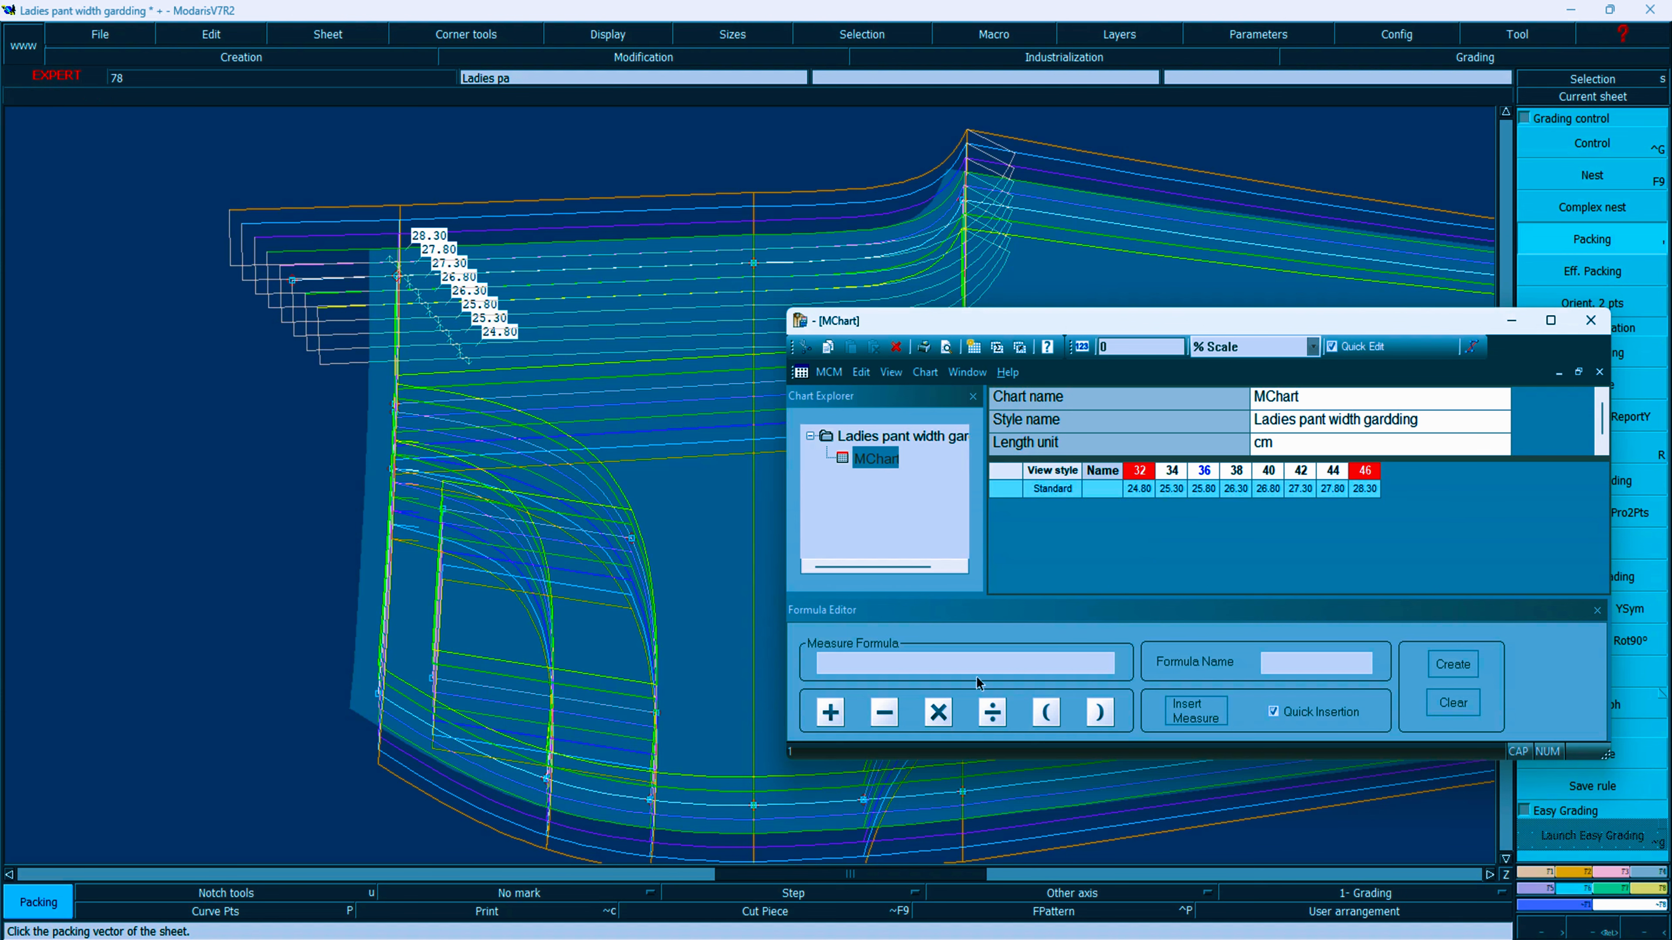
left_click(766, 935)
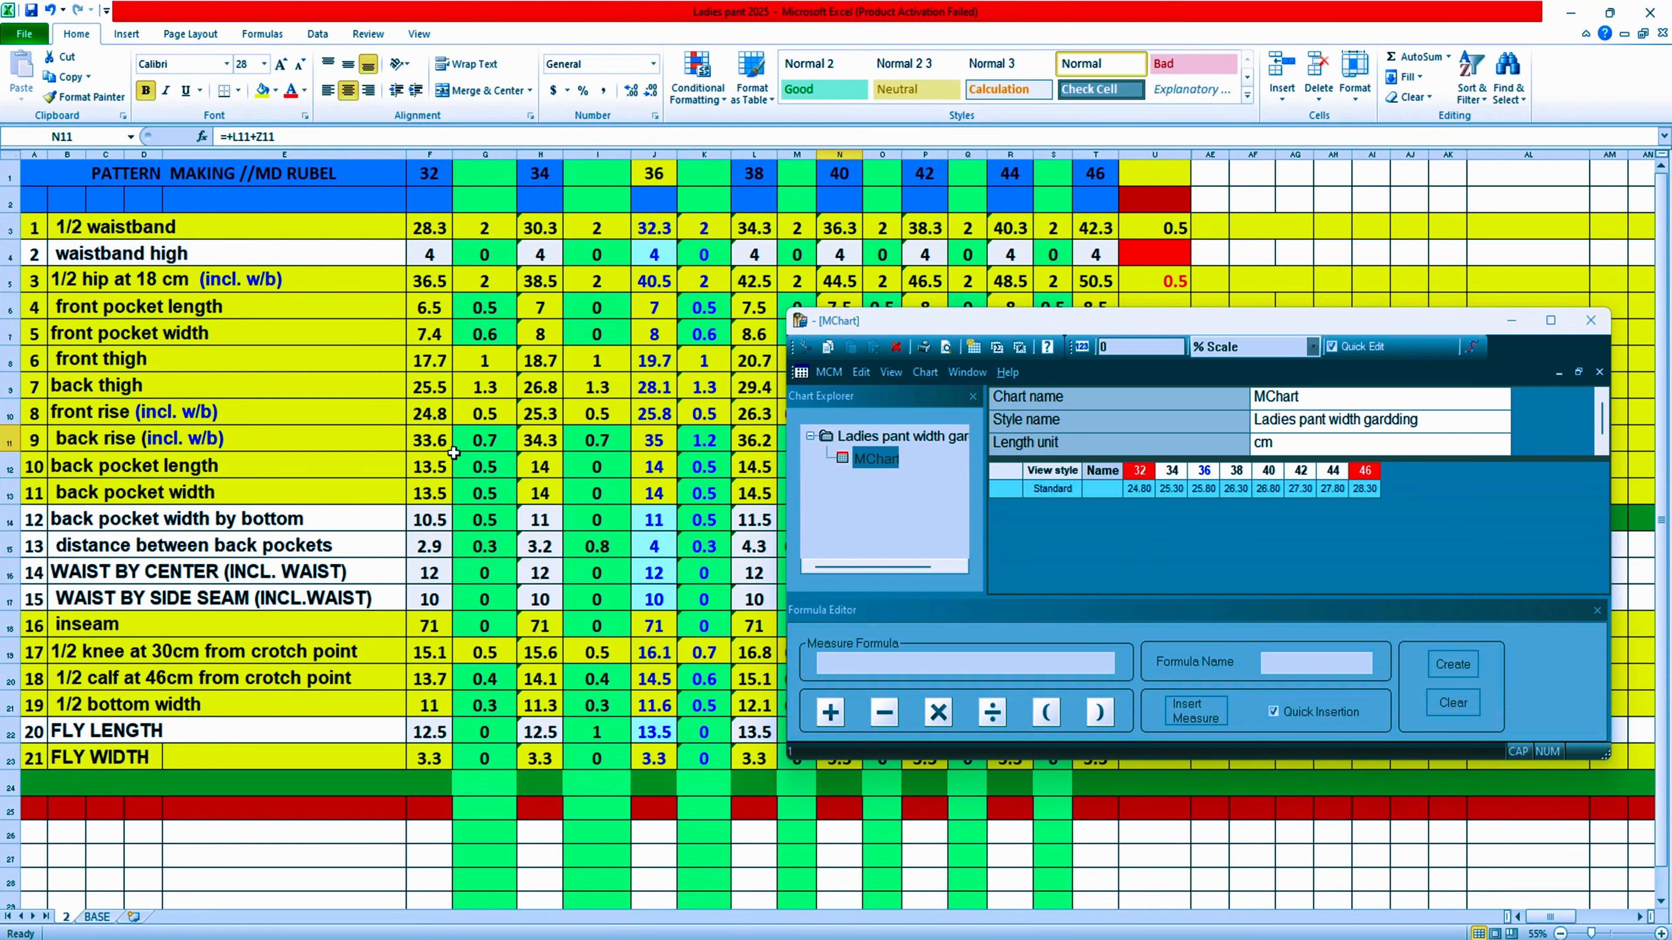
left_click(544, 421)
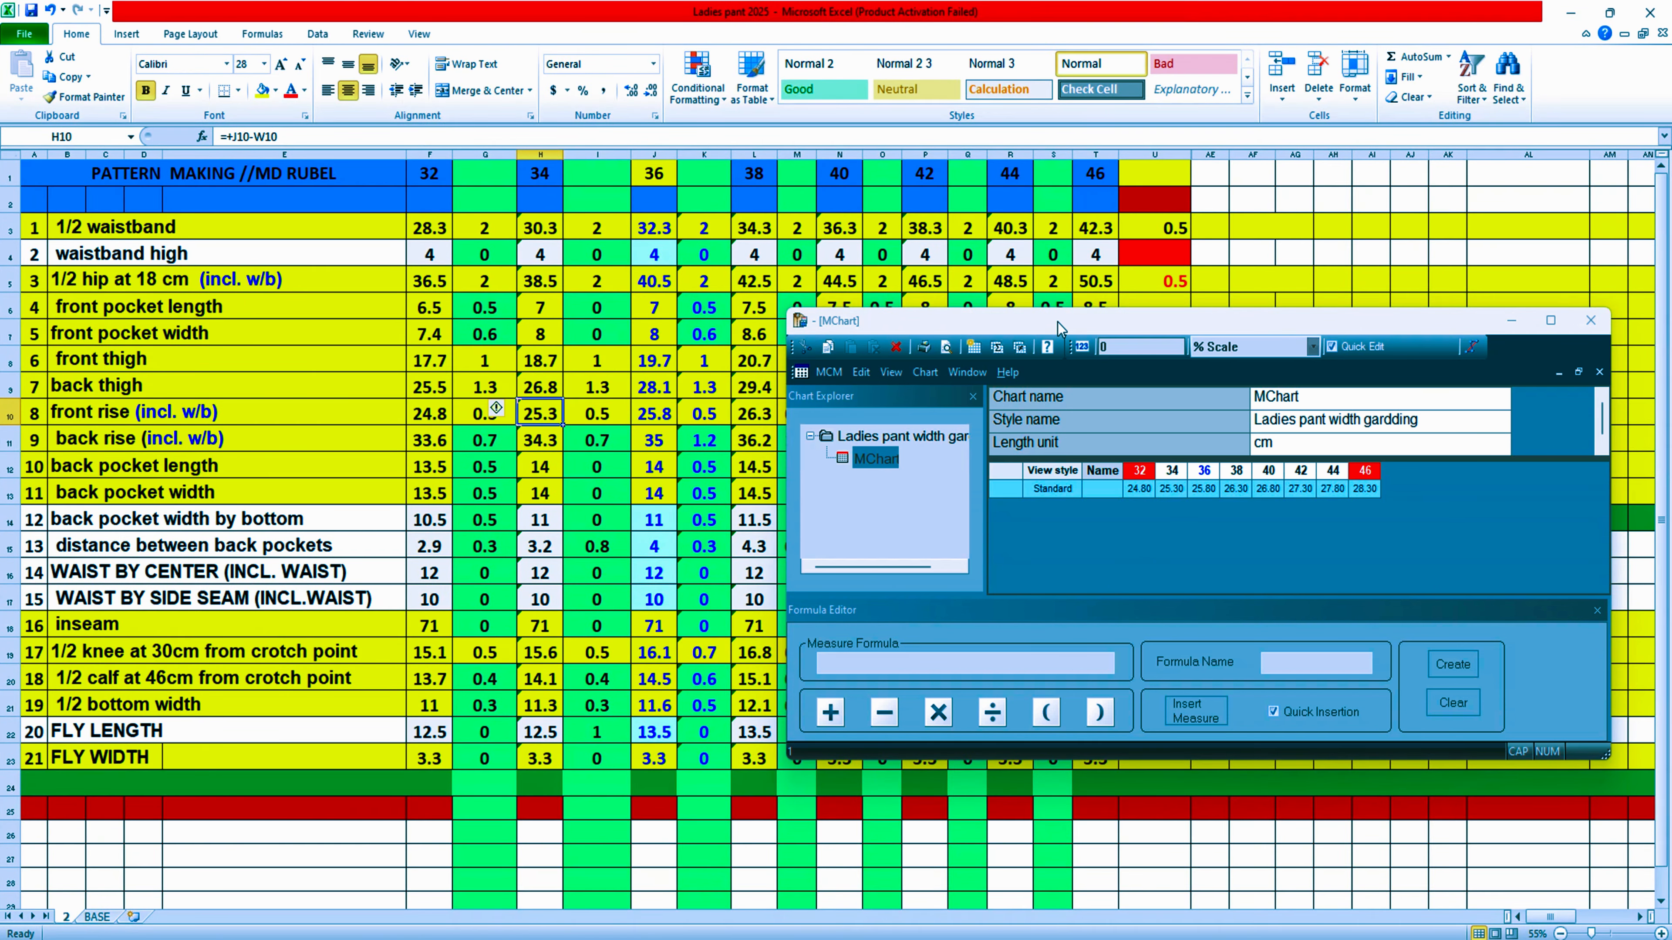
left_click_drag(1057, 323, 709, 496)
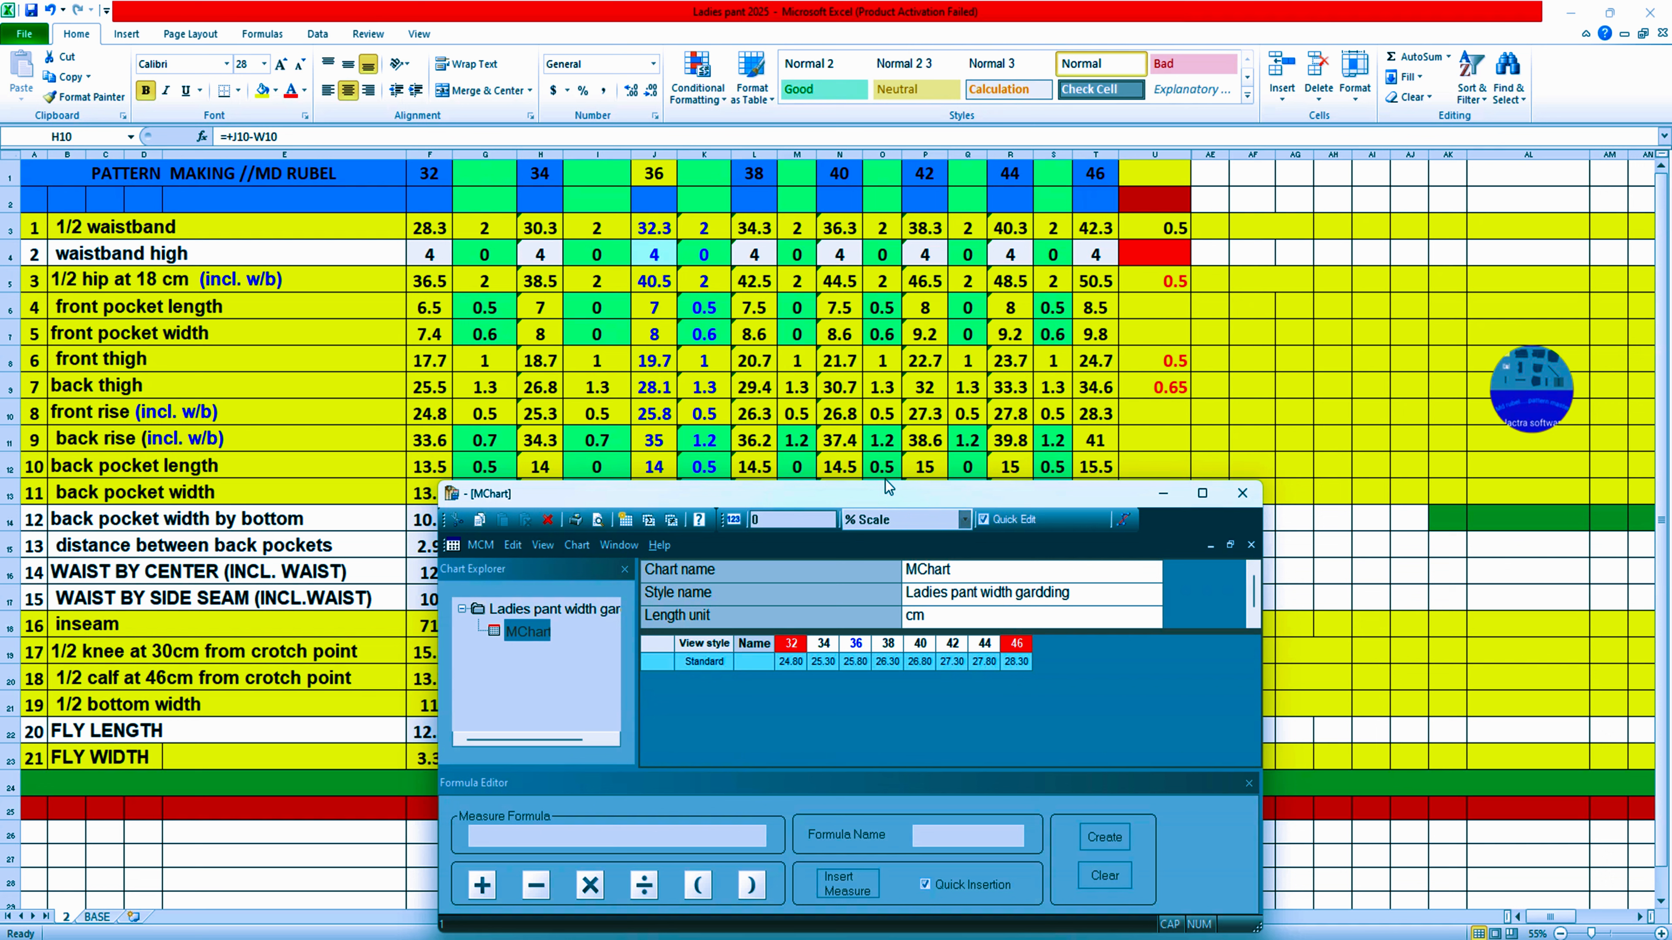
Step: Compare the front rise of sizes 40, 42, 44 and 46 in the Excel sheet with the MChart row
left_click(927, 415)
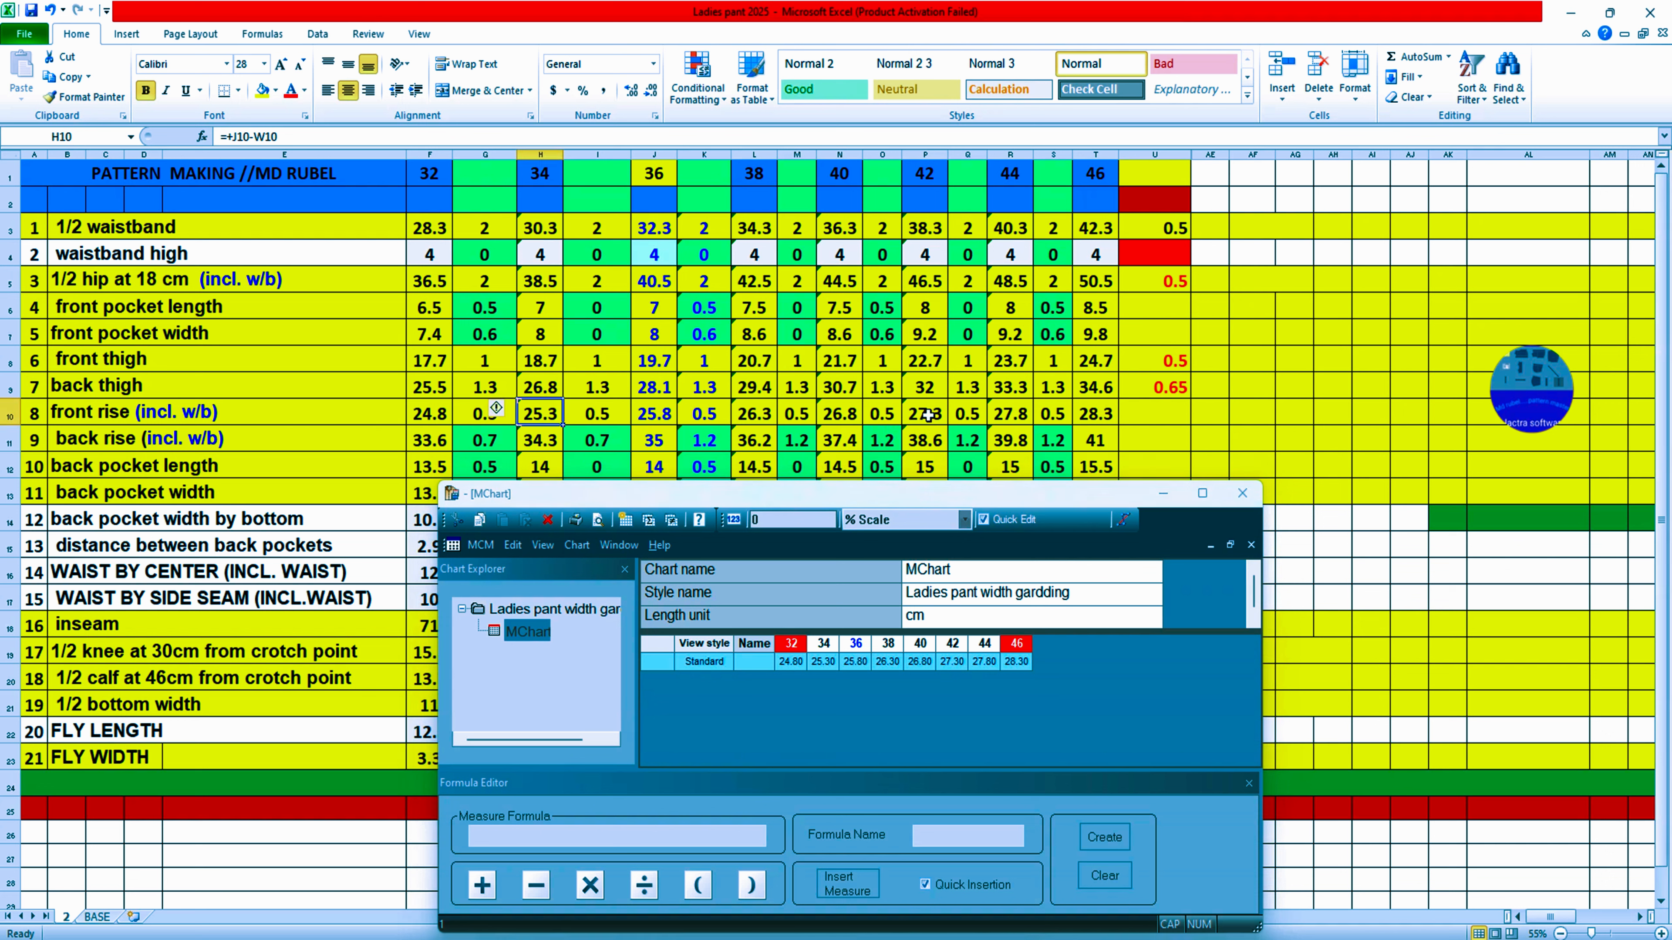
left_click(829, 418)
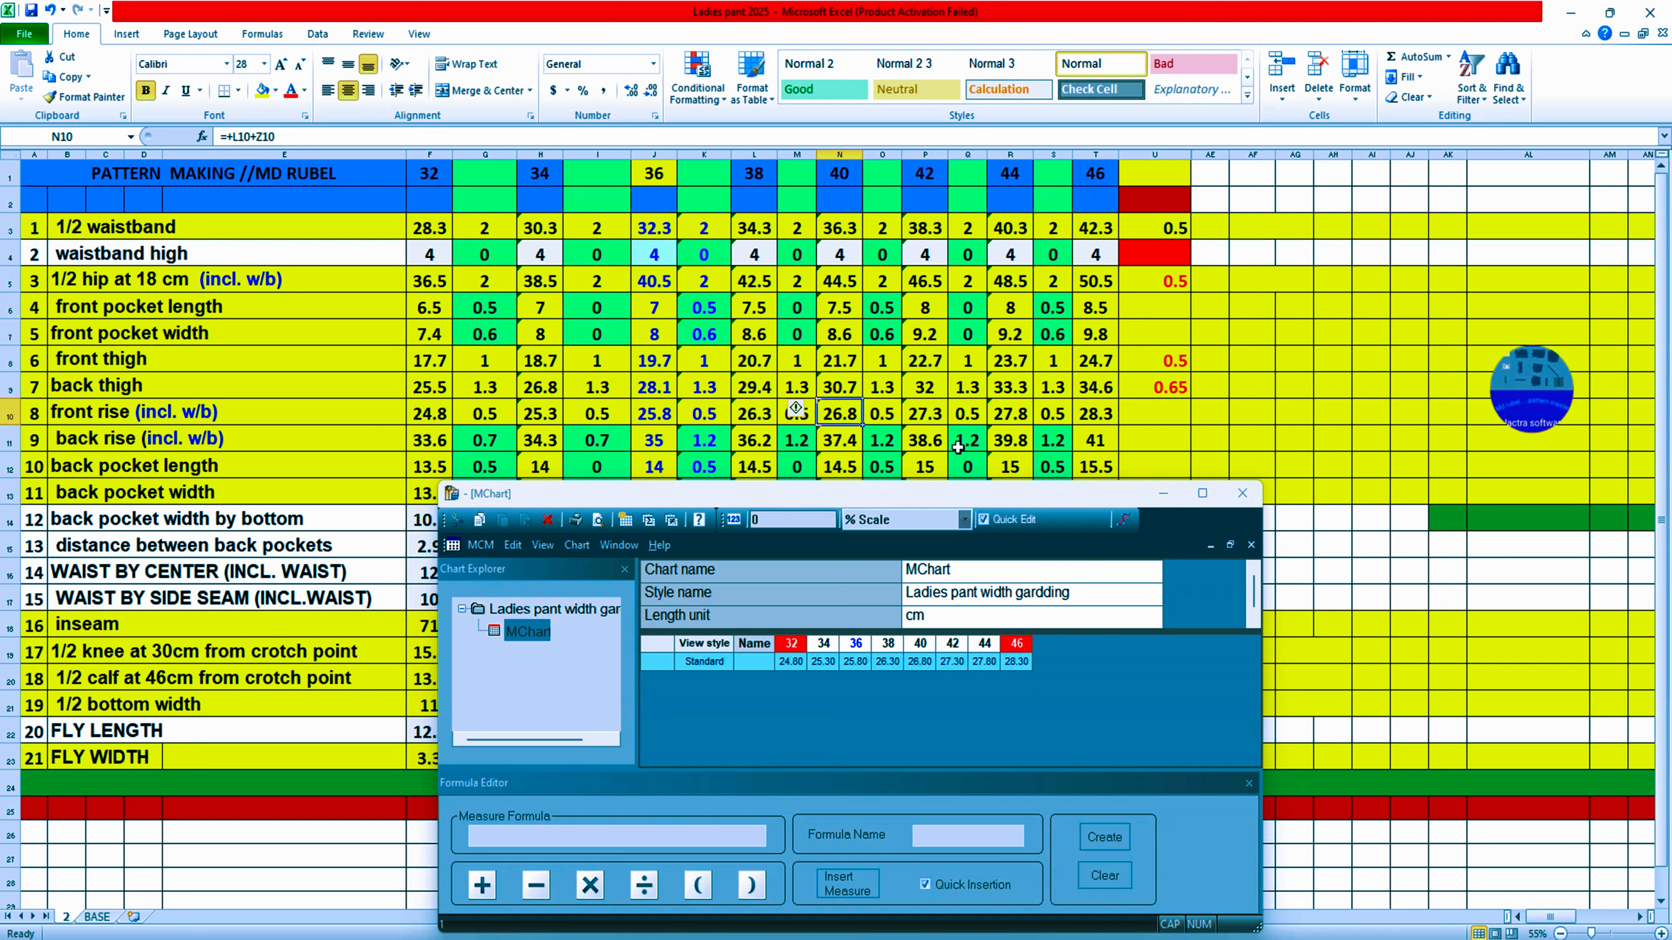
left_click(939, 416)
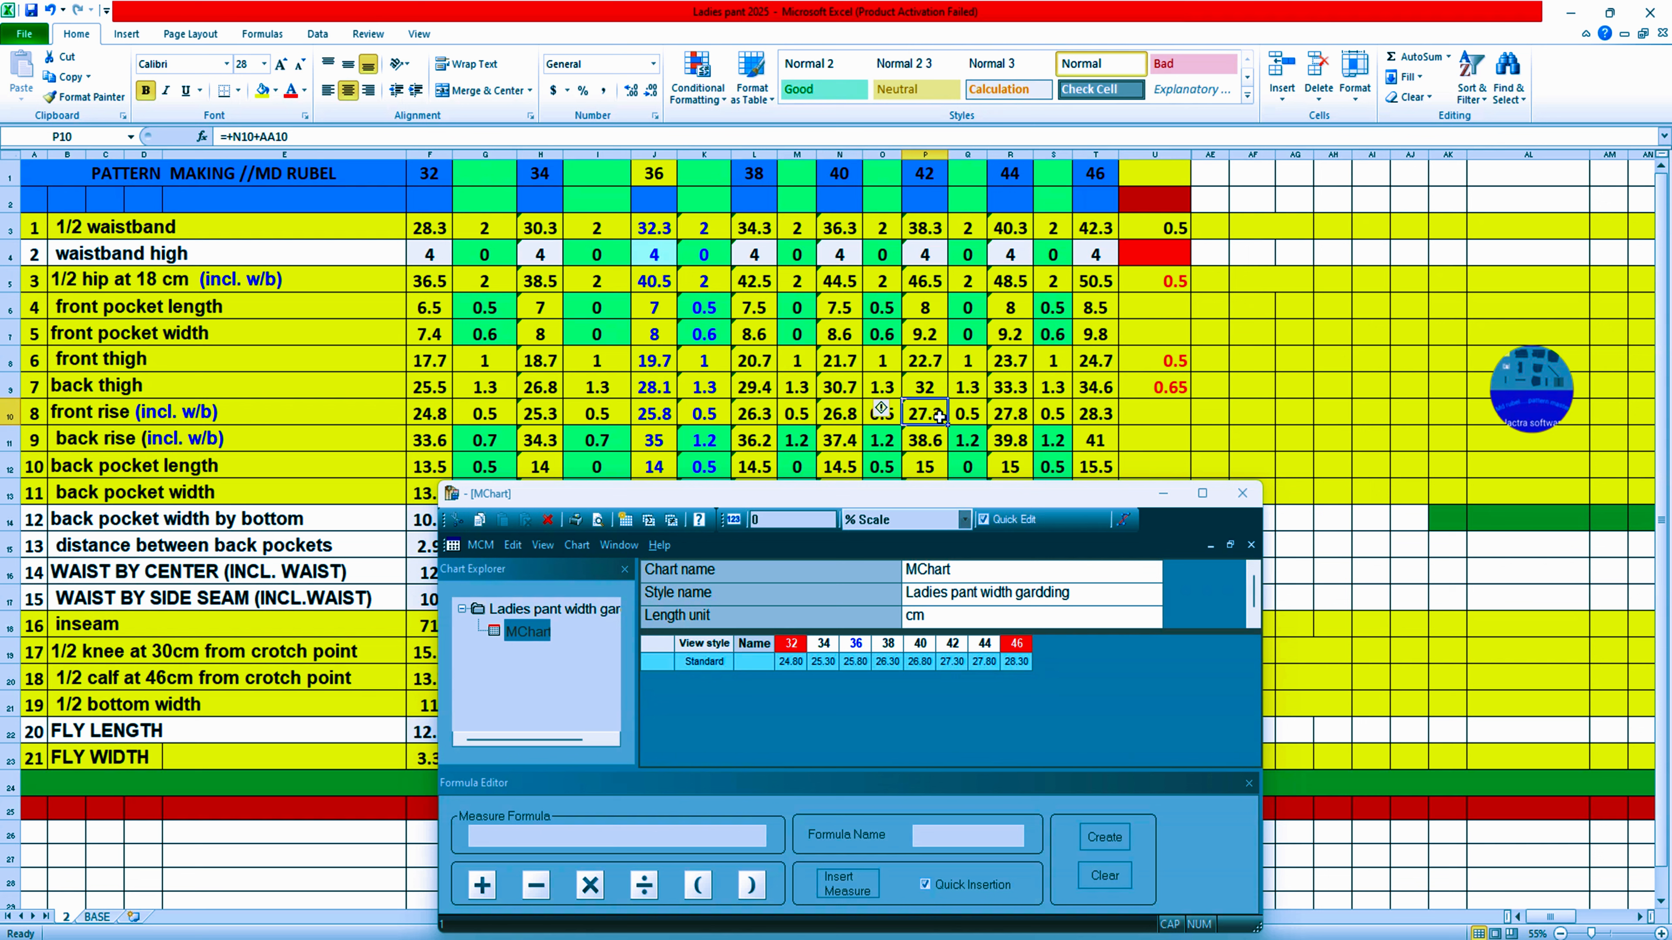
left_click(1021, 417)
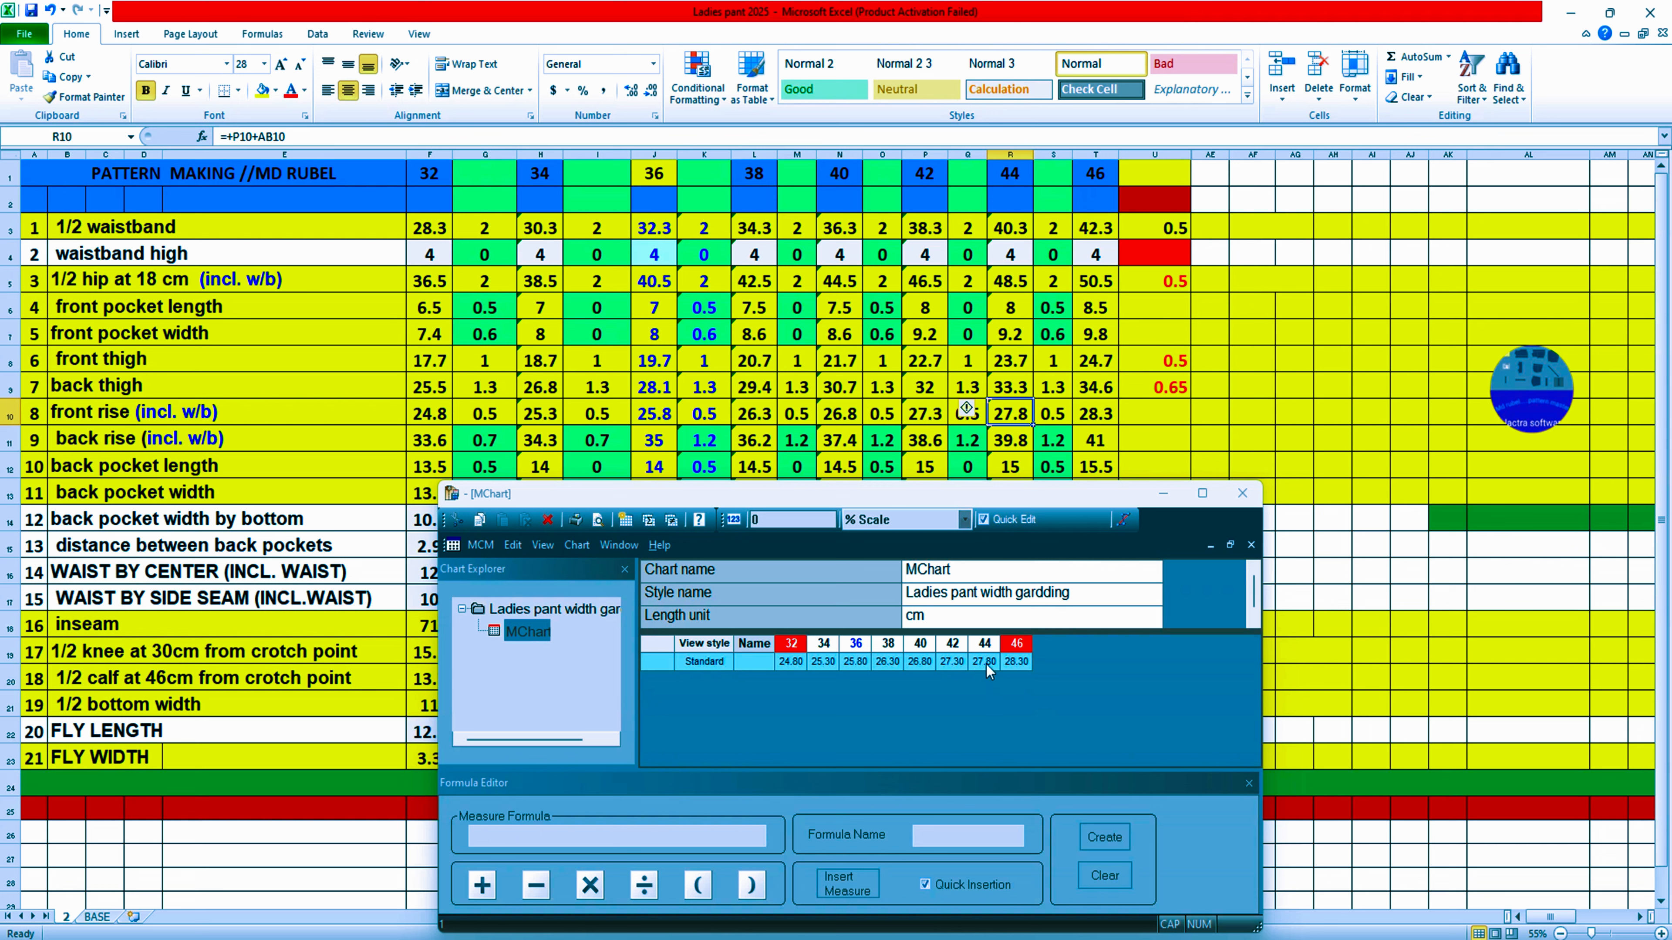
left_click(1094, 421)
left_click(1025, 662)
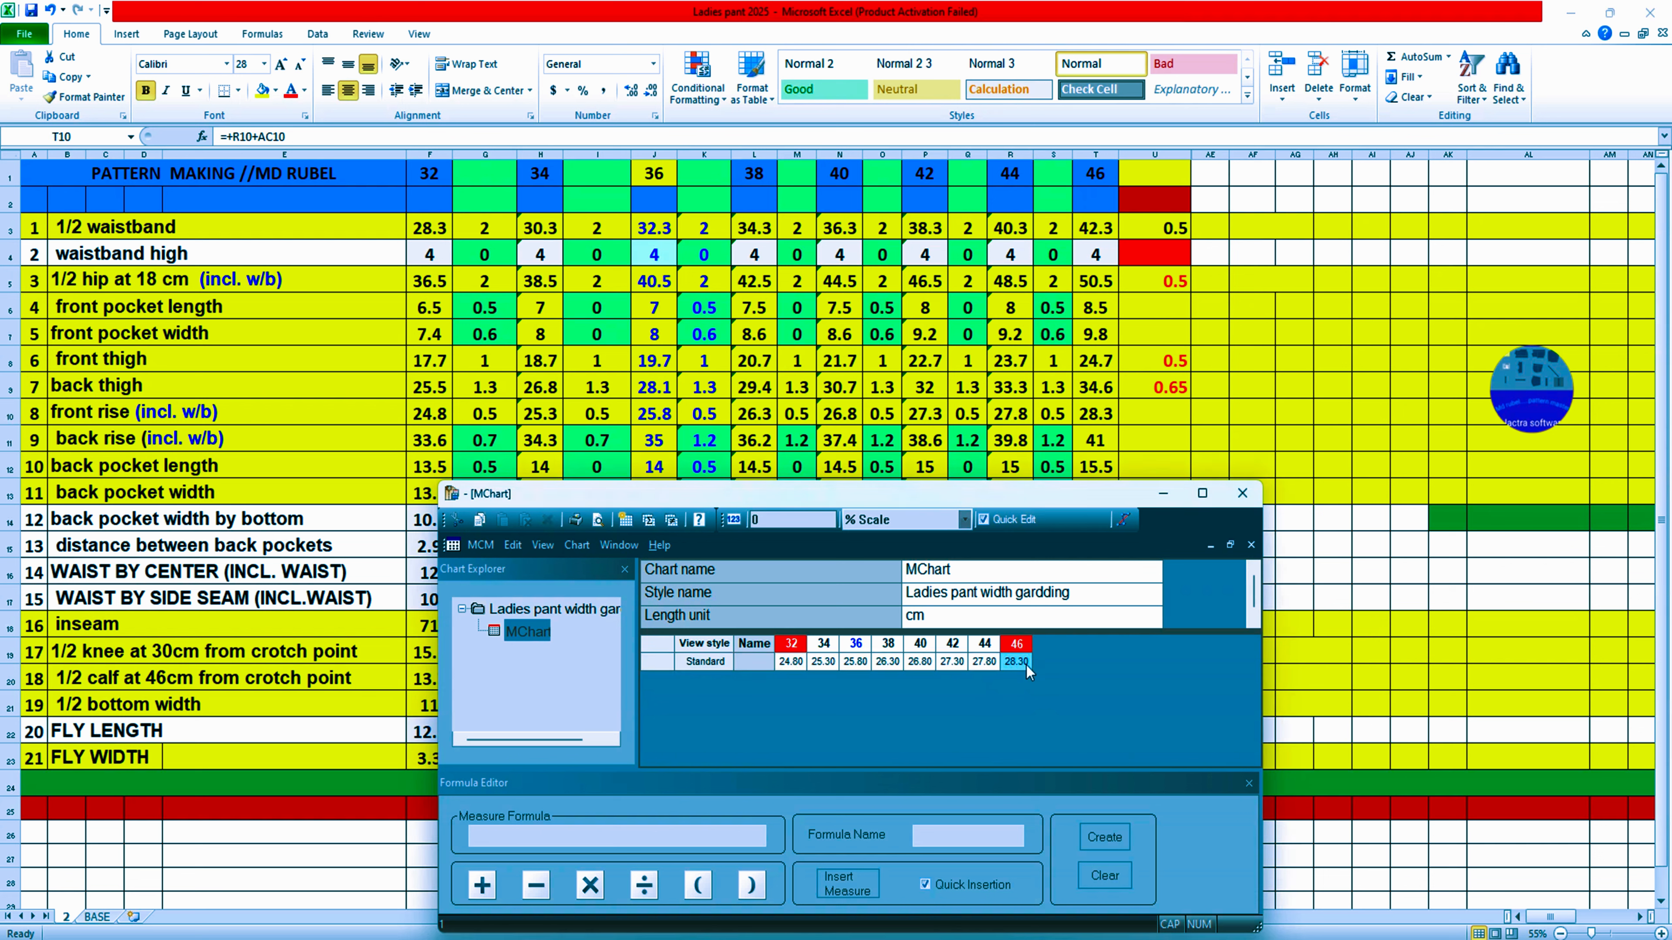
left_click(658, 663)
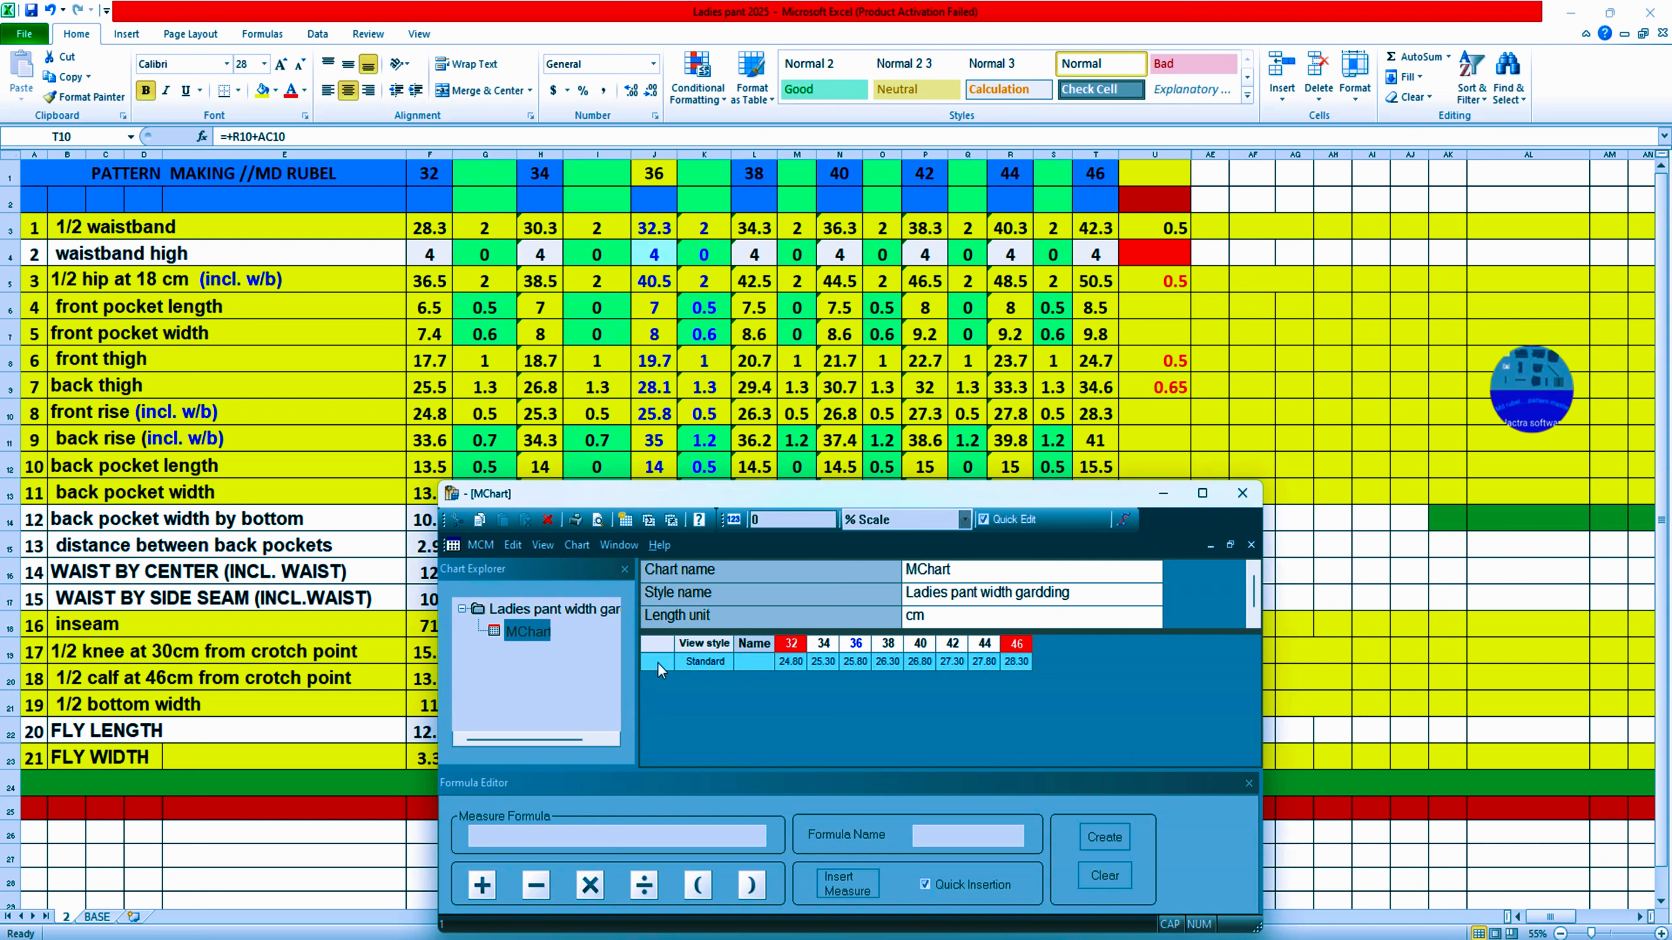
Step: Return to Modaris and report the X grading of the extended rise line's end point onto the front centre waist point
left_click(1163, 493)
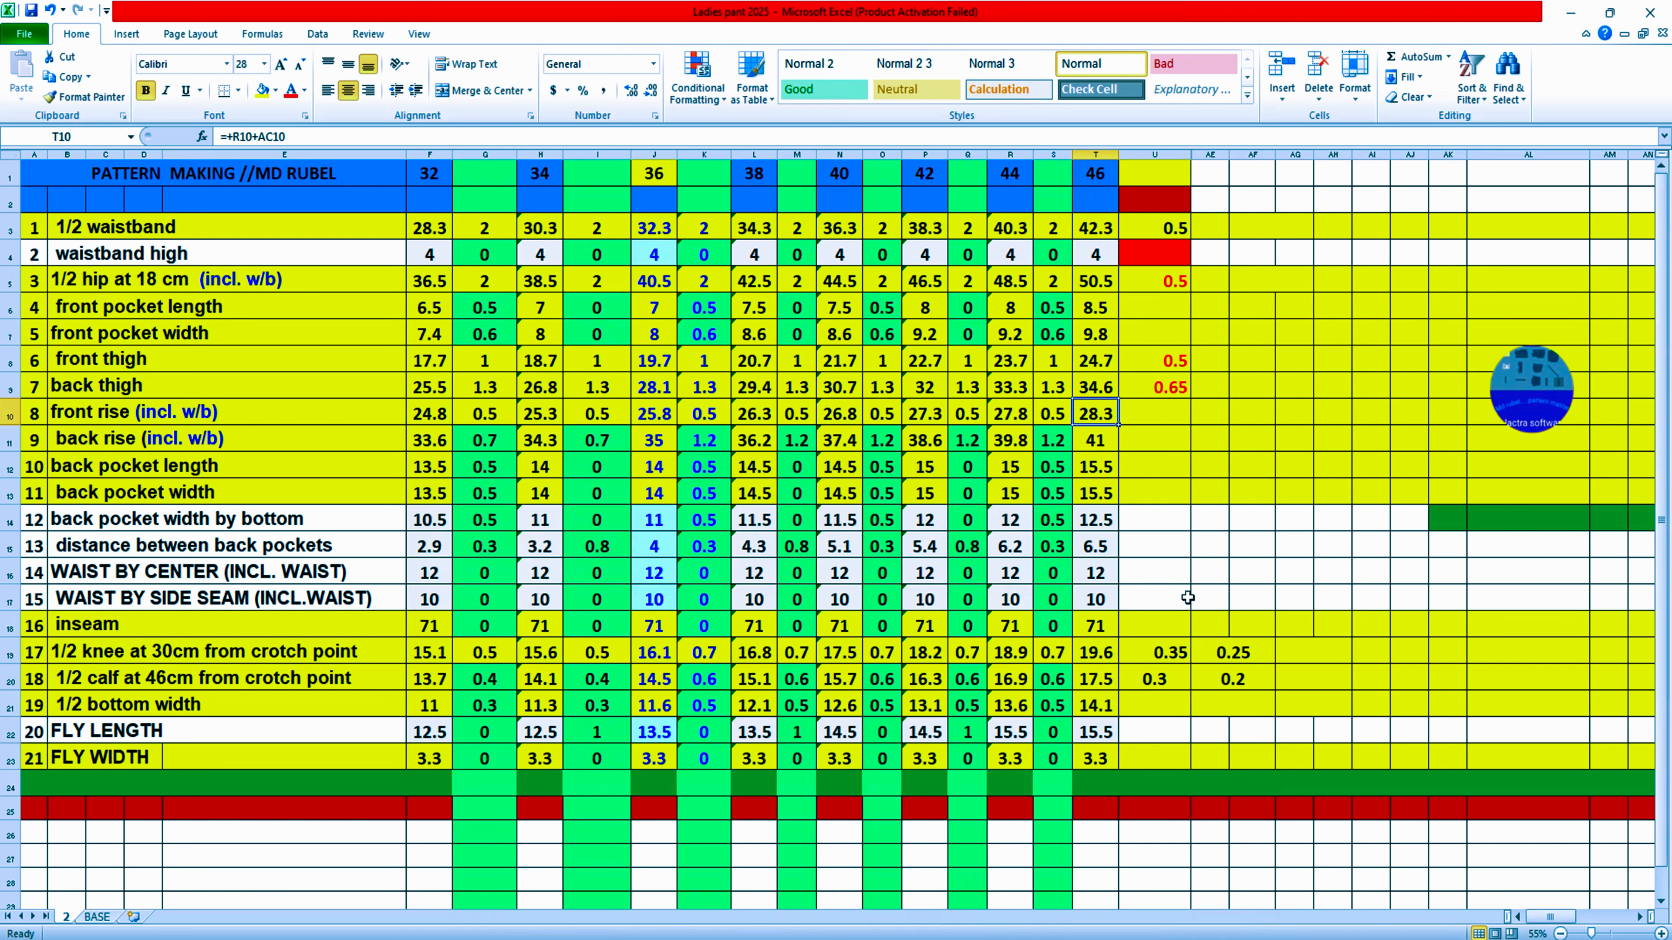
left_click(31, 10)
left_click(1571, 12)
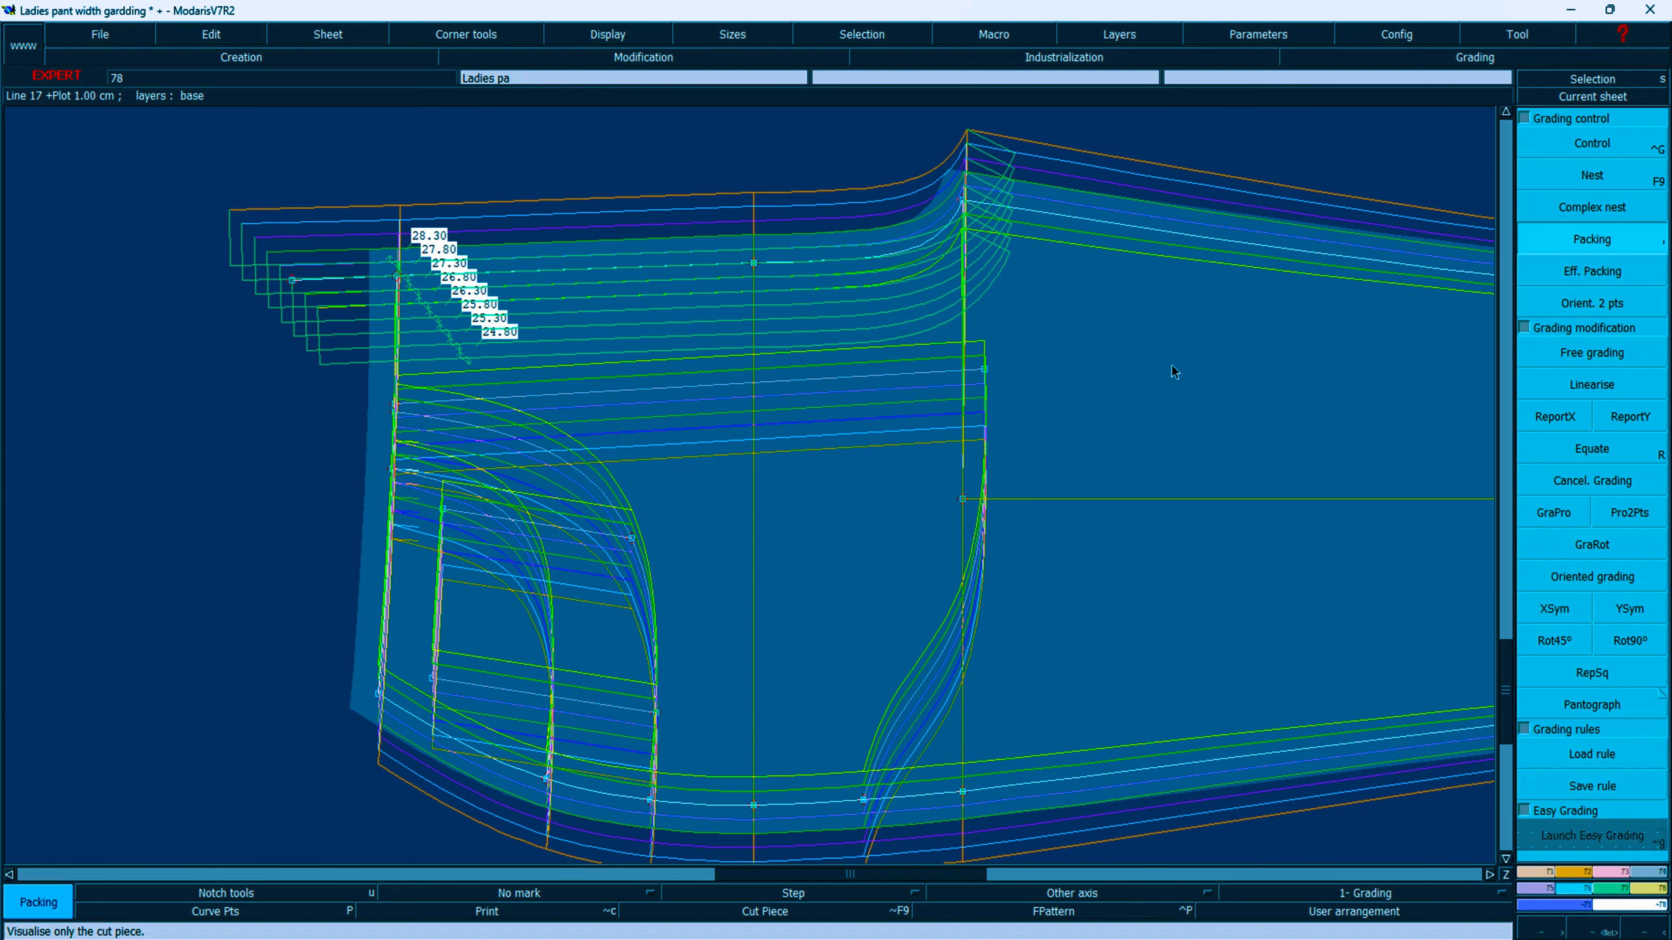
key("Home")
key("Return")
left_click_drag(212, 260, 514, 509)
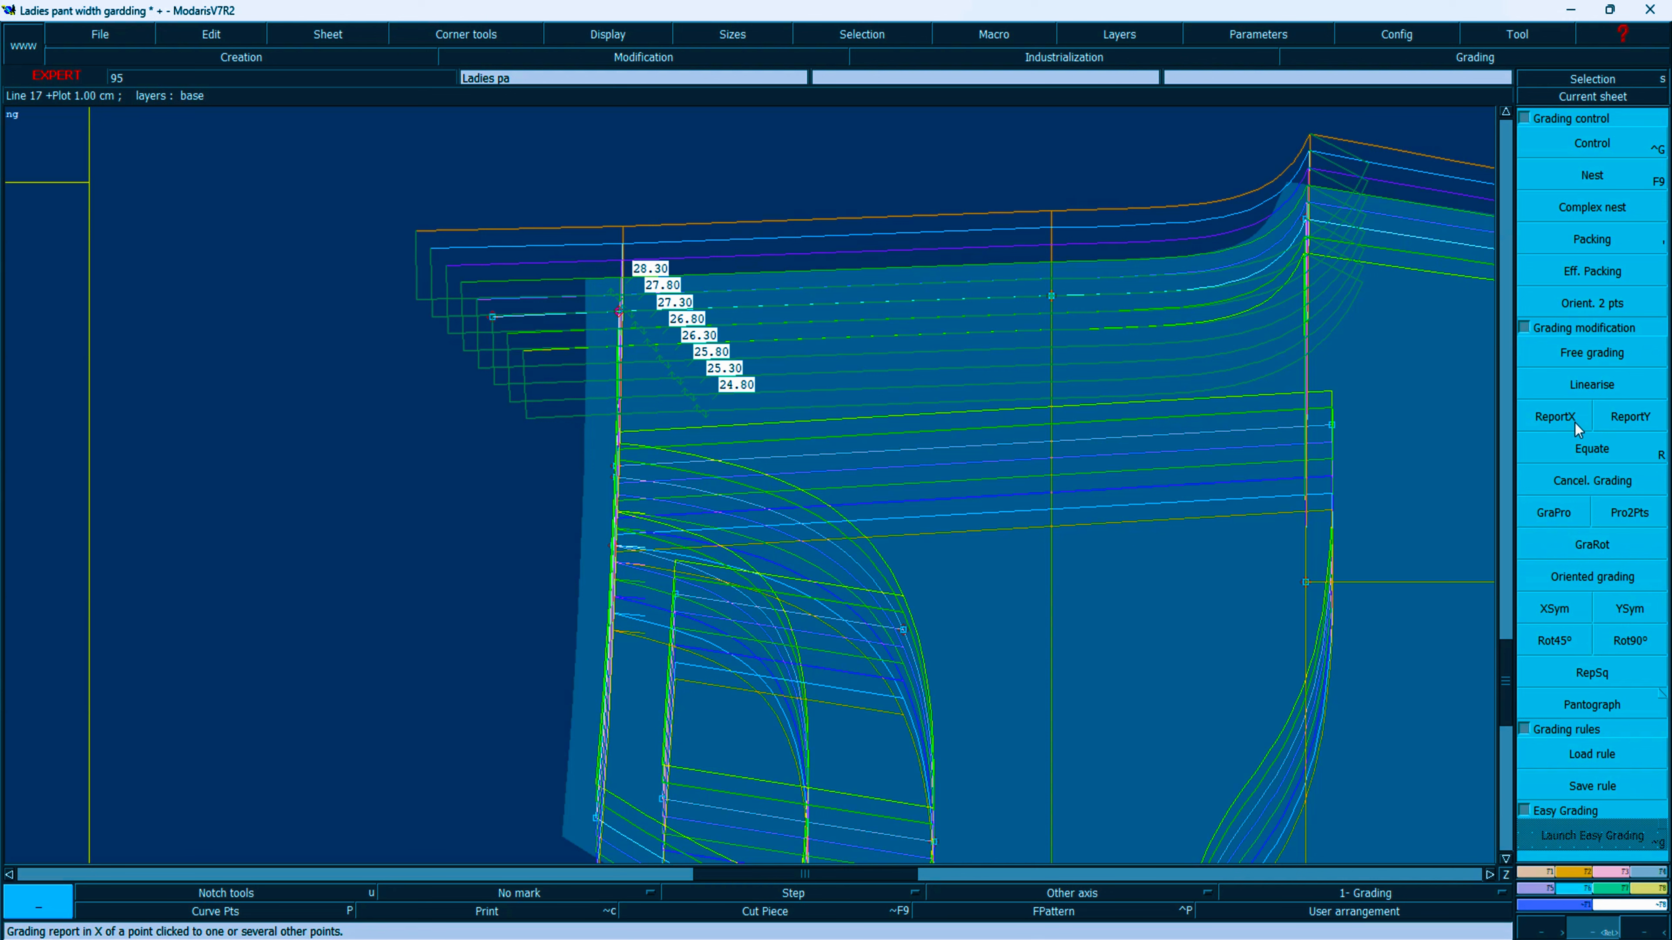
left_click(1560, 418)
left_click(494, 317)
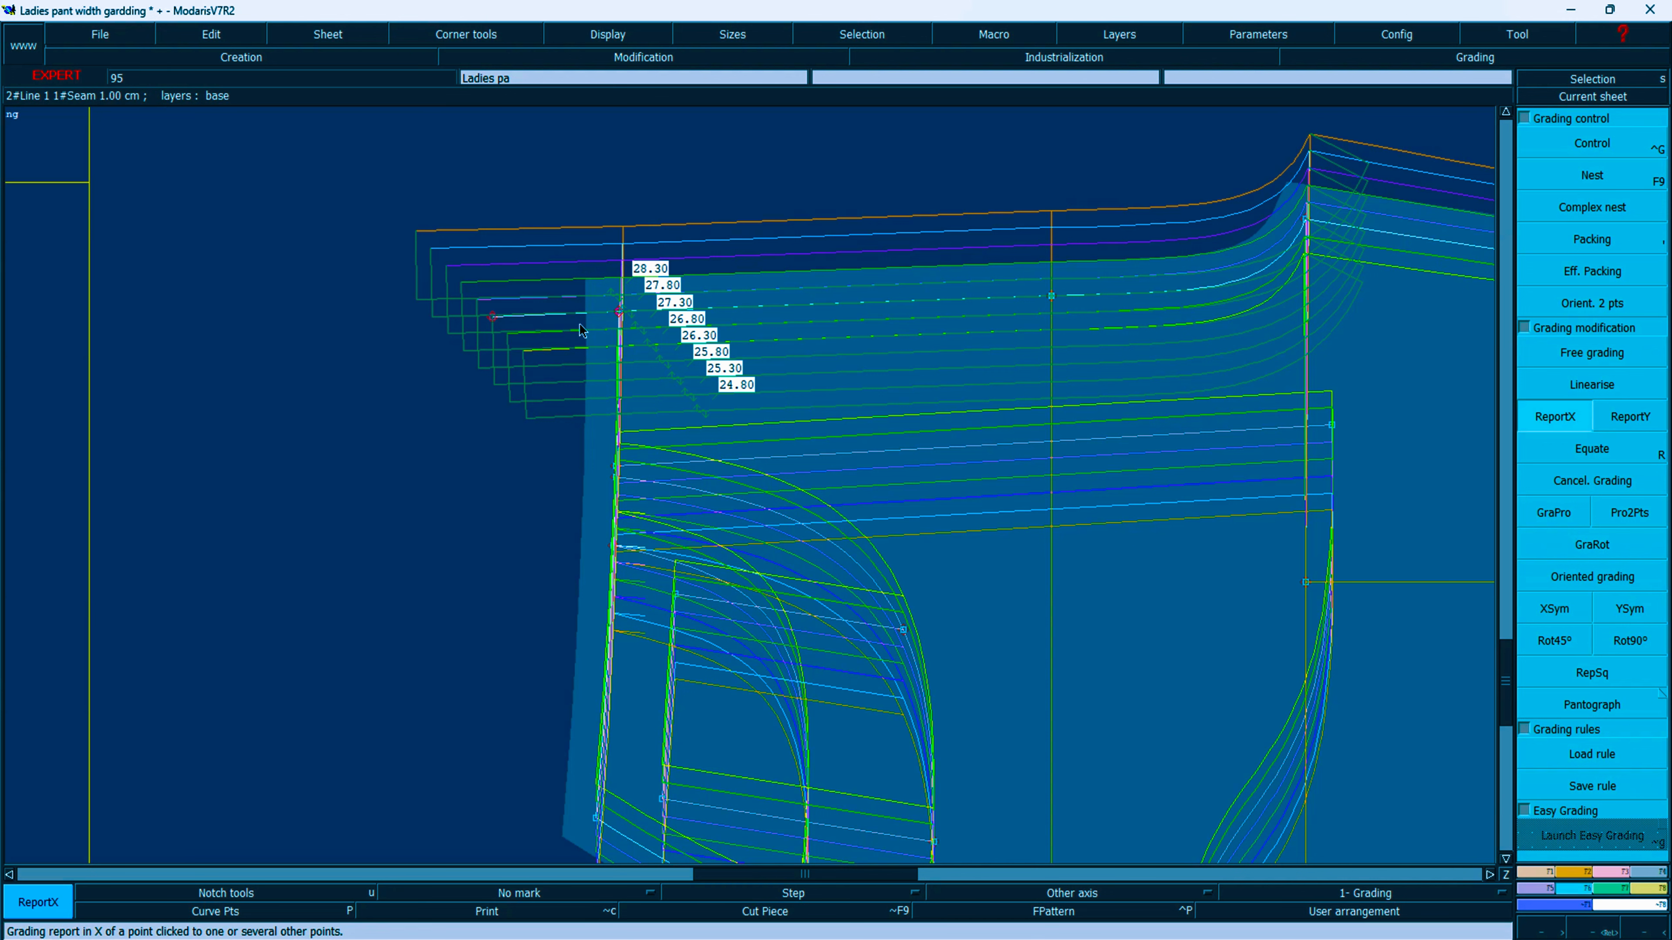
left_click(618, 313)
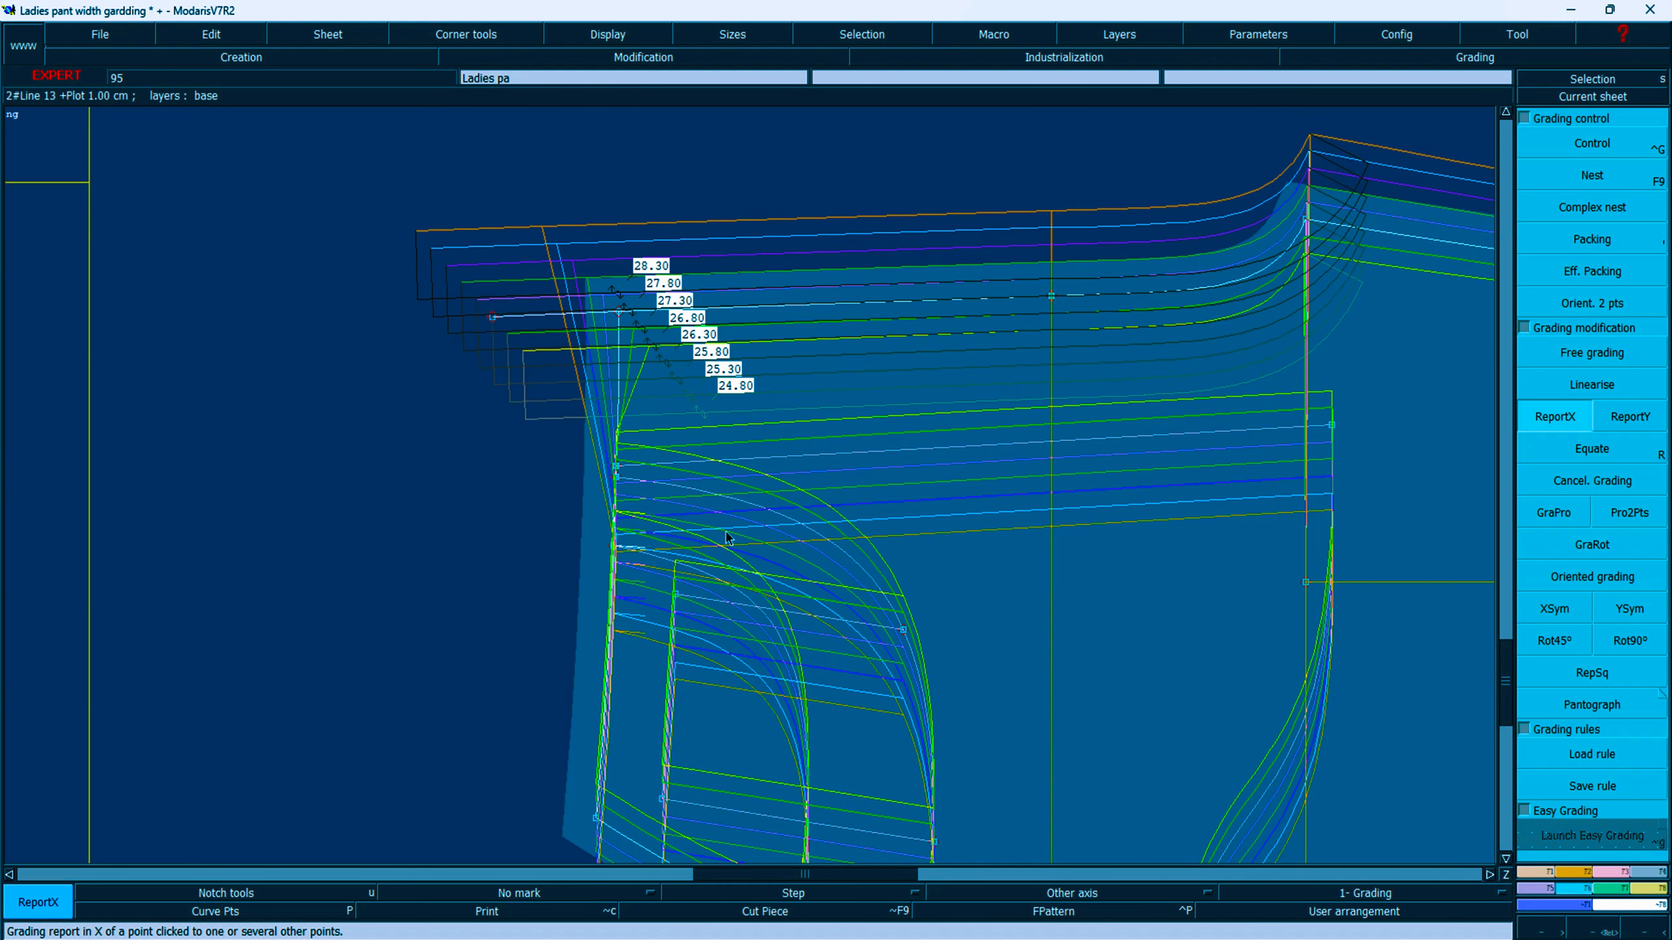
Step: Select the remaining waist and front pocket points and report the extended rise line end point's X grading onto them
key("Home")
key("Return")
left_click_drag(241, 302, 579, 629)
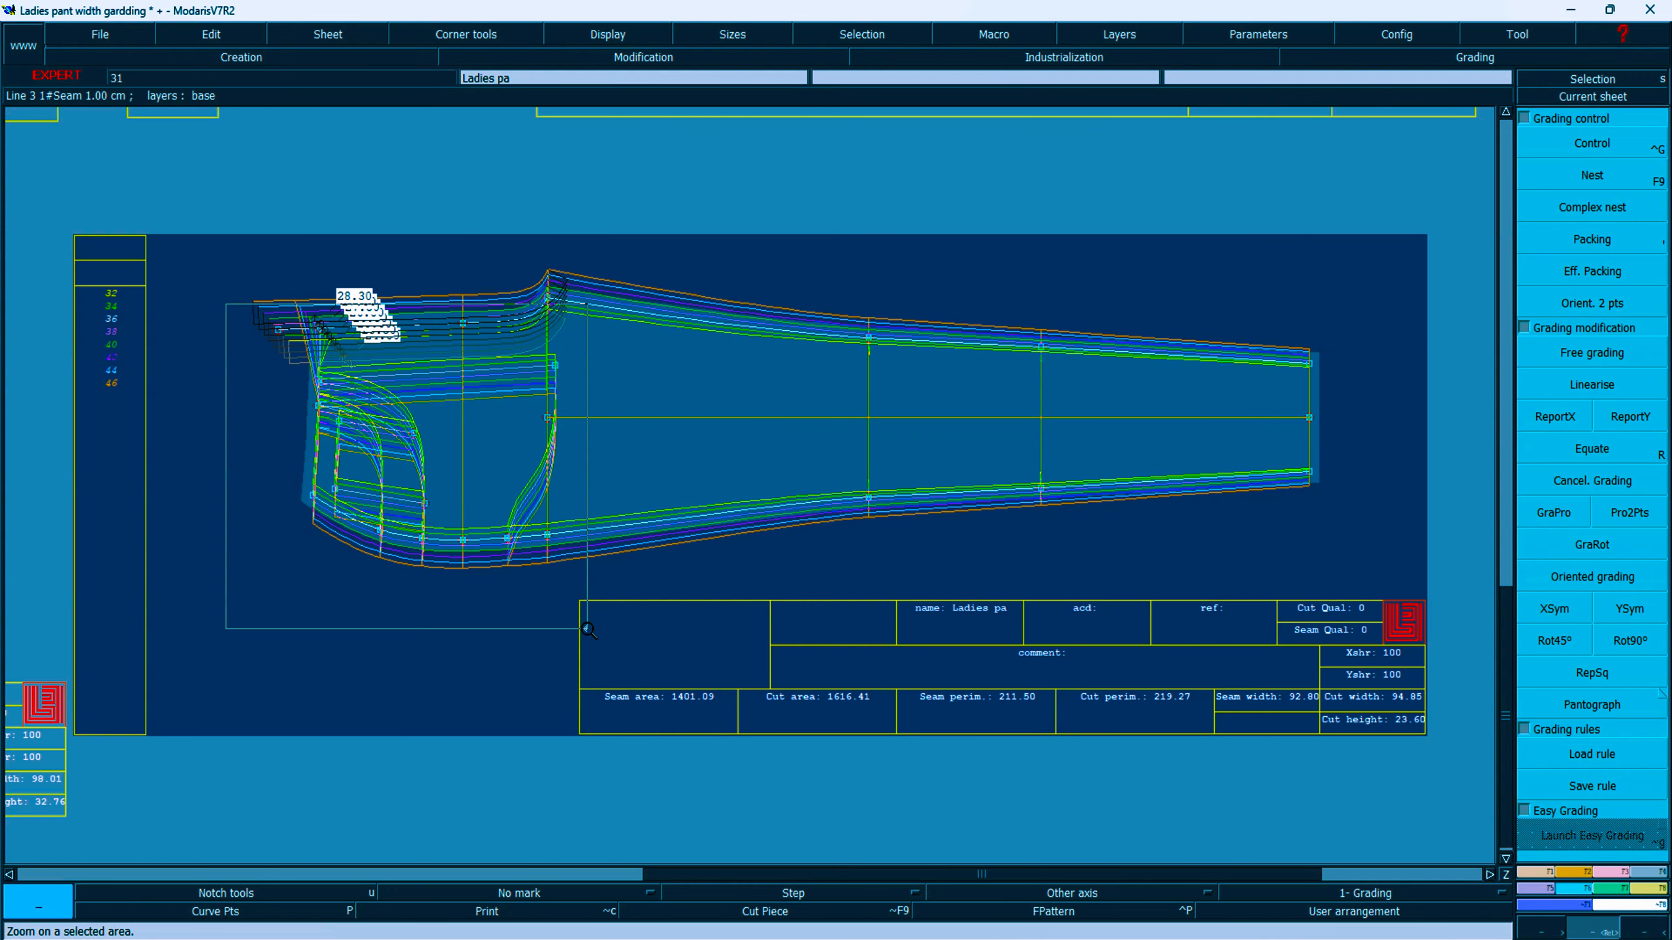
left_click_drag(637, 405, 837, 768)
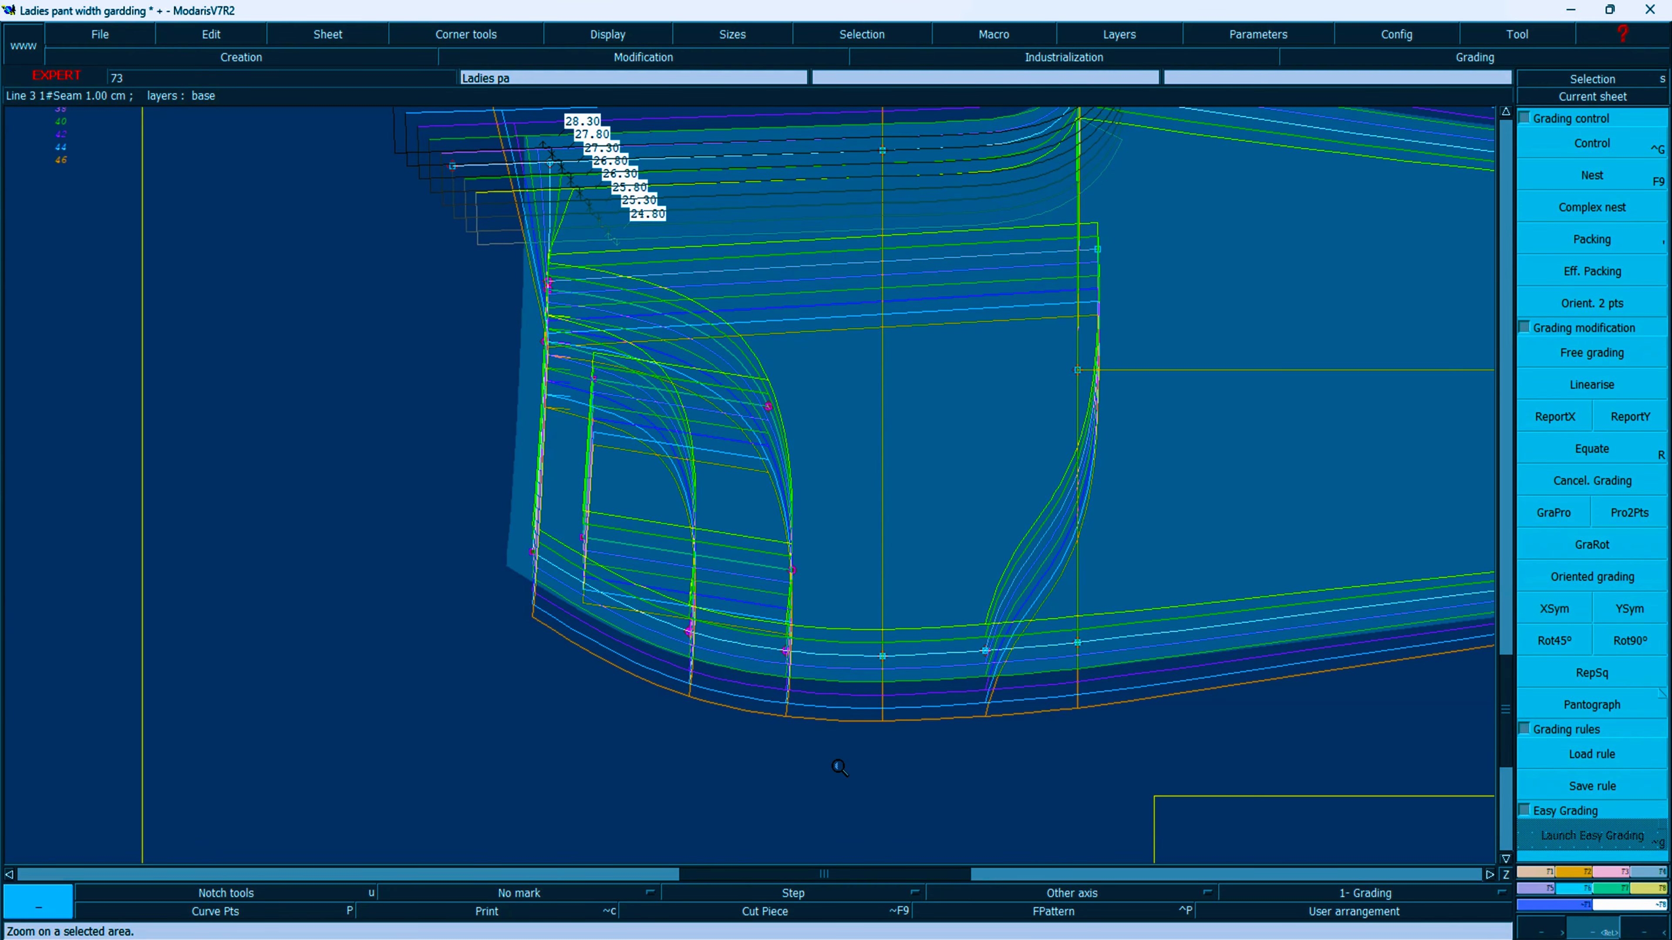
left_click(1555, 416)
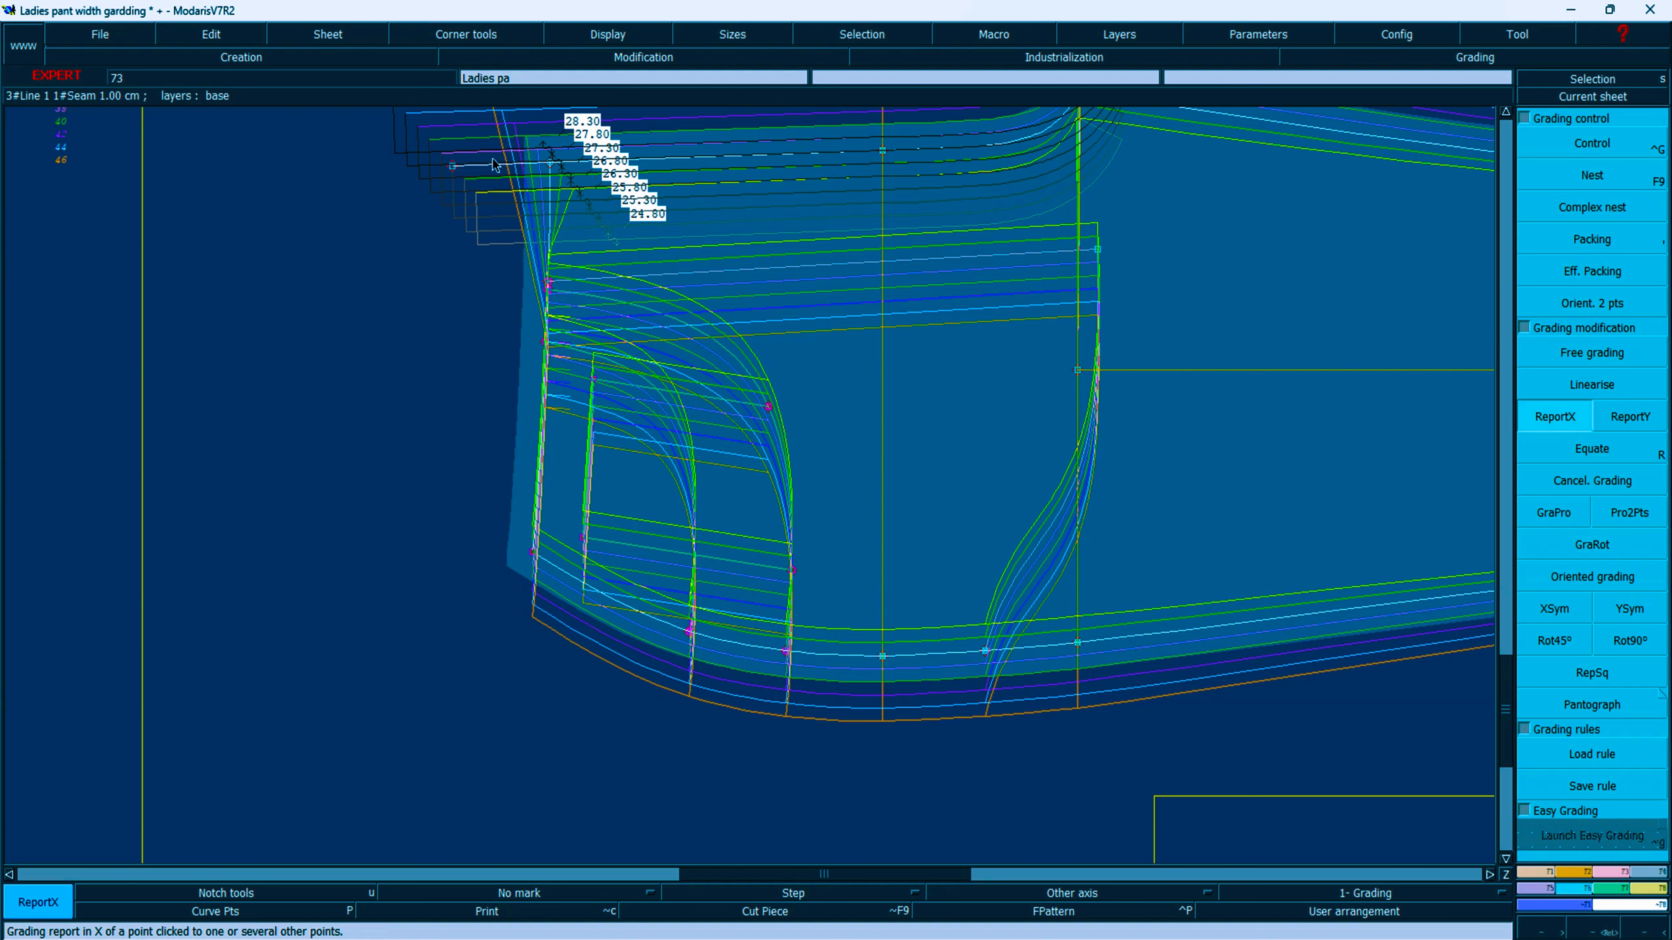
left_click(533, 552)
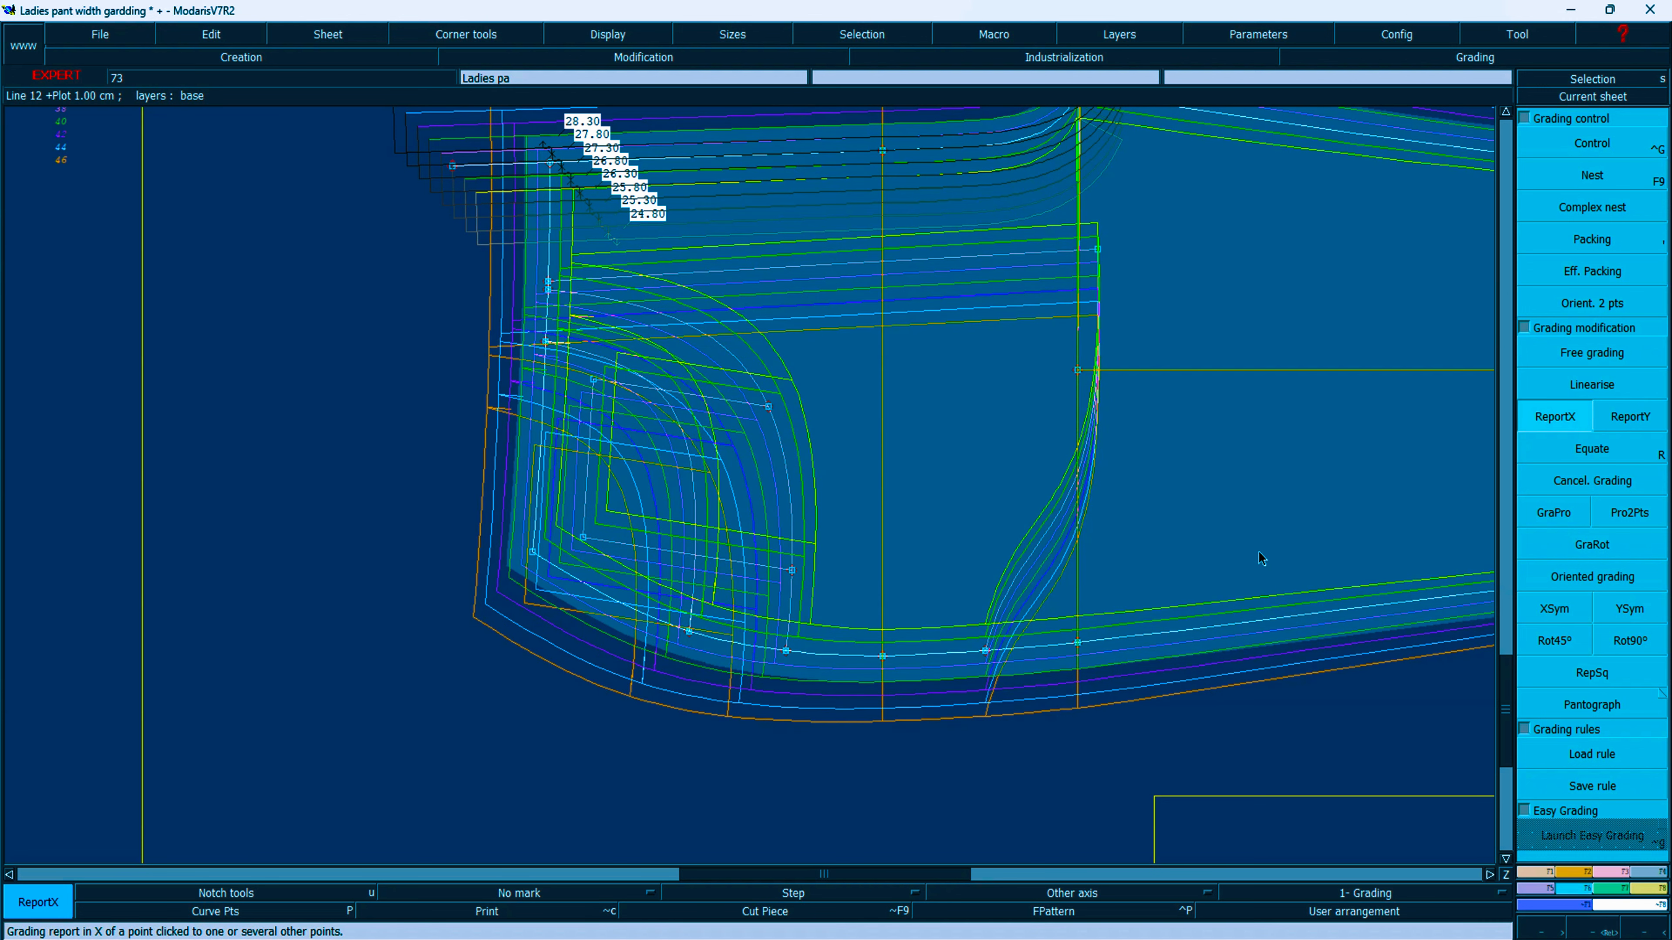
Step: Report the rise line's X grading onto the pocket bag's inner corner and its end point on the side seam
key("Home")
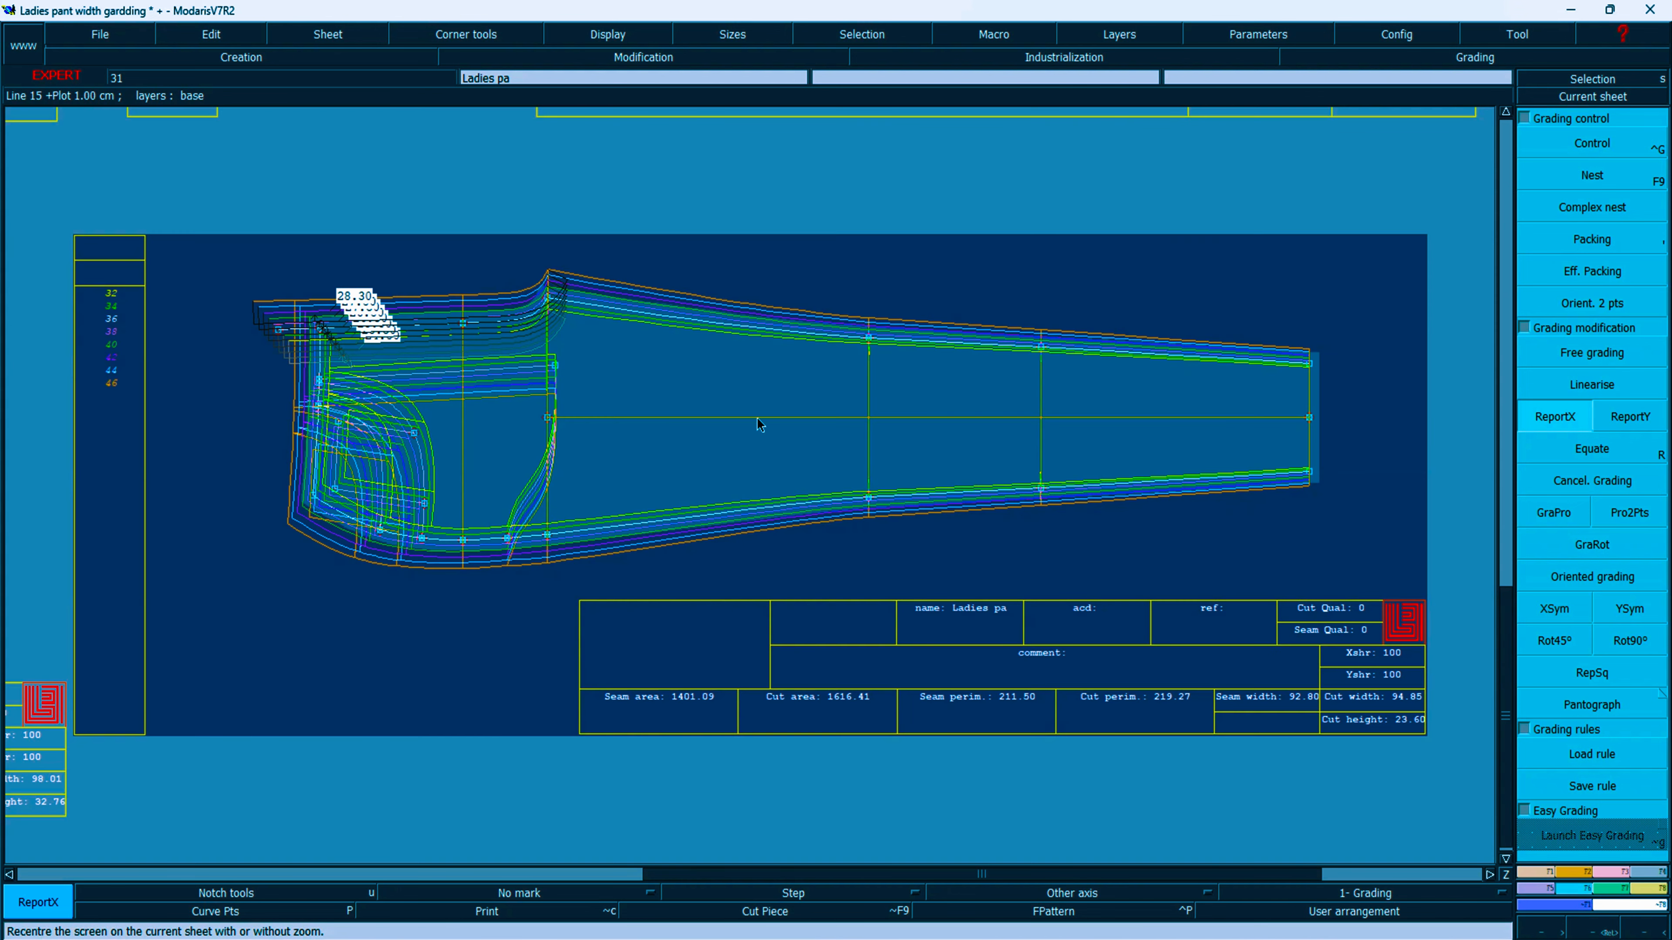
key("Return")
left_click_drag(194, 234, 733, 617)
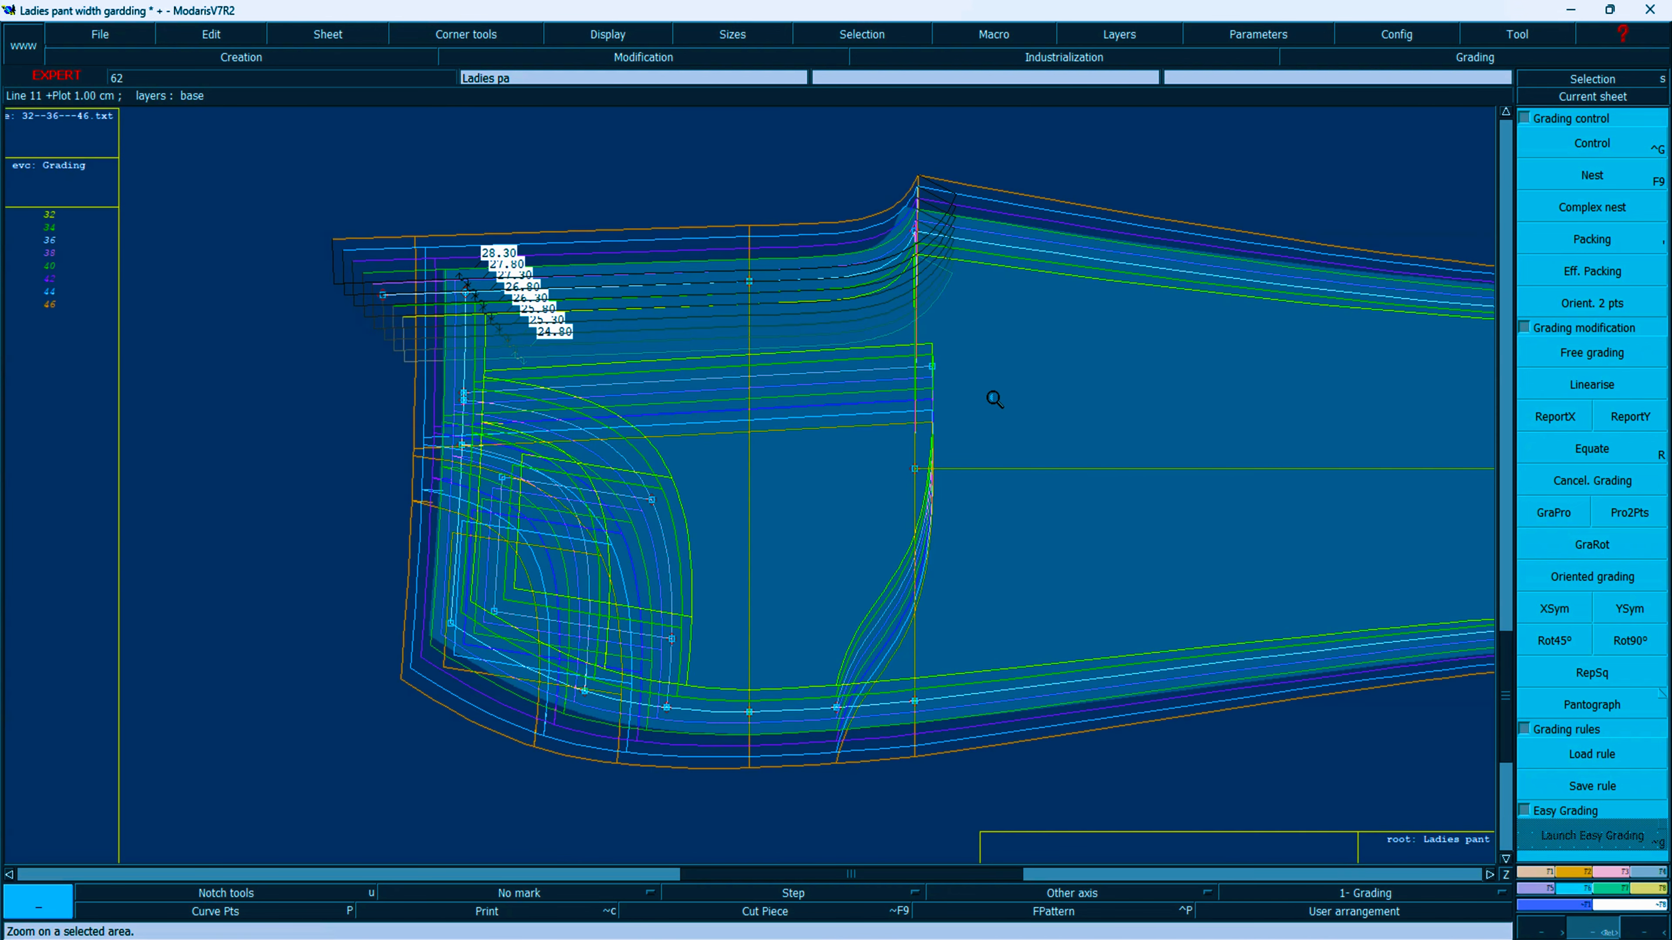
left_click(1555, 416)
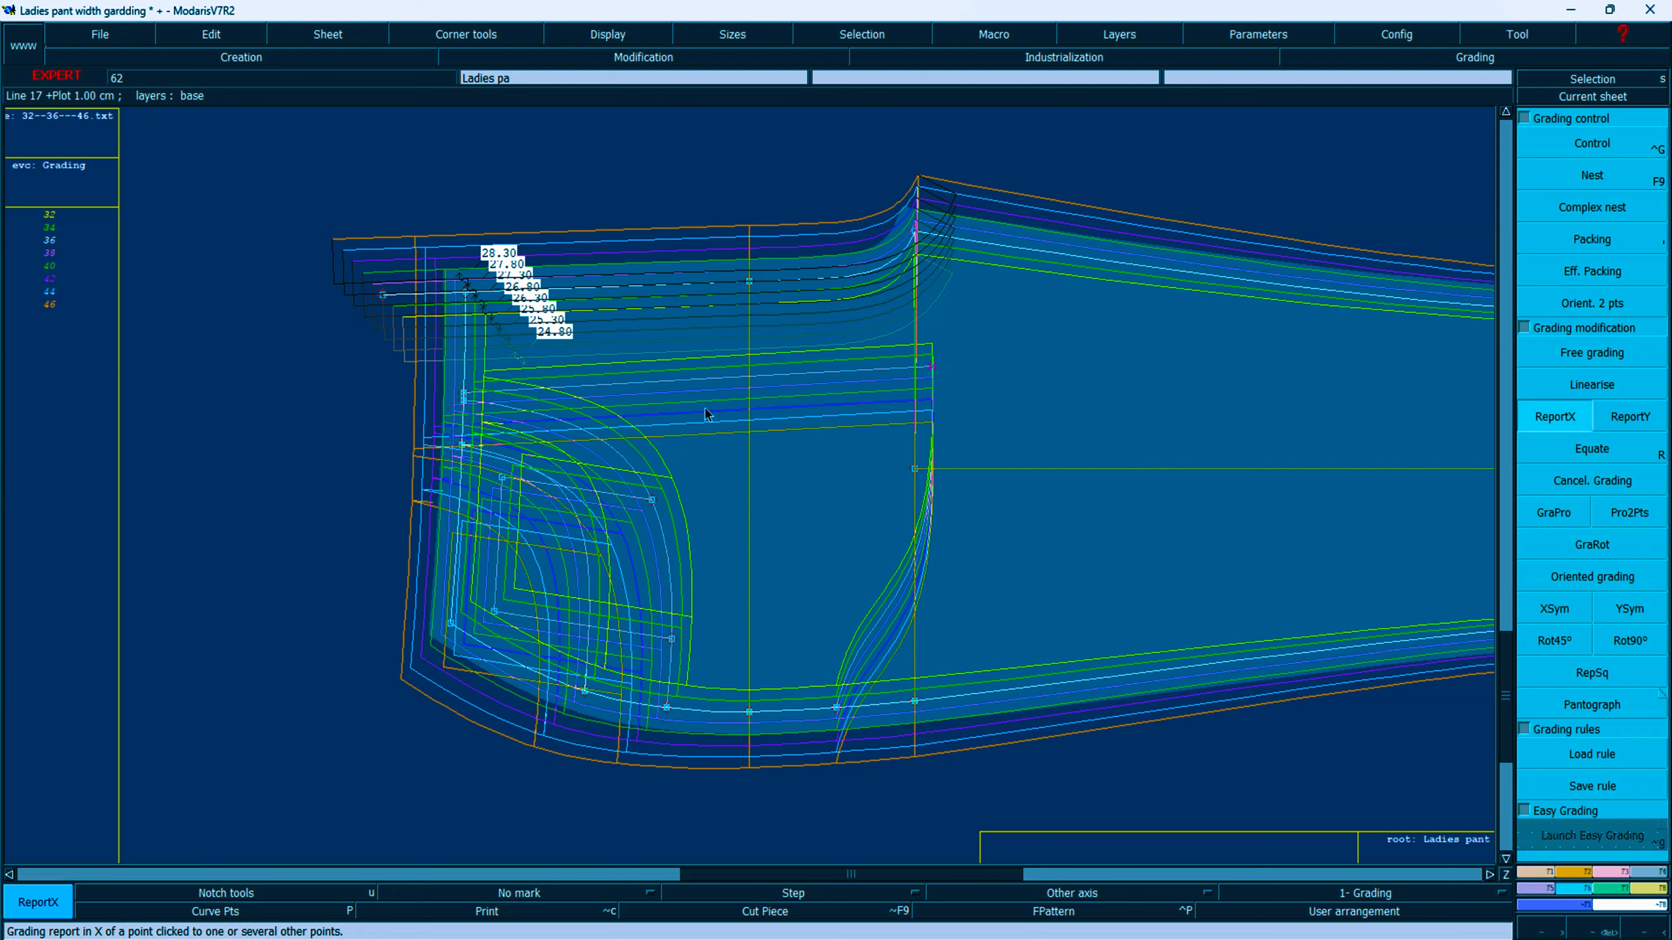
left_click(465, 395)
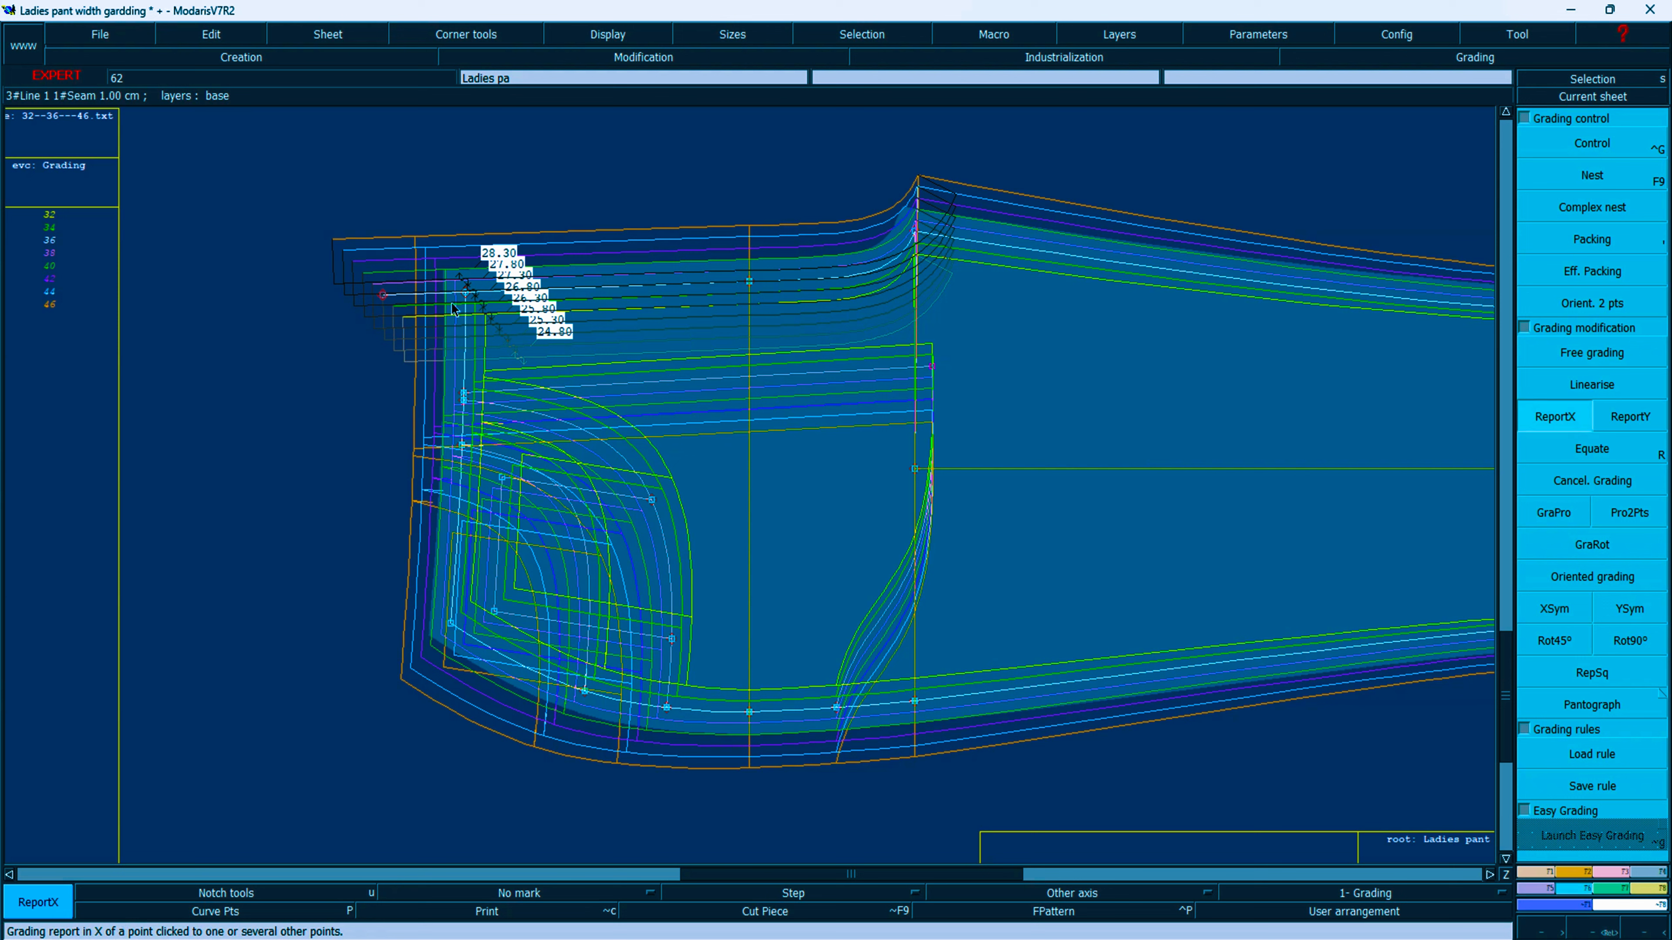
left_click(933, 366)
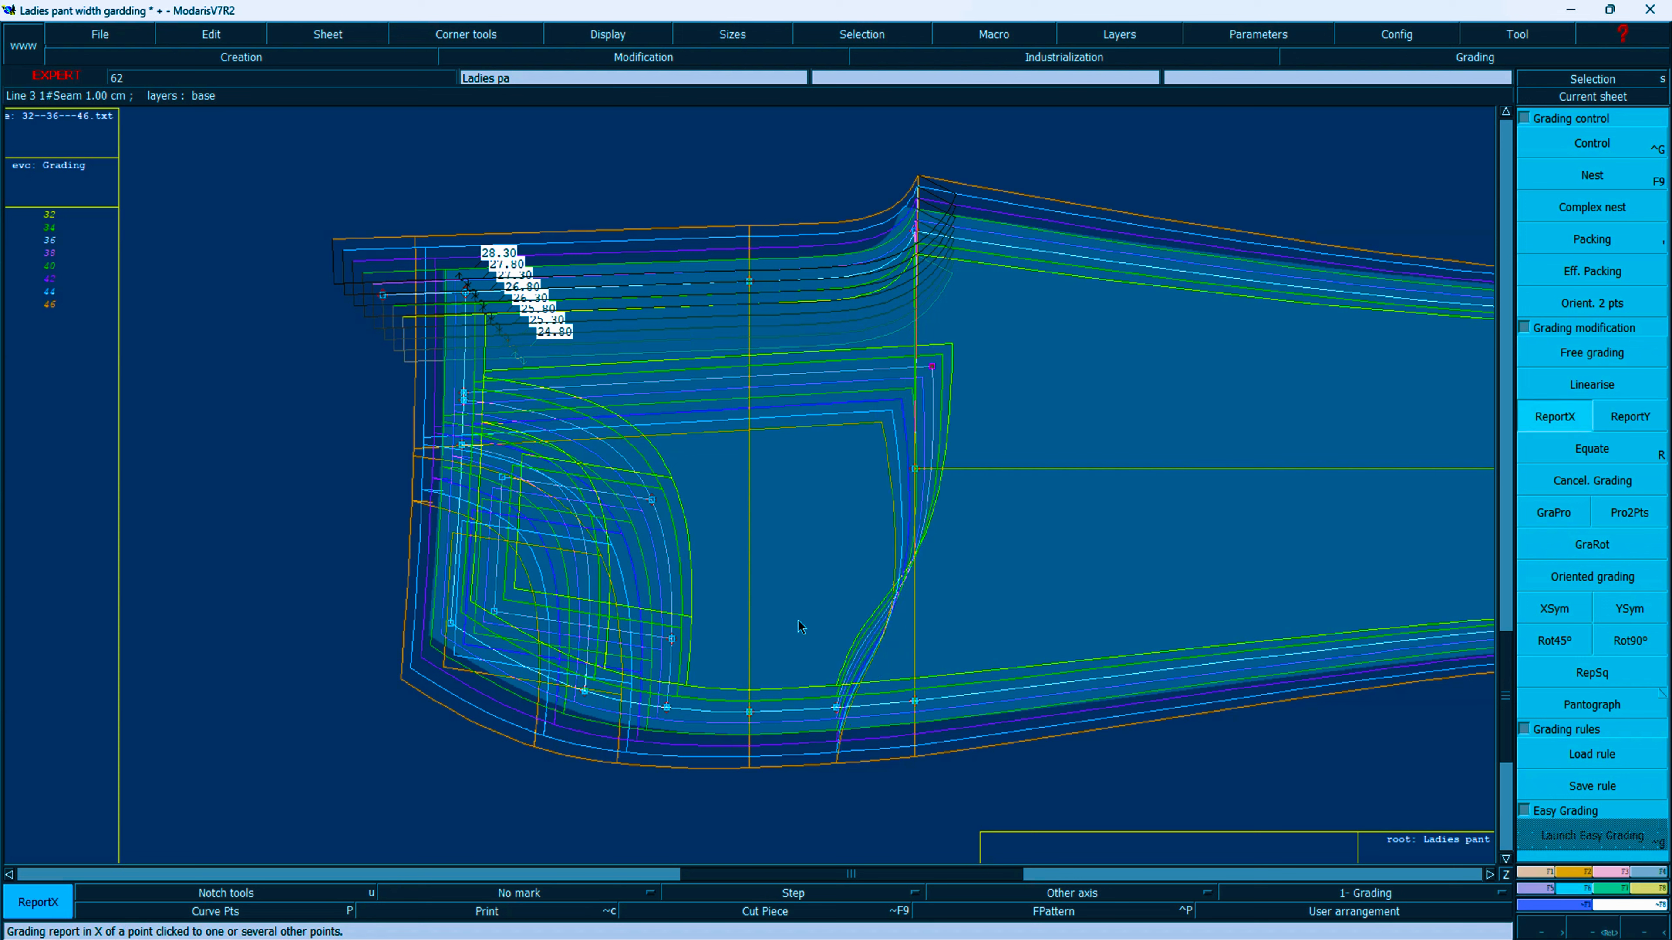
left_click_drag(799, 620, 865, 822)
left_click(932, 367)
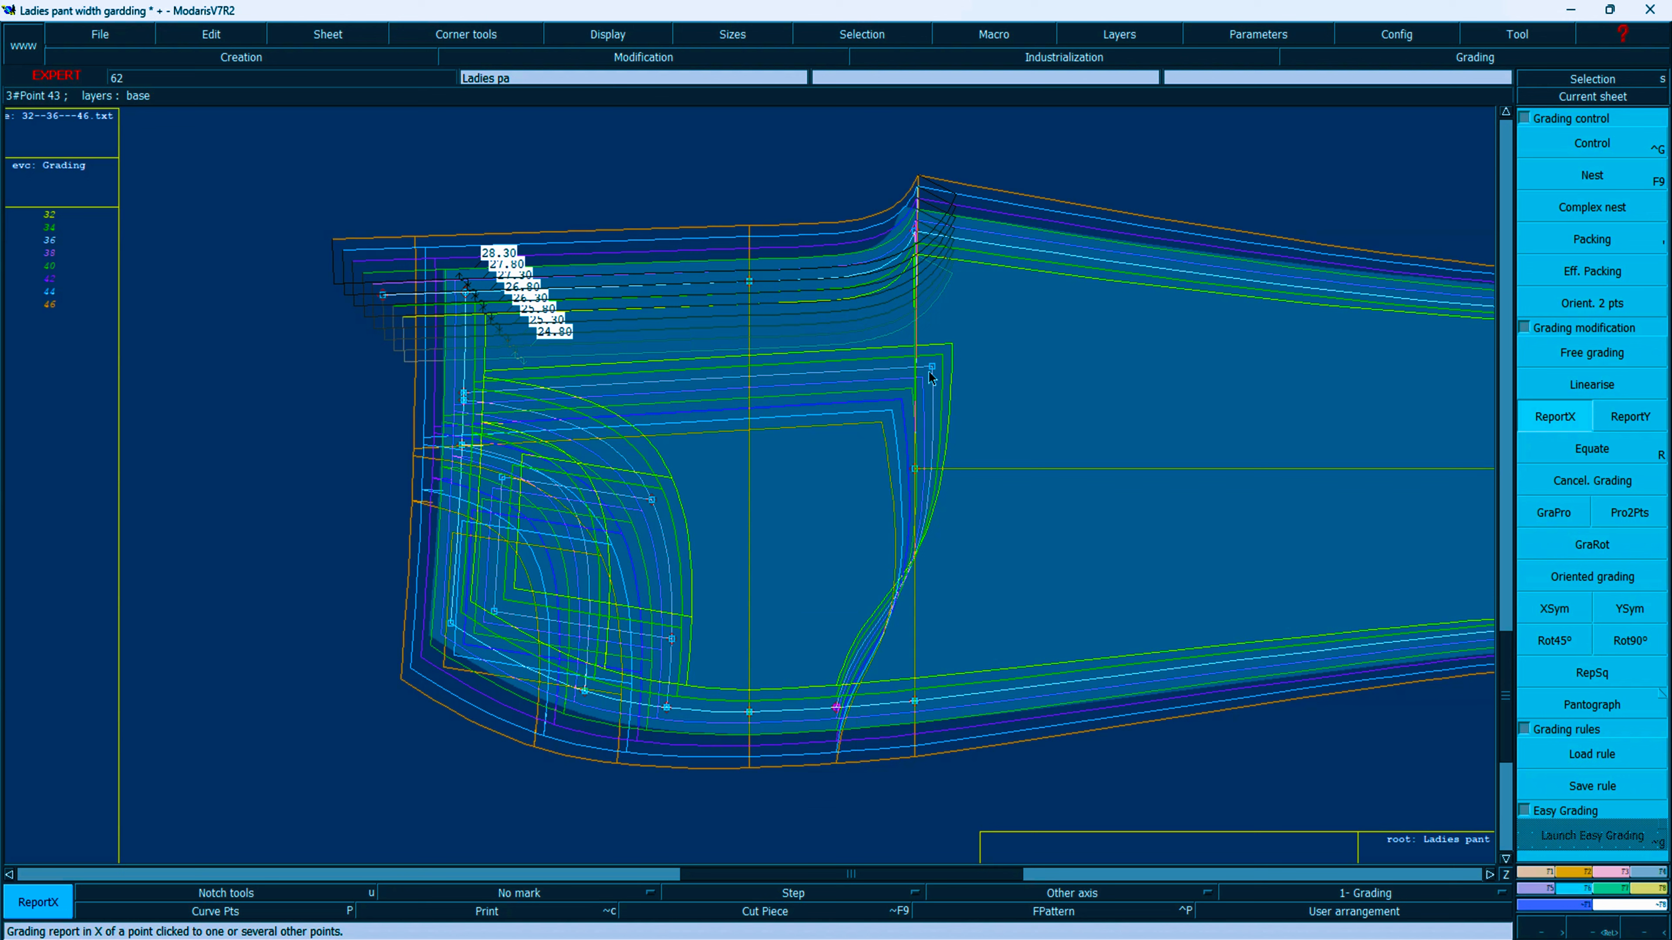
left_click(837, 708)
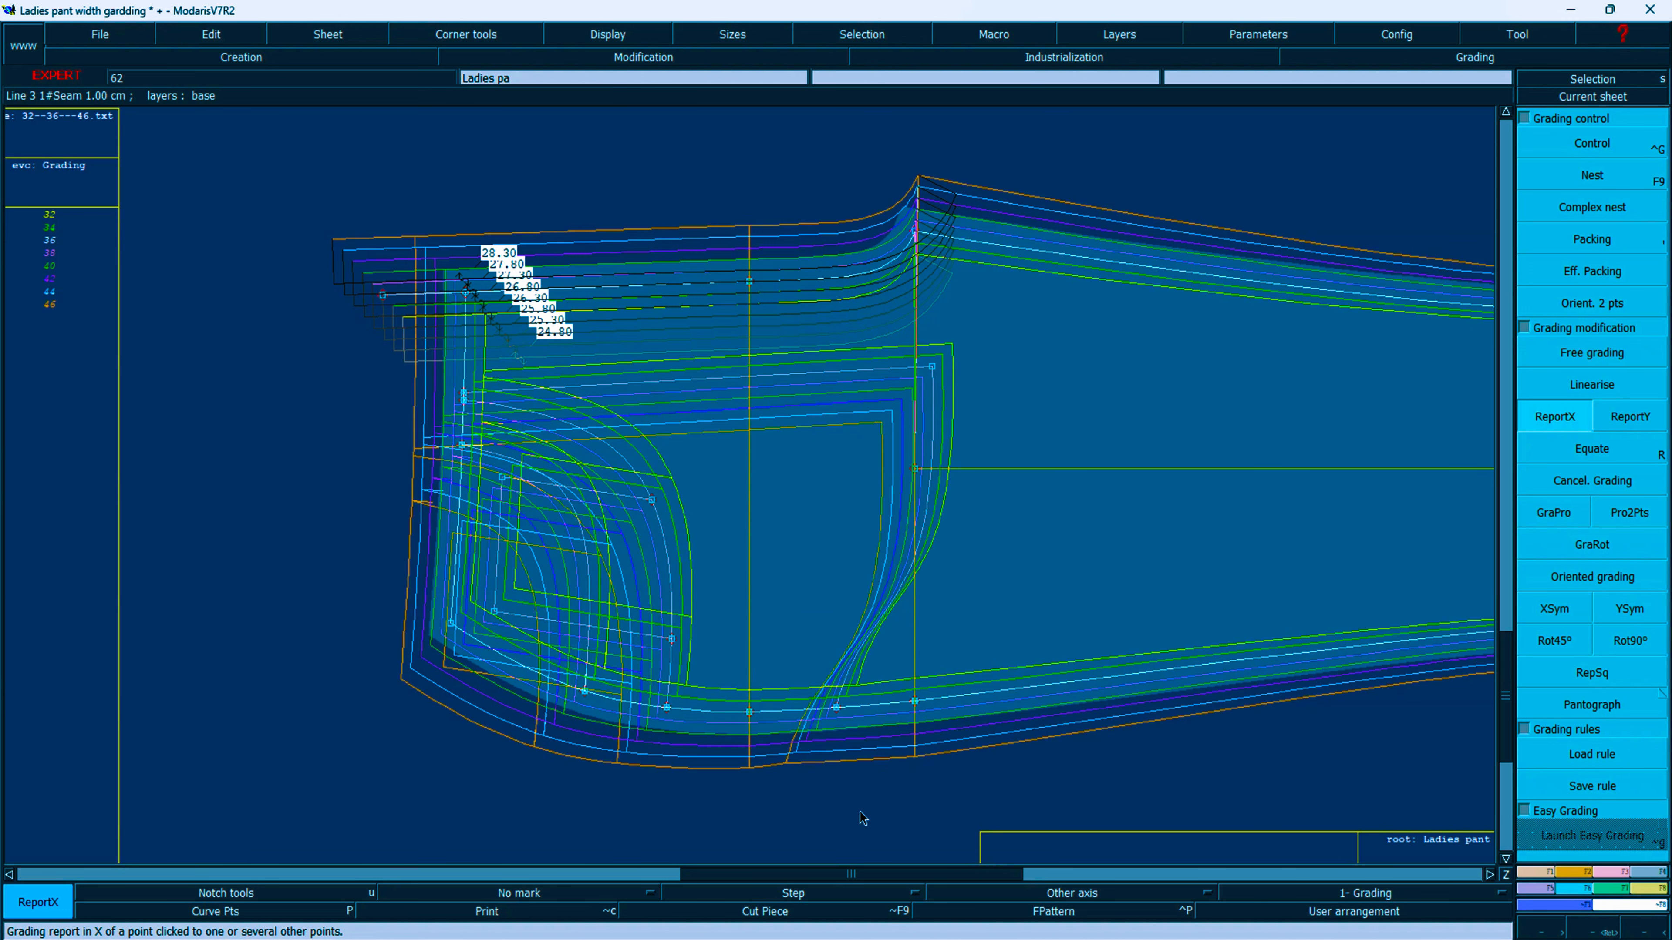
Step: Lengthen the pocket bag curve's end in a straight line past the side seam by about 0.80 cm
key("Return")
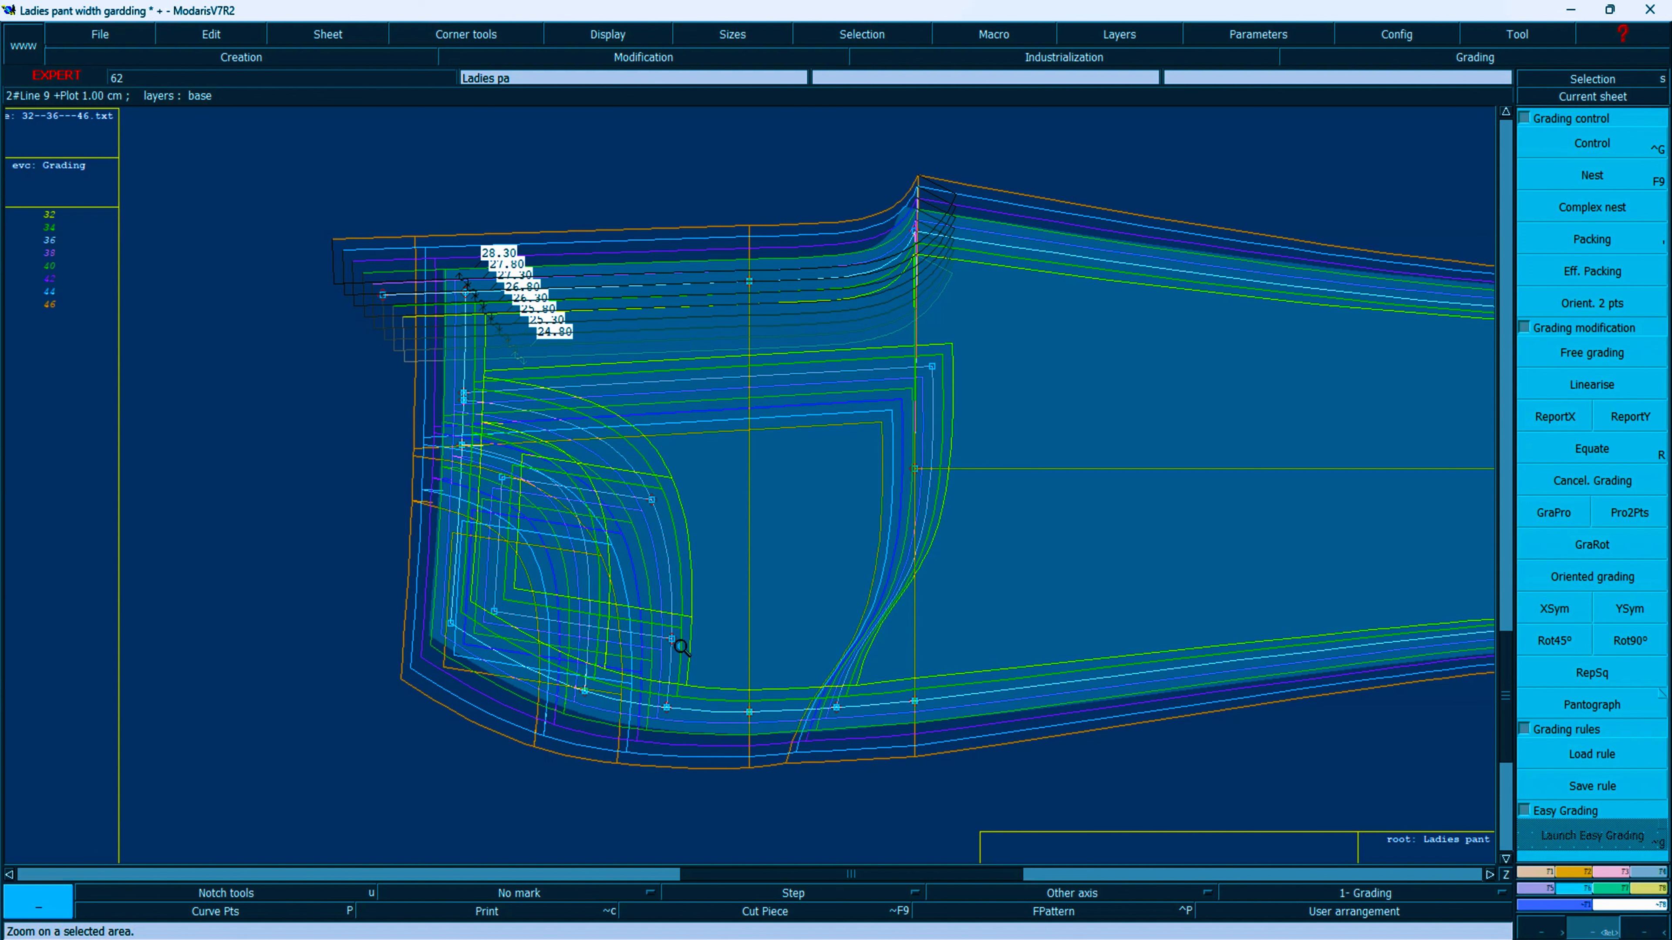
left_click_drag(604, 615, 1061, 846)
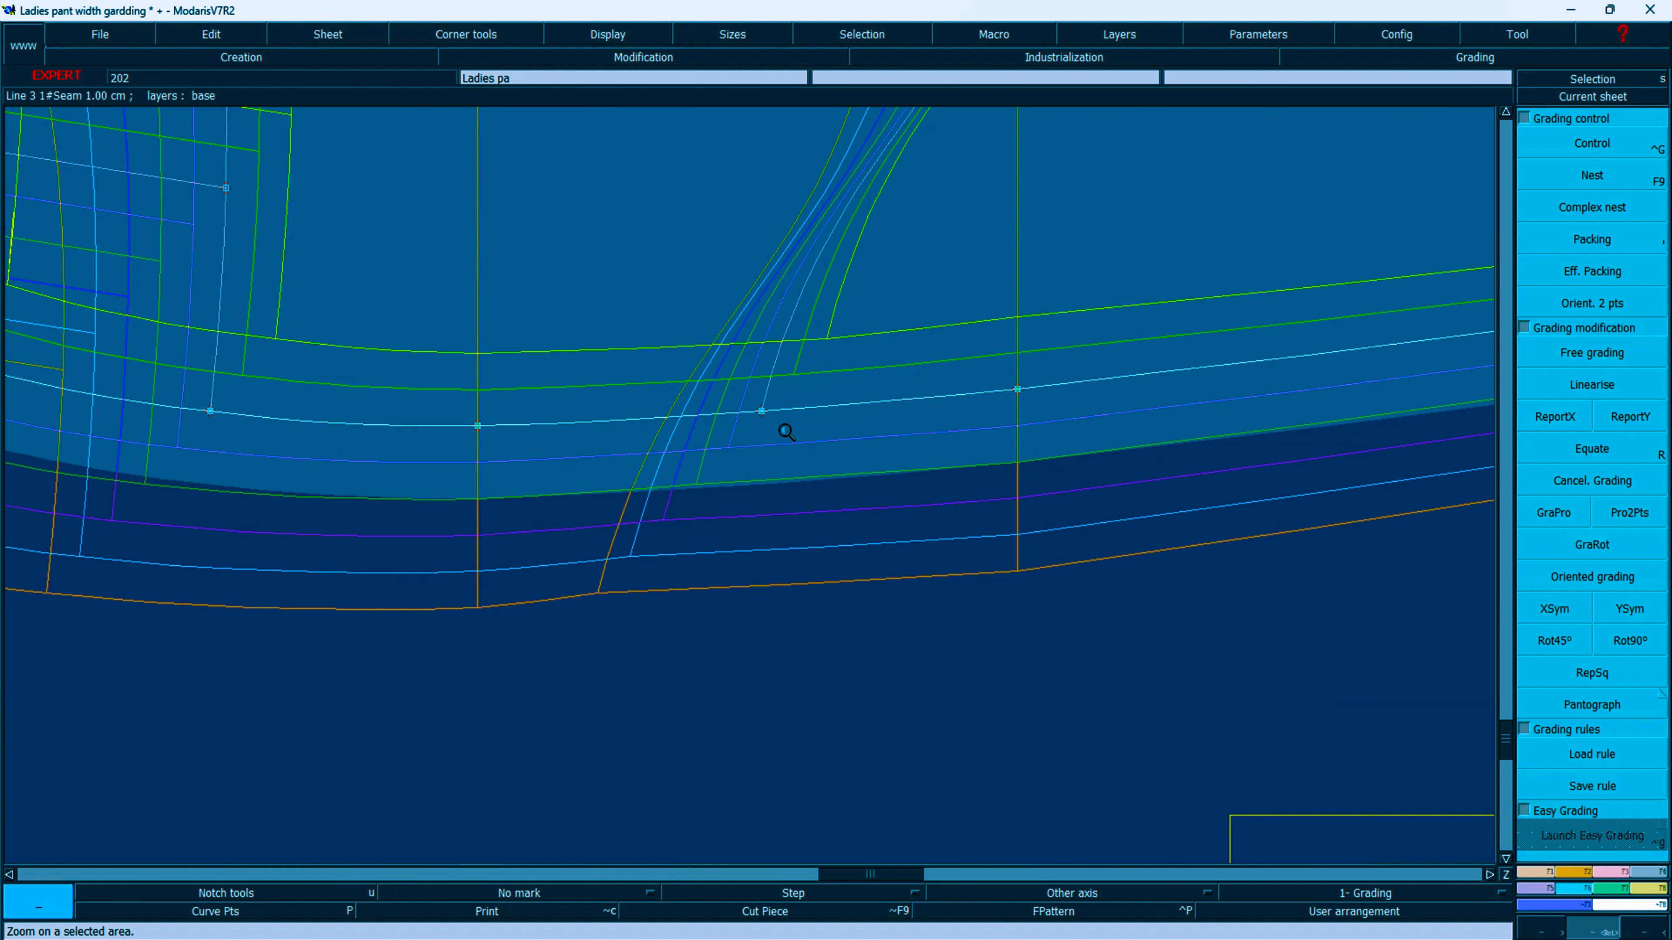
key("minus")
left_click(744, 467)
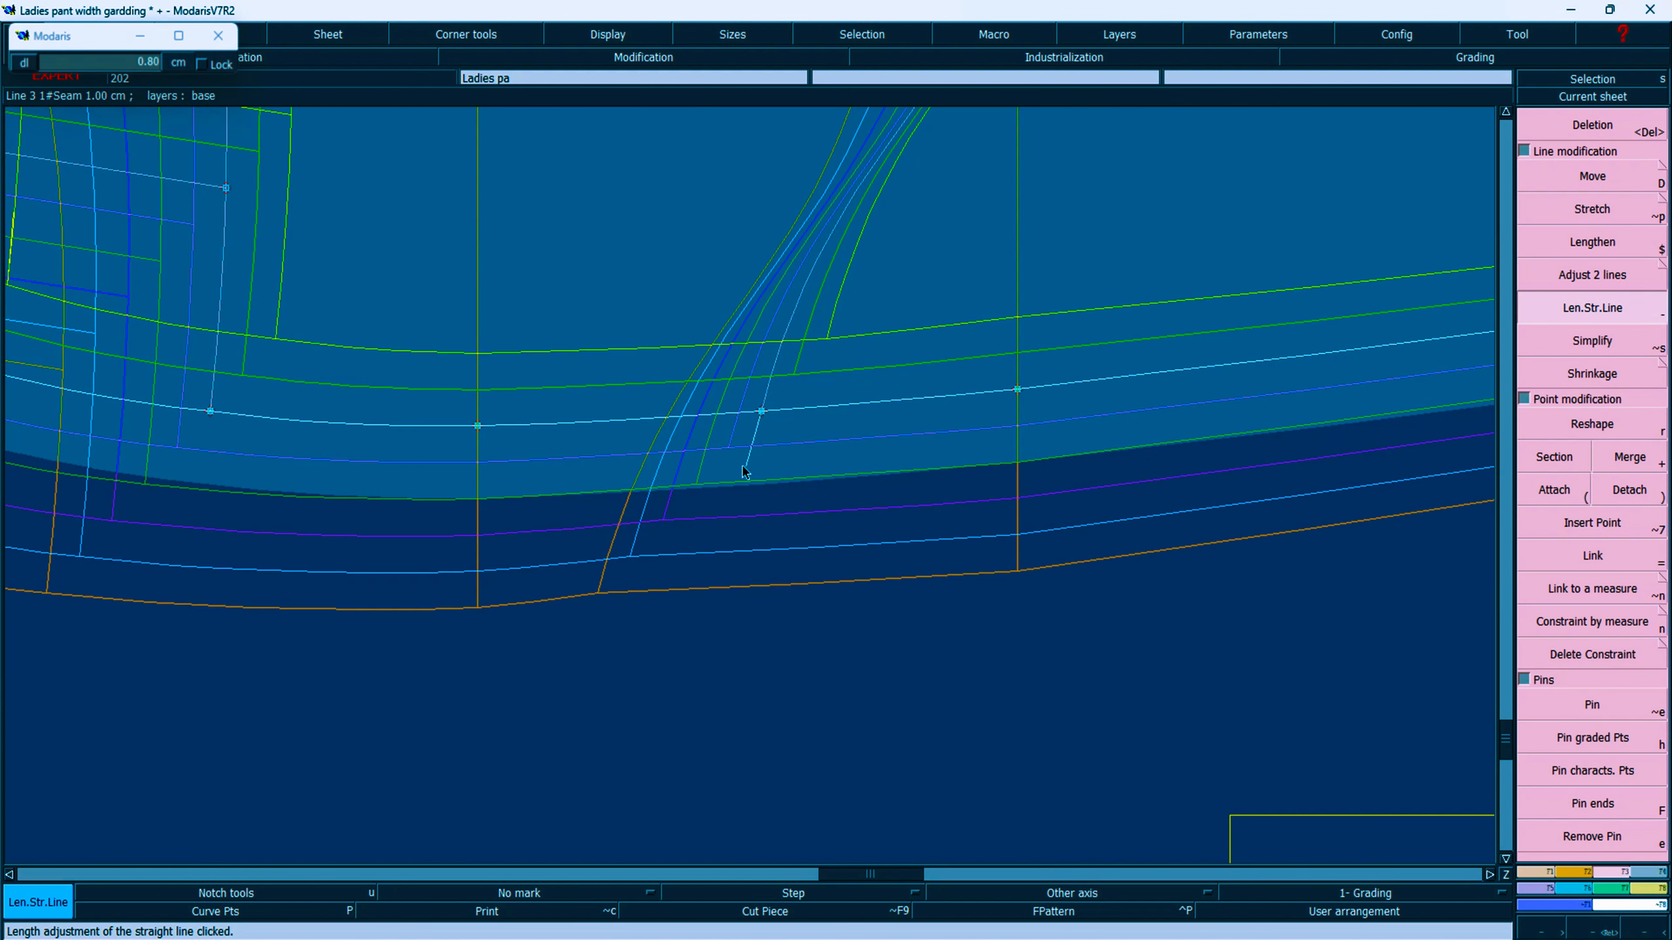
key("Return")
key("Delete")
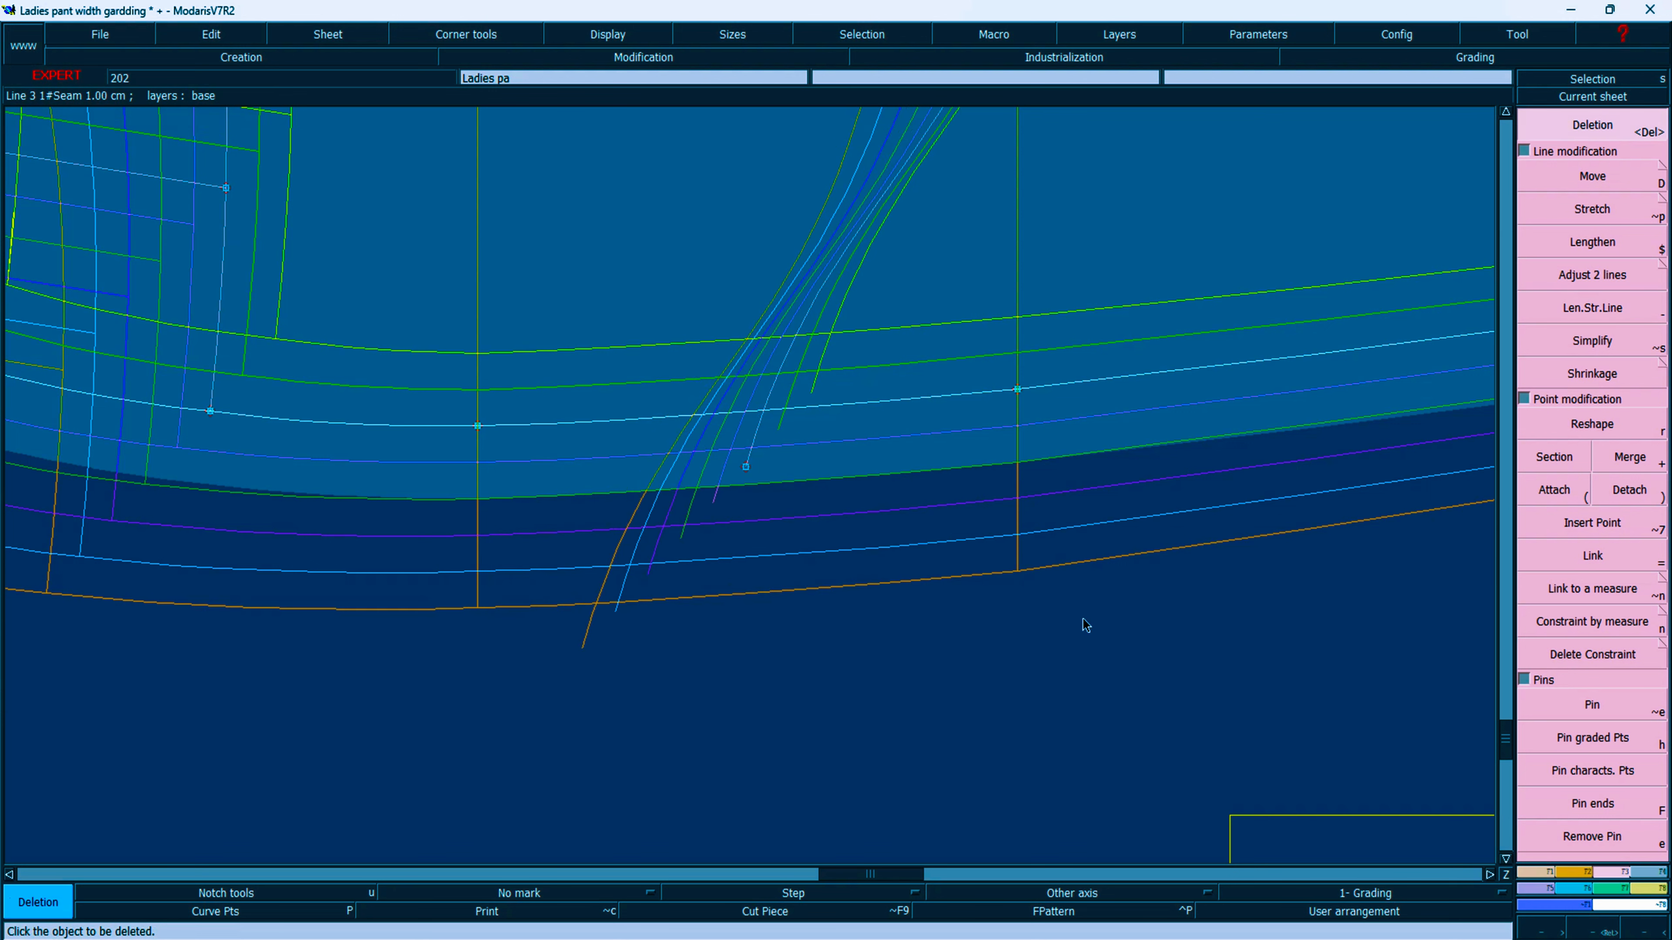
key("ctrl+z")
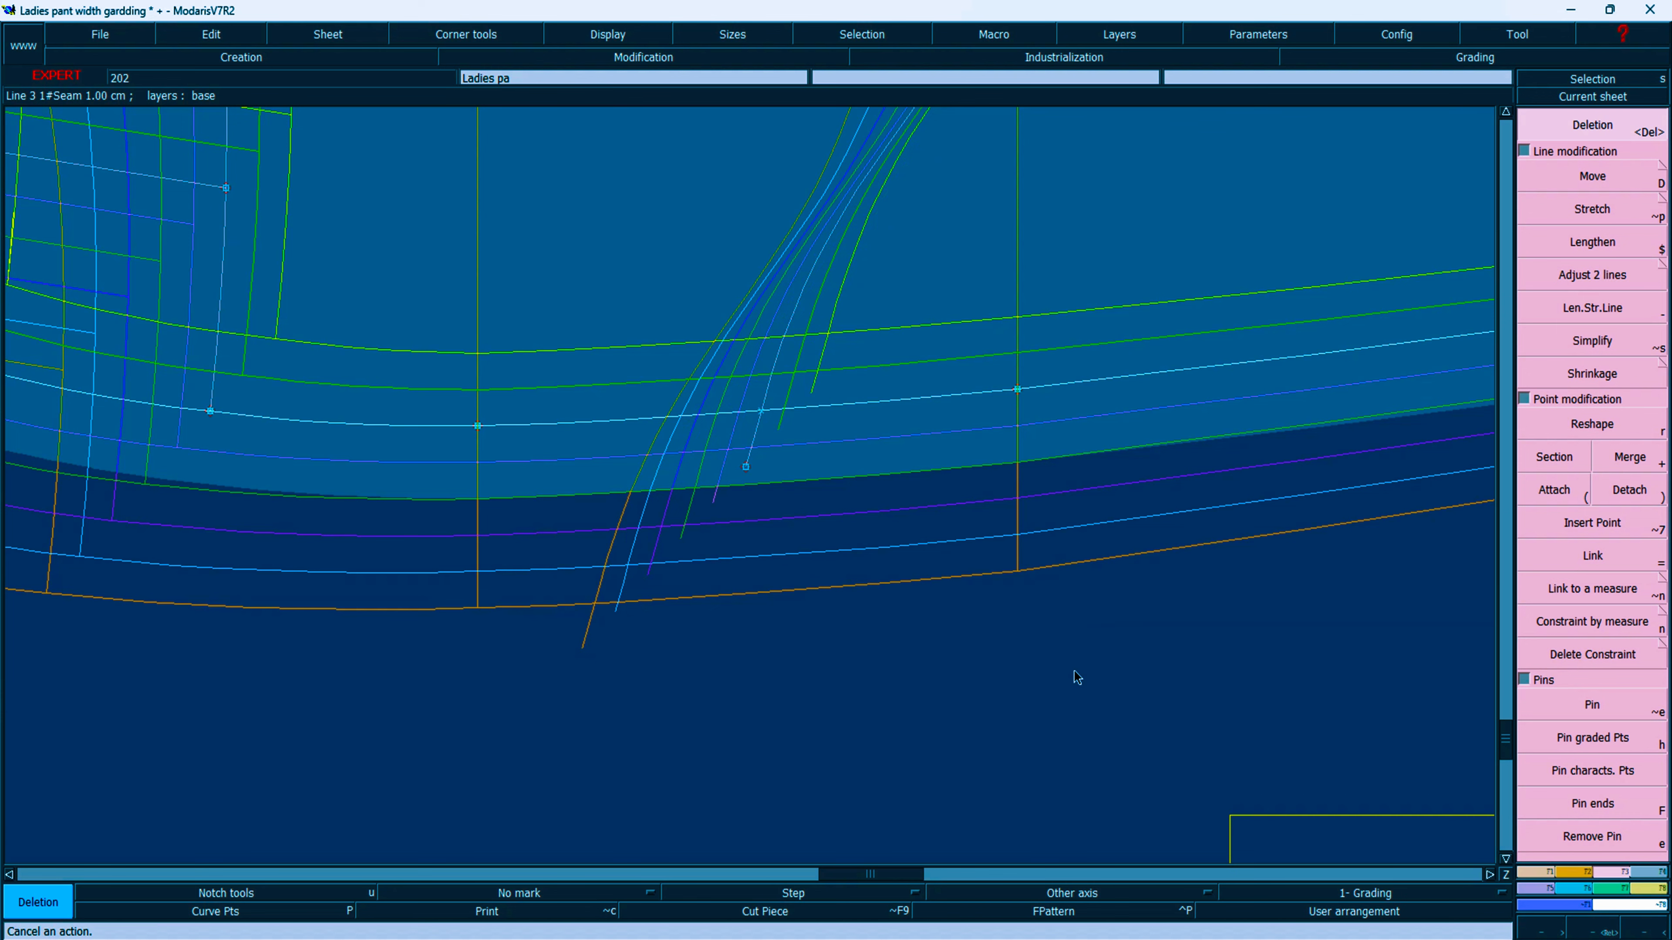
Step: Display the curve points on the graded front piece
key("Home")
key("Return")
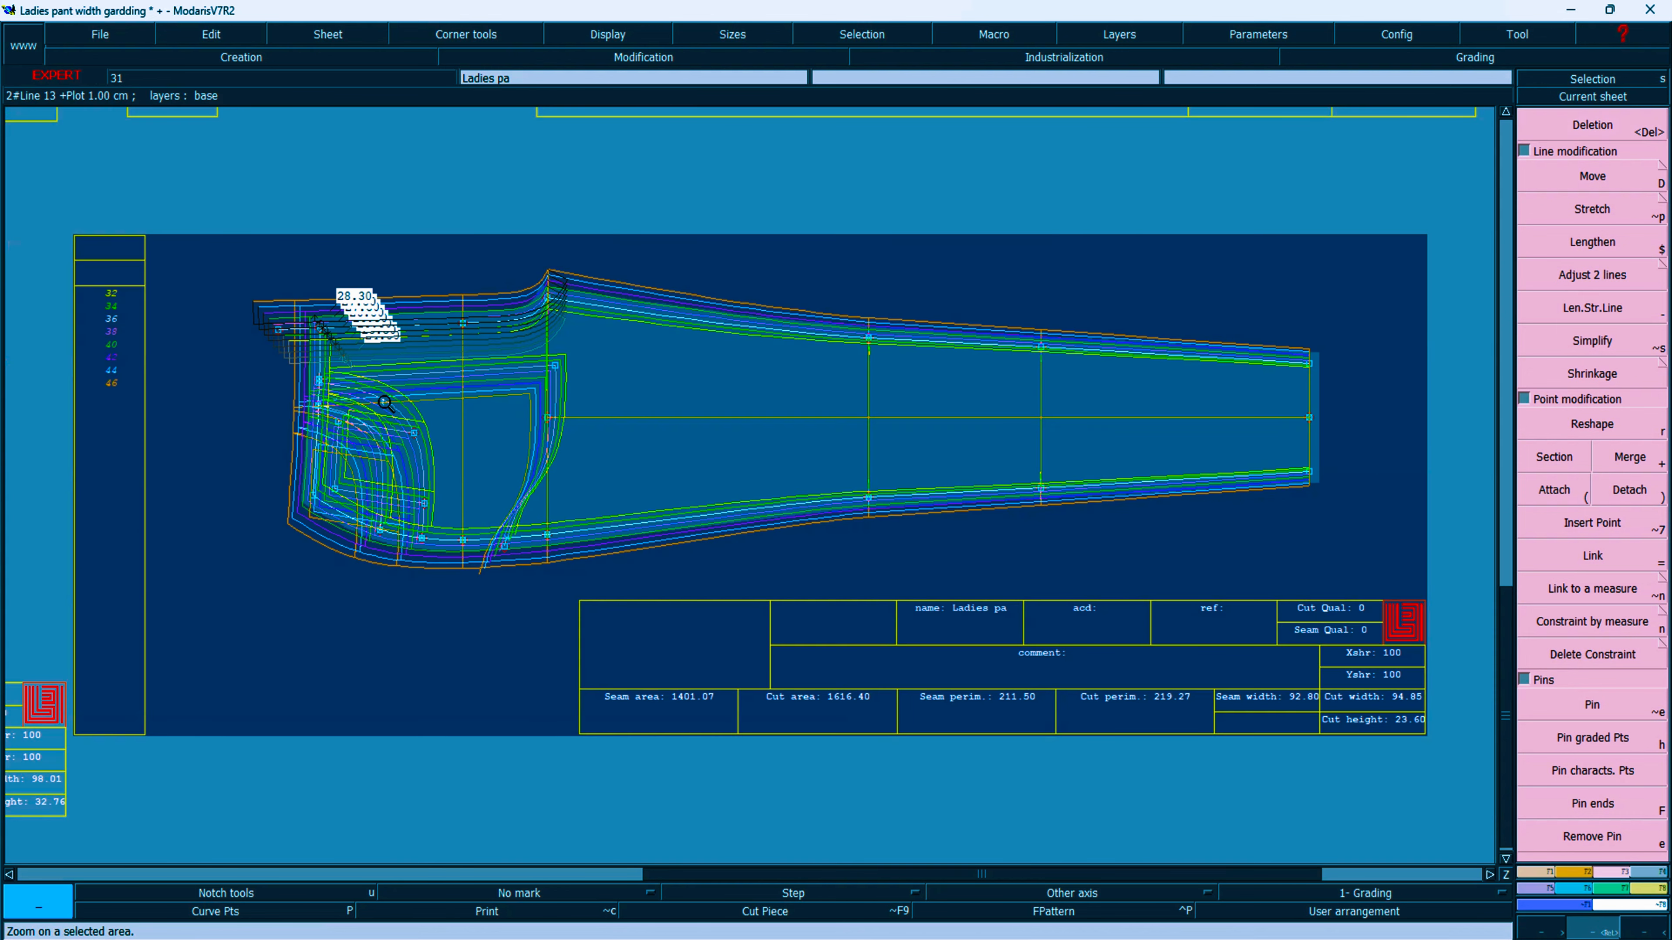
left_click_drag(218, 319, 774, 671)
left_click_drag(504, 443, 1152, 727)
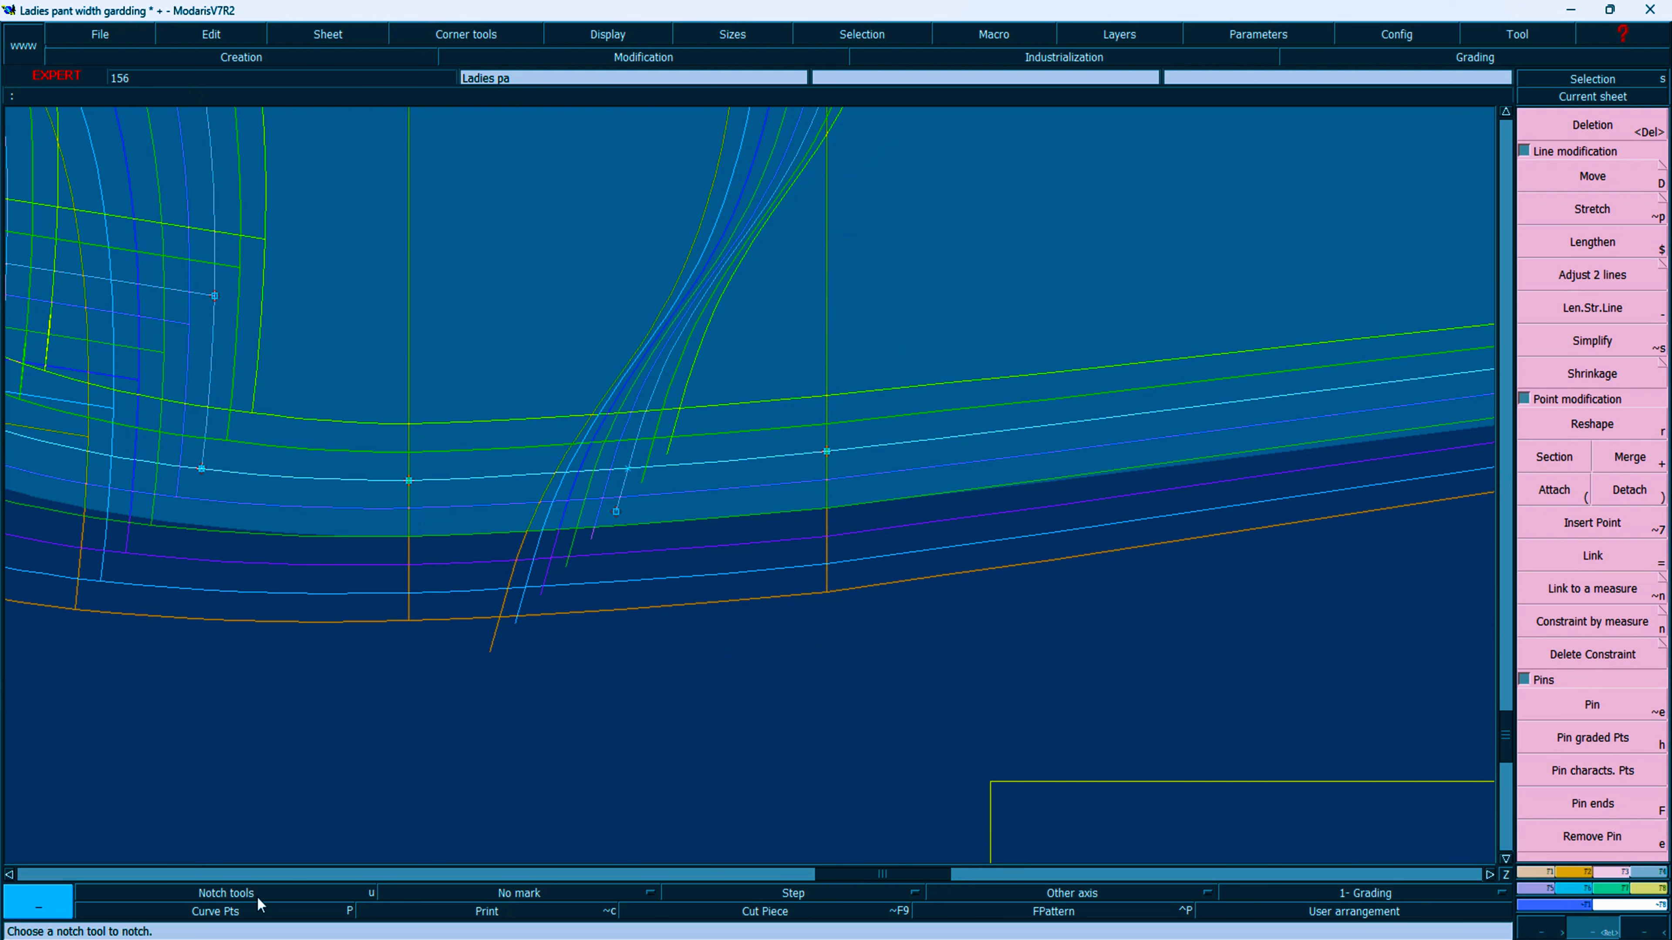
left_click(217, 911)
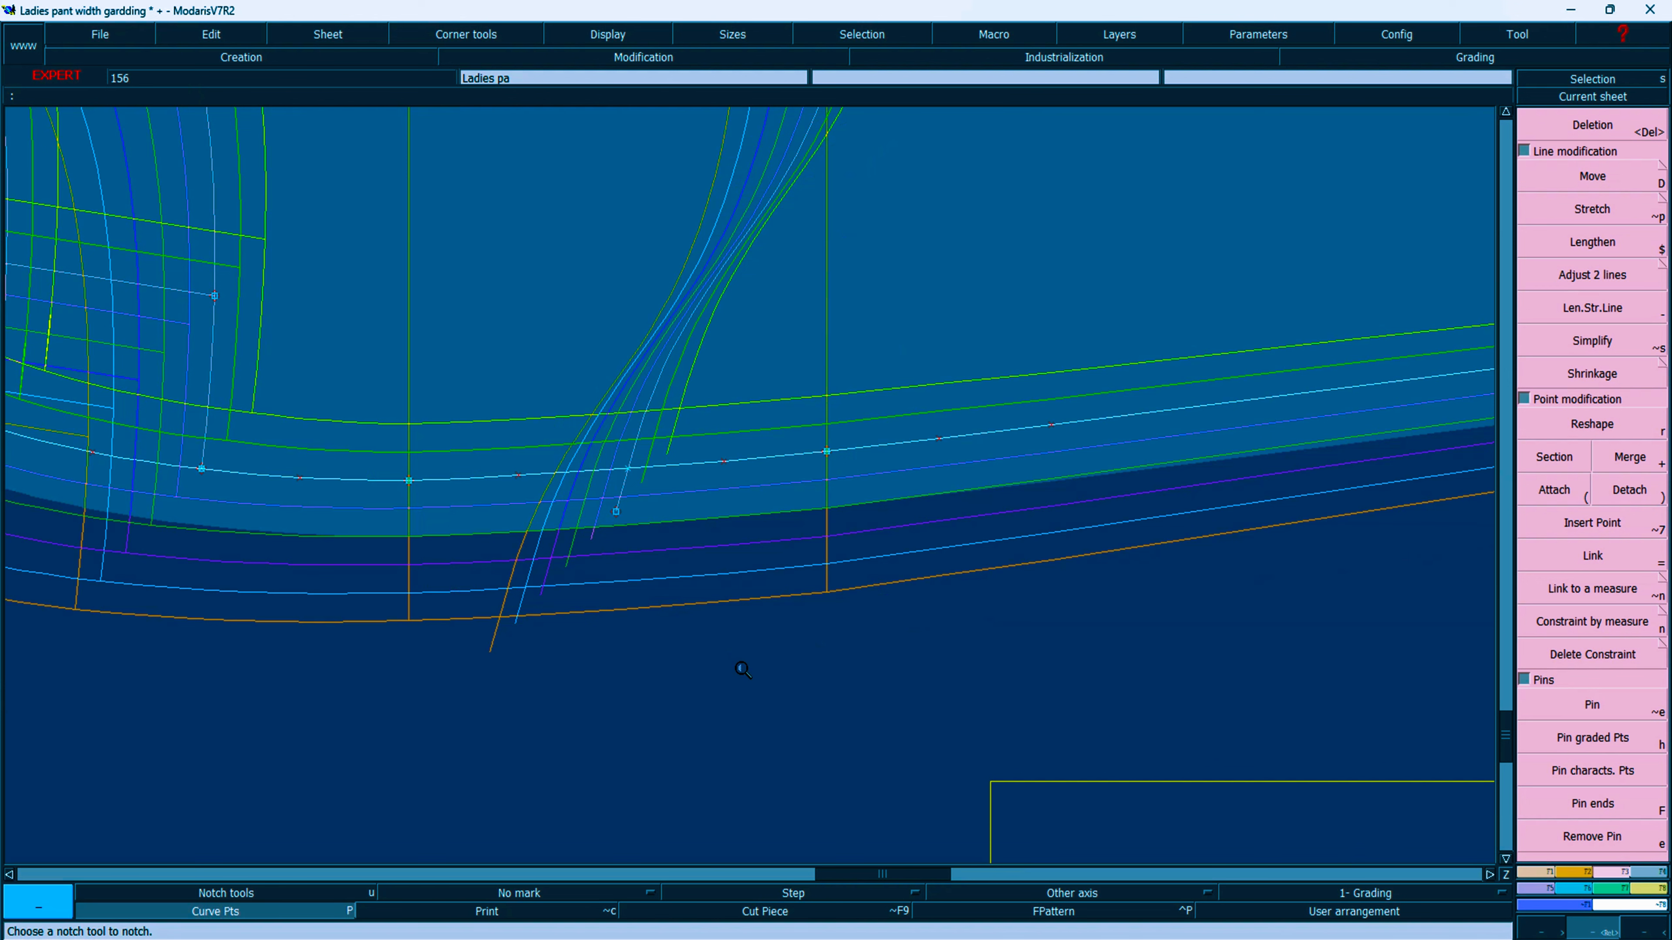
key("Home")
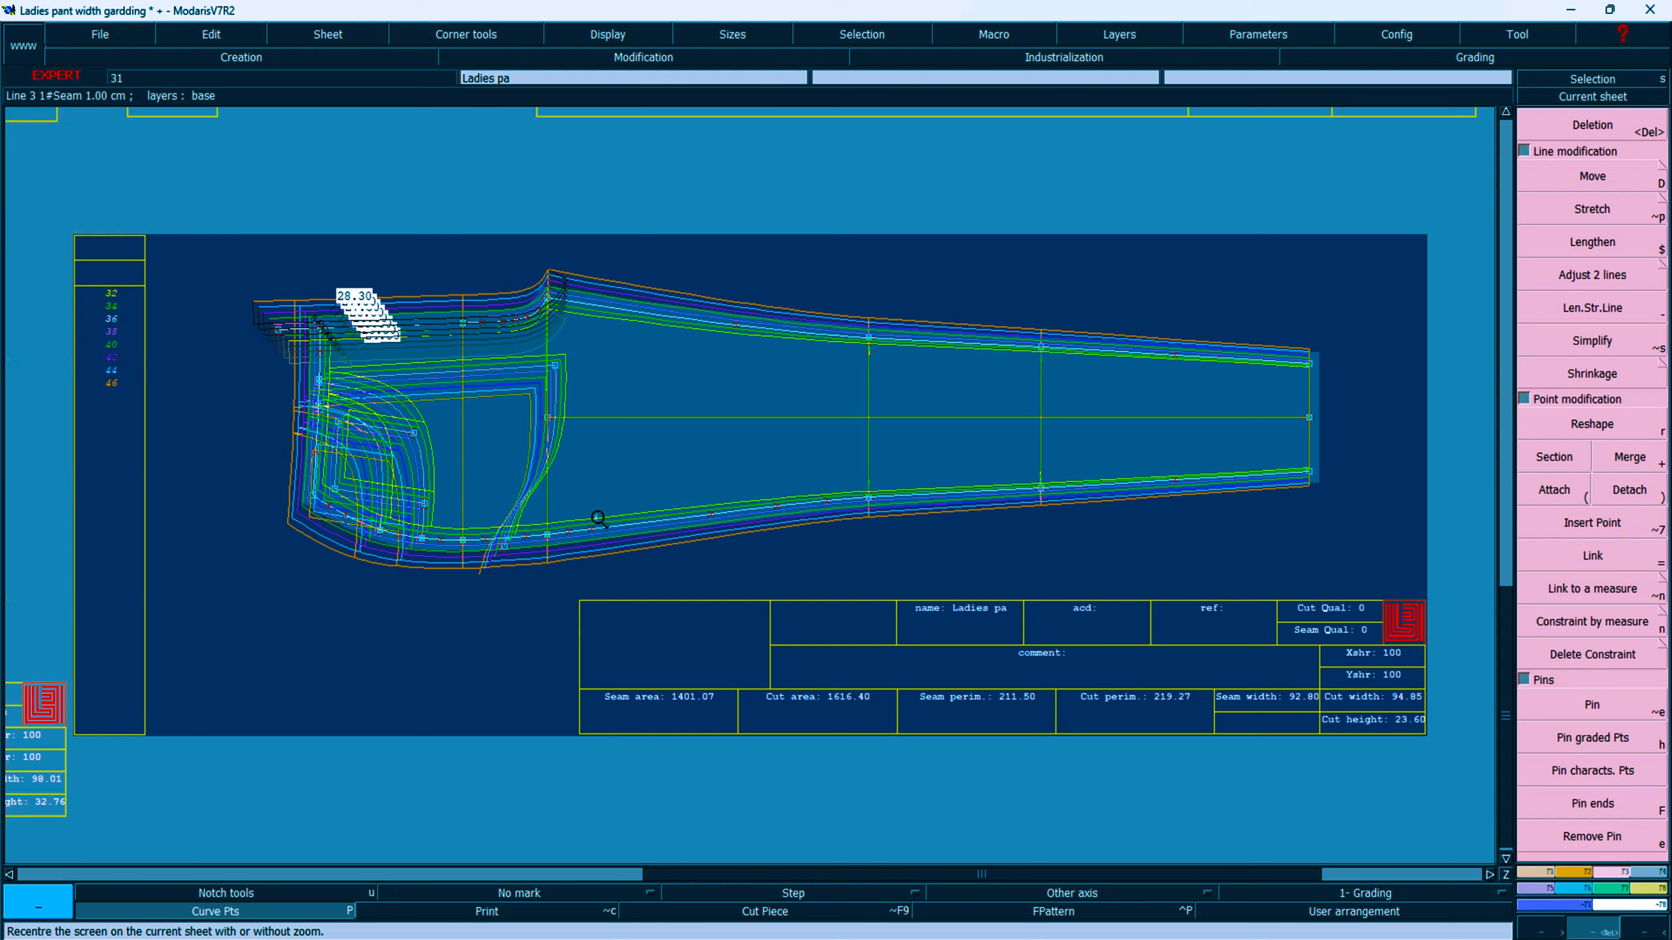
left_click_drag(212, 233, 865, 570)
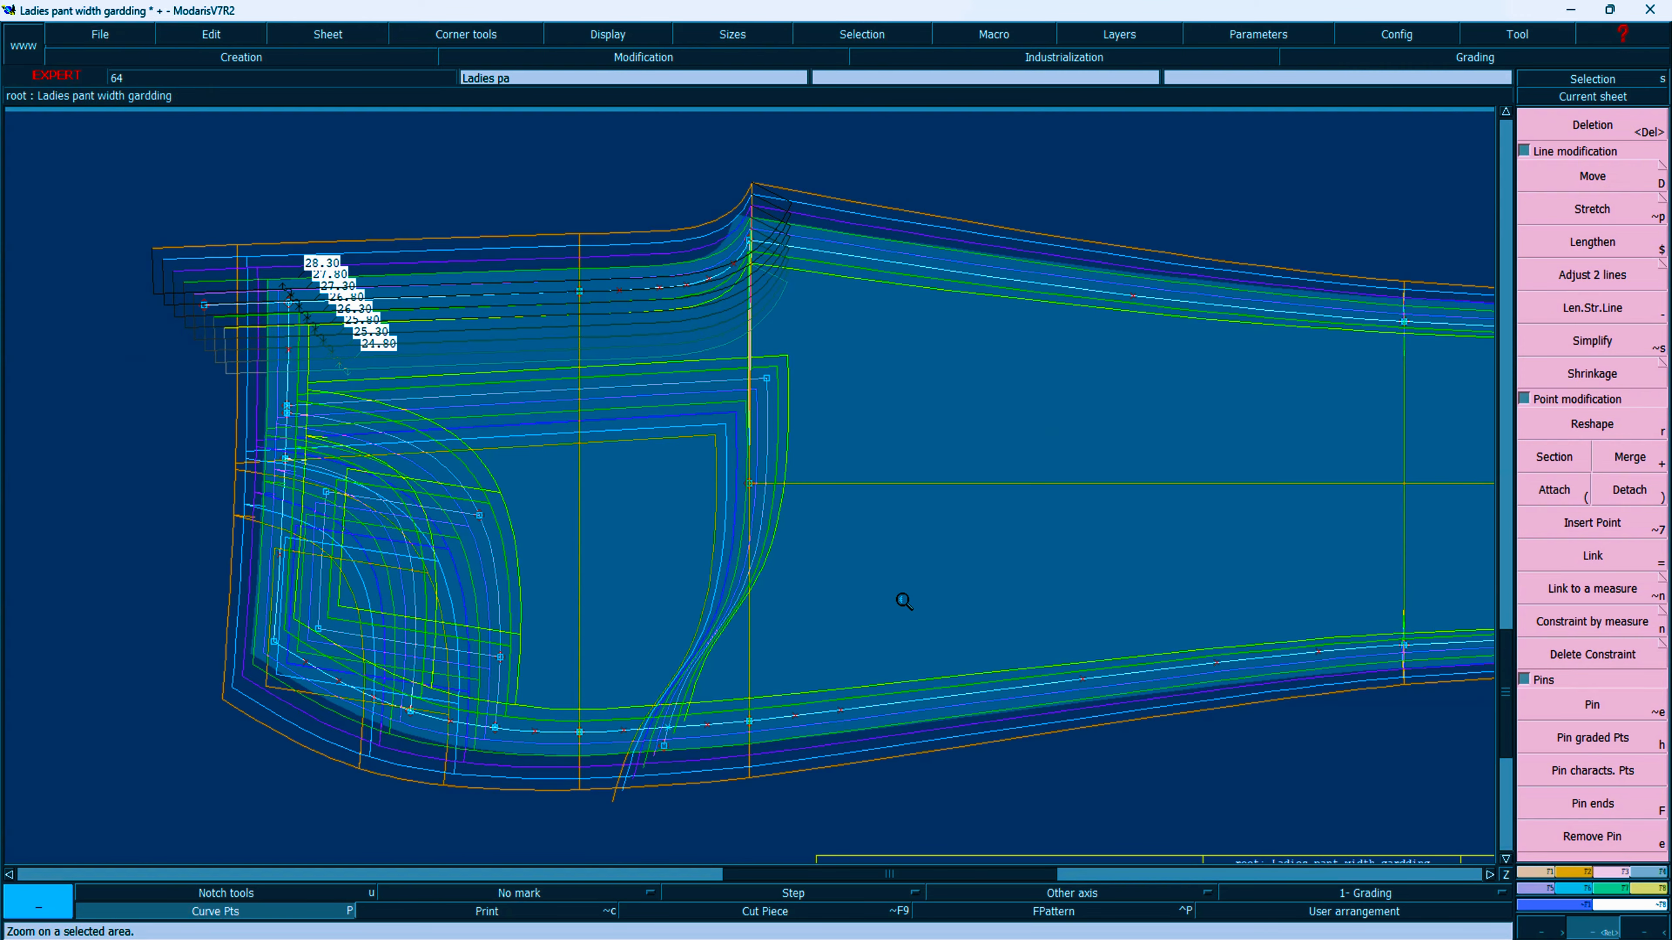
Step: Hide the front rise measures displayed on the graded front piece
left_click(604, 35)
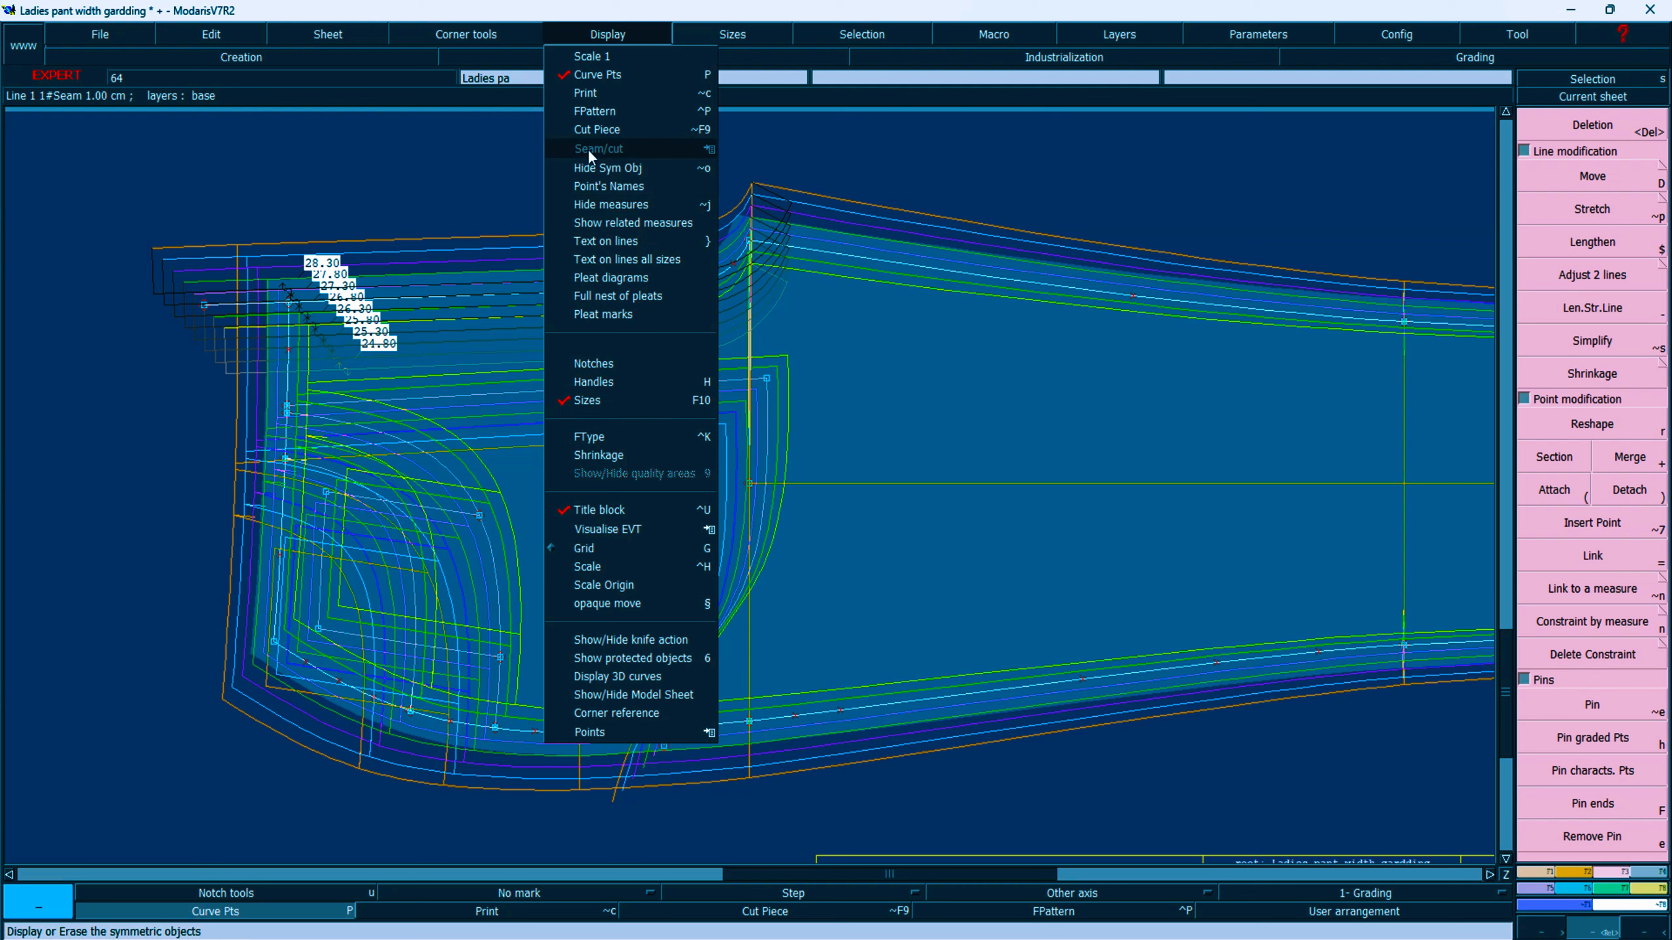
left_click(608, 168)
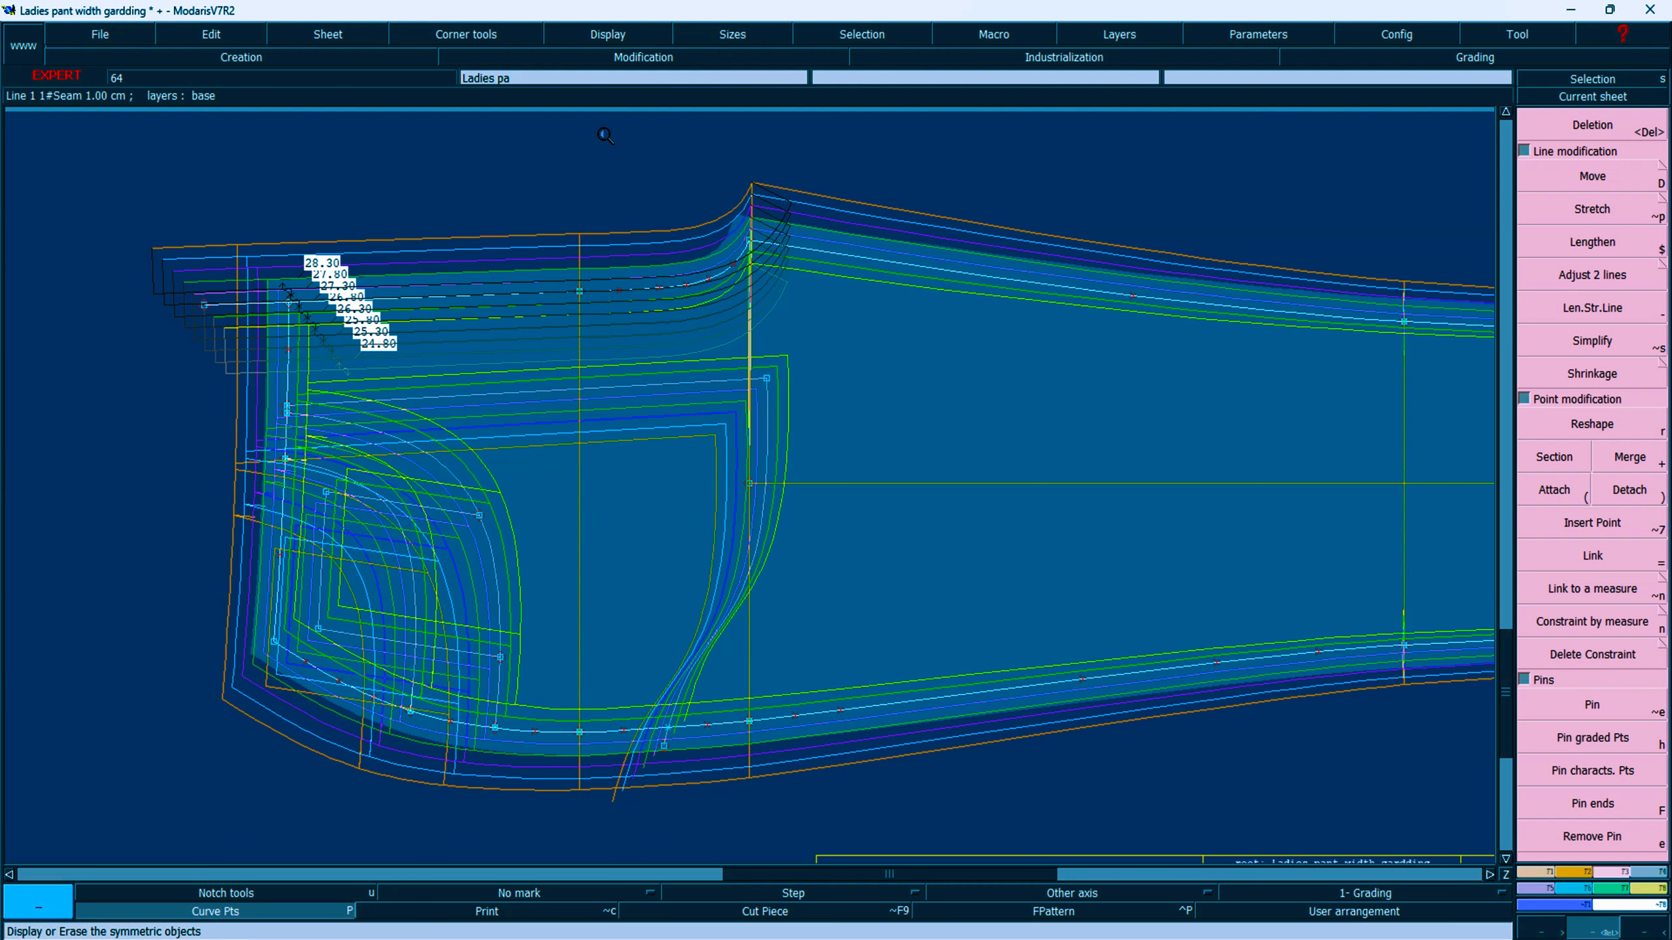
left_click(619, 36)
left_click(594, 170)
left_click(633, 34)
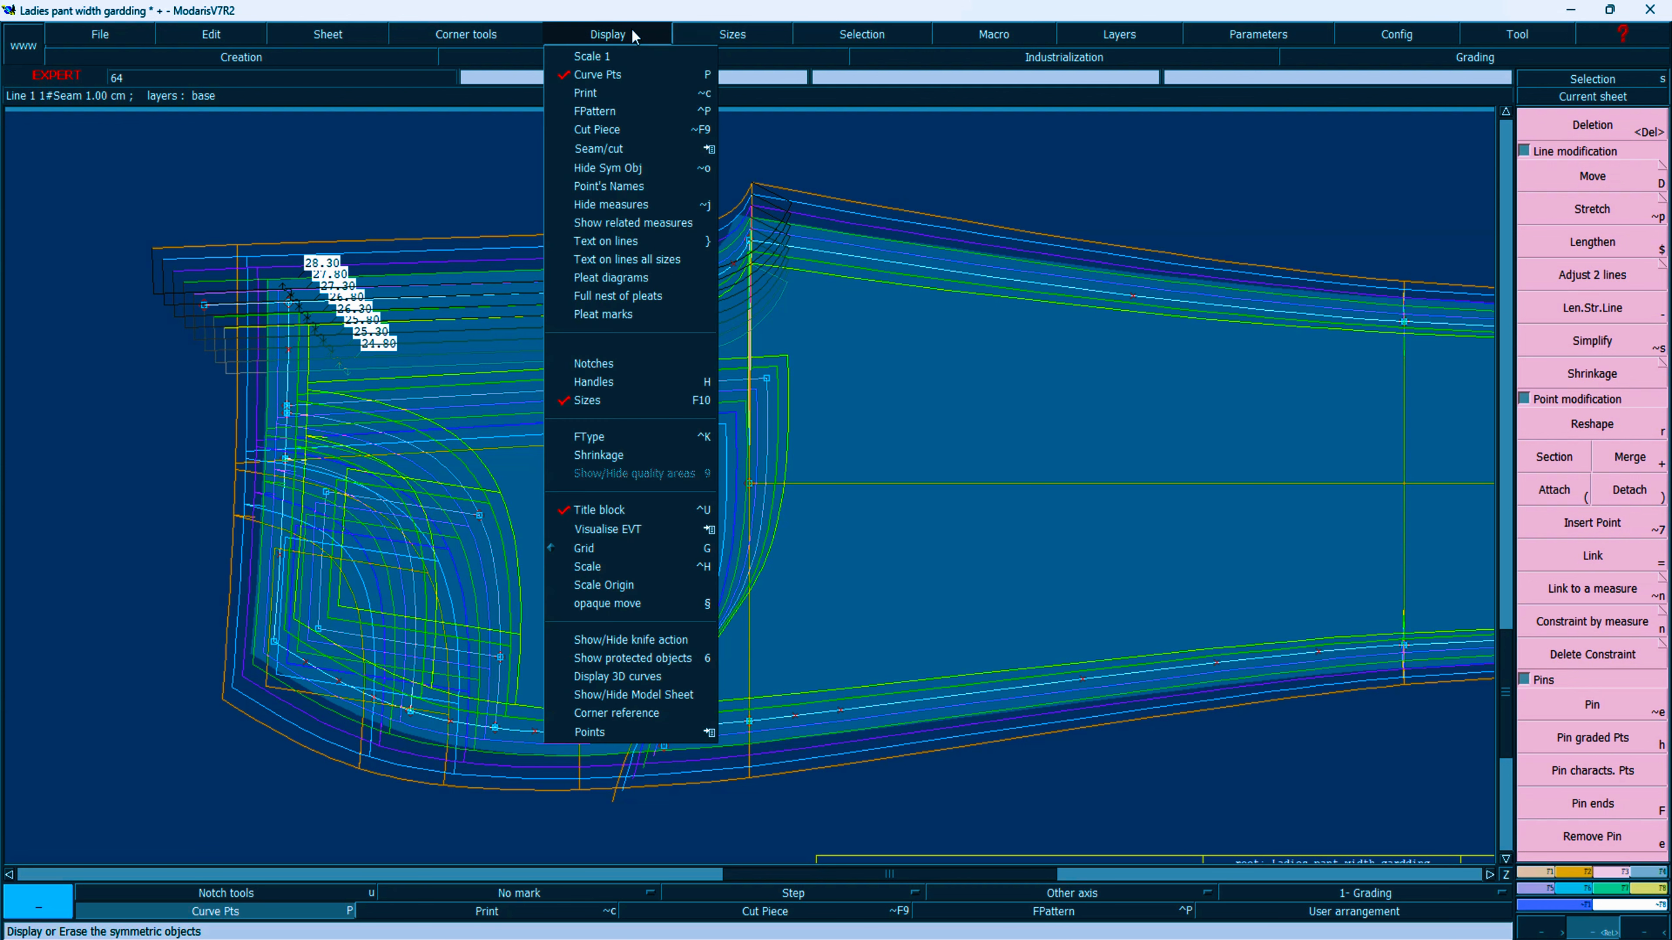
left_click(608, 205)
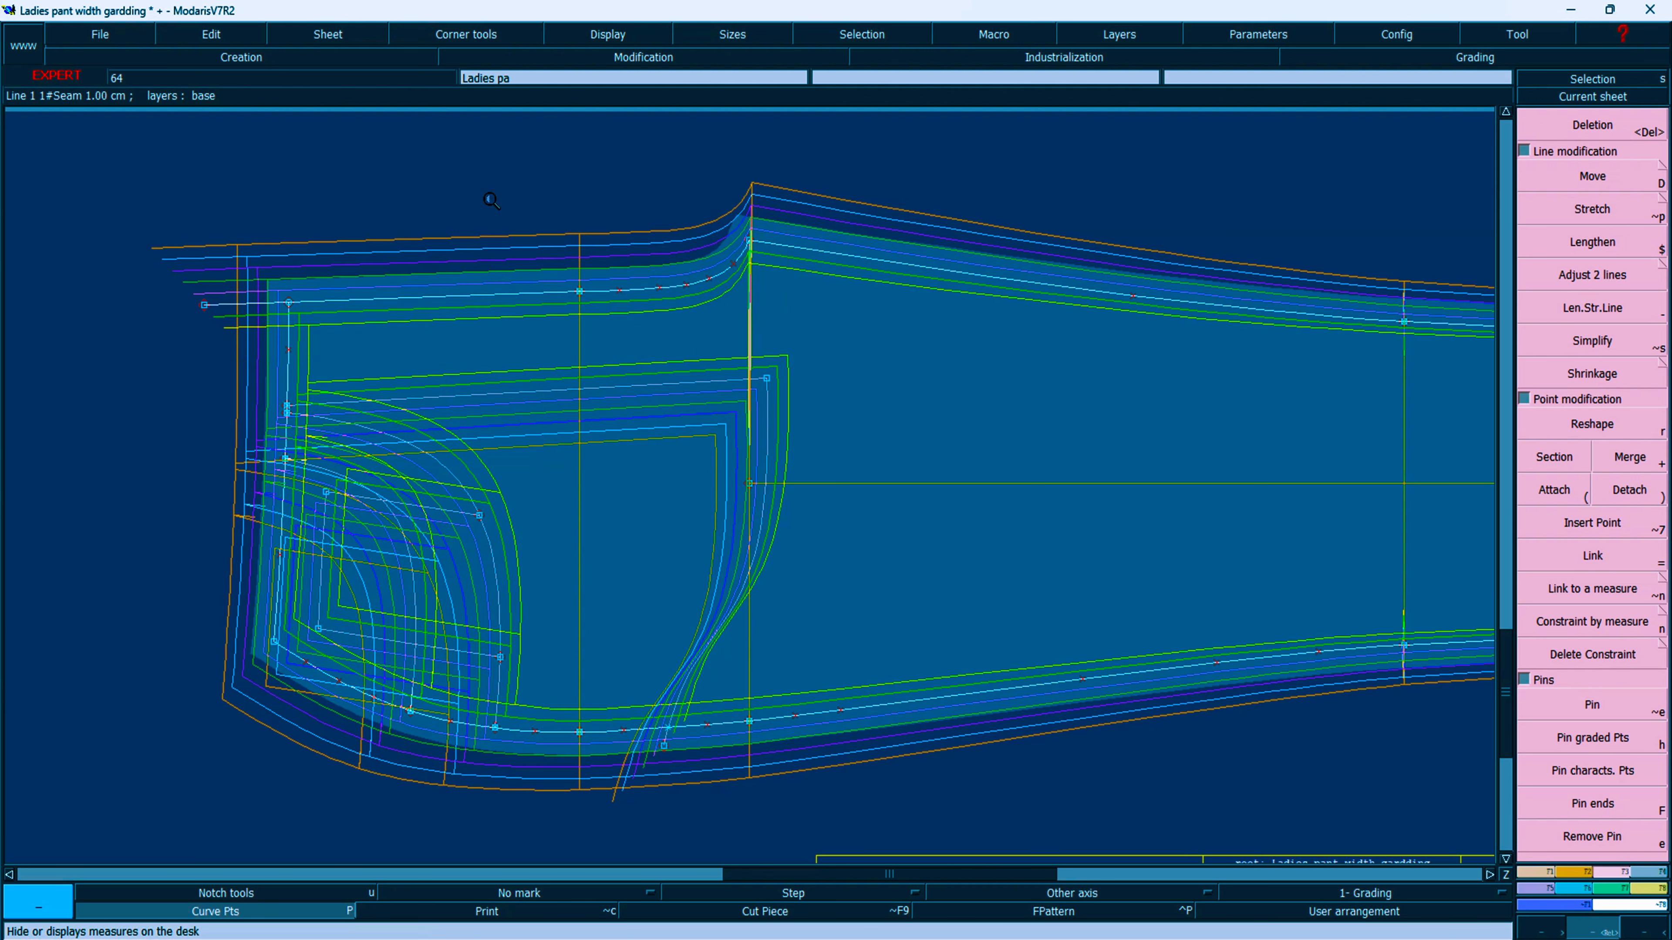